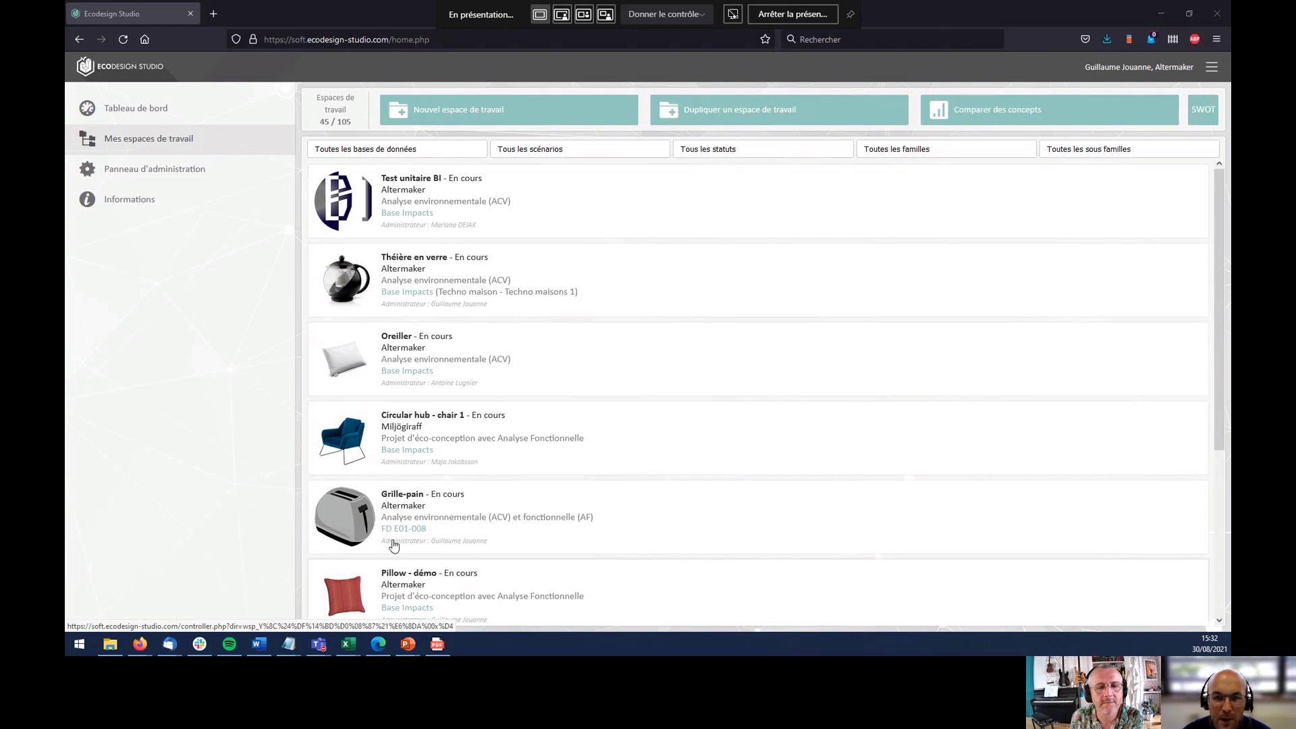
# - Open the Théière en verre workspace, view its Modélisation and Amélioration stages, and open the Nomenclature module
pyautogui.click(338, 286)
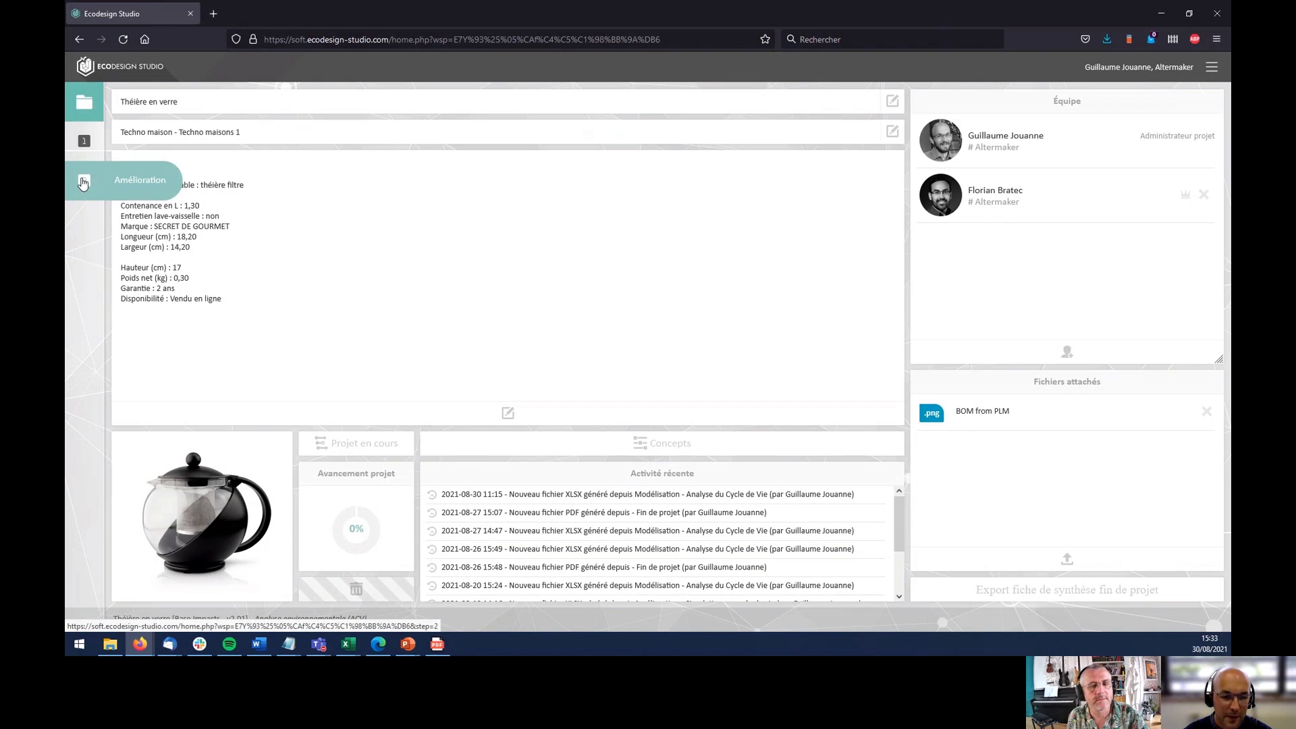
pyautogui.click(106, 162)
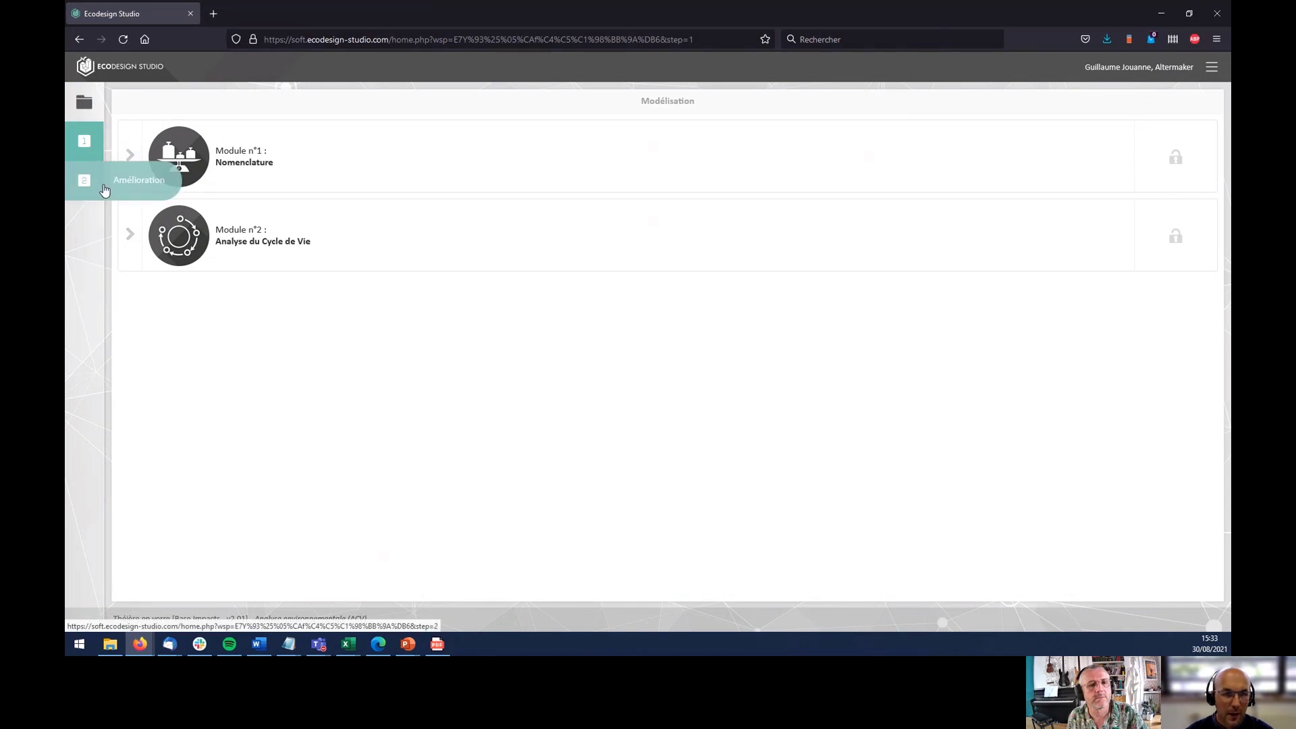
pyautogui.click(105, 191)
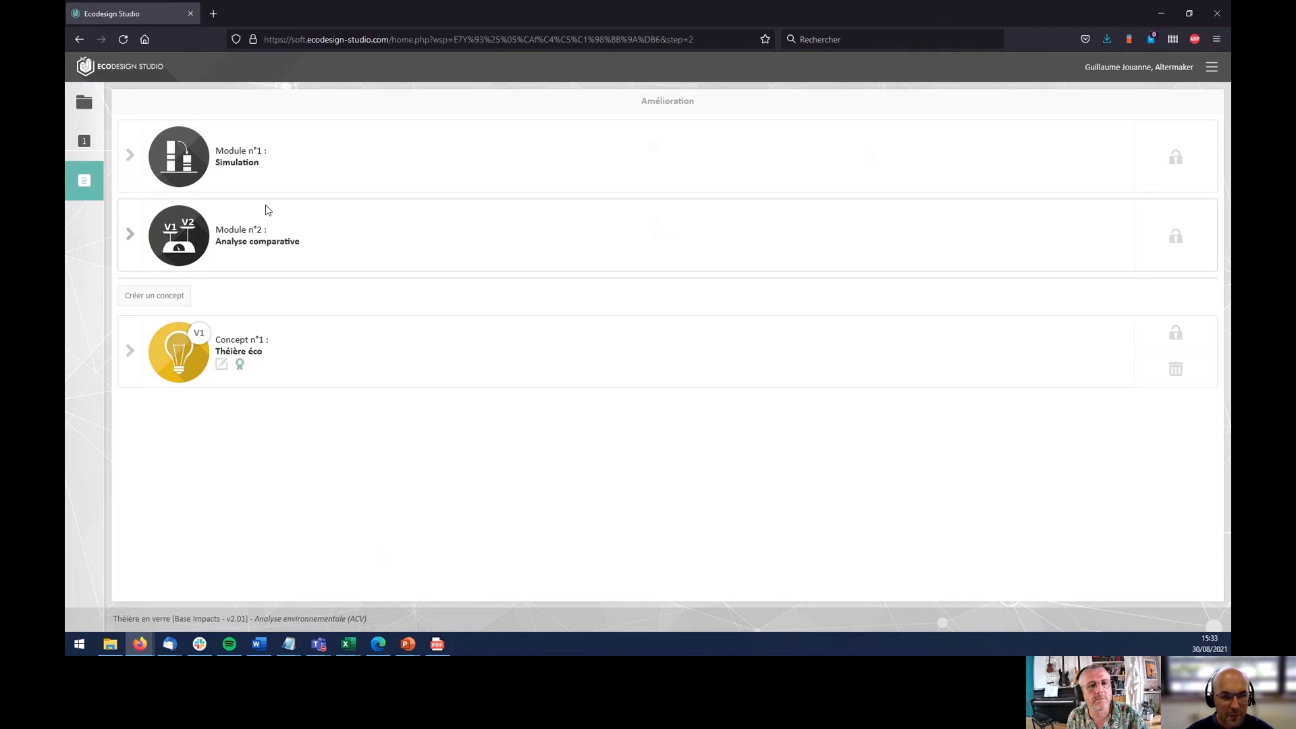
pyautogui.click(85, 141)
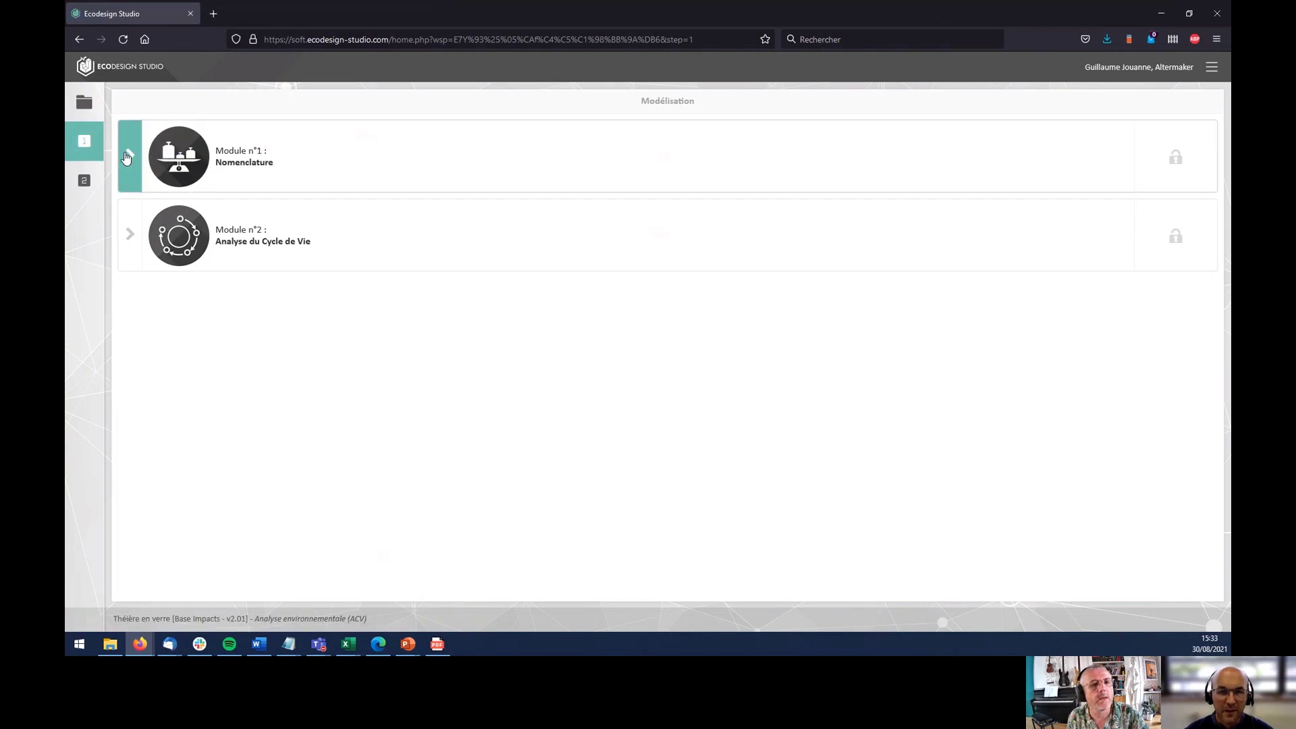
pyautogui.click(130, 155)
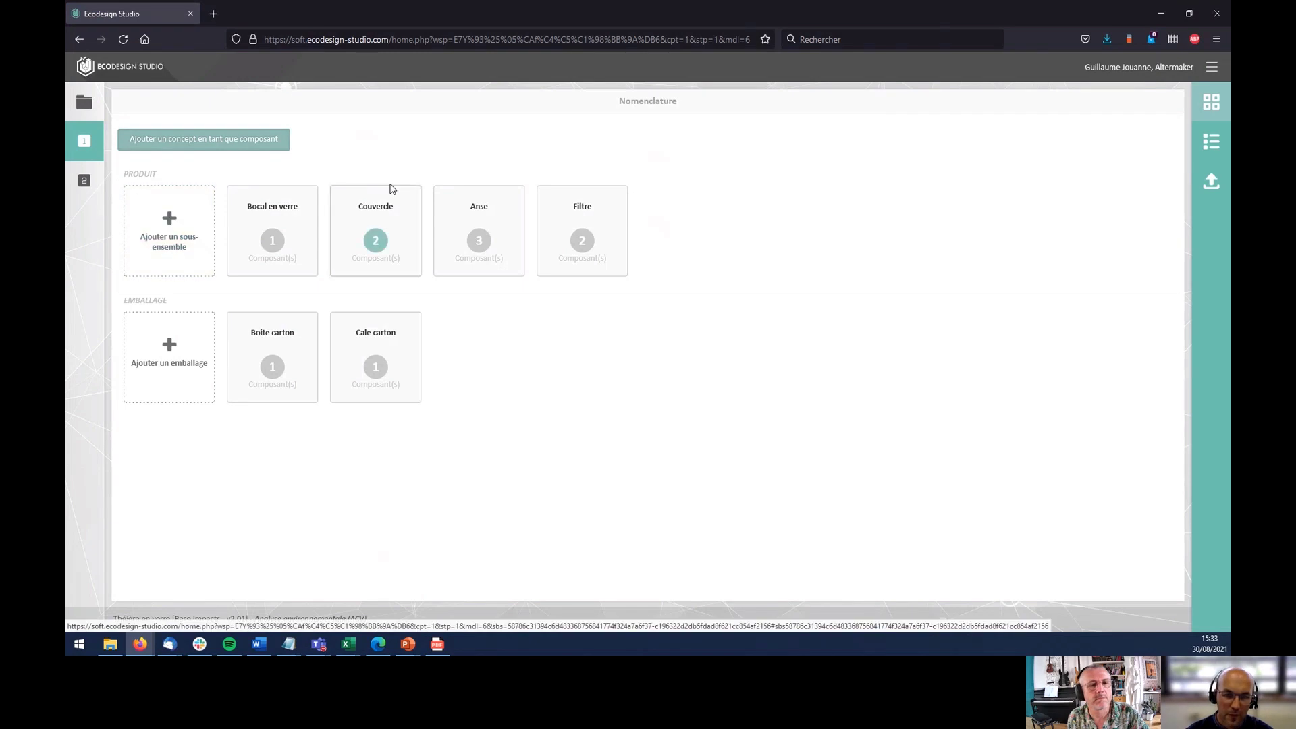
# - Expand the Bocal en verre sub-assembly and examine the name and weight of its Verre courbé component
pyautogui.click(273, 215)
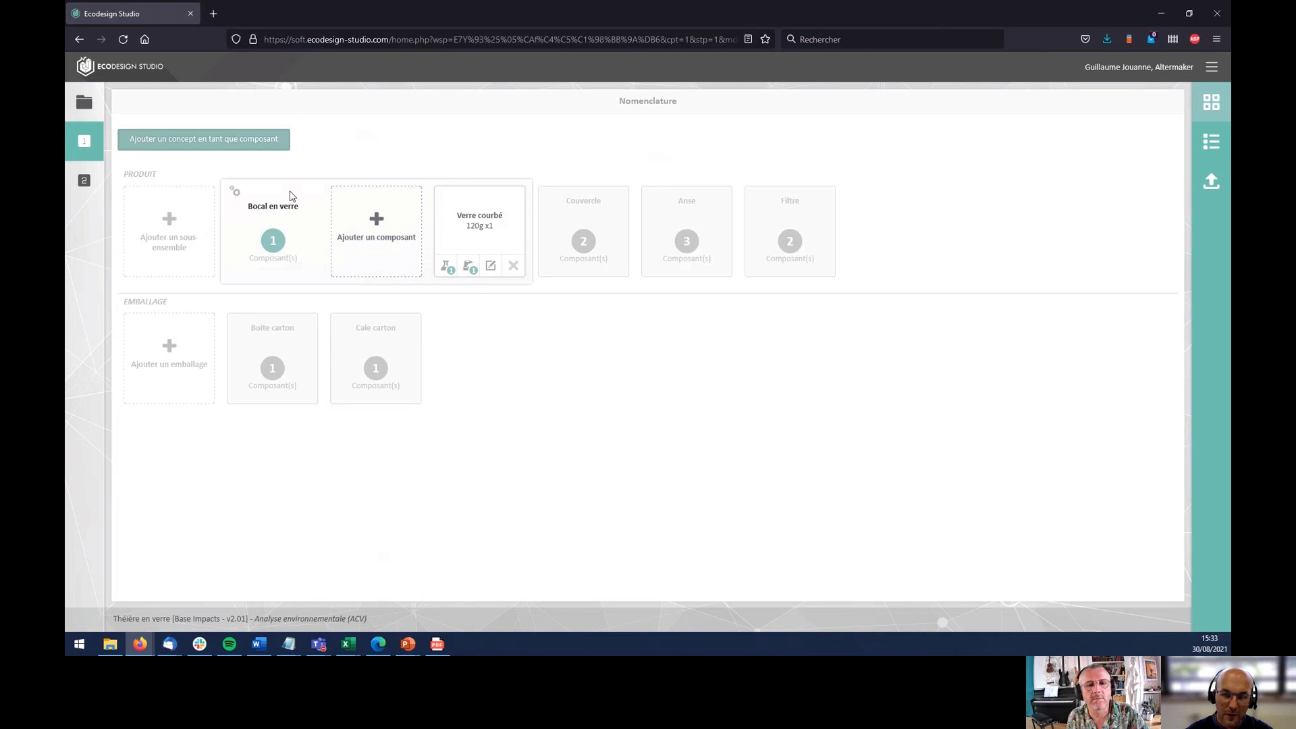
pyautogui.doubleClick(463, 216)
pyautogui.moveTo(484, 212); pyautogui.dragTo(501, 216)
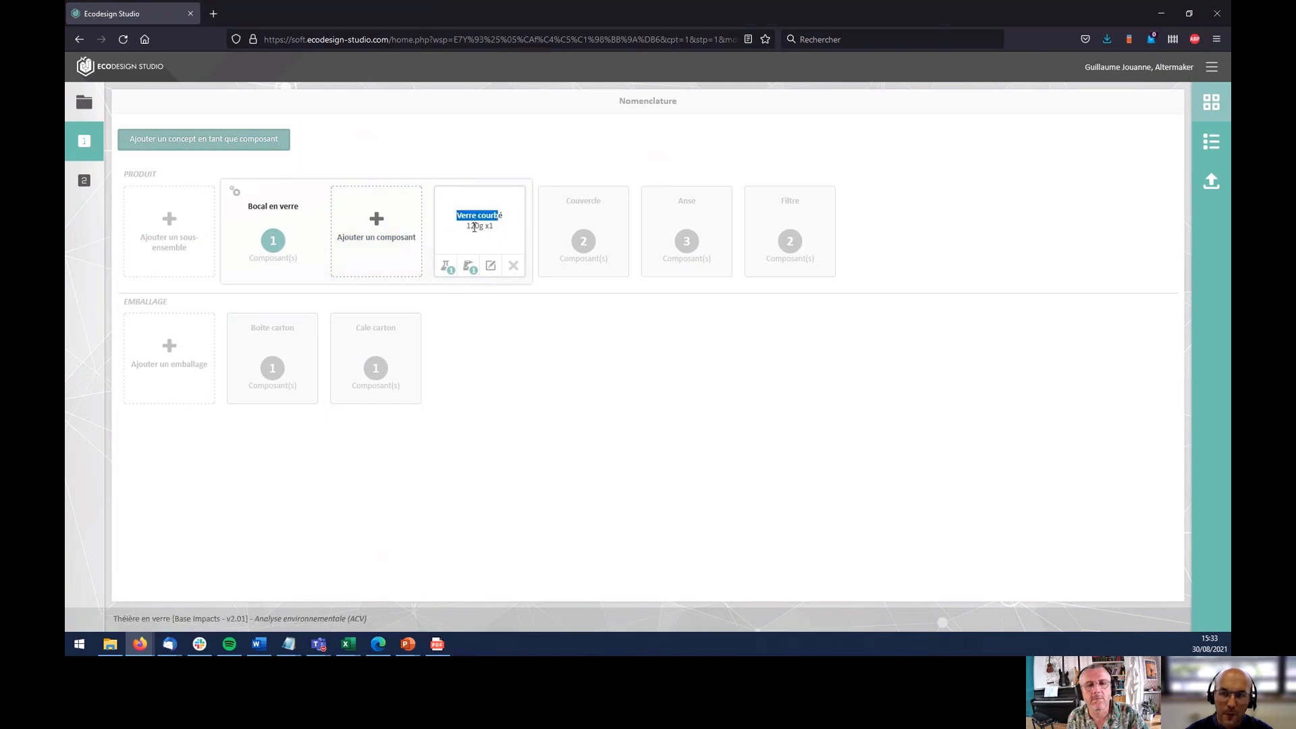
pyautogui.click(477, 226)
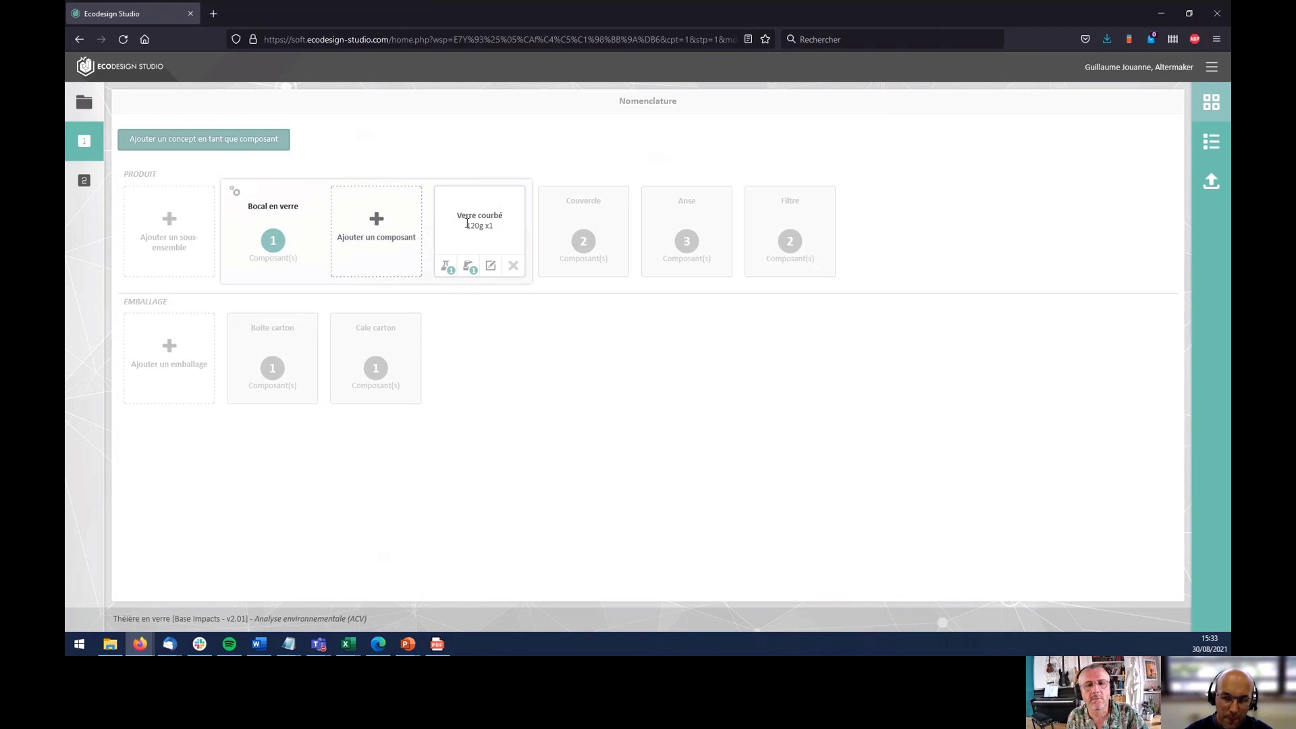
# - Start adding a material to the Verre courbé component, choosing the thermoplastic Polycarbonate, granulés (PC), EU-25
pyautogui.click(445, 269)
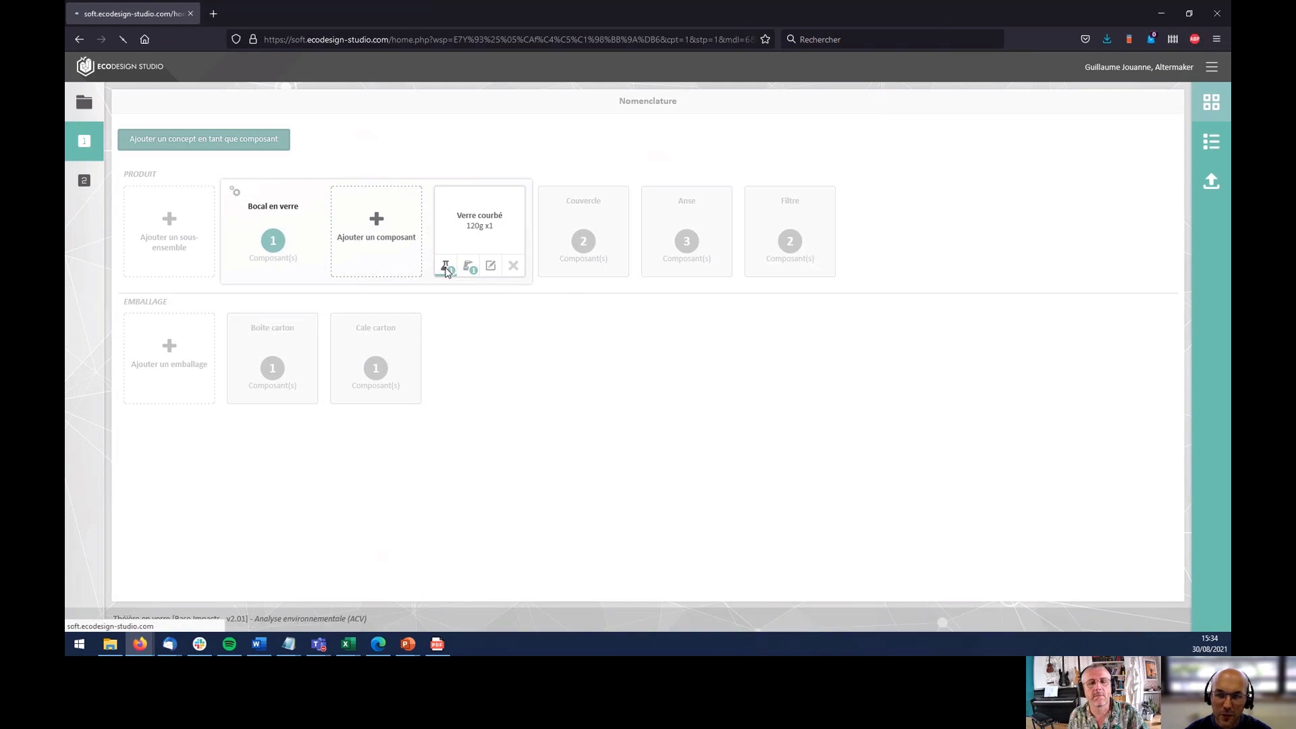
pyautogui.click(764, 230)
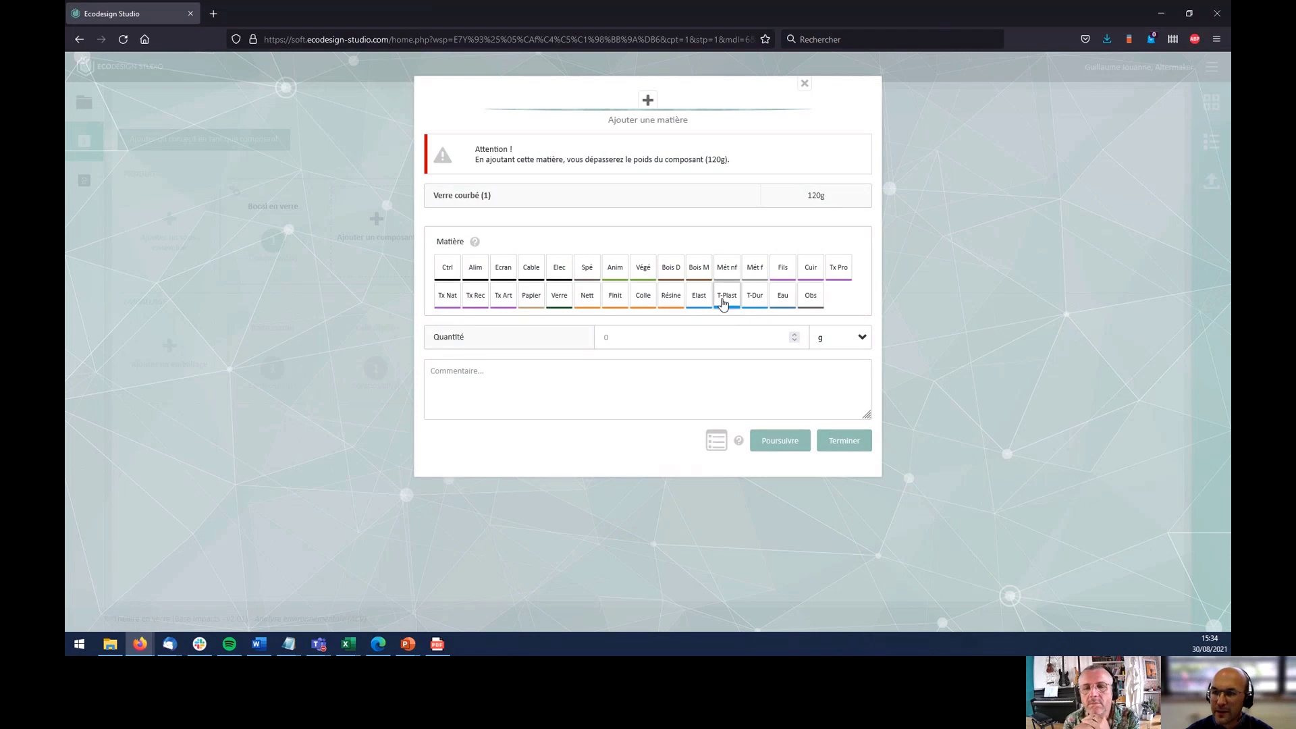
pyautogui.click(721, 305)
pyautogui.click(621, 336)
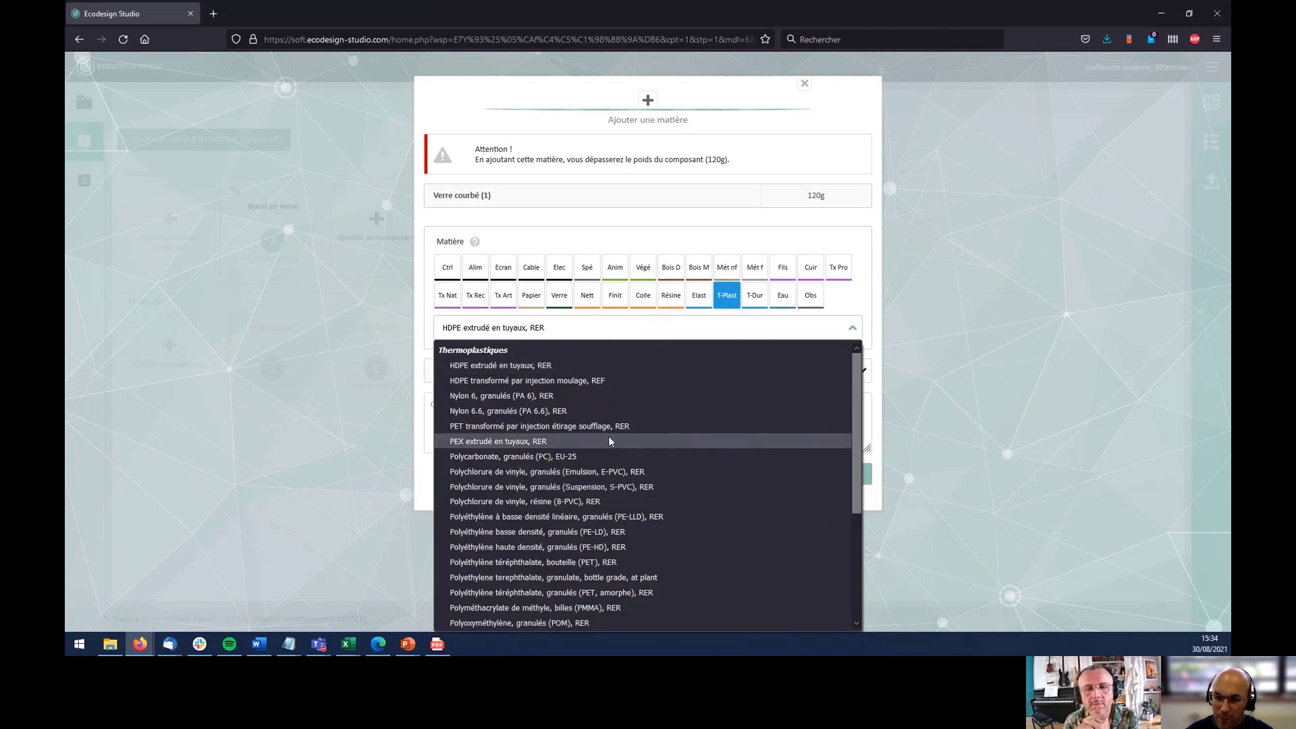
pyautogui.click(605, 455)
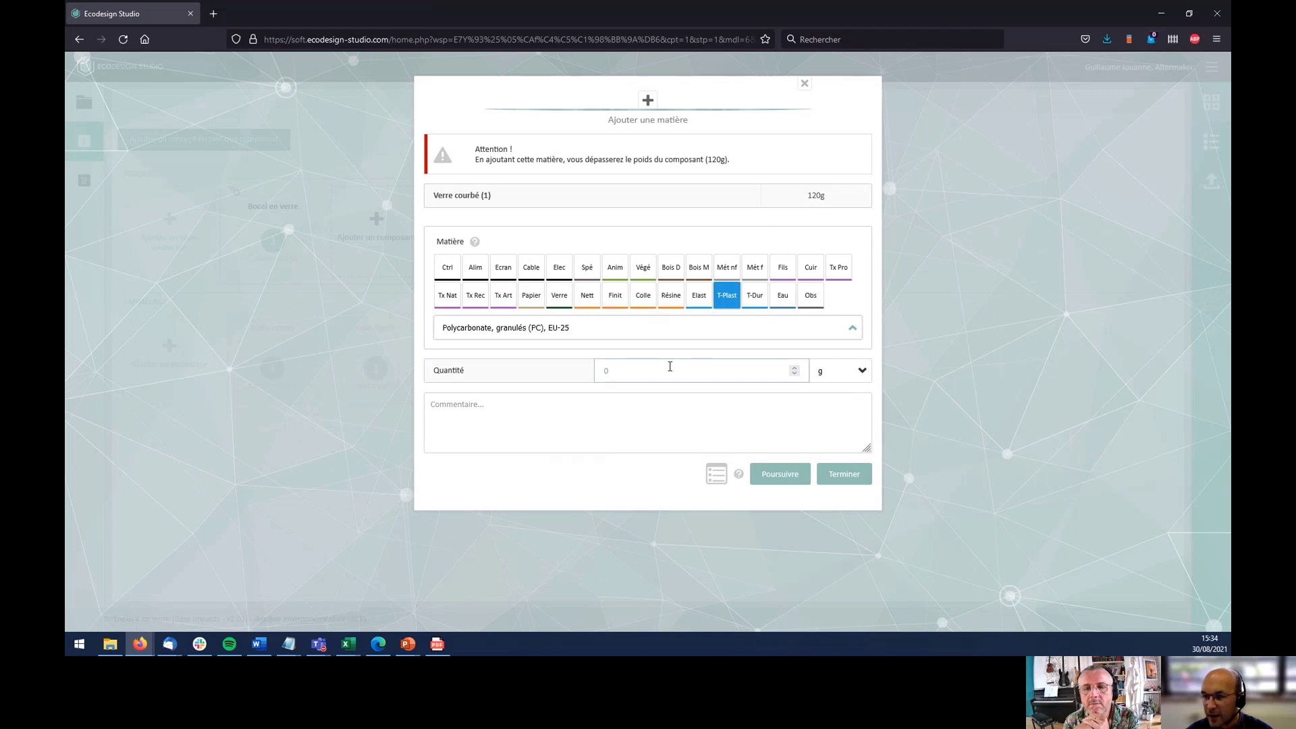
# - Try a quantity of 10 % for the Verre courbé material, check the component's name and weight, and close the form without saving
pyautogui.write('8')
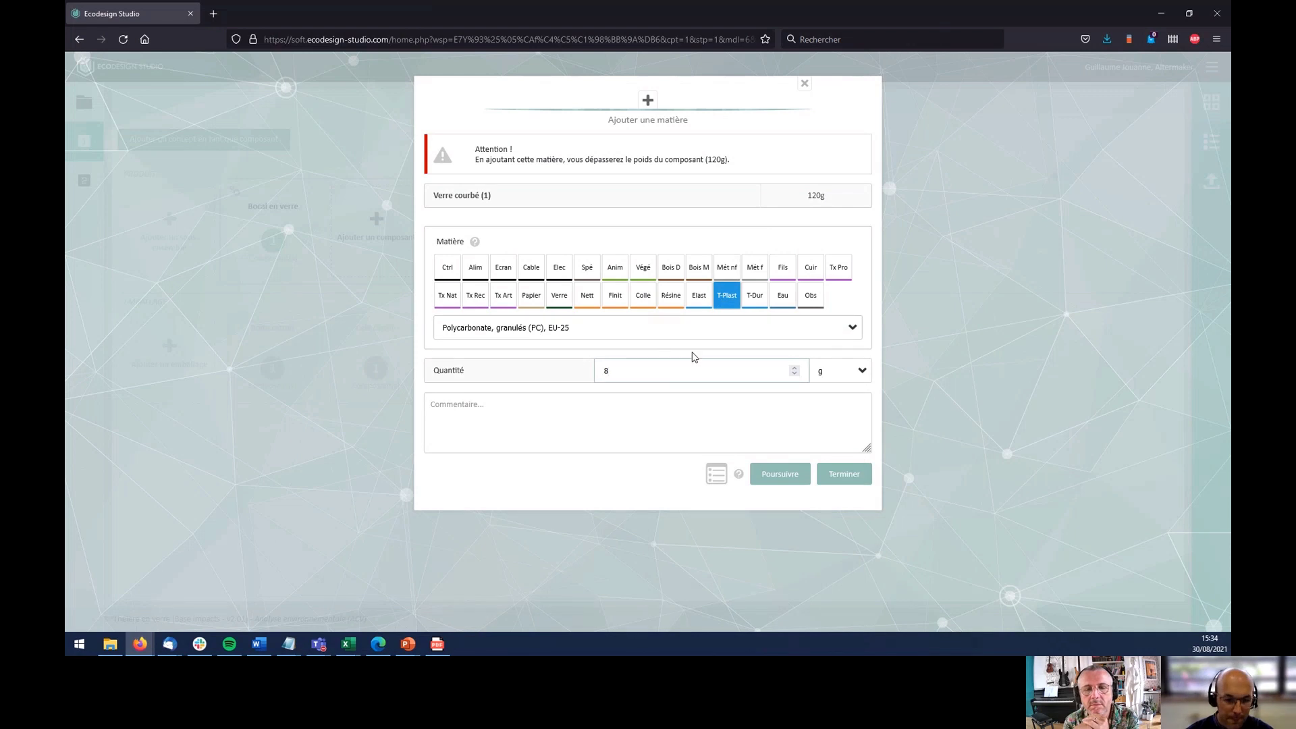
pyautogui.moveTo(695, 368); pyautogui.dragTo(535, 365)
pyautogui.write('10')
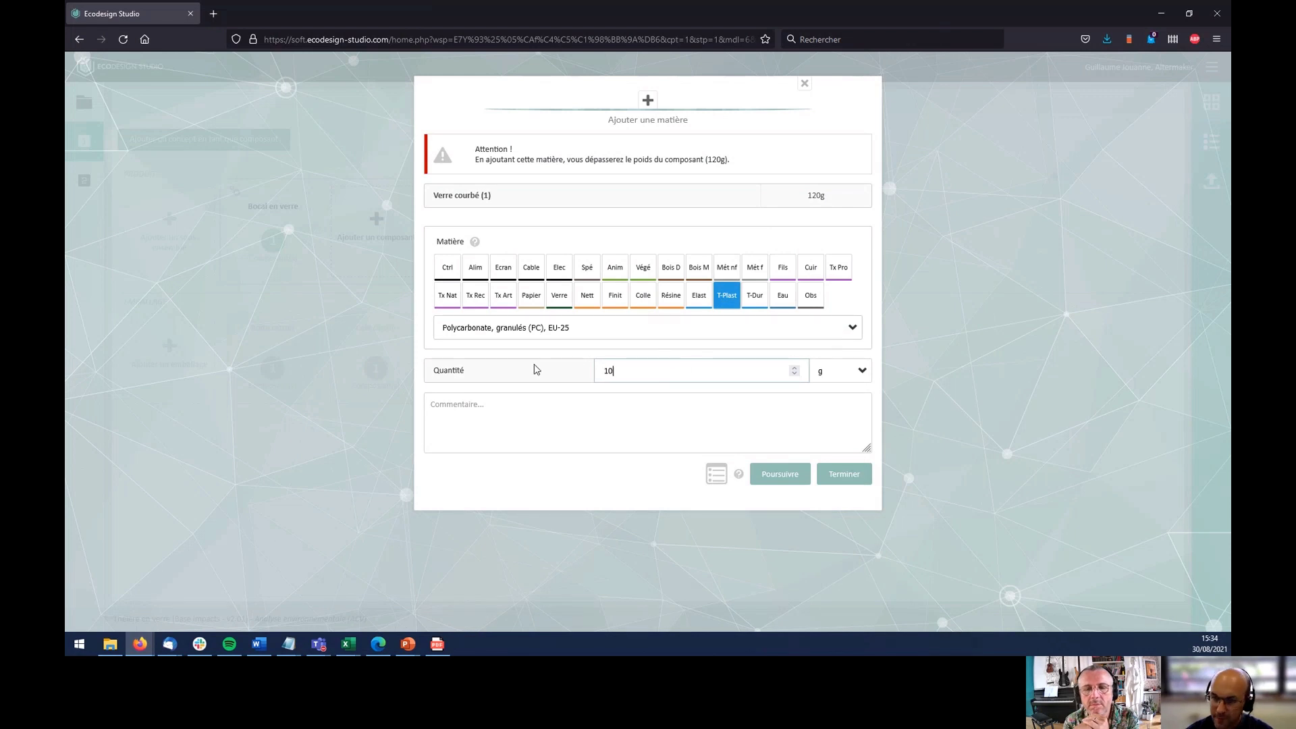
pyautogui.click(820, 372)
pyautogui.click(817, 409)
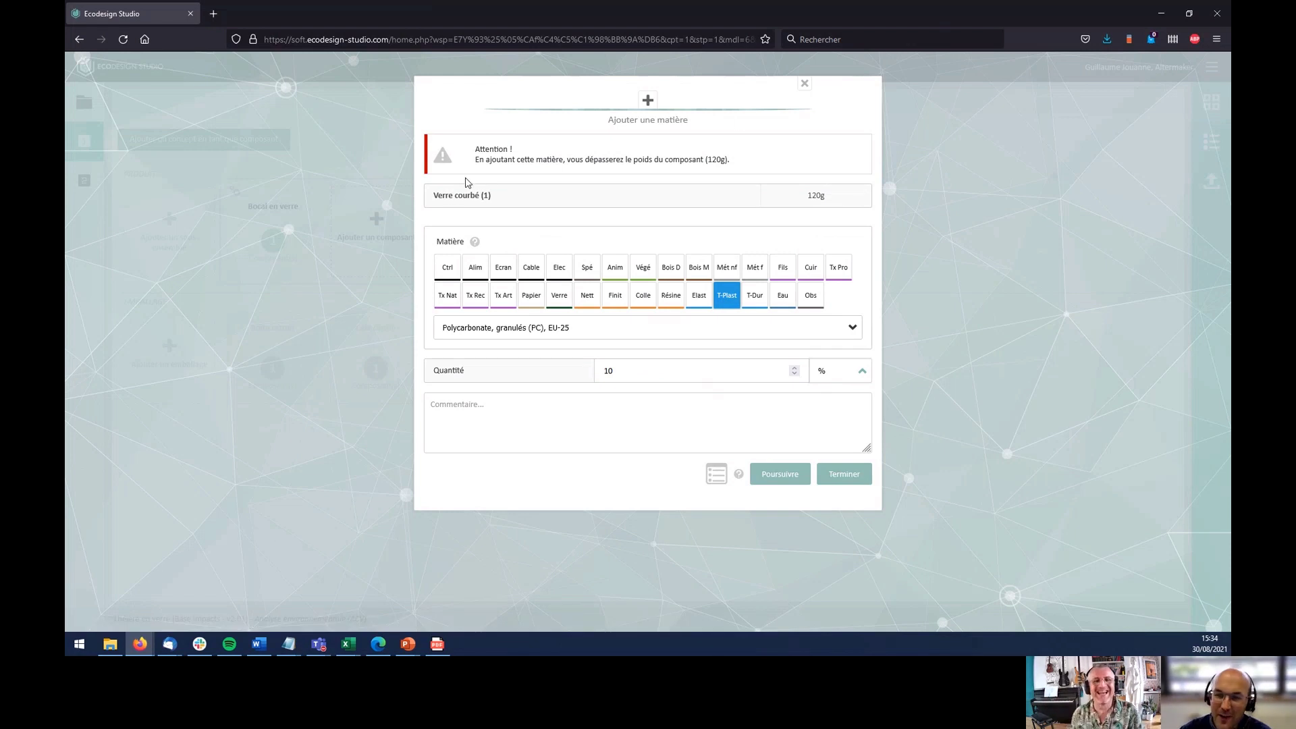
pyautogui.moveTo(433, 197); pyautogui.dragTo(508, 200)
pyautogui.moveTo(799, 202); pyautogui.dragTo(852, 211)
pyautogui.click(804, 84)
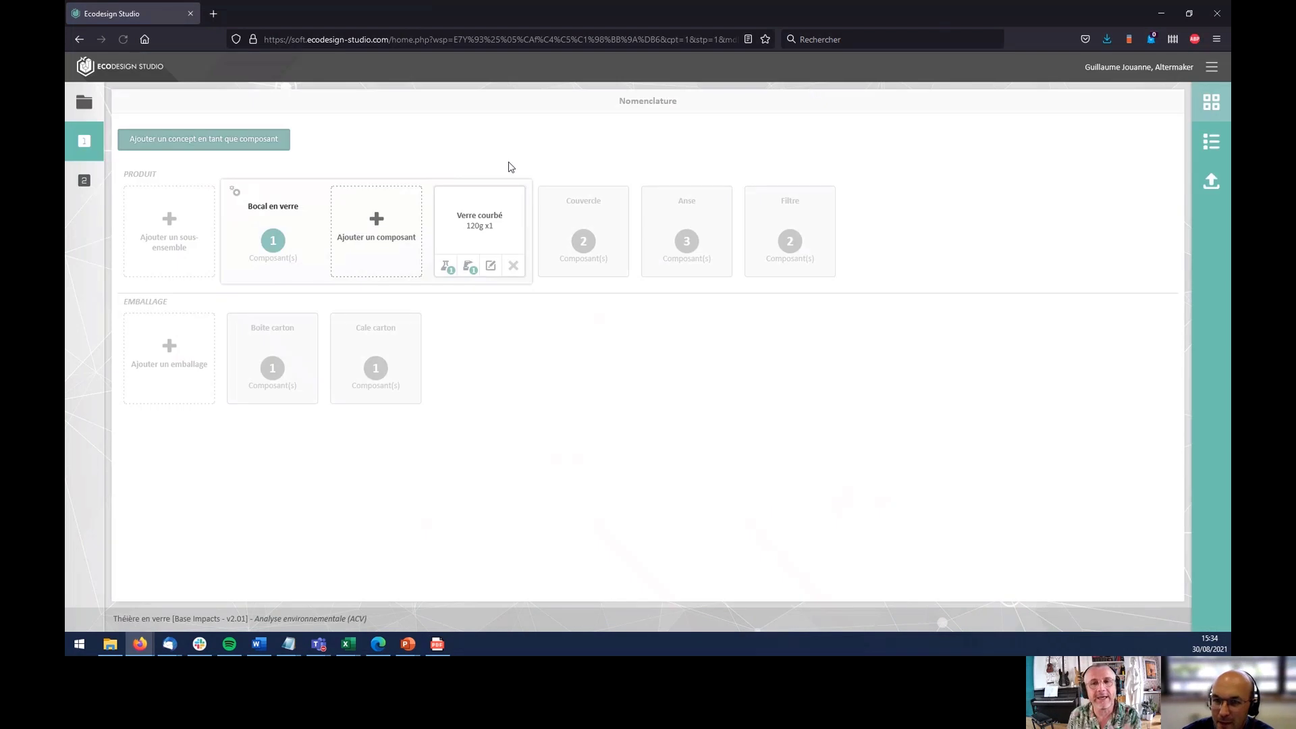
# - Expand the Couvercle sub-assembly and examine the weight and quantity of its Couvercle plastique component
pyautogui.click(619, 247)
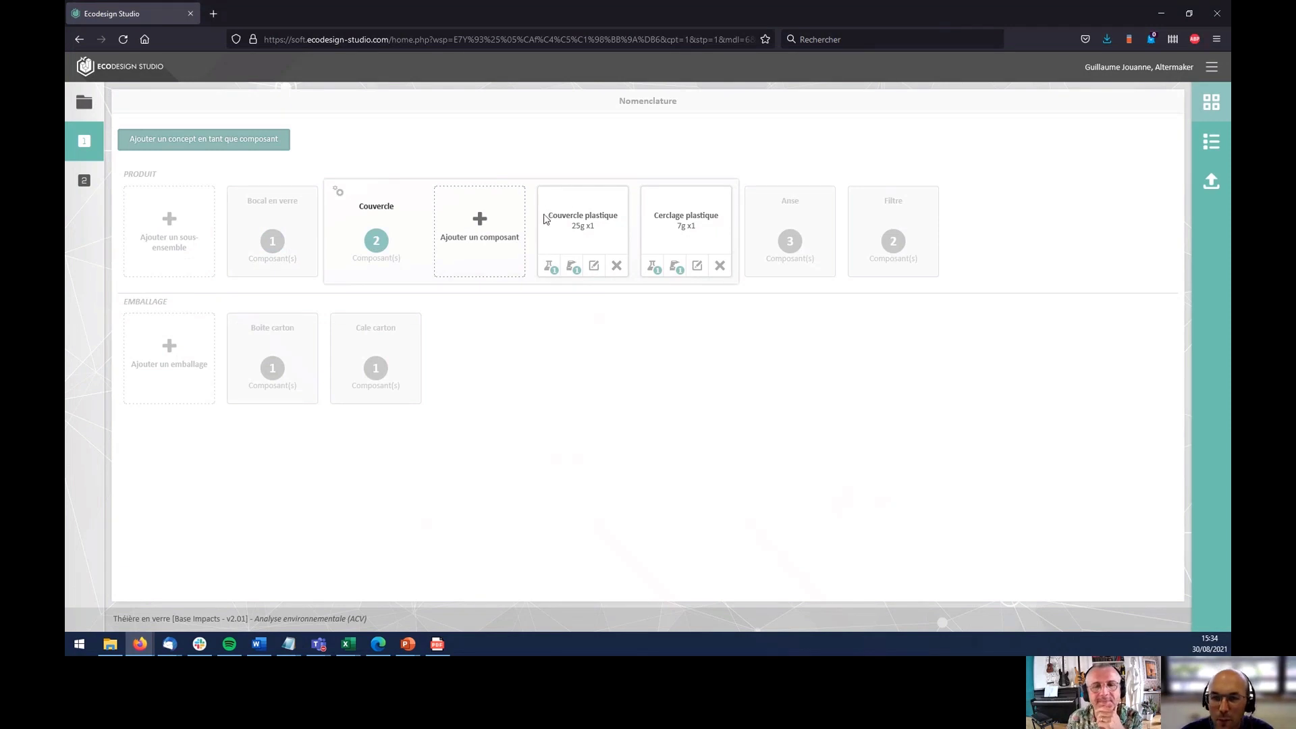
pyautogui.moveTo(547, 216); pyautogui.dragTo(589, 229)
pyautogui.doubleClick(592, 228)
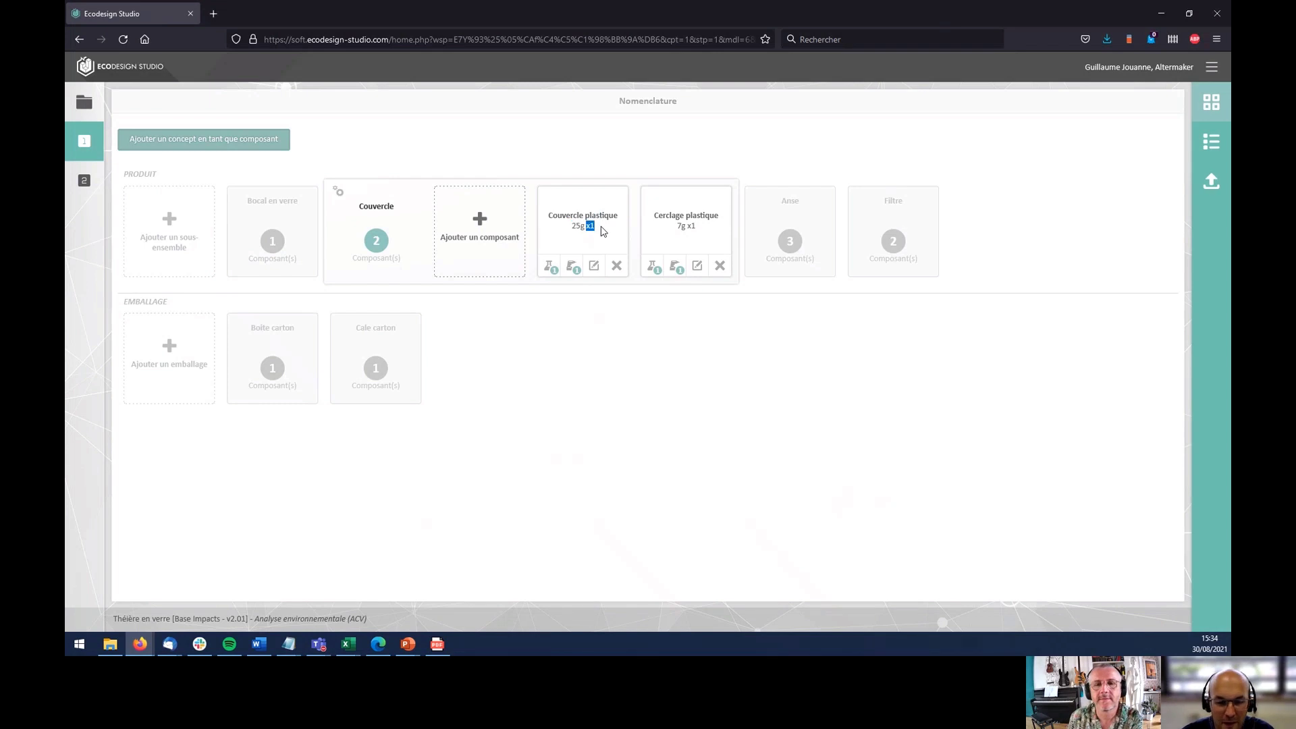
# - Start adding 8 g of the thermoplastic Polycarbonate, granulés (PC), EU-25 to the Couvercle plastique component
pyautogui.click(551, 268)
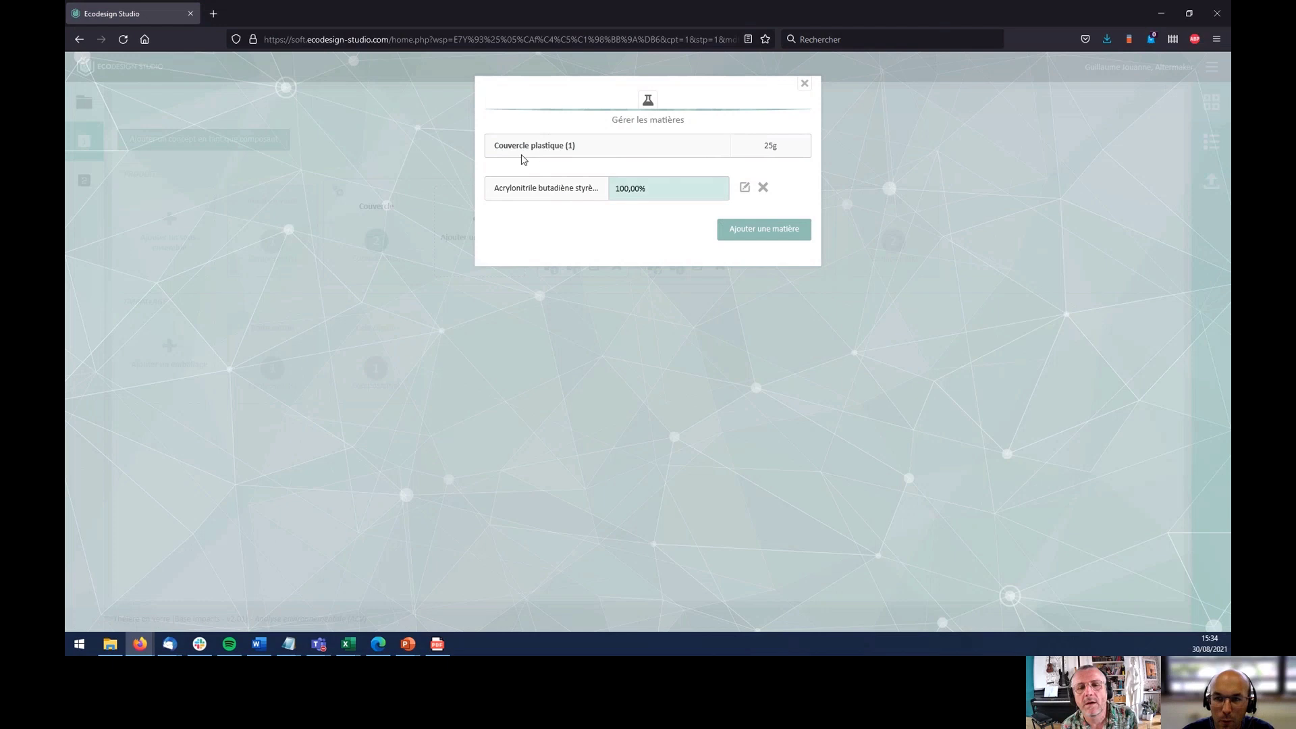
pyautogui.click(783, 235)
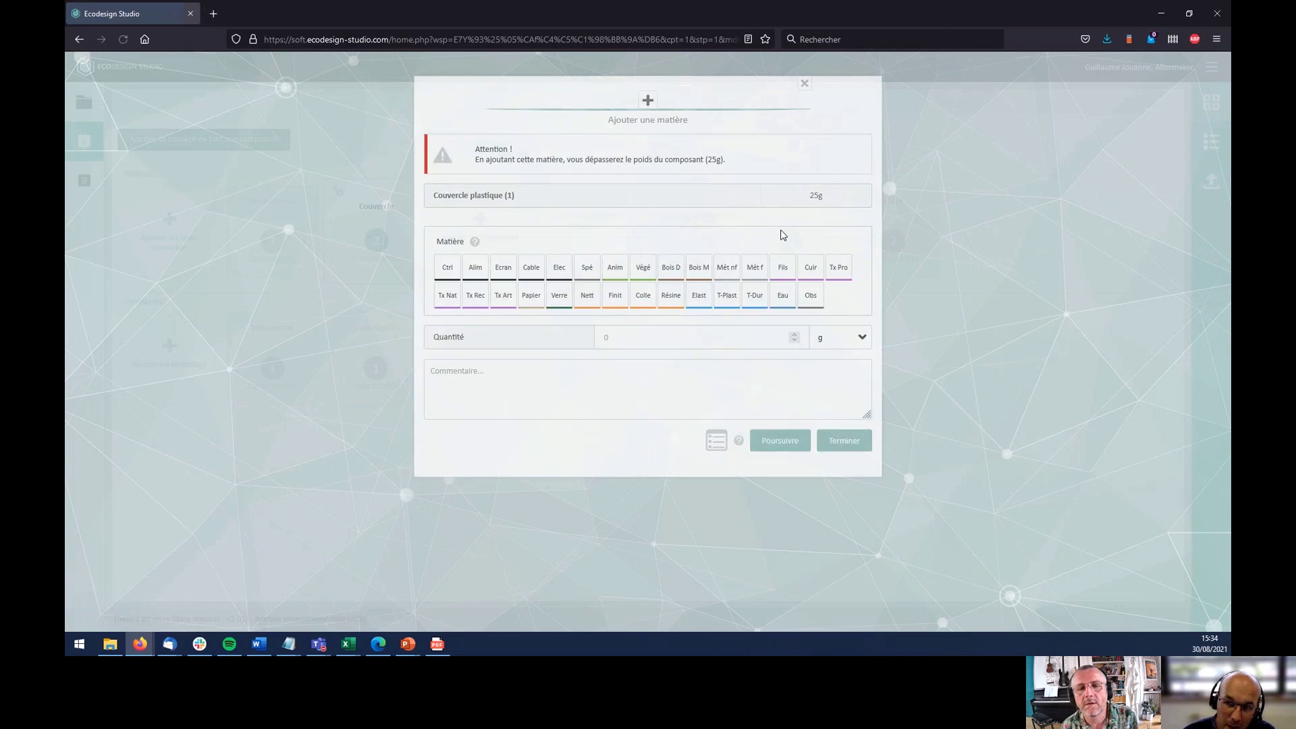
pyautogui.click(732, 299)
pyautogui.click(576, 334)
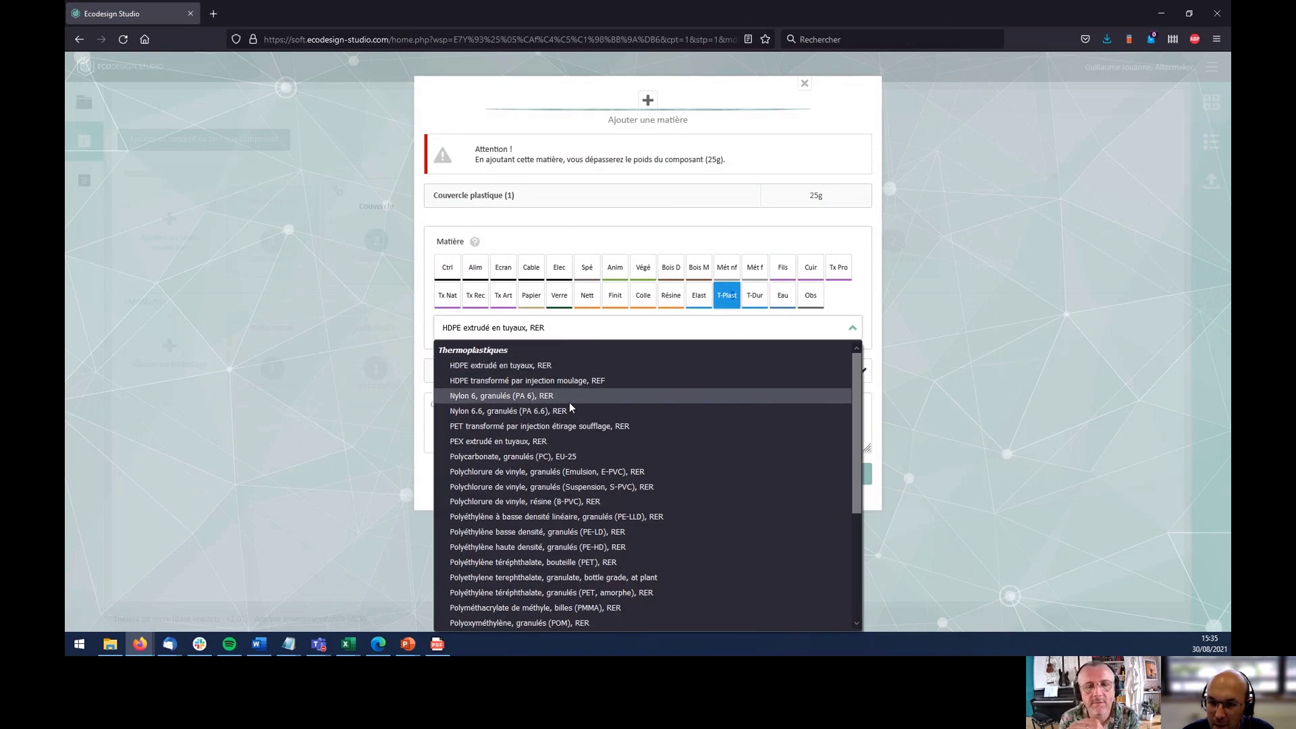
pyautogui.click(565, 458)
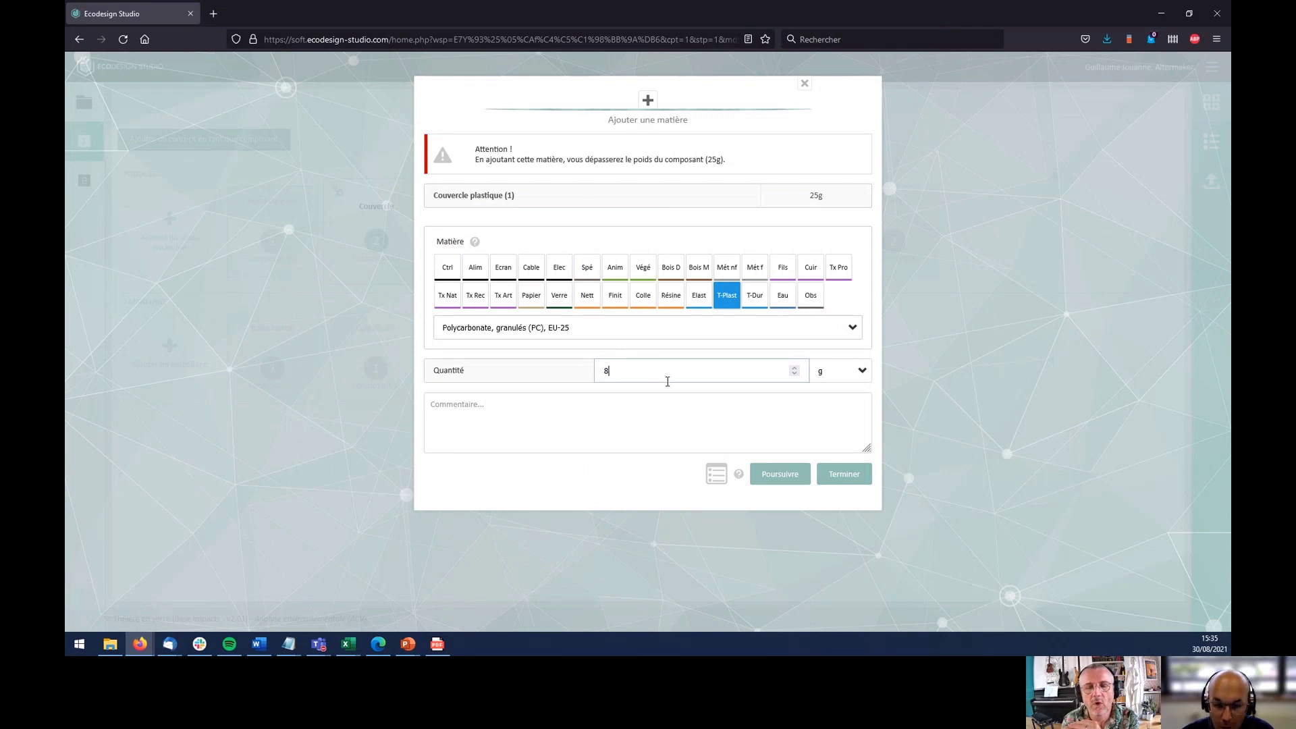
# - Try the material quantity in %, switch the unit back to g, and close the form without saving
pyautogui.click(830, 378)
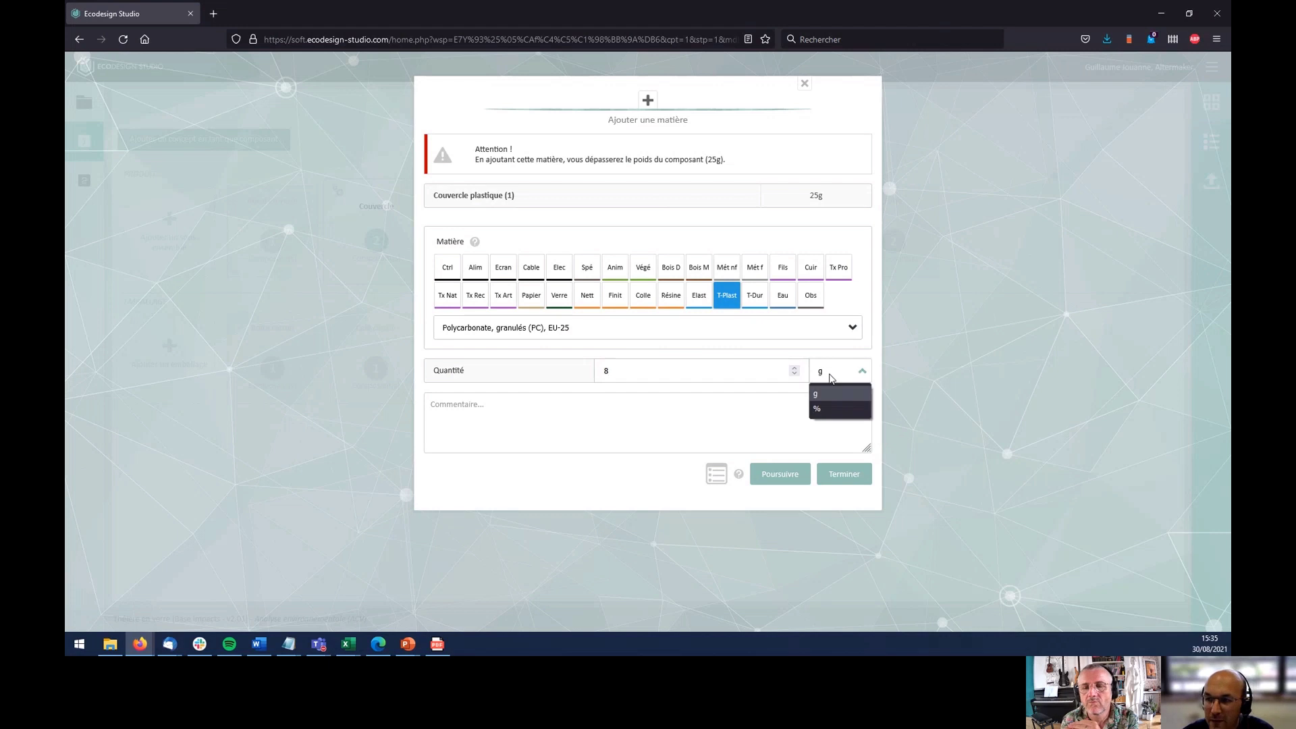
pyautogui.click(820, 410)
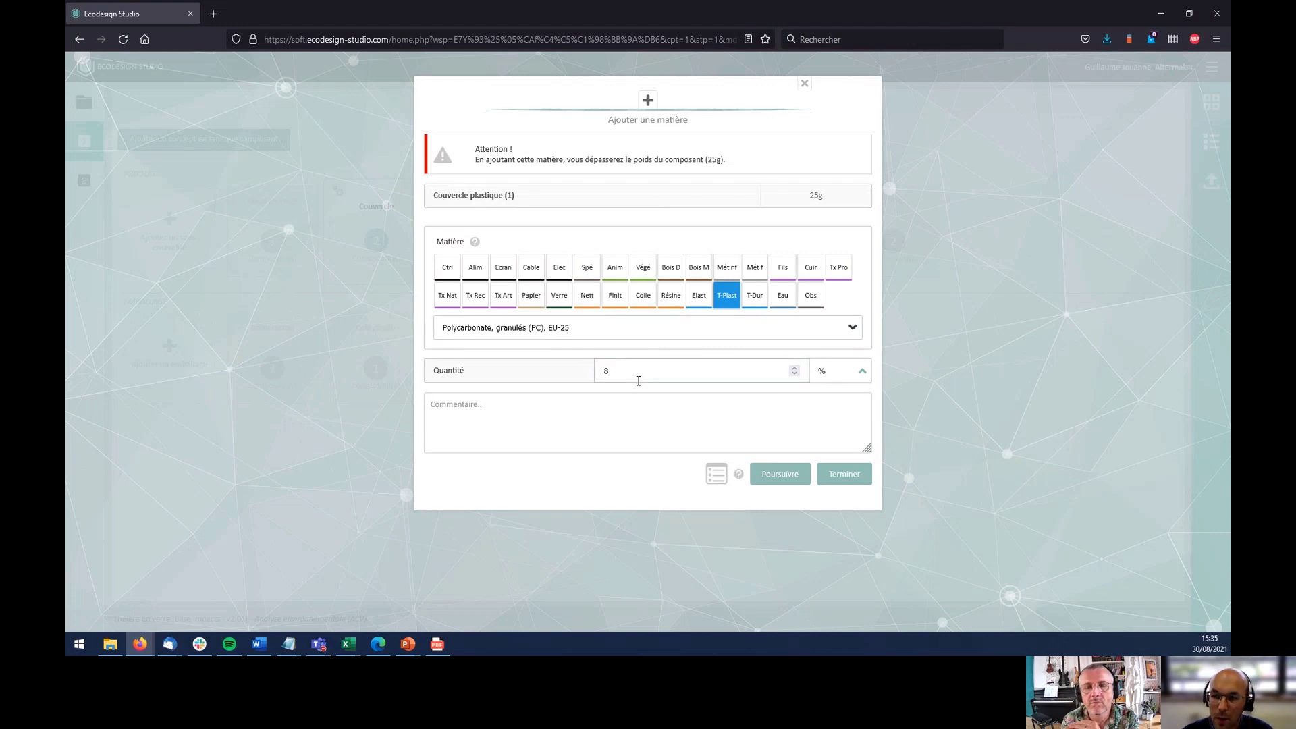
pyautogui.moveTo(625, 366); pyautogui.dragTo(555, 366)
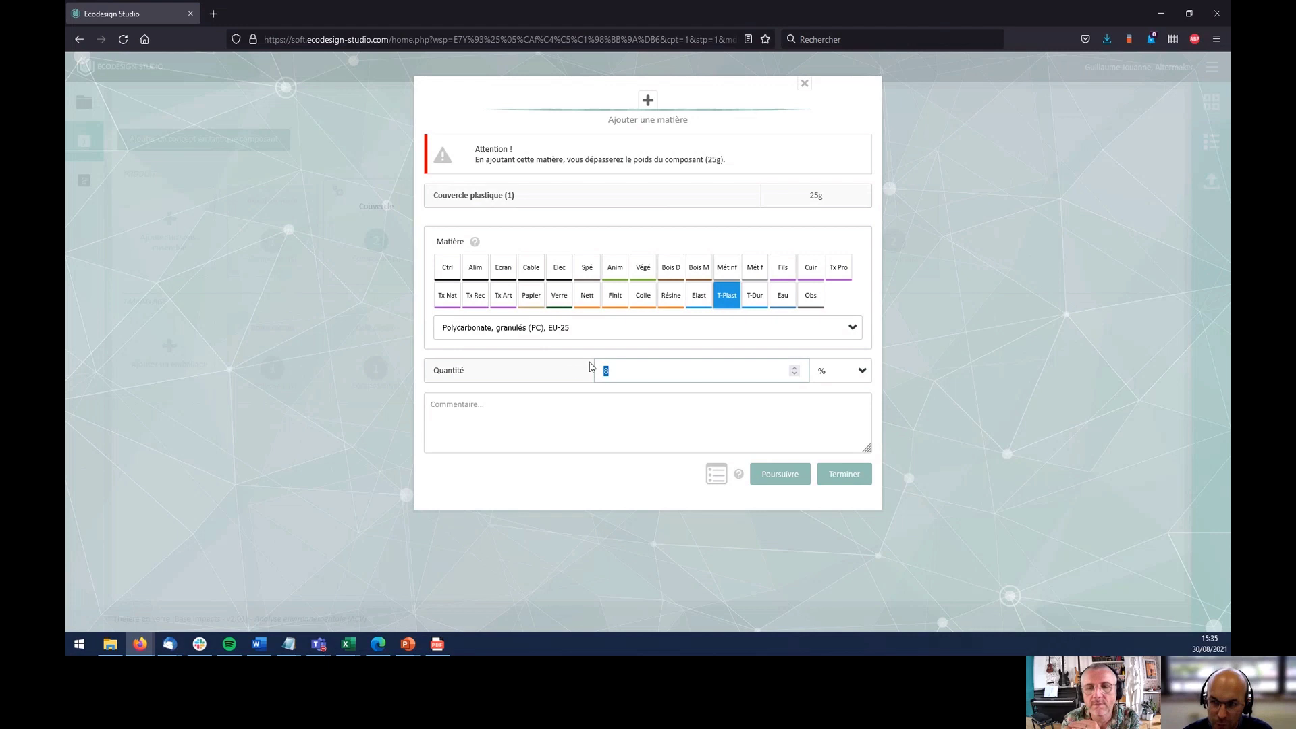
pyautogui.click(830, 371)
pyautogui.click(828, 390)
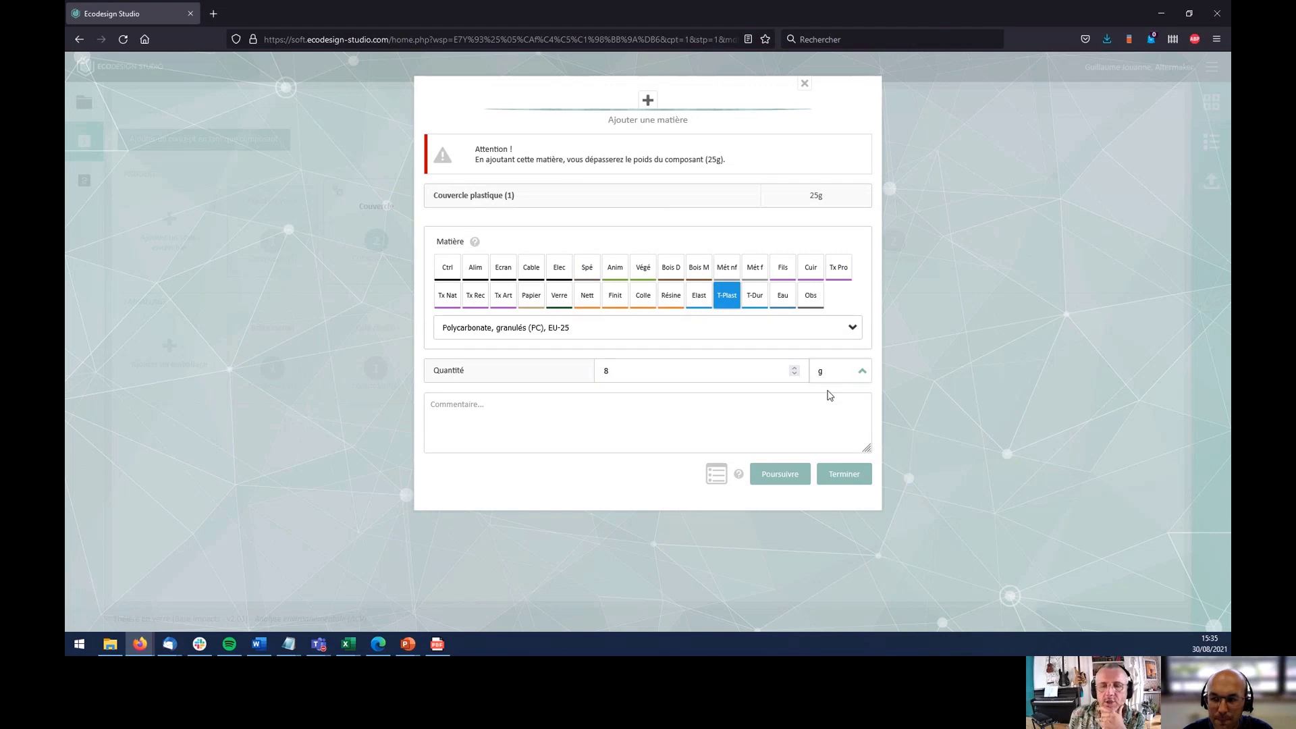
pyautogui.click(804, 83)
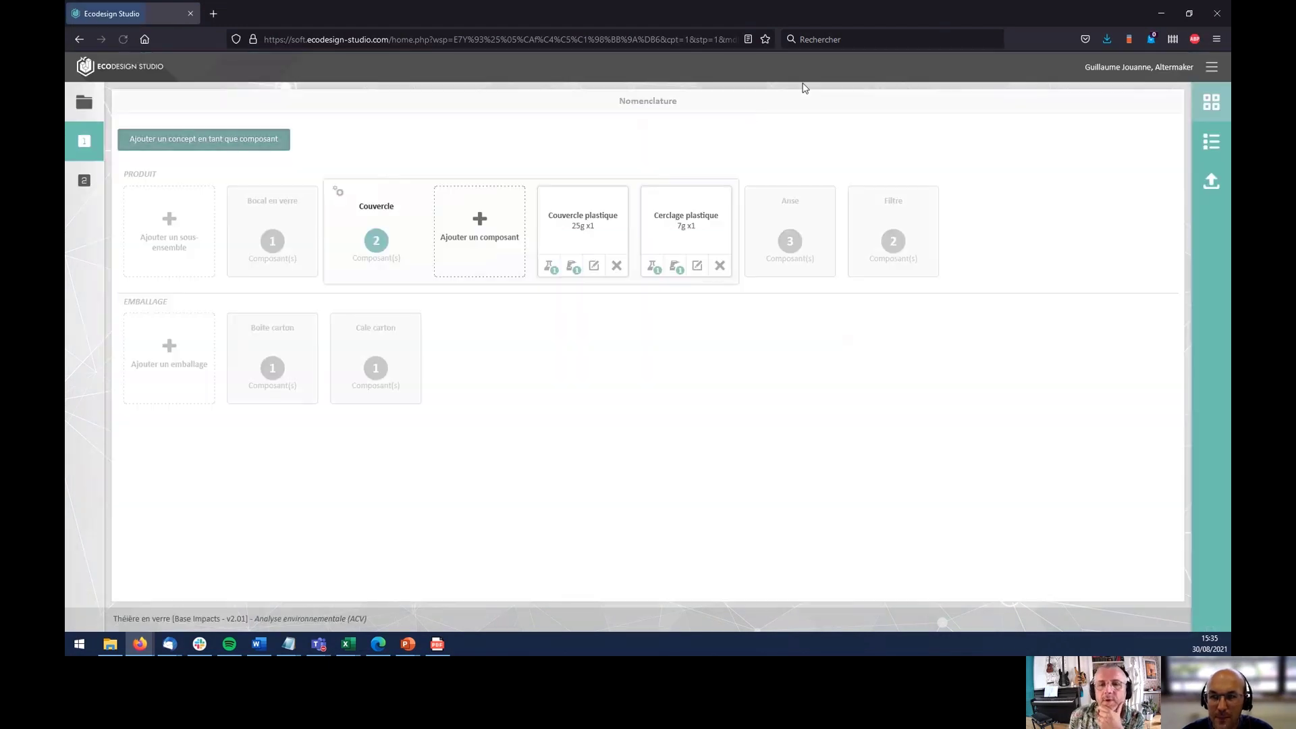
# - Start adding a process to the Couvercle plastique component and review the available metal-forming and plastic-forming processes
pyautogui.click(572, 269)
pyautogui.click(763, 229)
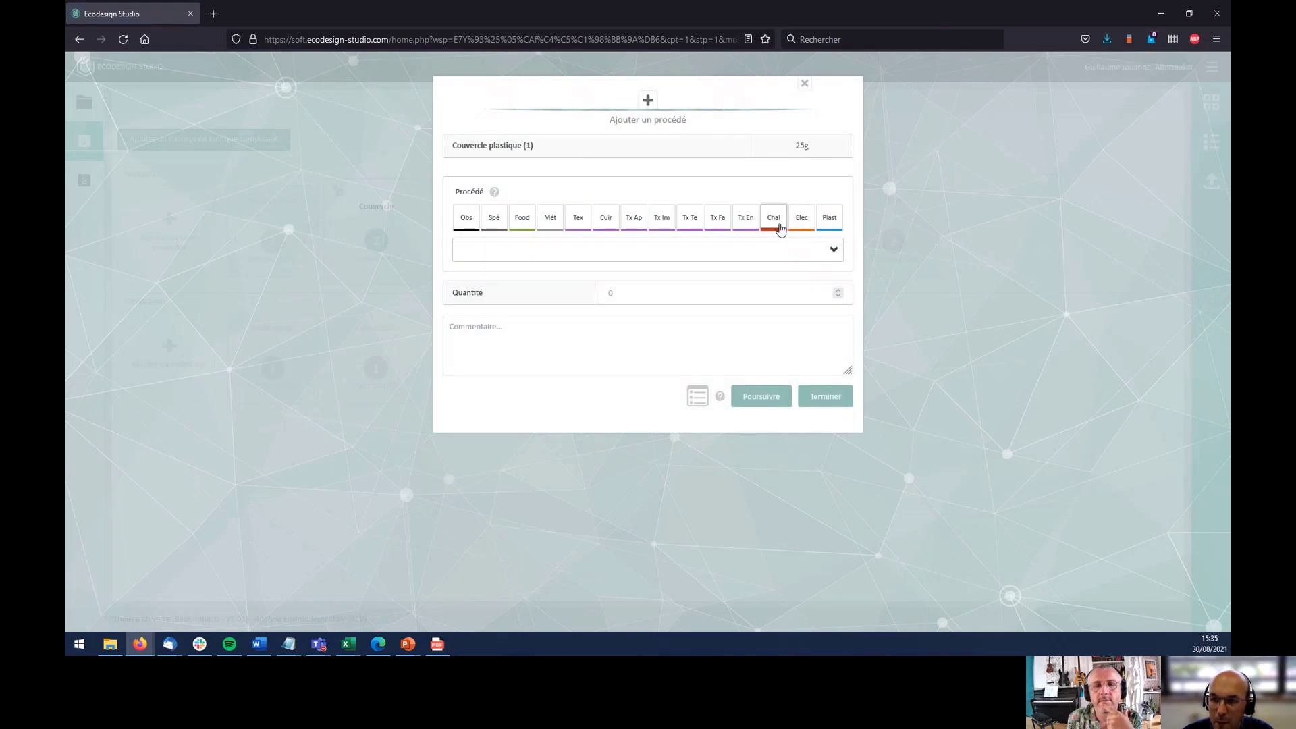
pyautogui.click(565, 230)
pyautogui.click(548, 254)
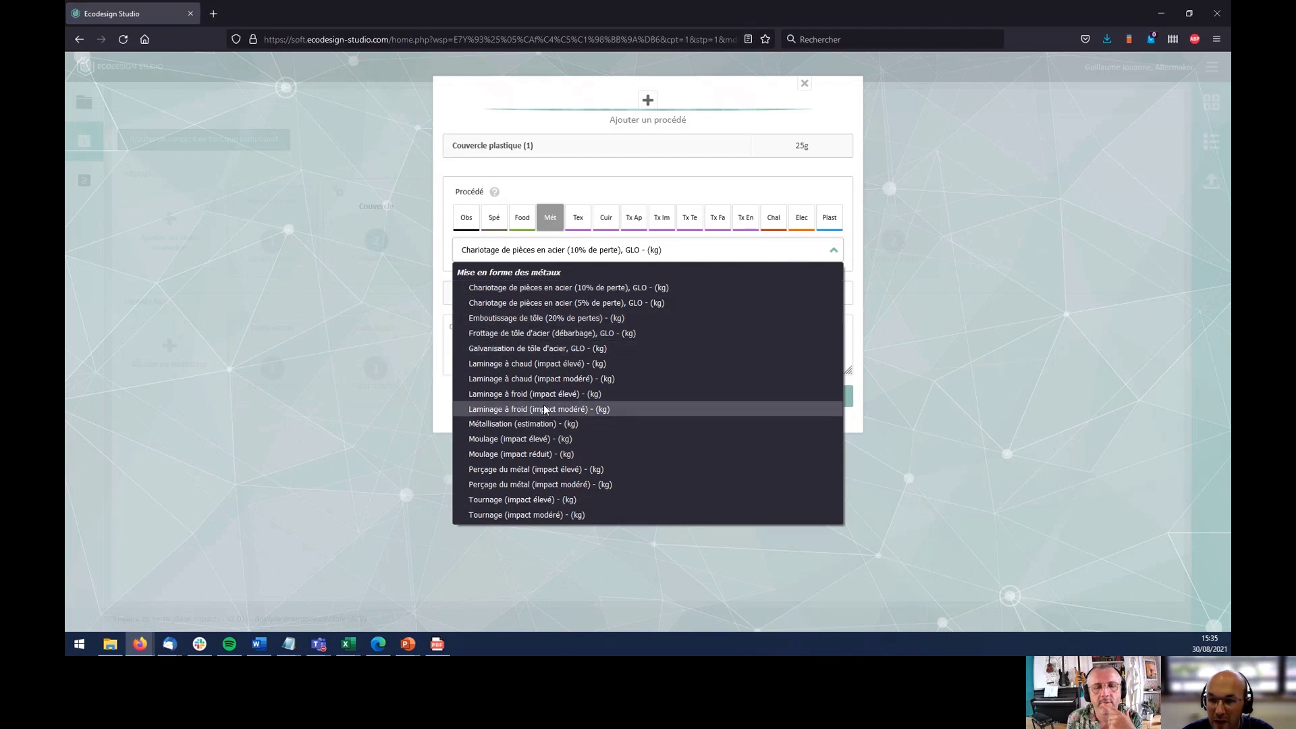
pyautogui.click(829, 219)
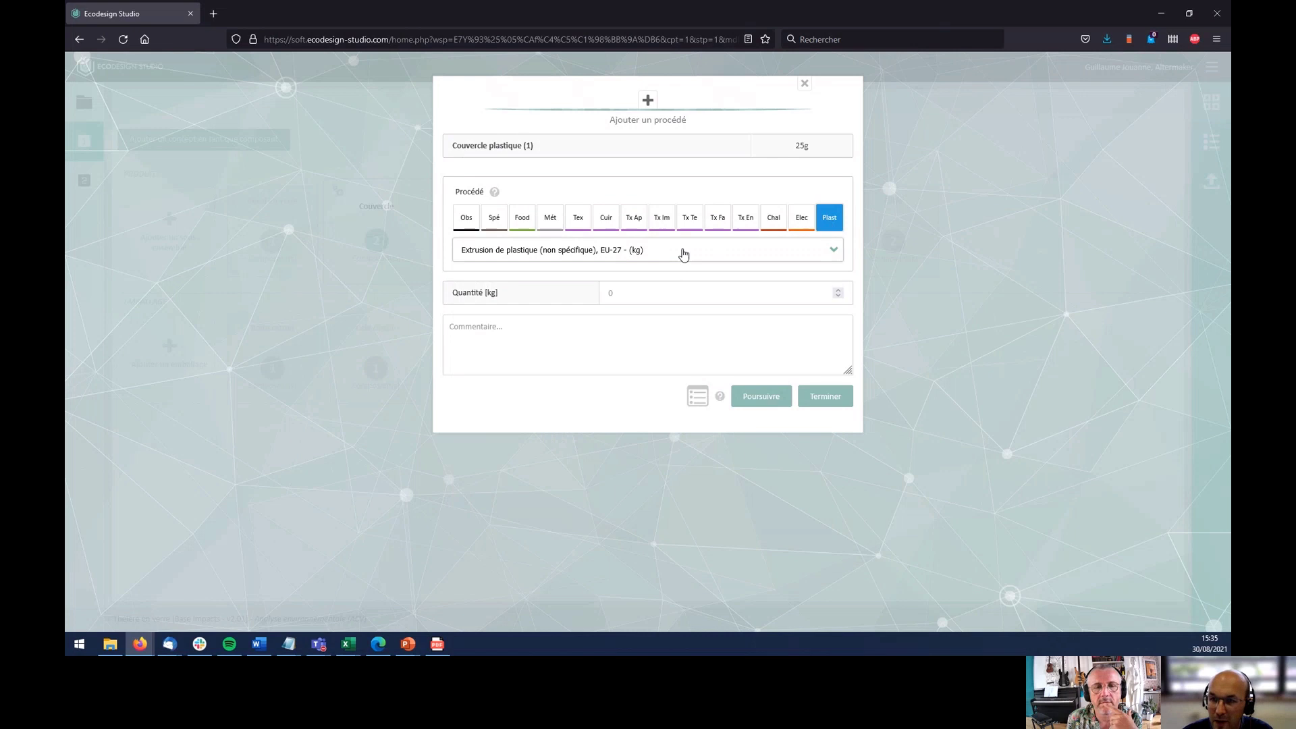
pyautogui.click(681, 251)
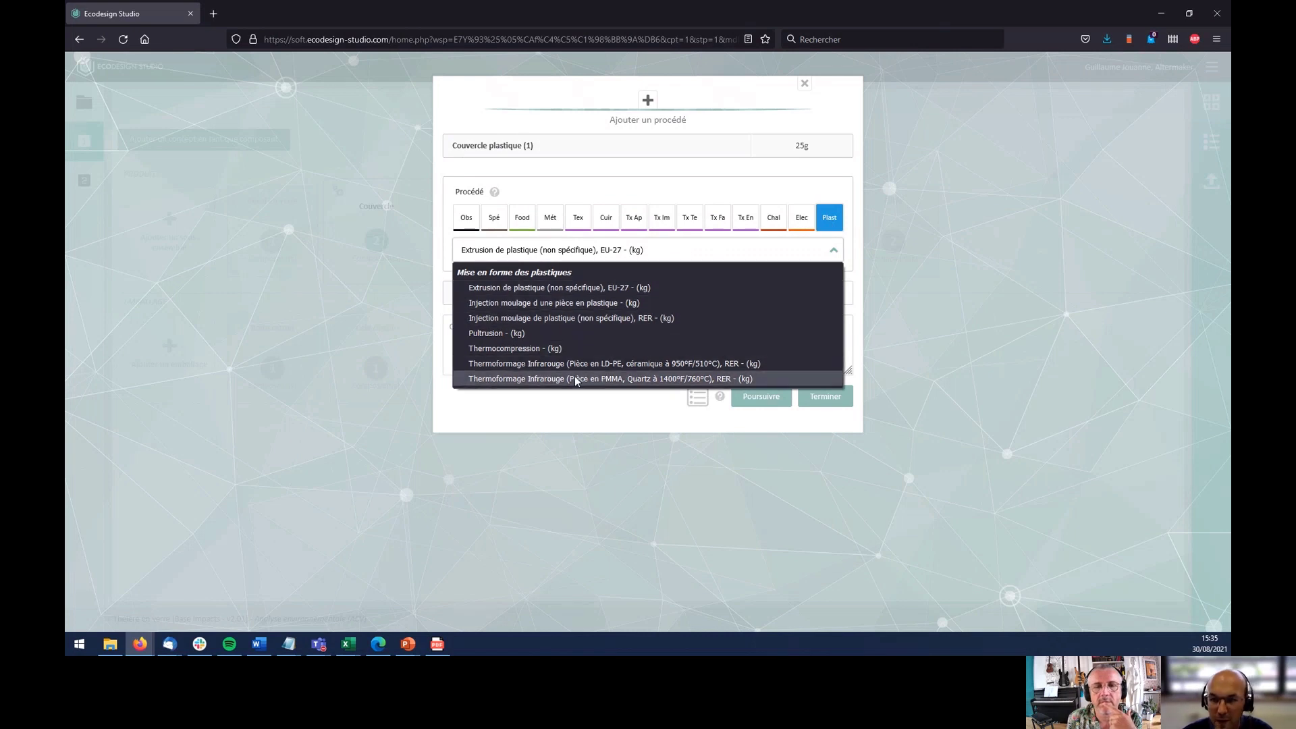
pyautogui.click(550, 408)
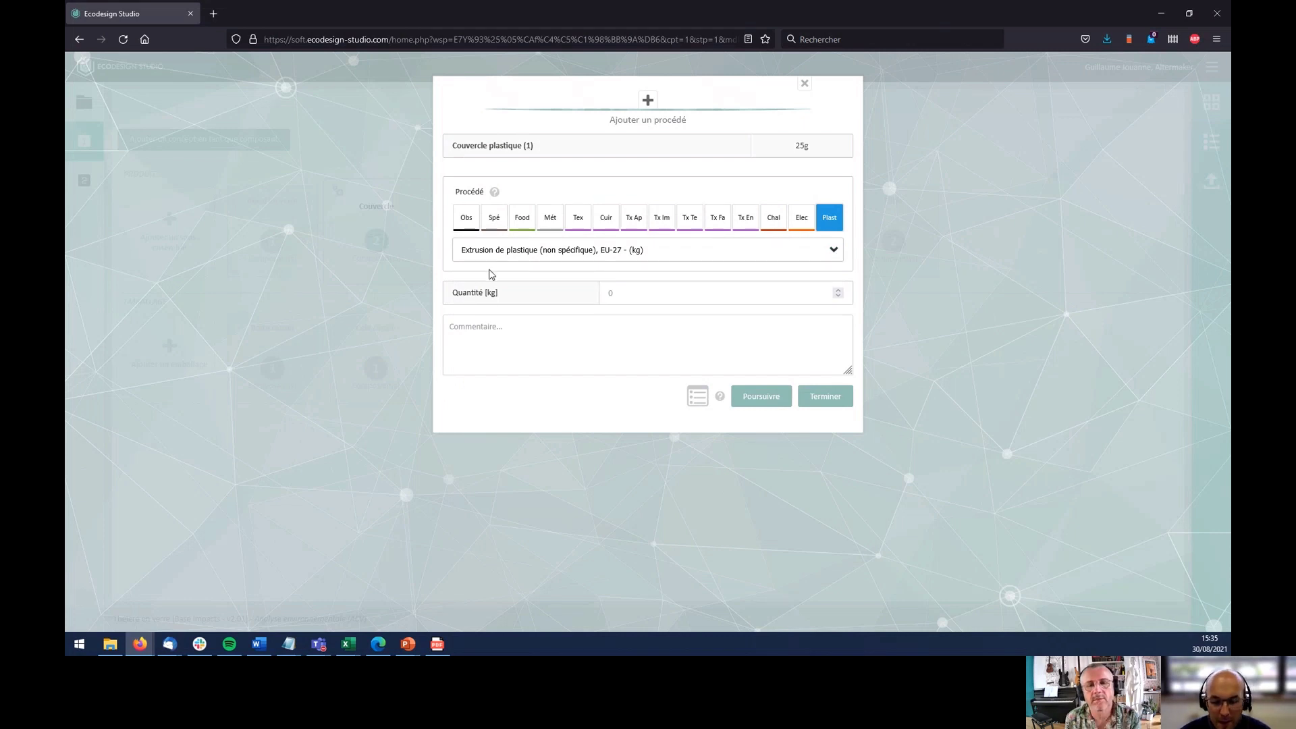
# - Try adding 0.5 kWh of Mix électrique réseau, FR as a Couvercle plastique process, and close the form without saving
pyautogui.click(798, 221)
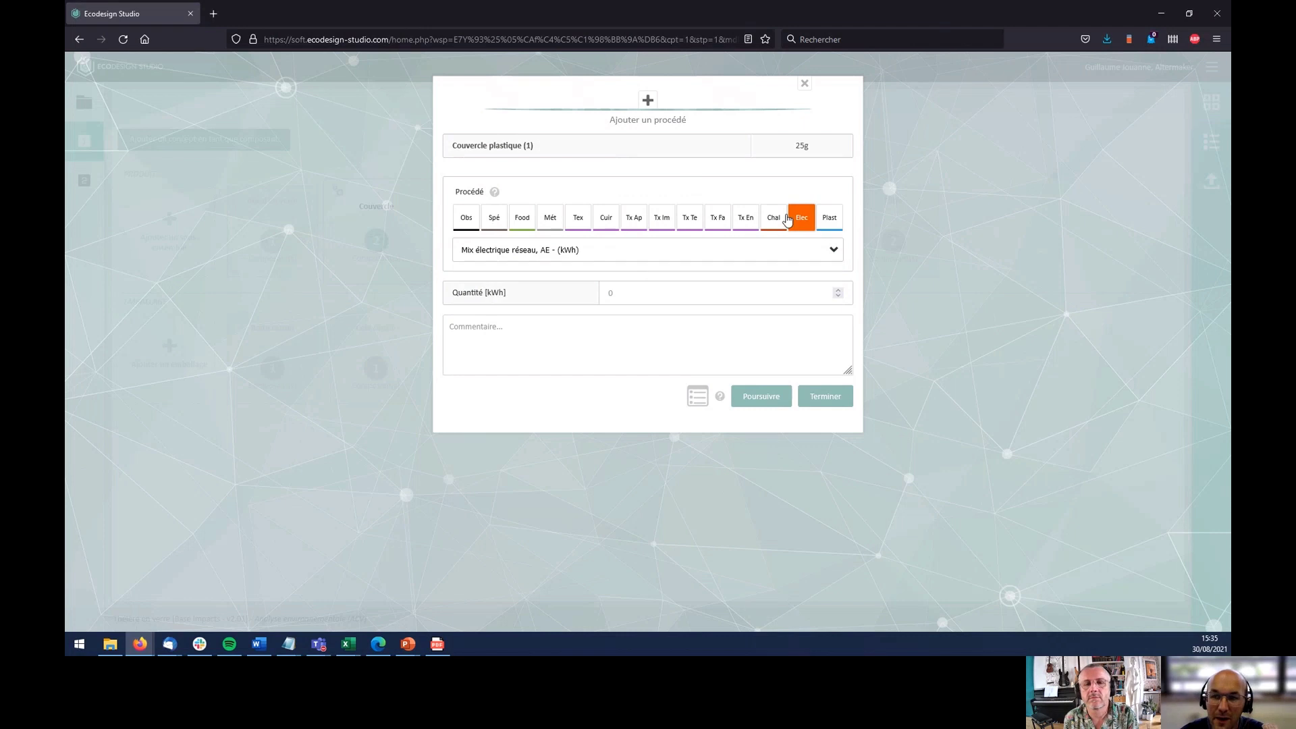
pyautogui.click(695, 255)
pyautogui.scroll(-20, 673, 417)
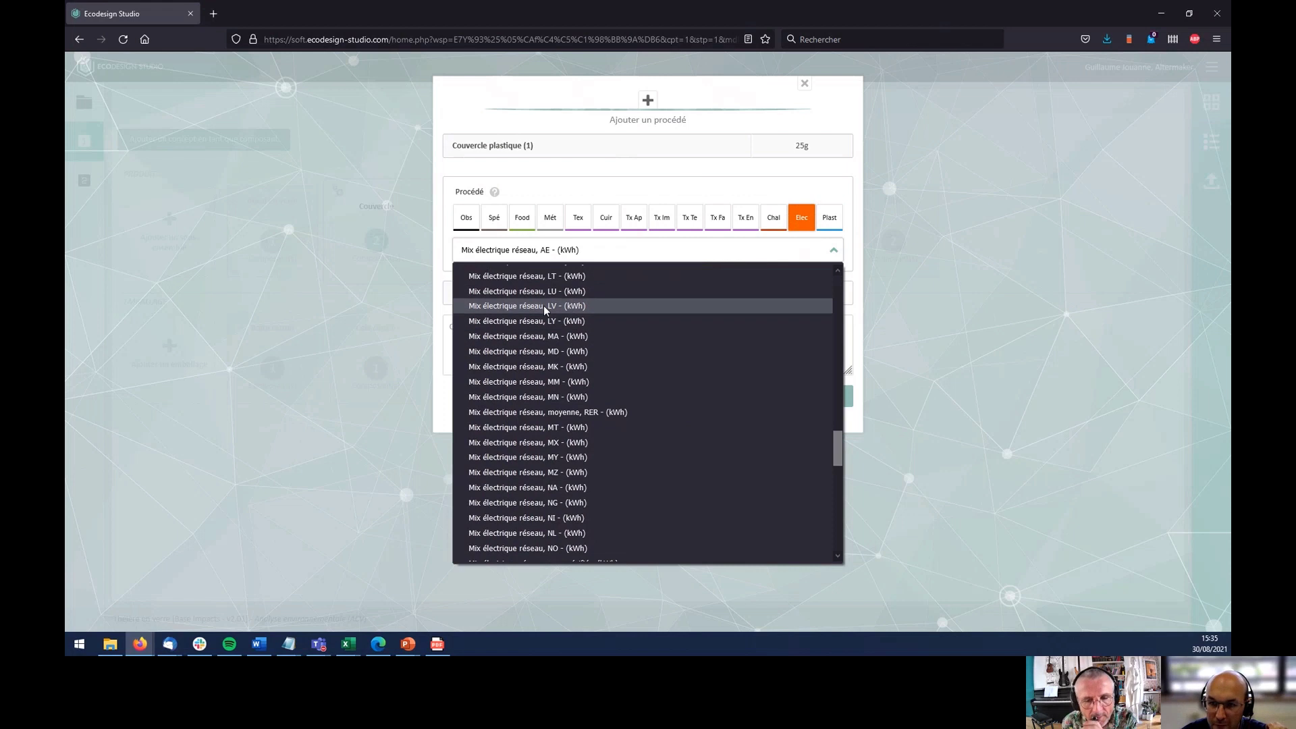
pyautogui.scroll(-6, 557, 515)
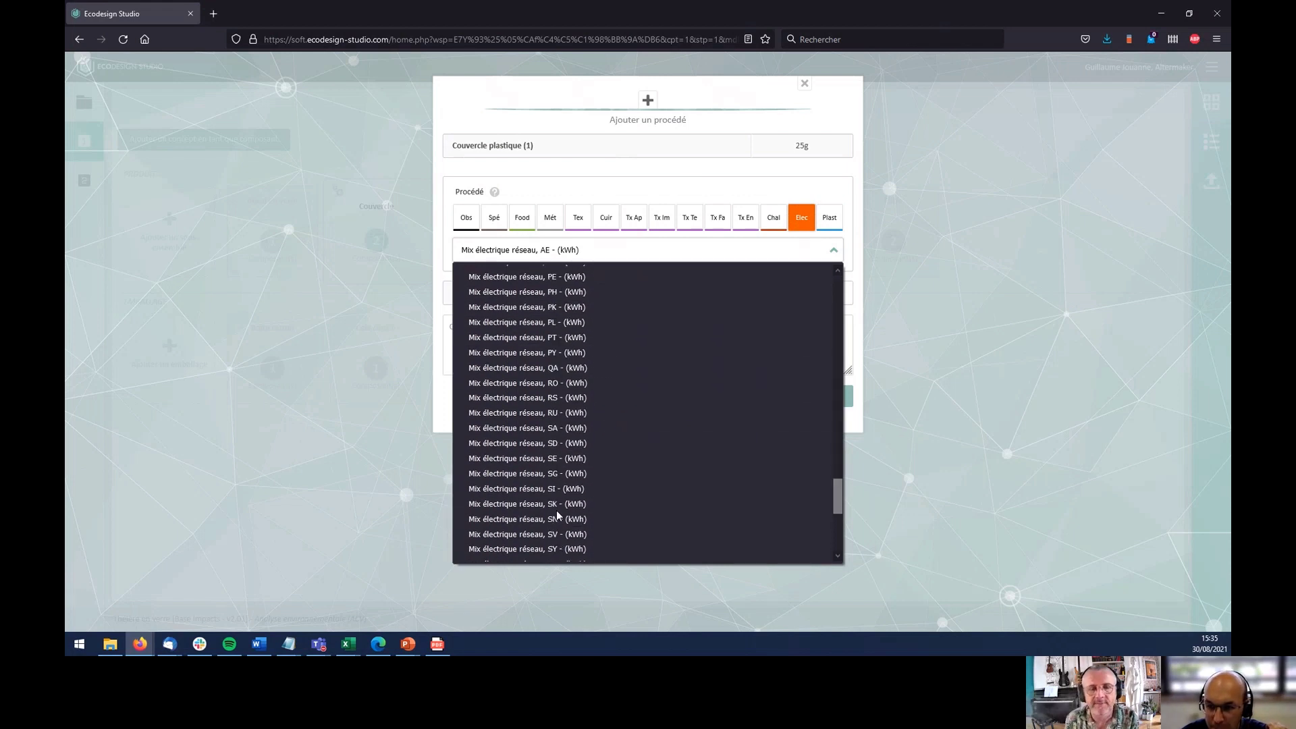
pyautogui.scroll(18, 557, 515)
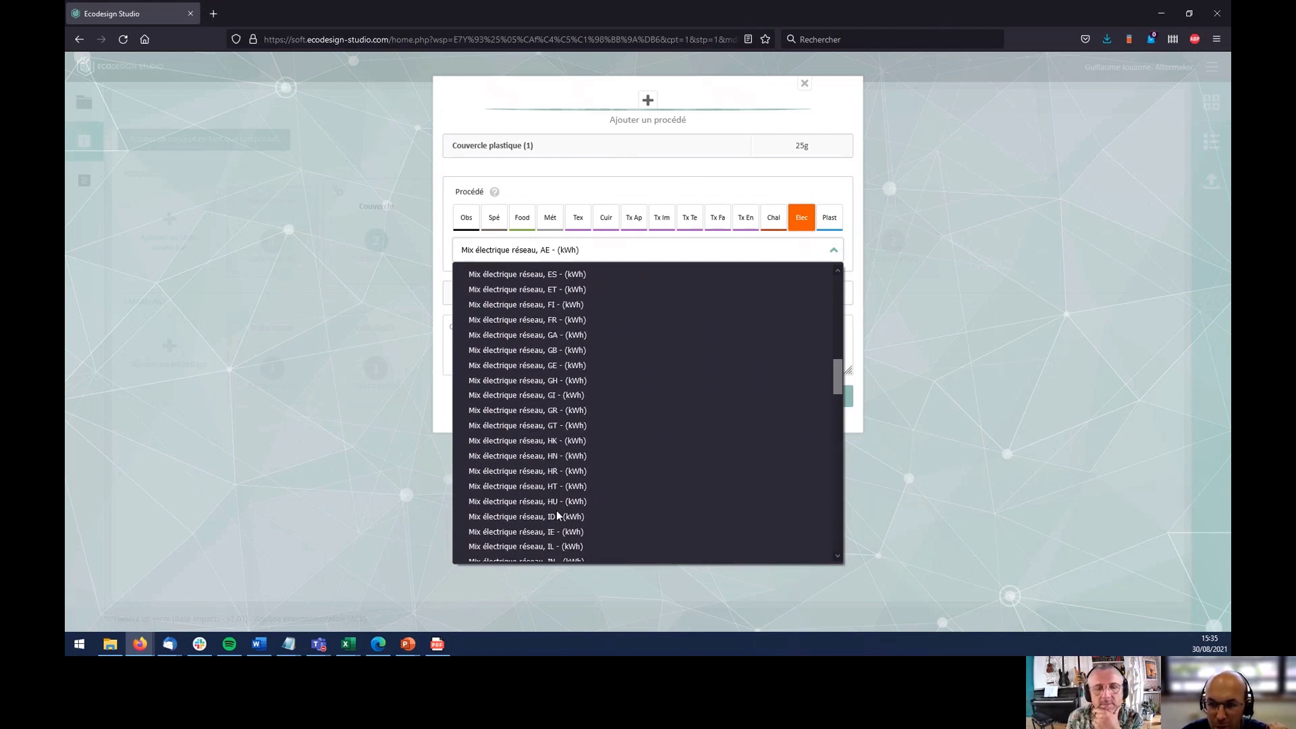
pyautogui.click(574, 320)
pyautogui.click(646, 293)
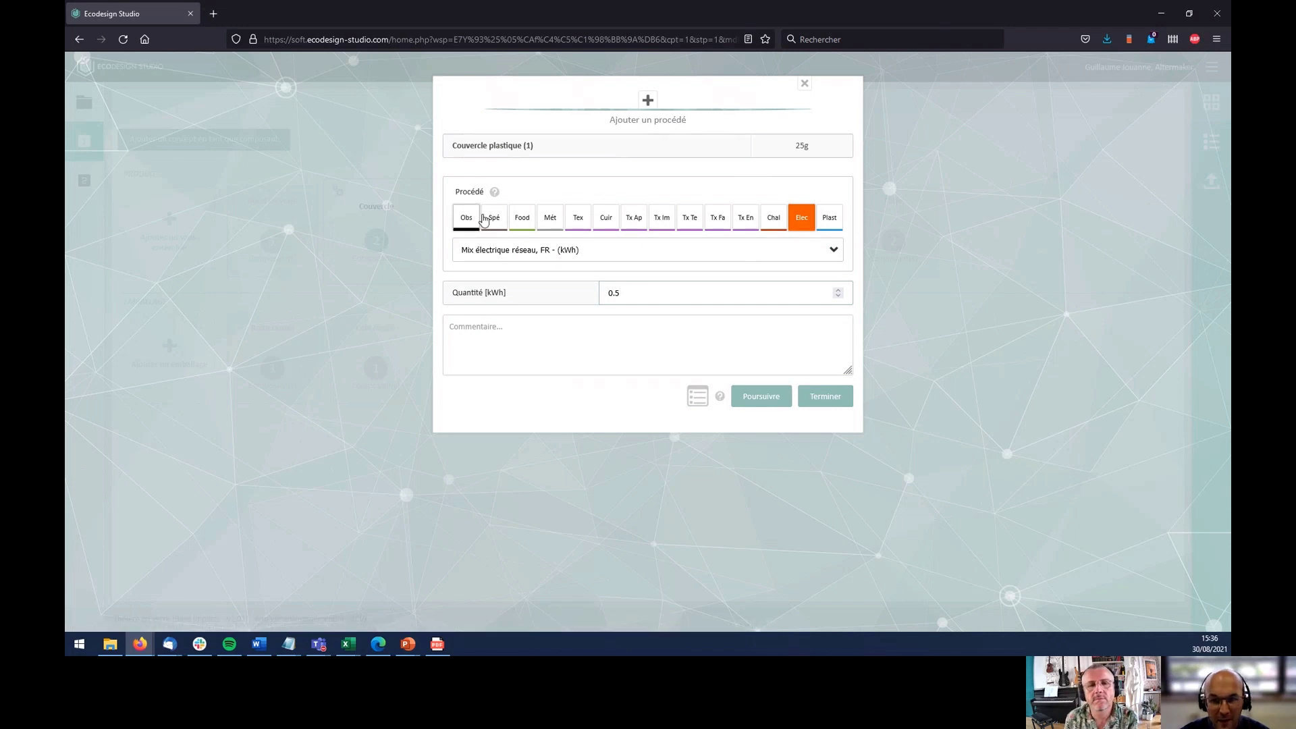
pyautogui.click(805, 84)
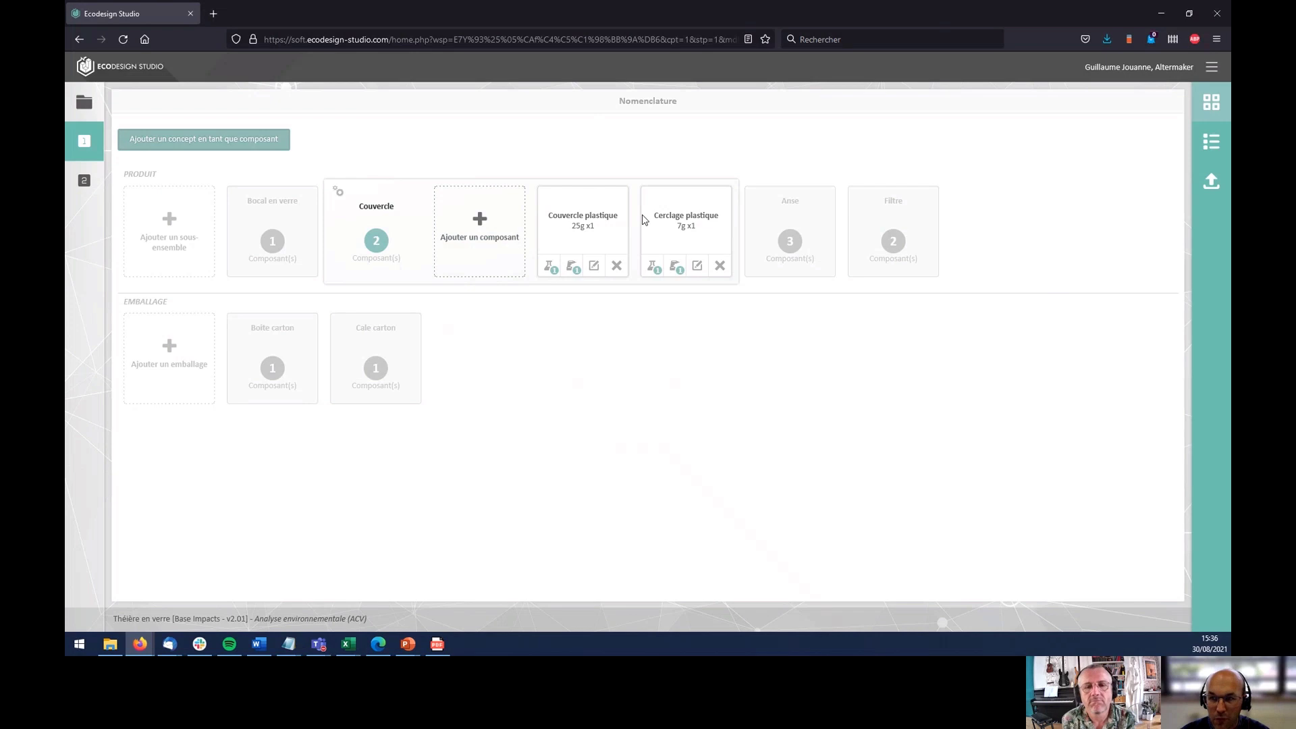
# - Expand the Anse sub-assembly, and review the materials and processes of the whole bill of materials as a list
pyautogui.click(790, 244)
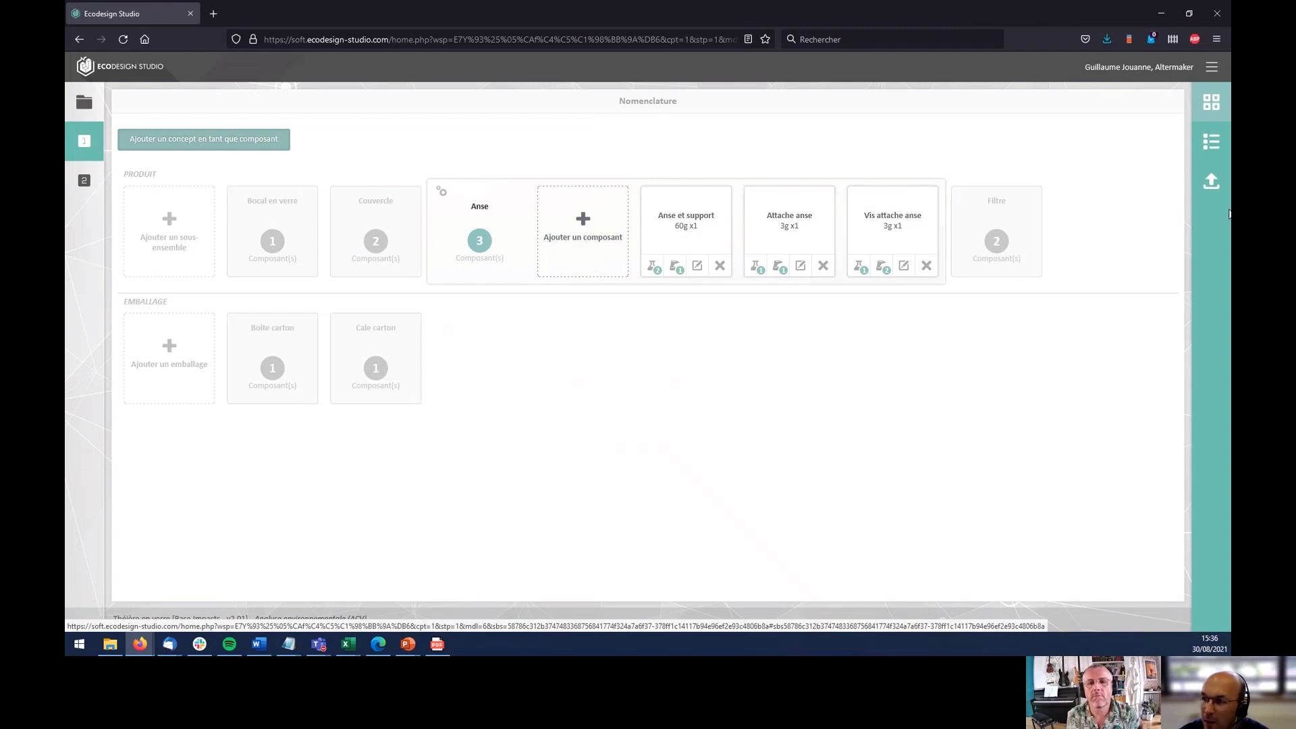
pyautogui.click(1213, 144)
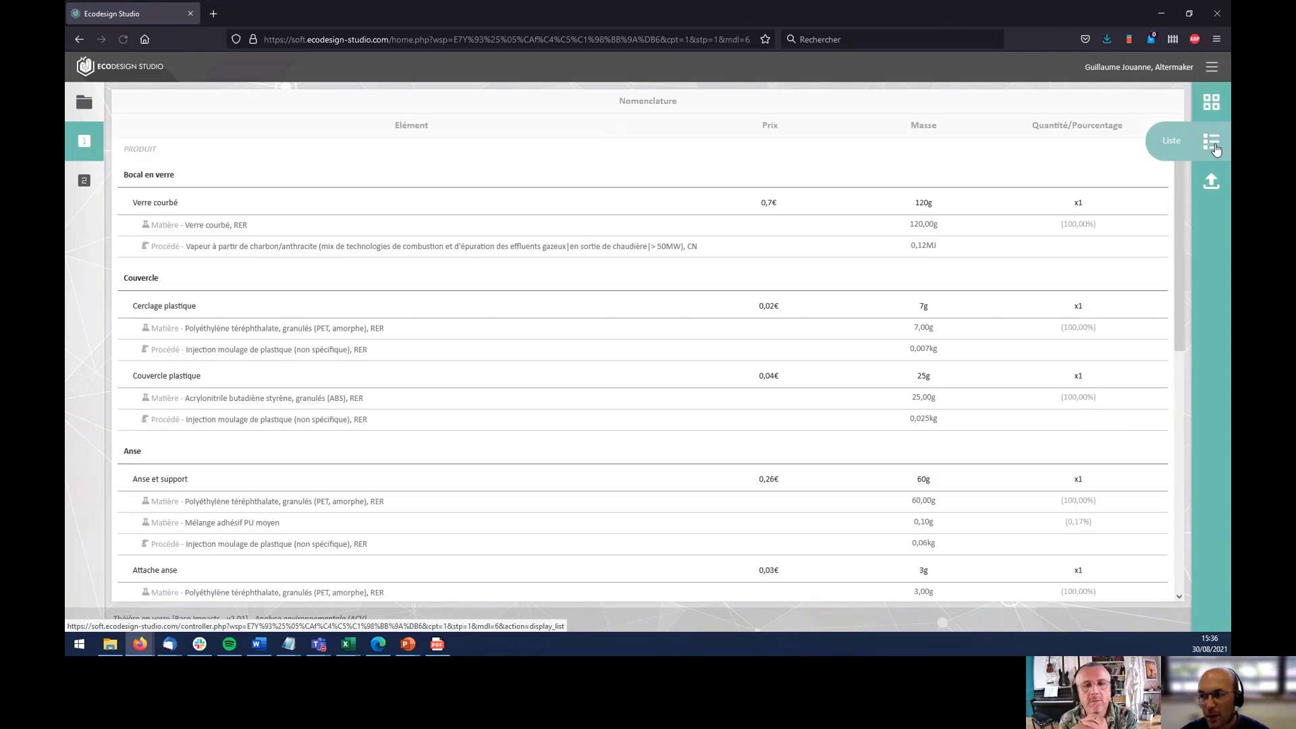
pyautogui.scroll(-3, 269, 181)
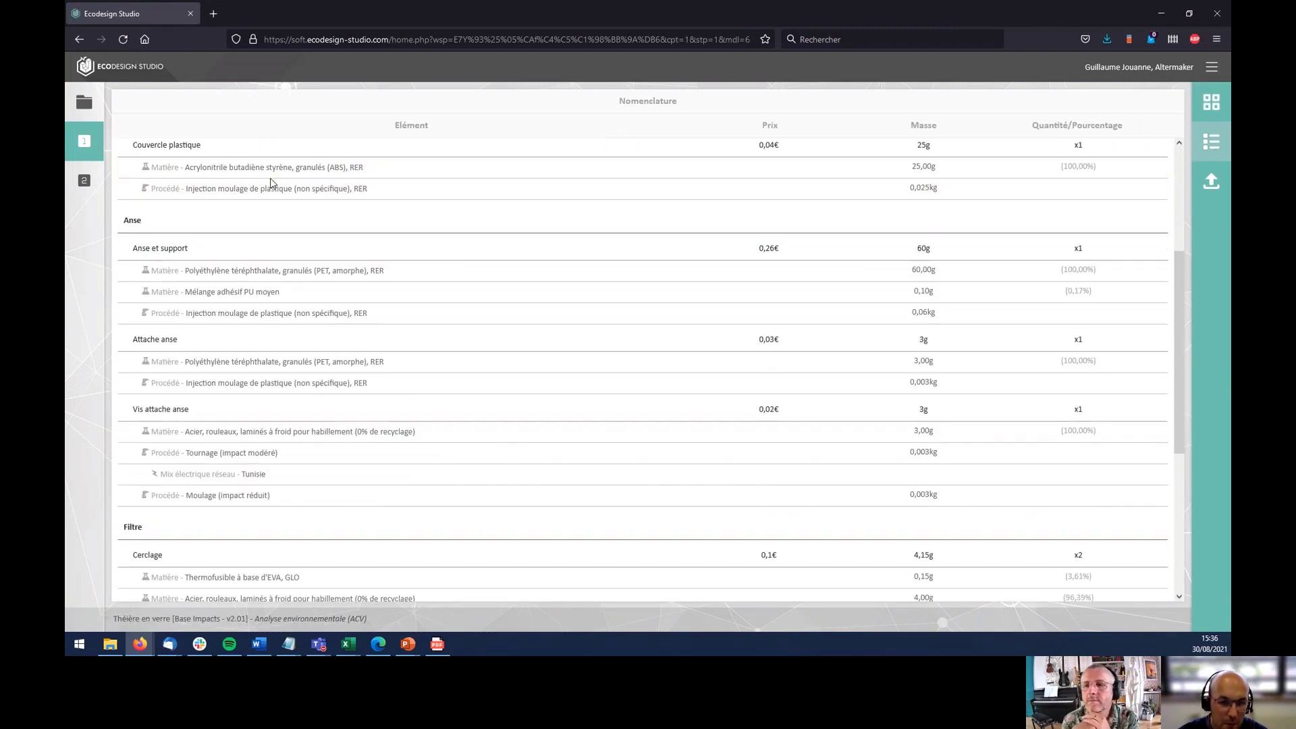
pyautogui.scroll(-4, 269, 181)
pyautogui.scroll(1, 271, 182)
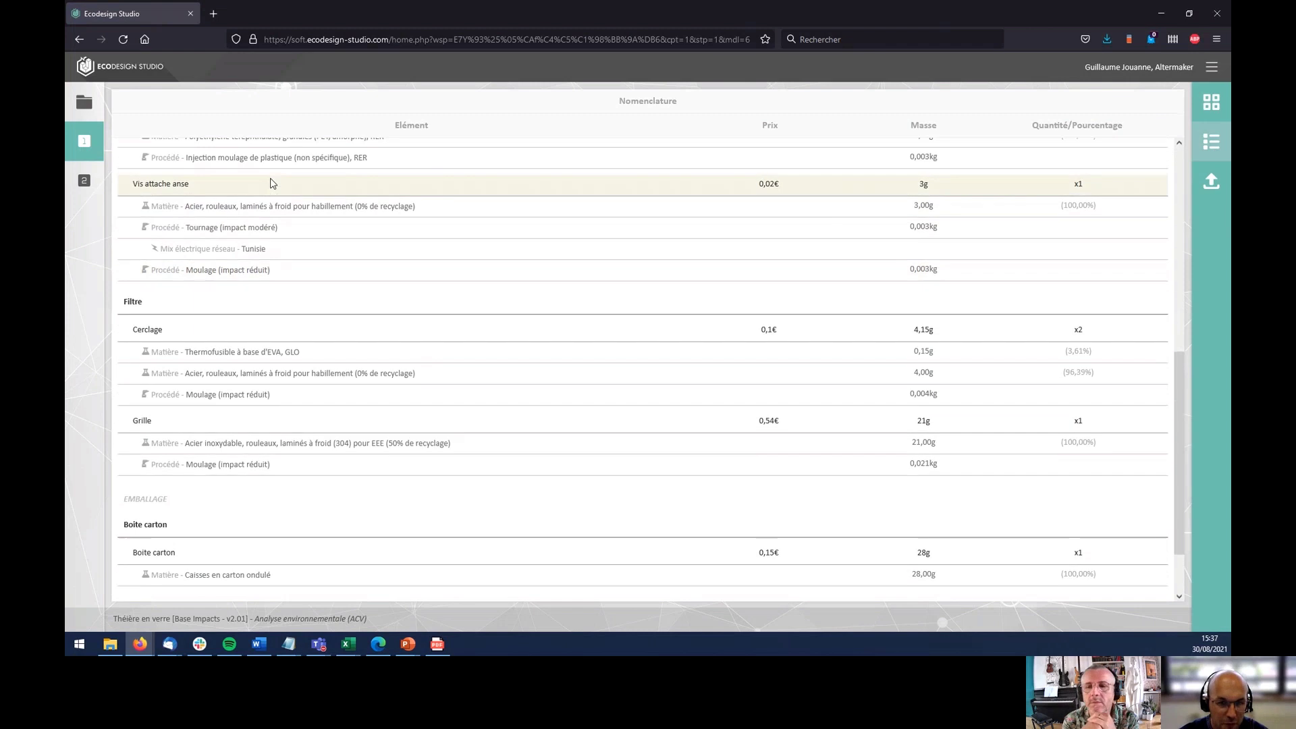
pyautogui.scroll(6, 270, 181)
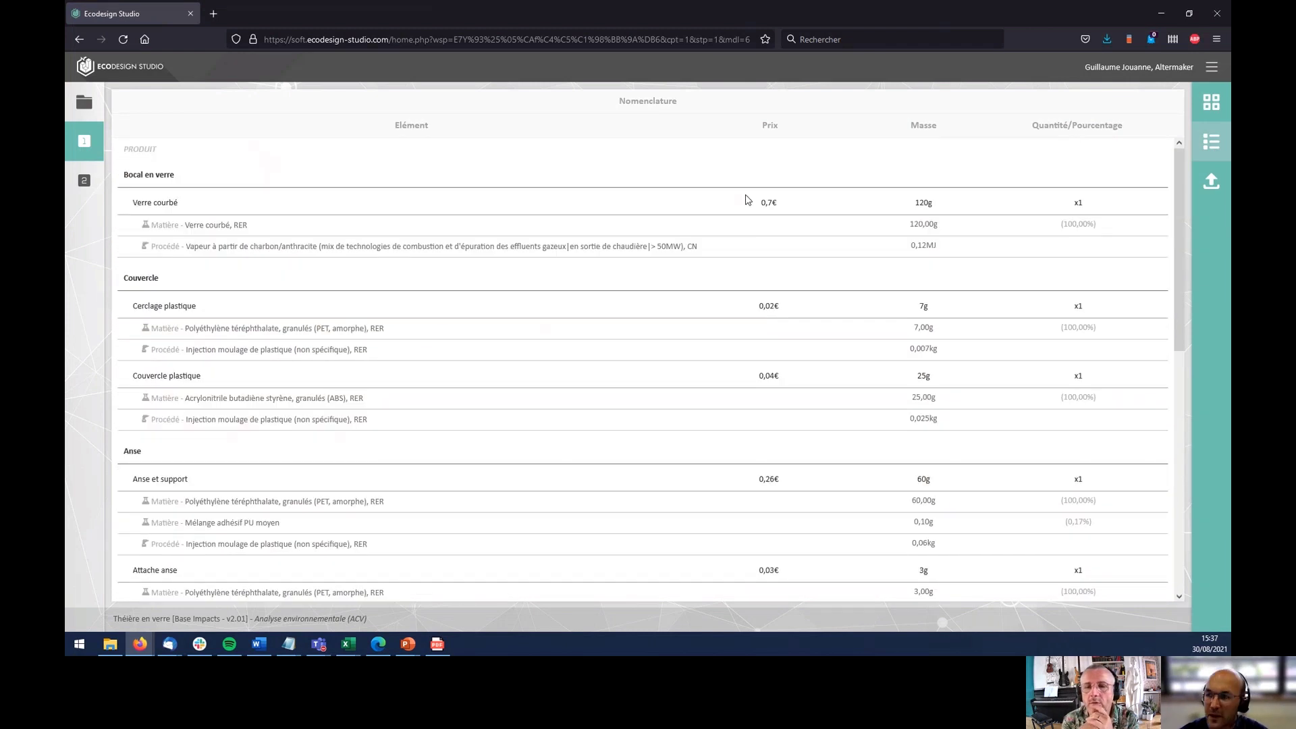
# - Return to the card view of the bill of materials and examine the CSV import form without importing anything
pyautogui.click(1211, 102)
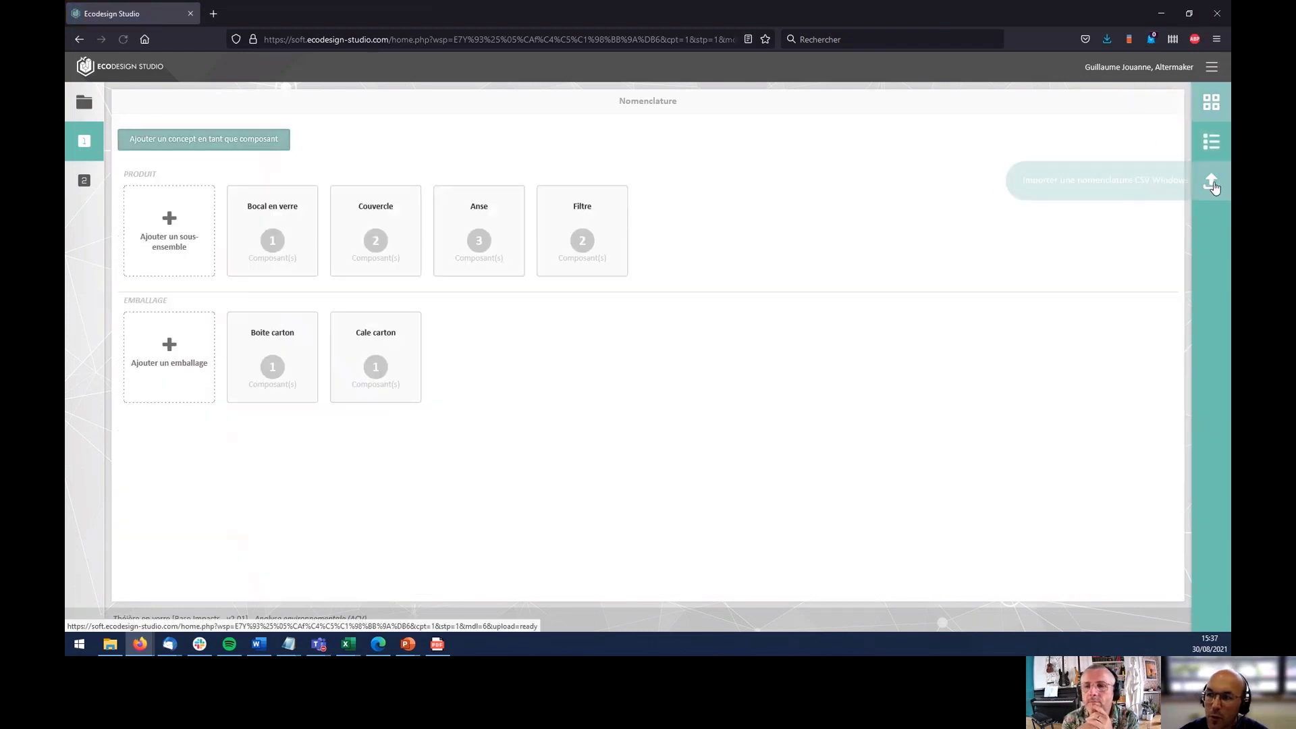
pyautogui.click(1213, 182)
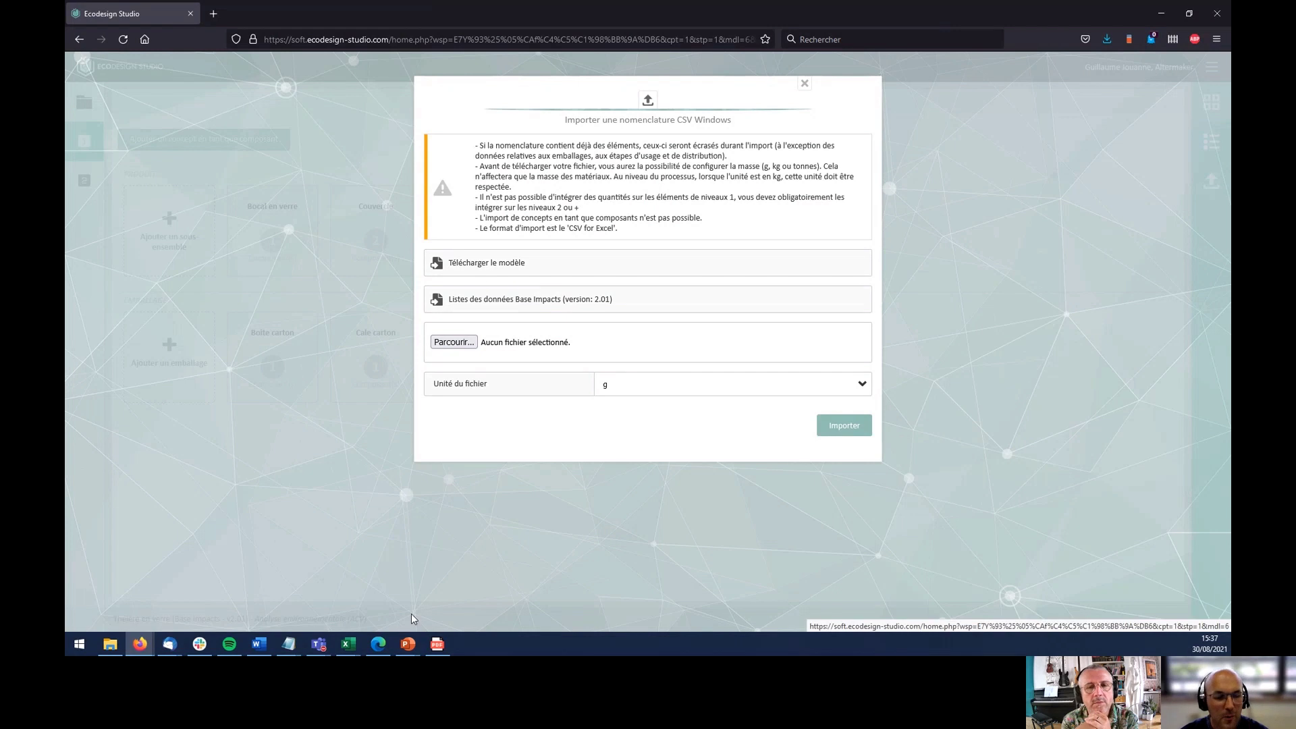
pyautogui.click(805, 83)
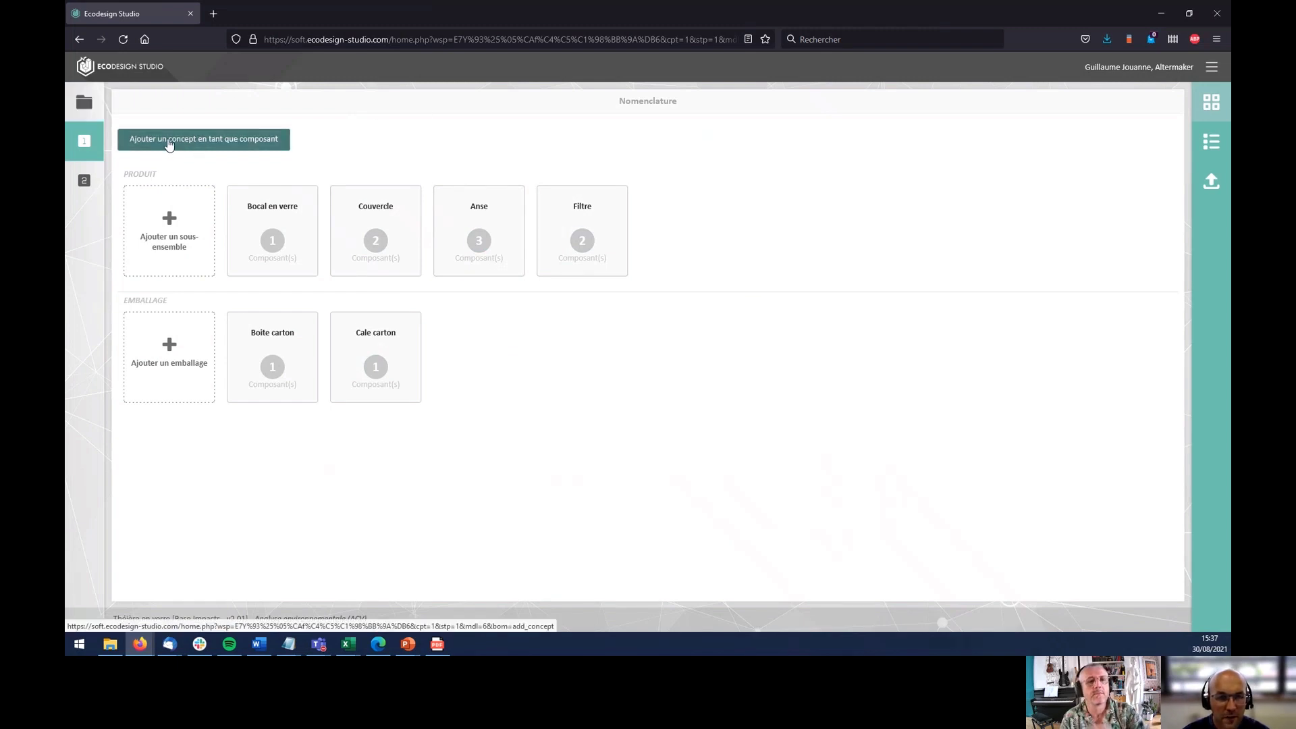
# - Add the concept Oreiller [Produit de référence] as a component of the Anse sub-assembly with quantity 1
pyautogui.click(270, 144)
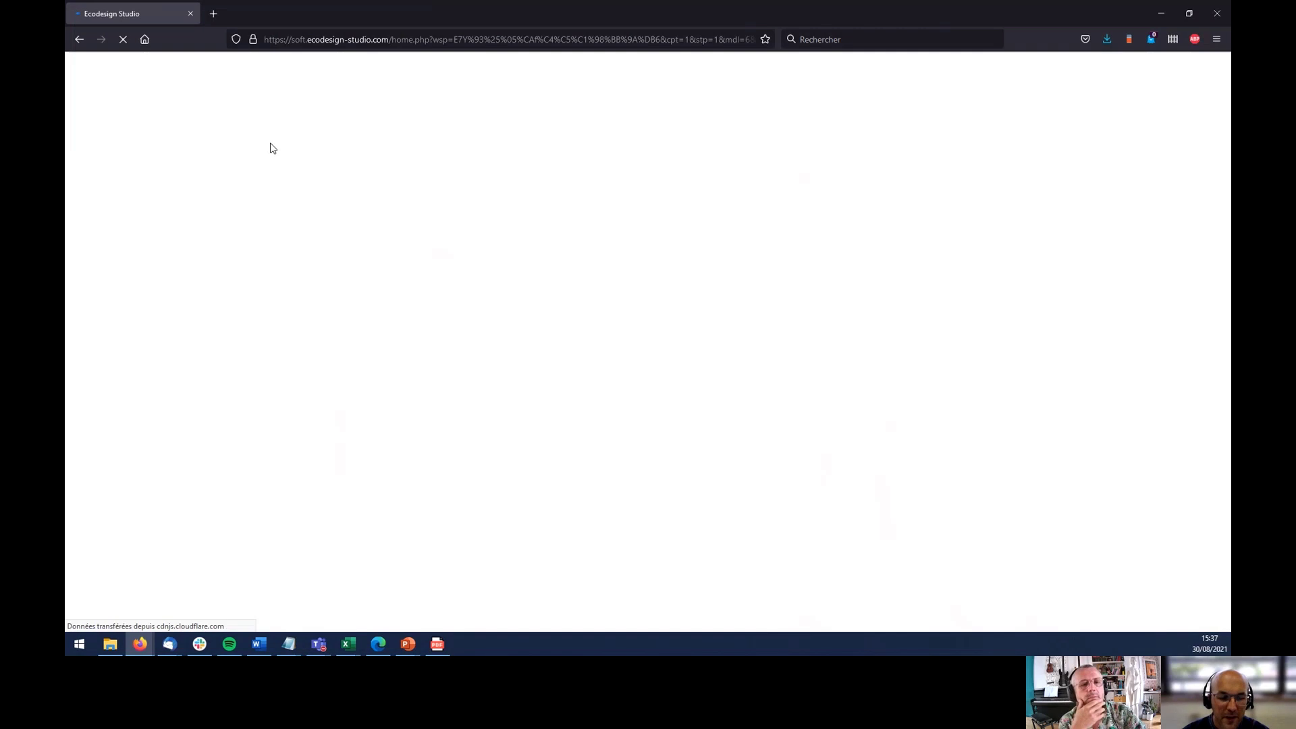
pyautogui.click(640, 198)
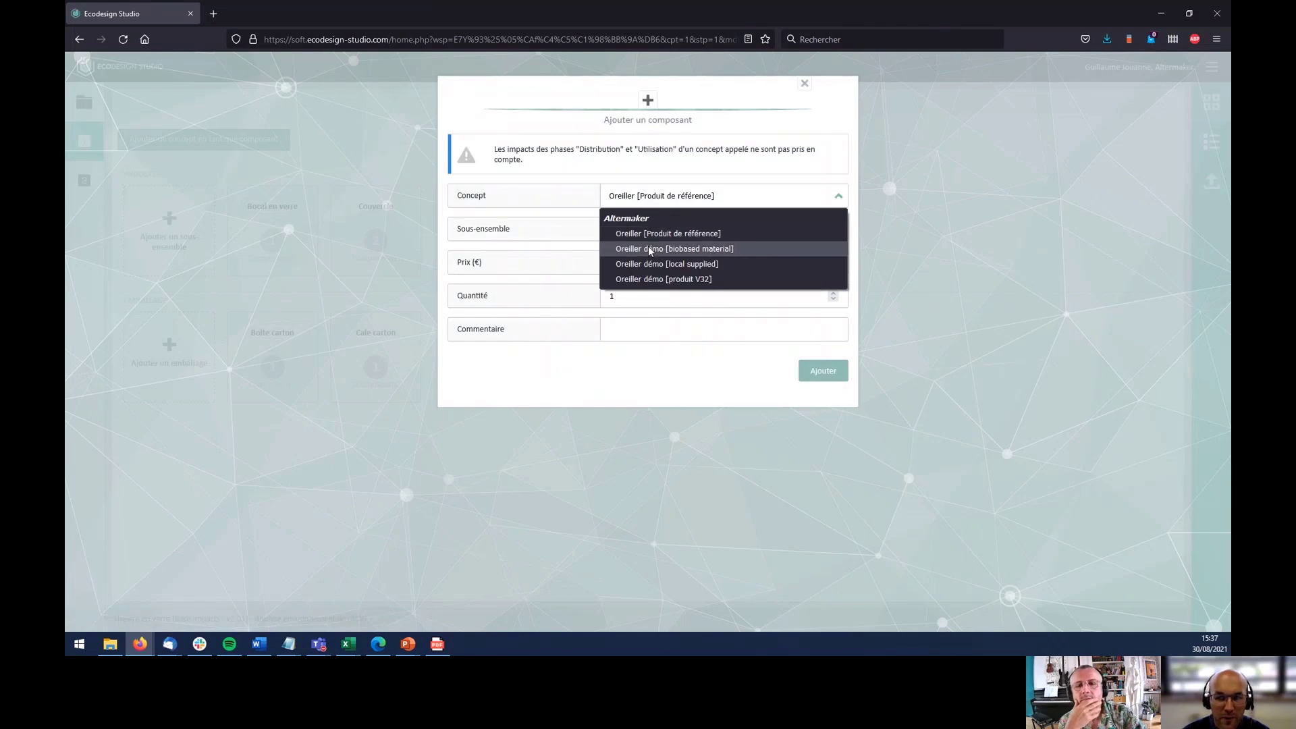
pyautogui.click(661, 235)
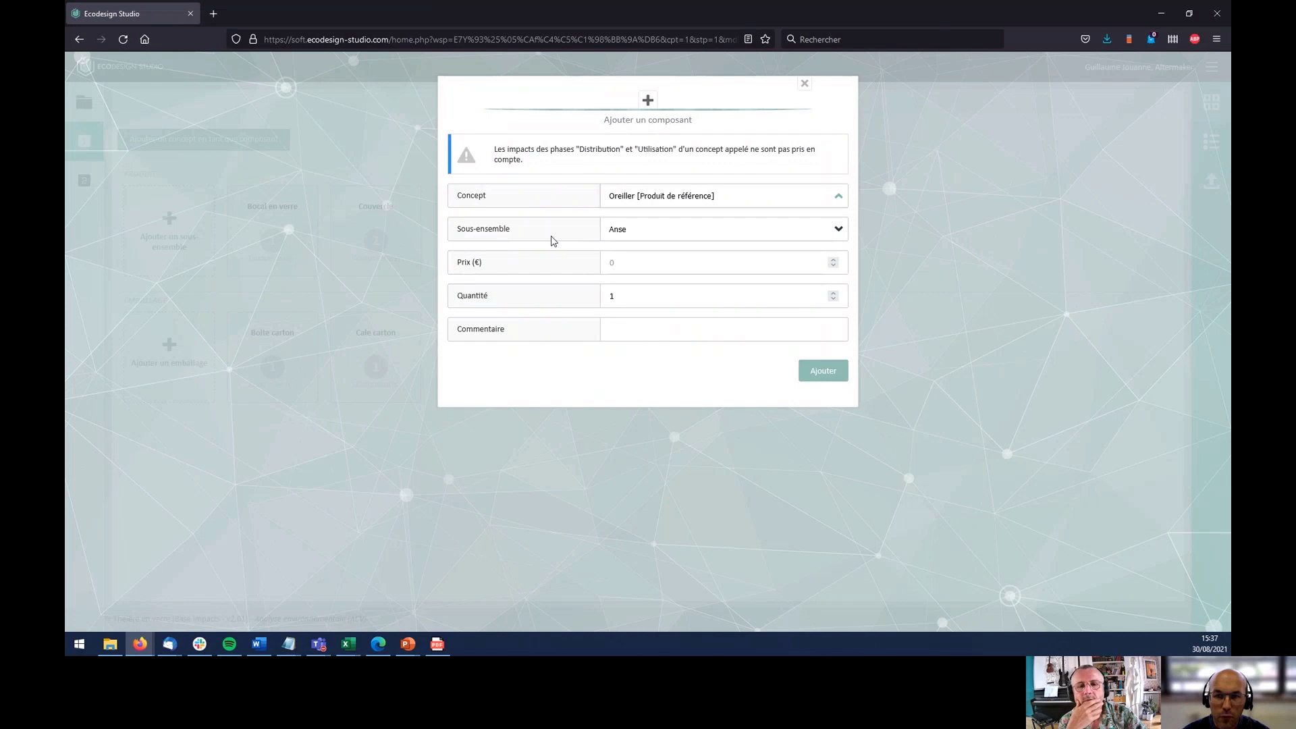
pyautogui.click(823, 370)
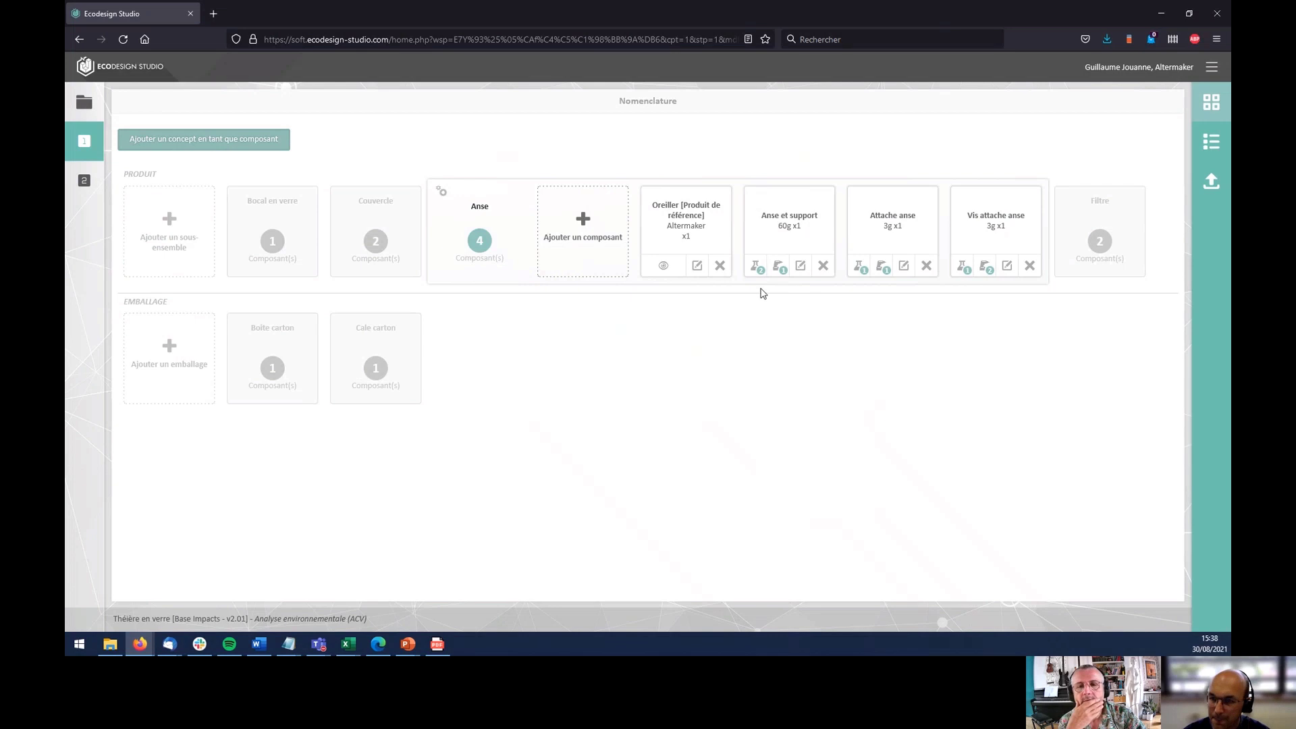
# - Delete the Oreiller [Produit de référence] concept from the Anse sub-assembly
pyautogui.click(719, 266)
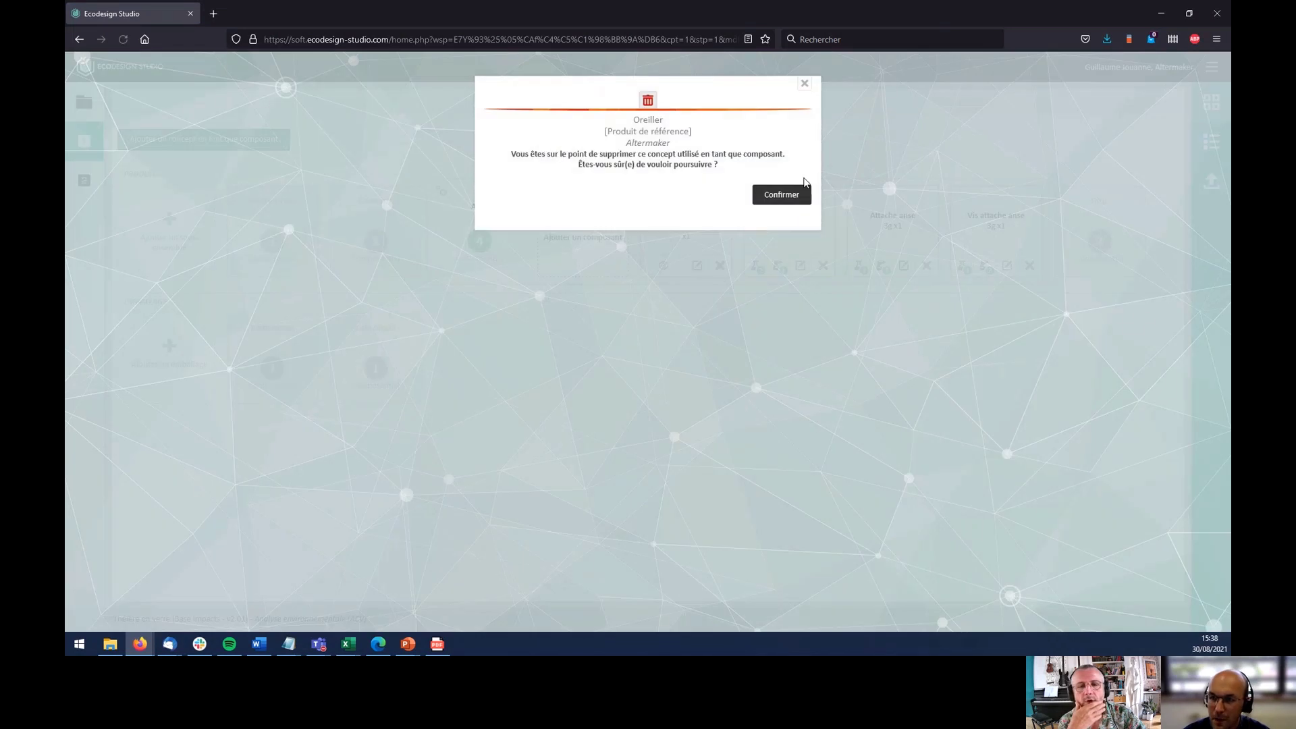
pyautogui.click(787, 197)
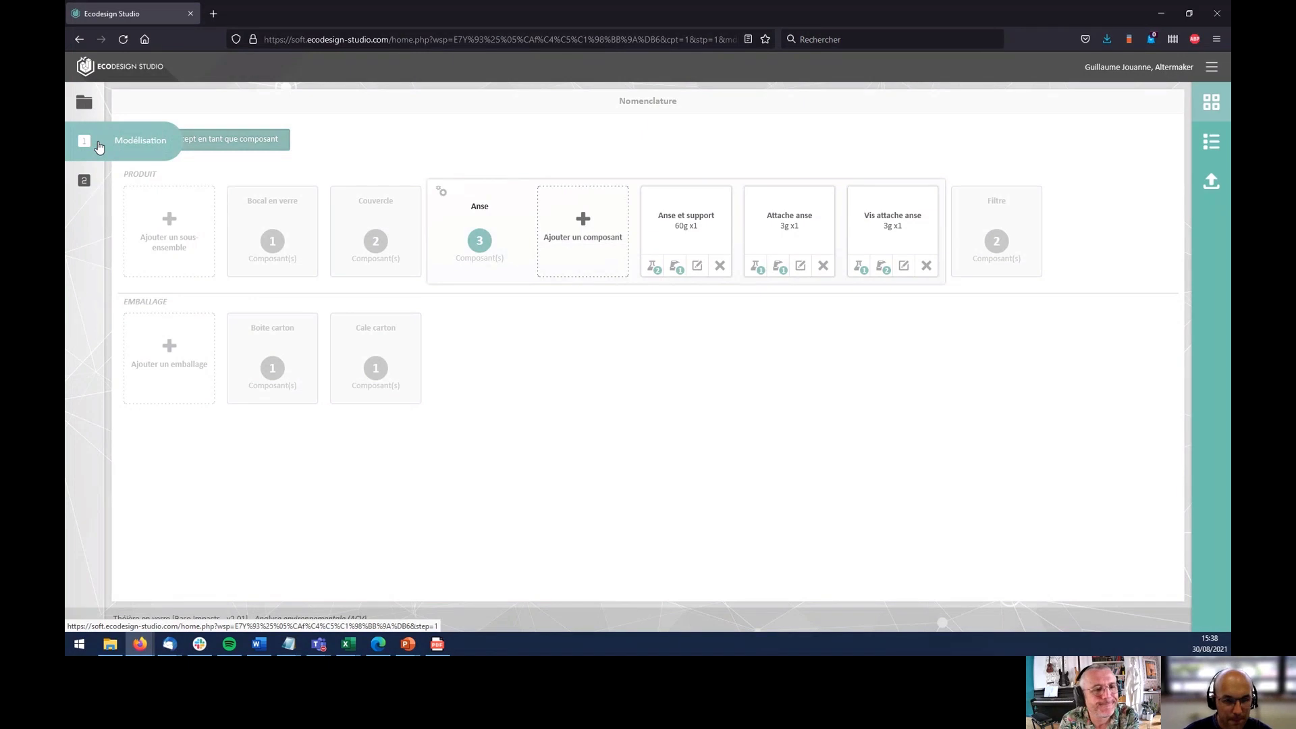
# - Open the Analyse du Cycle de Vie module and review the supply transports of the Couvercle plastique component
pyautogui.click(99, 148)
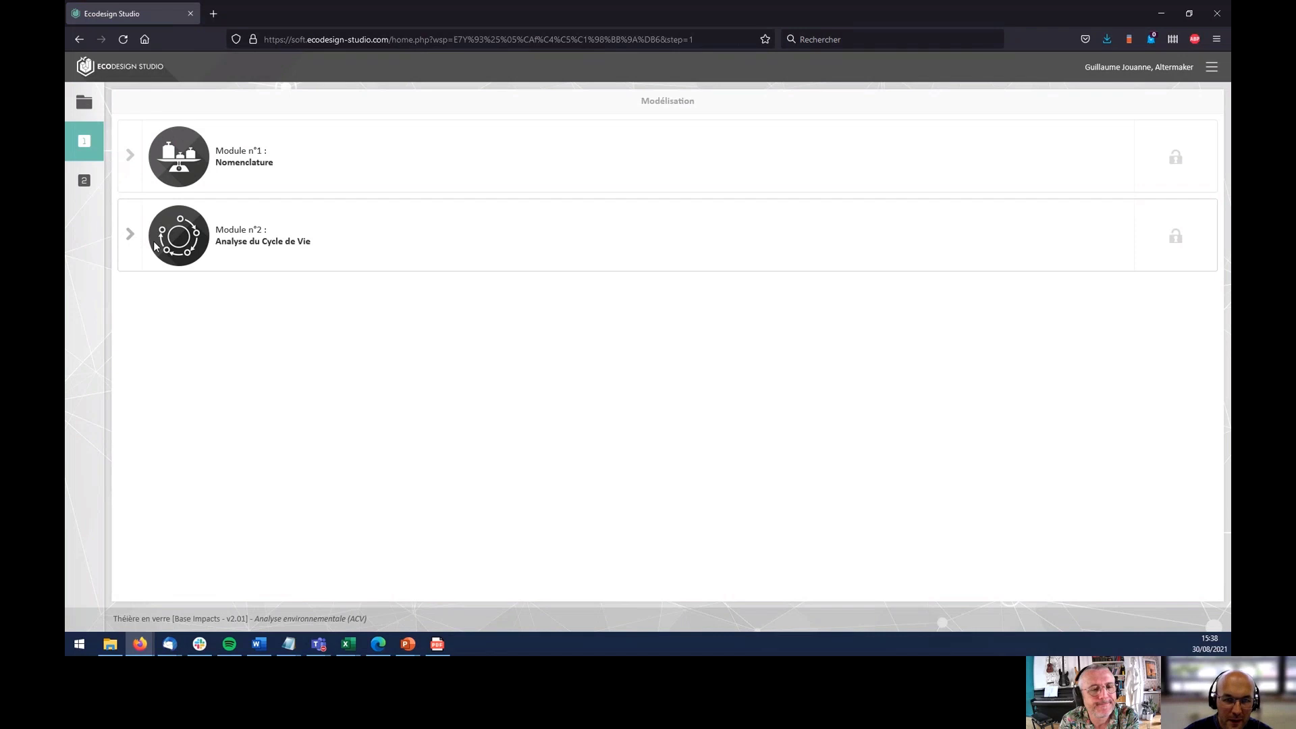
pyautogui.click(128, 262)
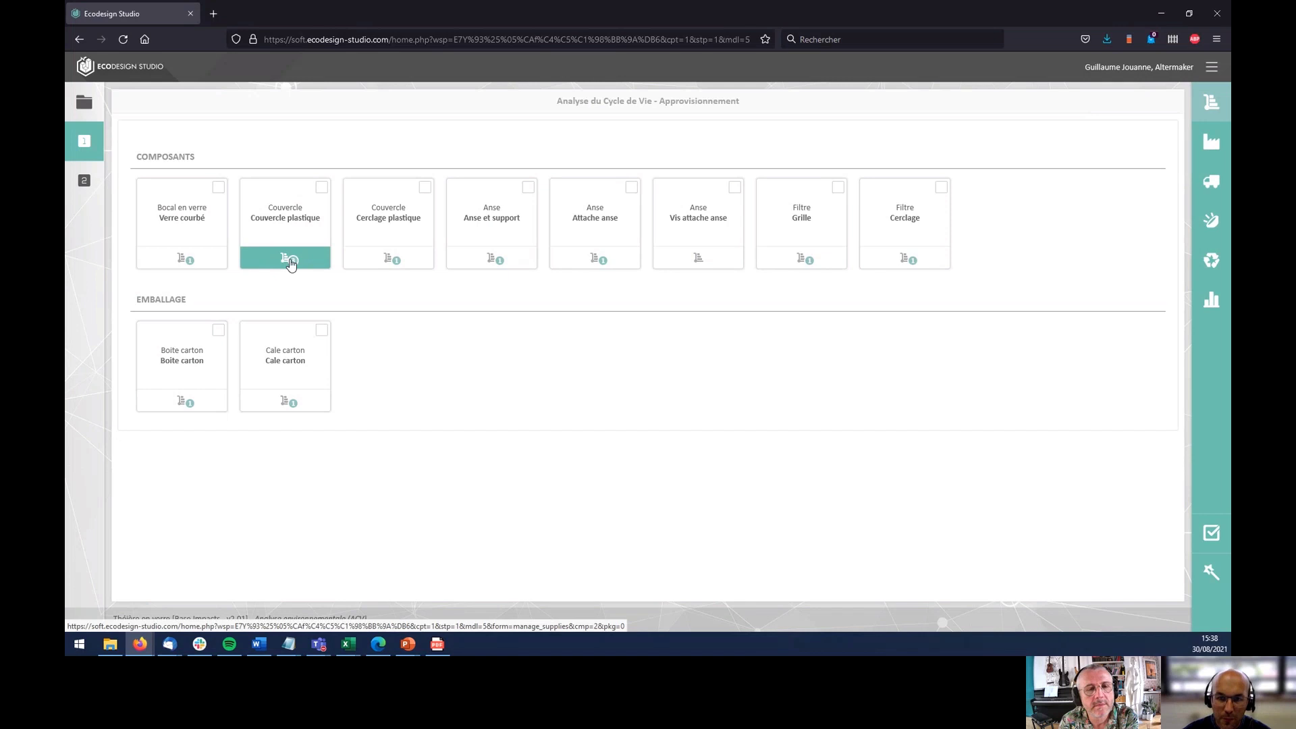
pyautogui.click(290, 260)
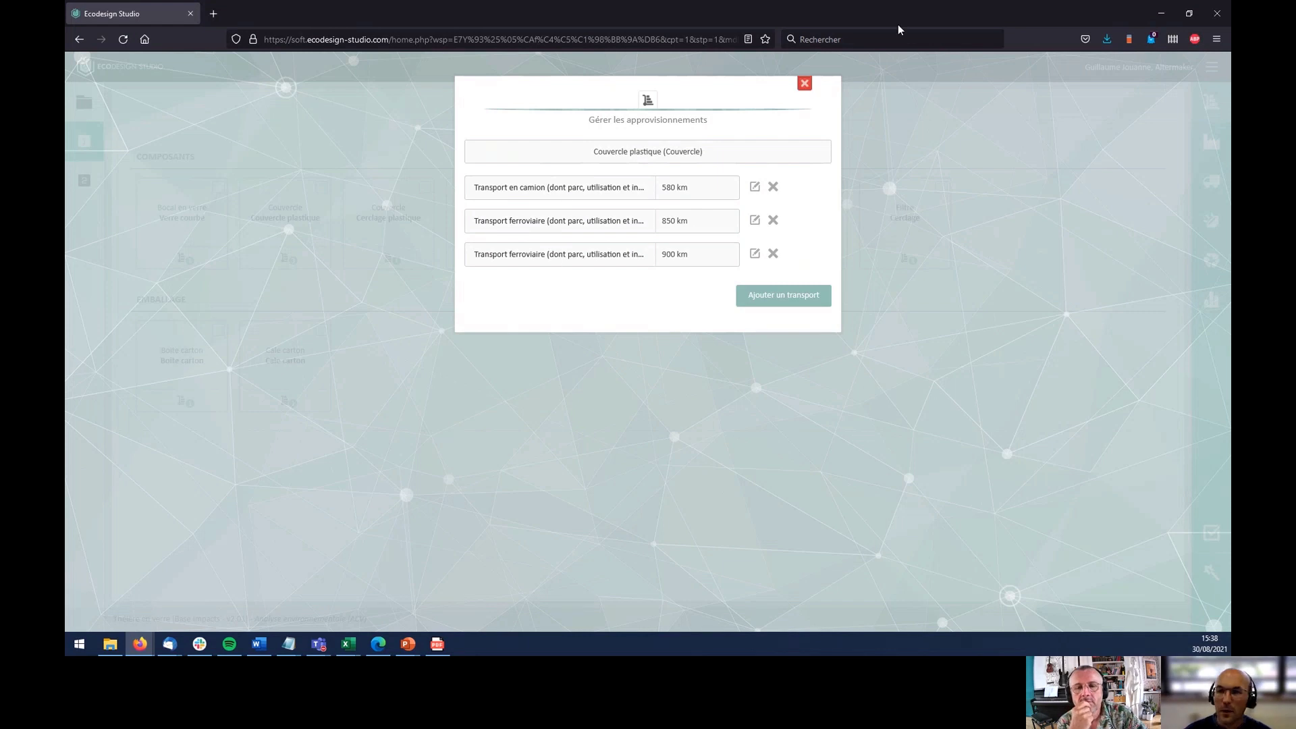
# - Add a Transport aérien long-courrier supply of 9800 km to the Couvercle plastique component and check its transport list
pyautogui.click(759, 295)
pyautogui.click(639, 192)
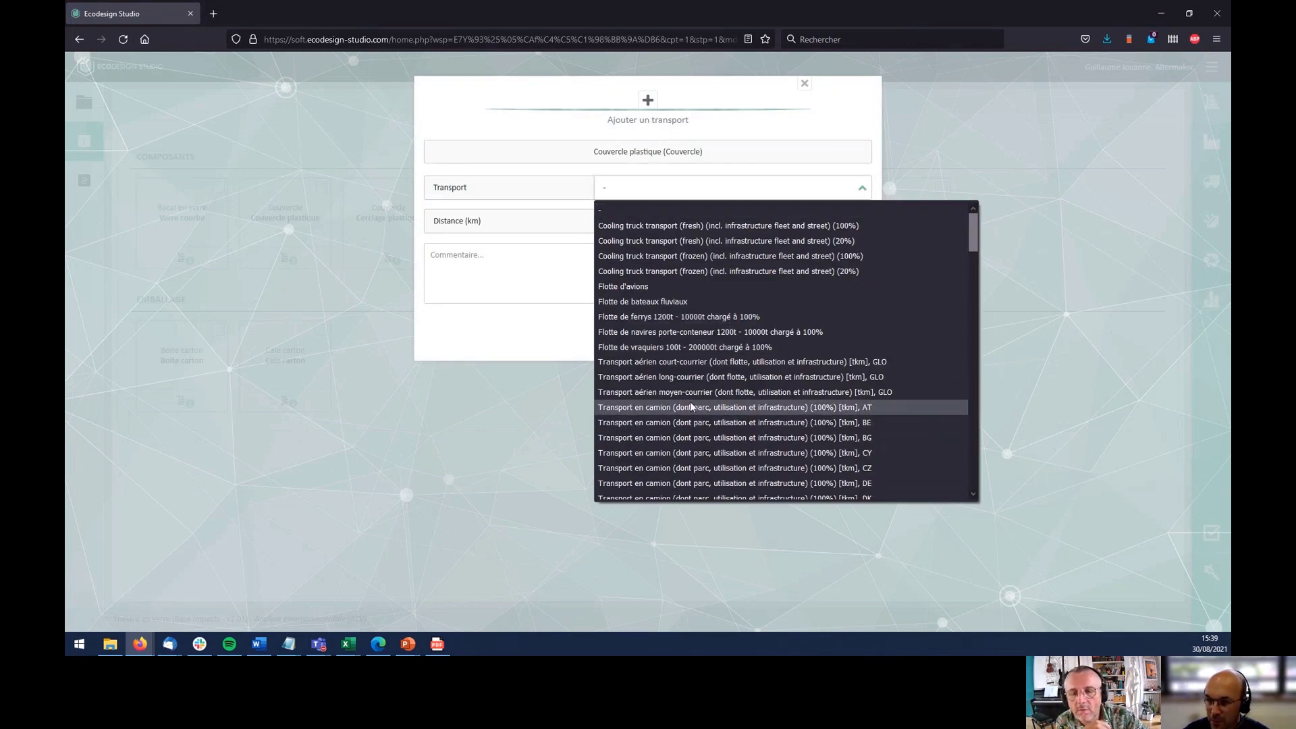
pyautogui.click(670, 380)
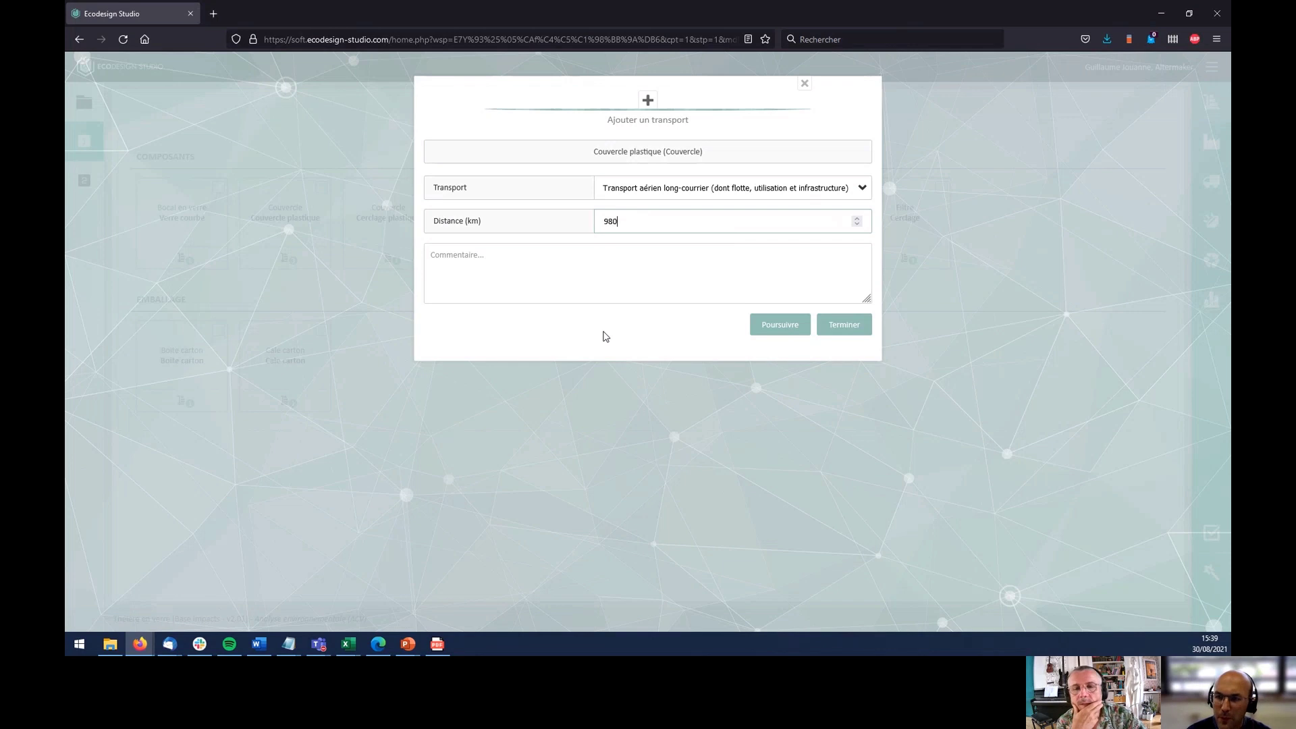
pyautogui.write('0')
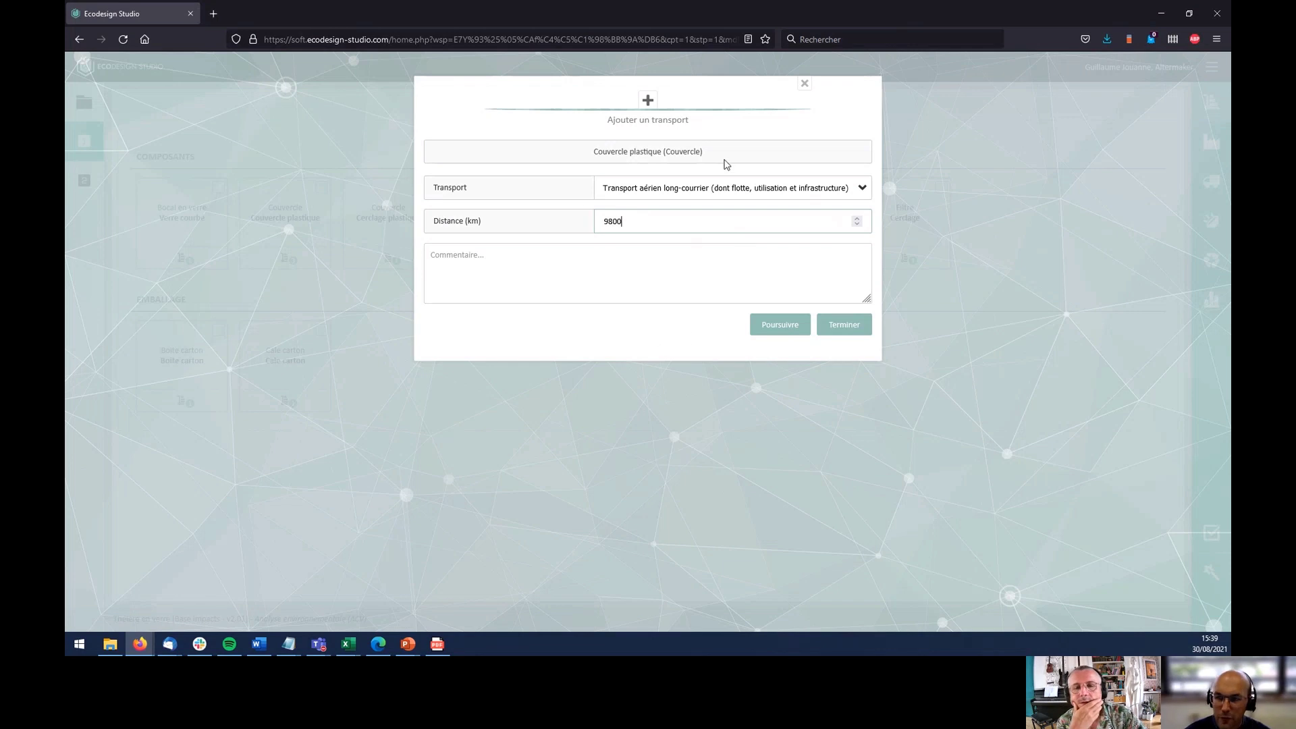
pyautogui.click(869, 329)
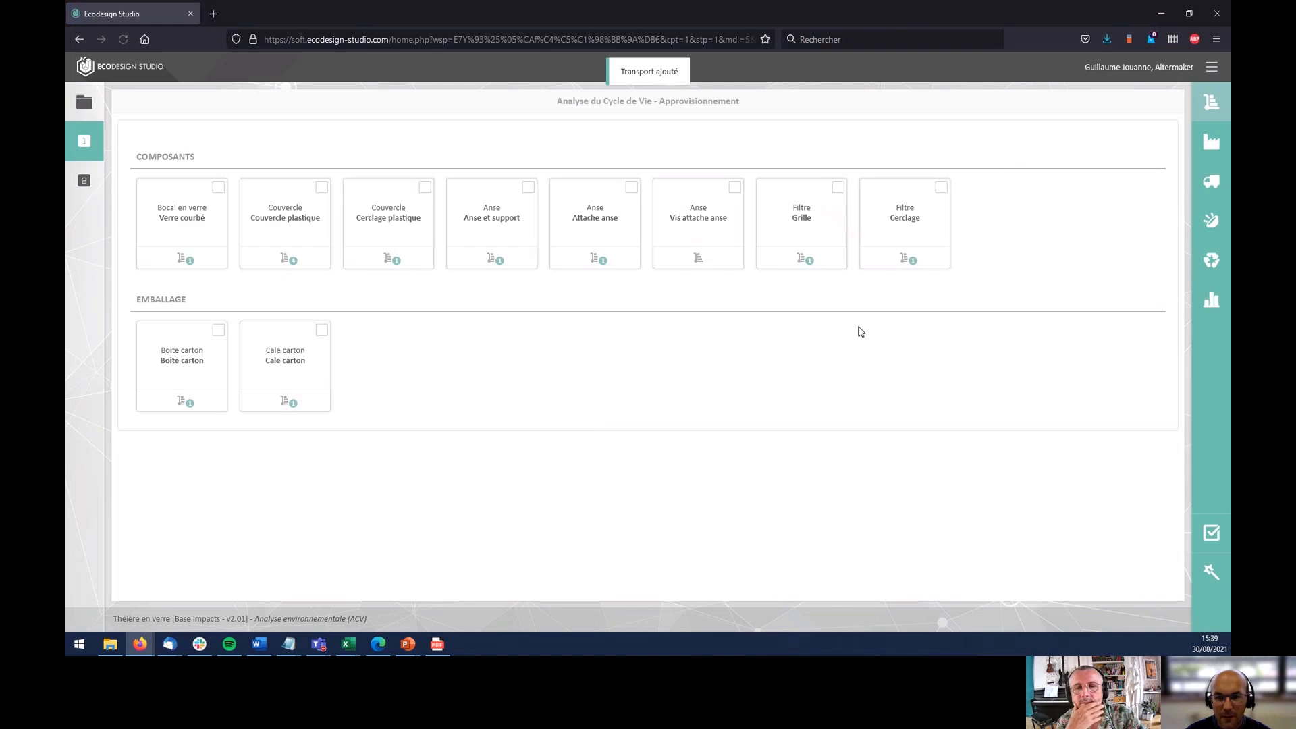
pyautogui.click(291, 266)
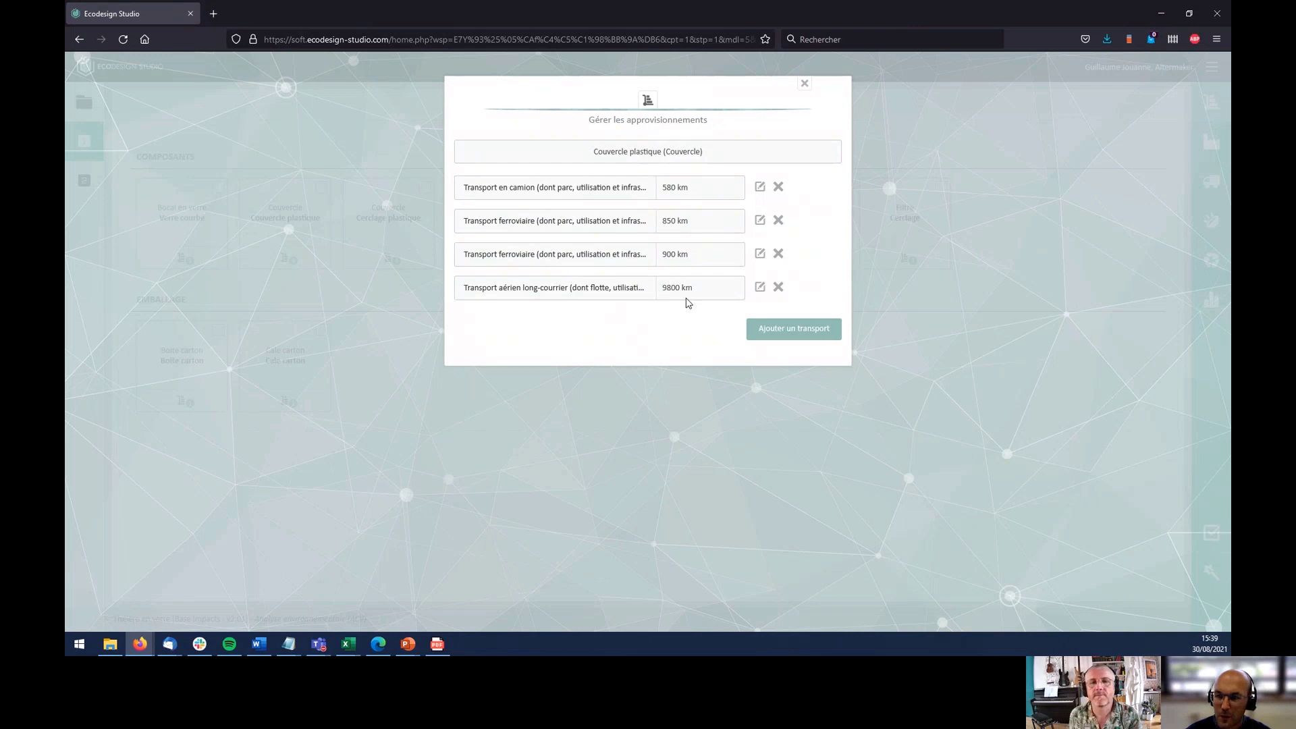
pyautogui.click(804, 83)
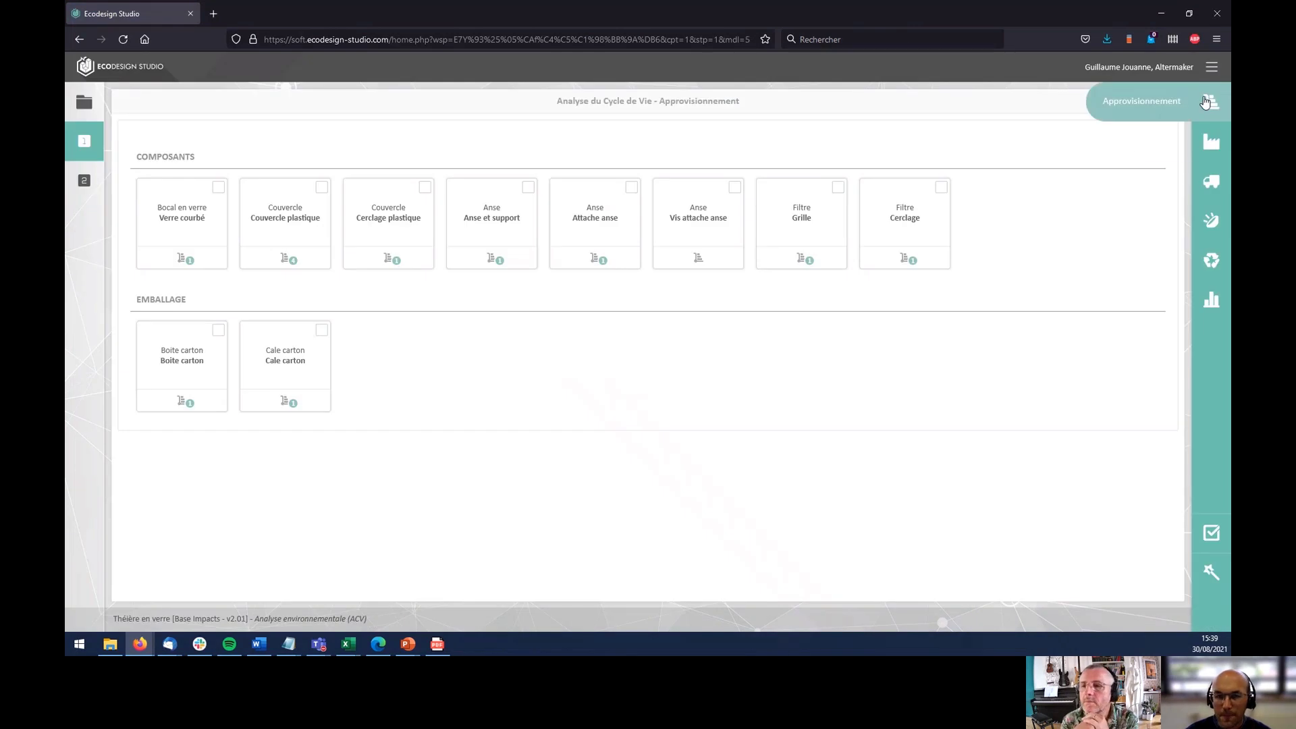
# - Review the Fabrication stage of the life cycle analysis and open the Distribution stage
pyautogui.click(1212, 141)
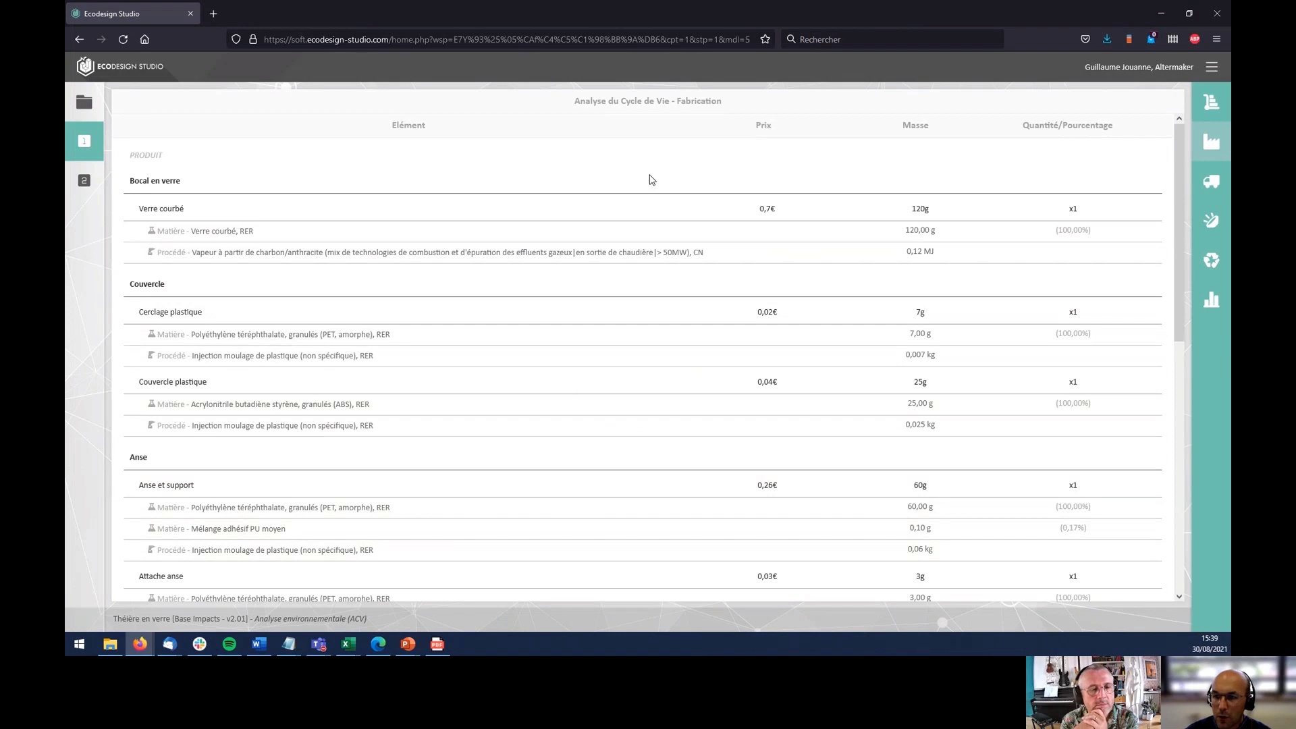
pyautogui.click(1224, 189)
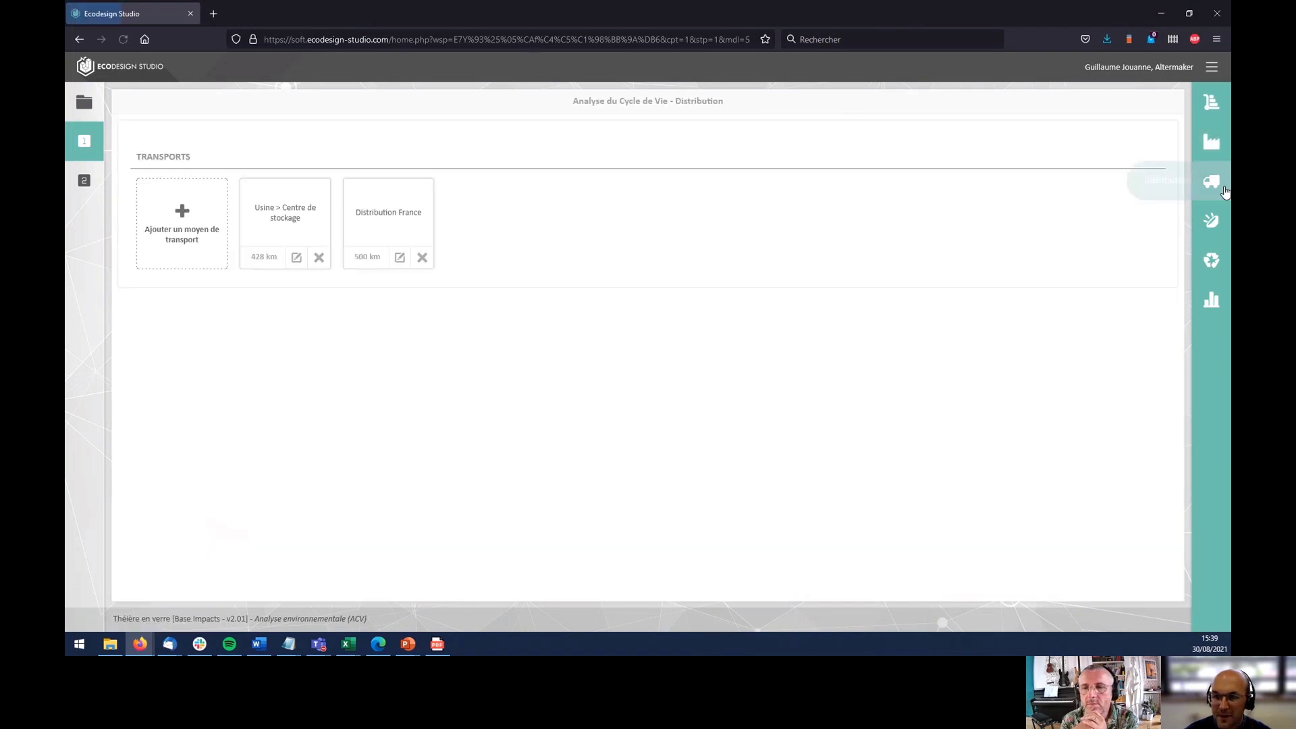
# - Try out the new distribution transport form with a 100% loaded truck transport and check the product weight reminder, without adding the transport
pyautogui.click(158, 240)
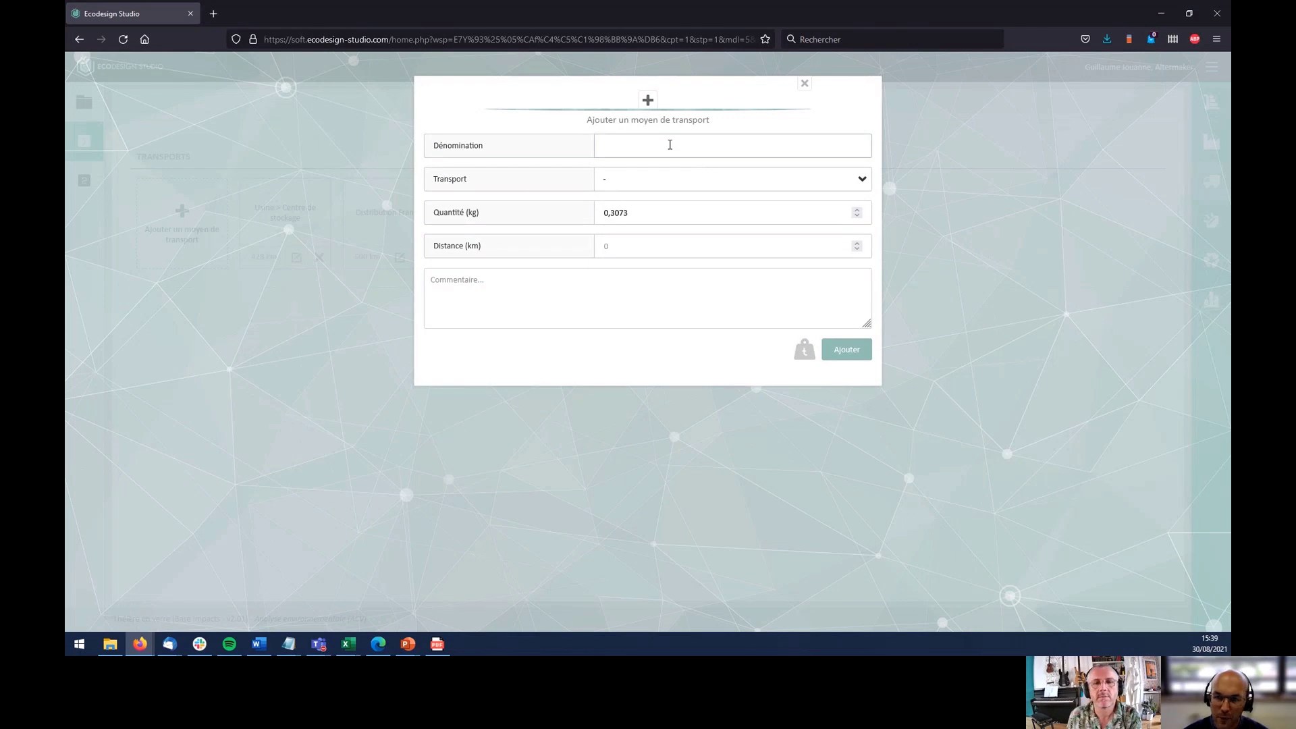
pyautogui.click(645, 194)
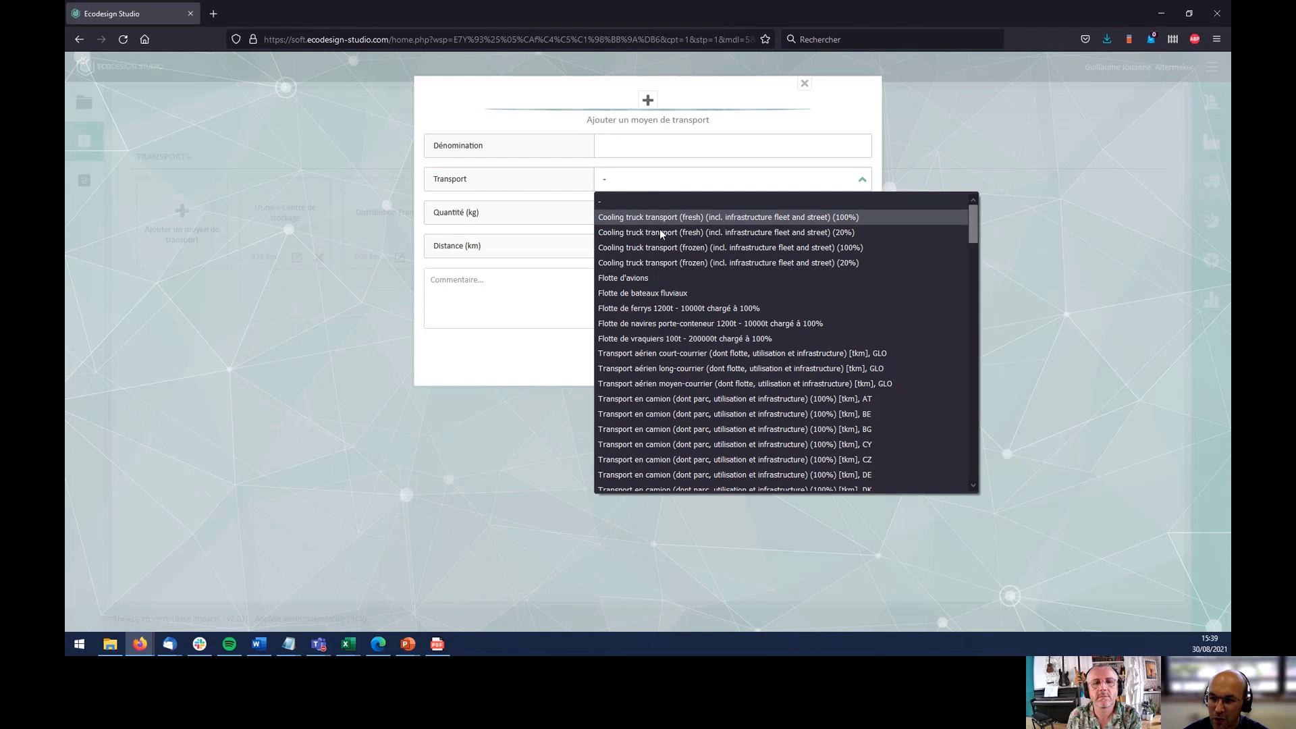
pyautogui.click(660, 405)
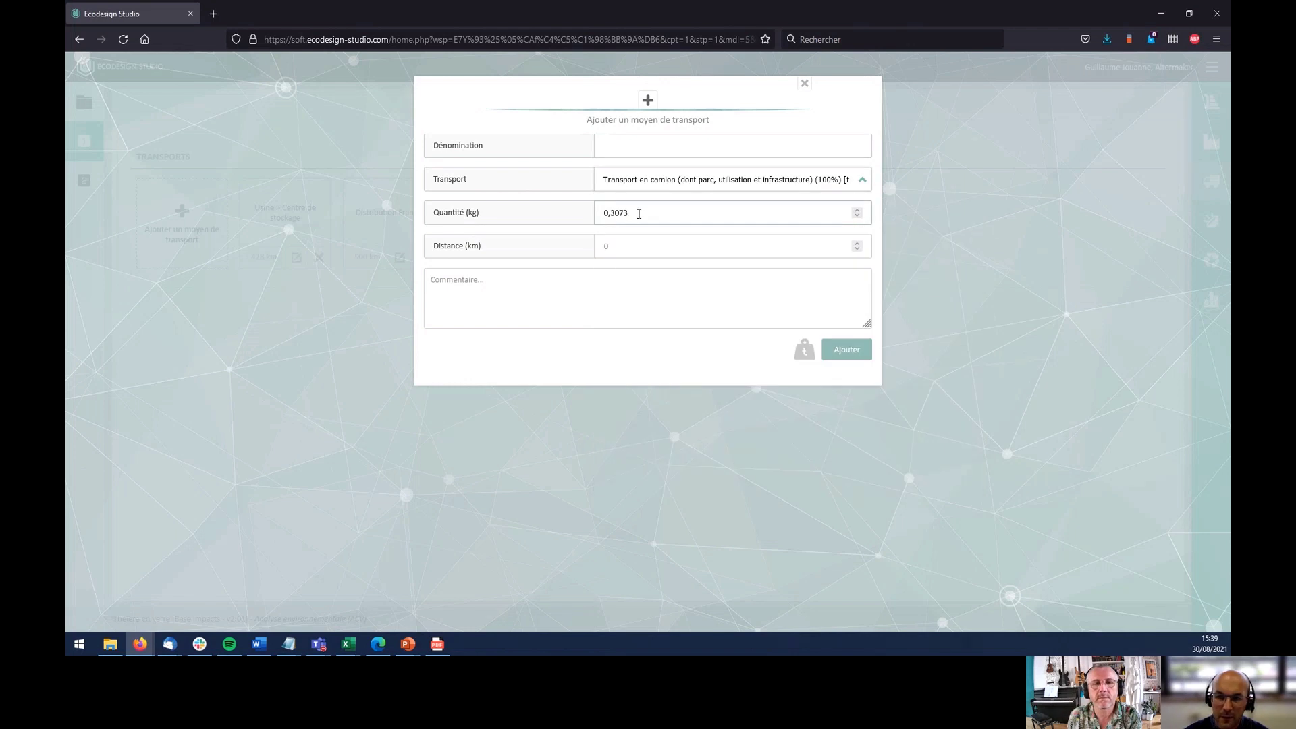
pyautogui.moveTo(640, 213); pyautogui.dragTo(587, 228)
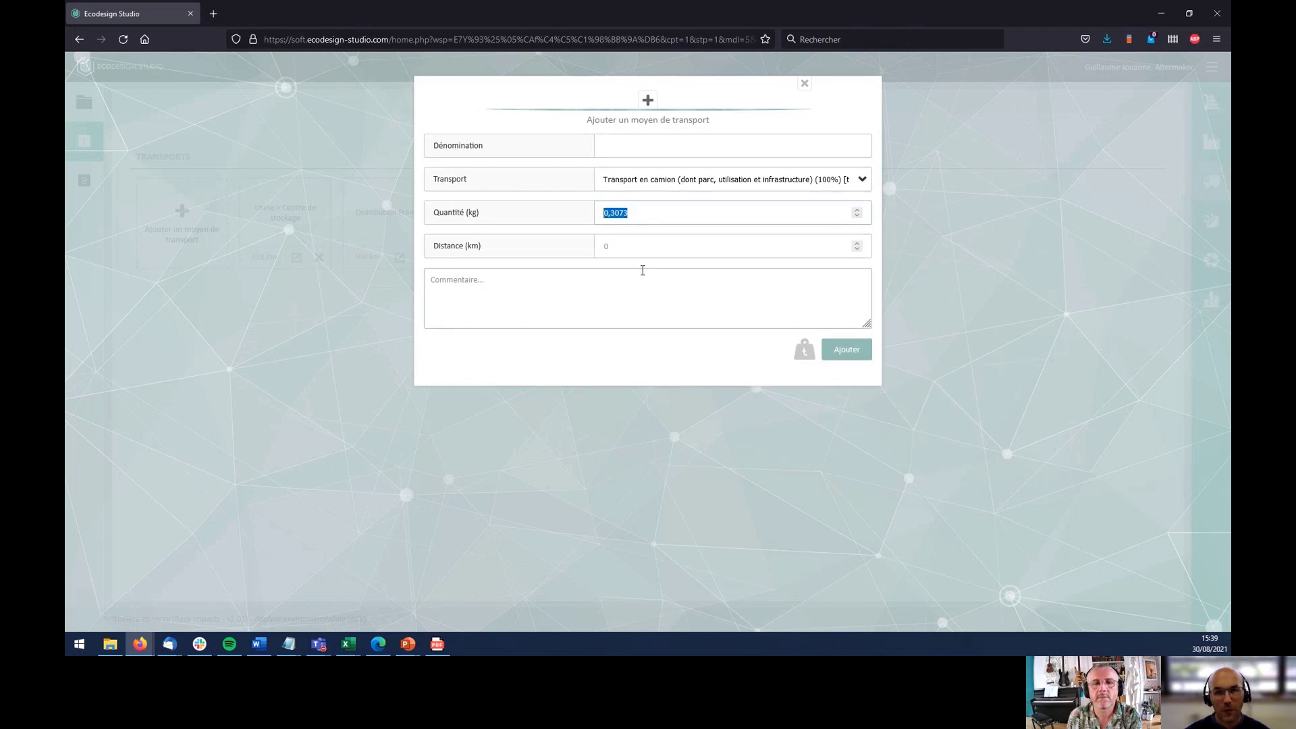
pyautogui.click(645, 245)
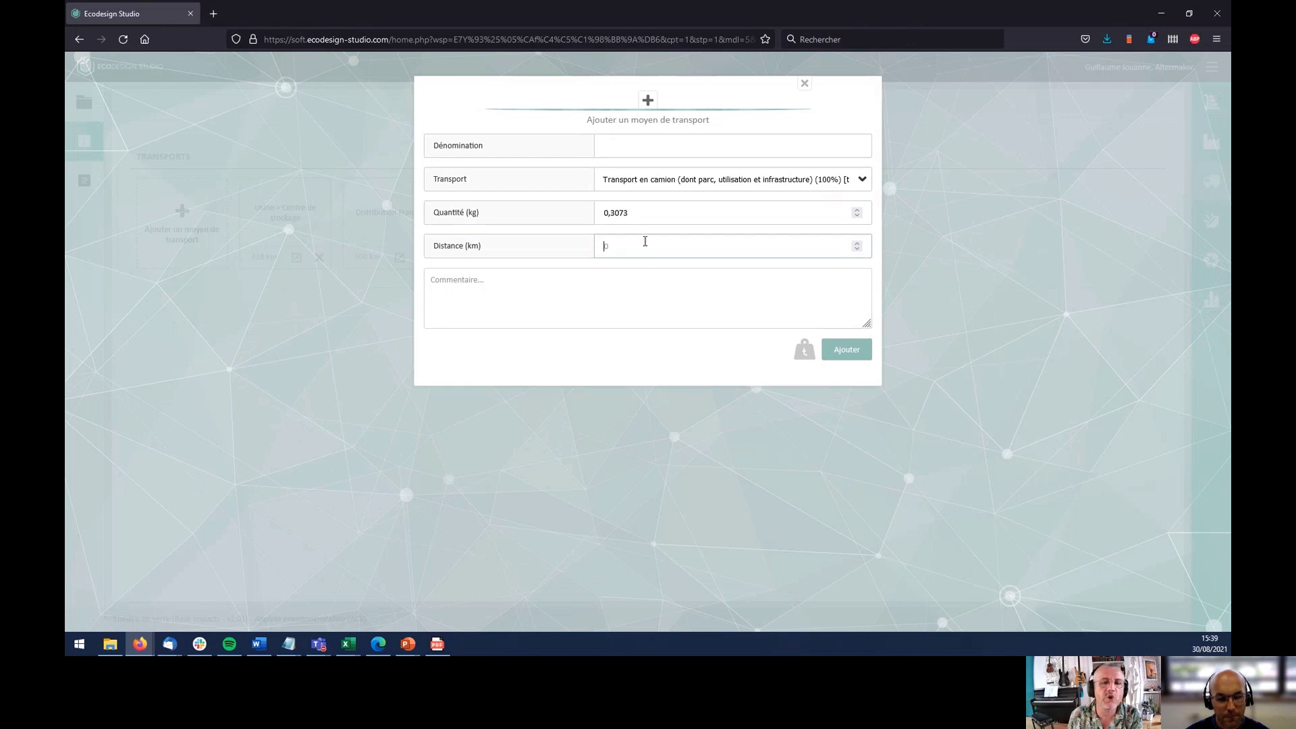
pyautogui.click(804, 352)
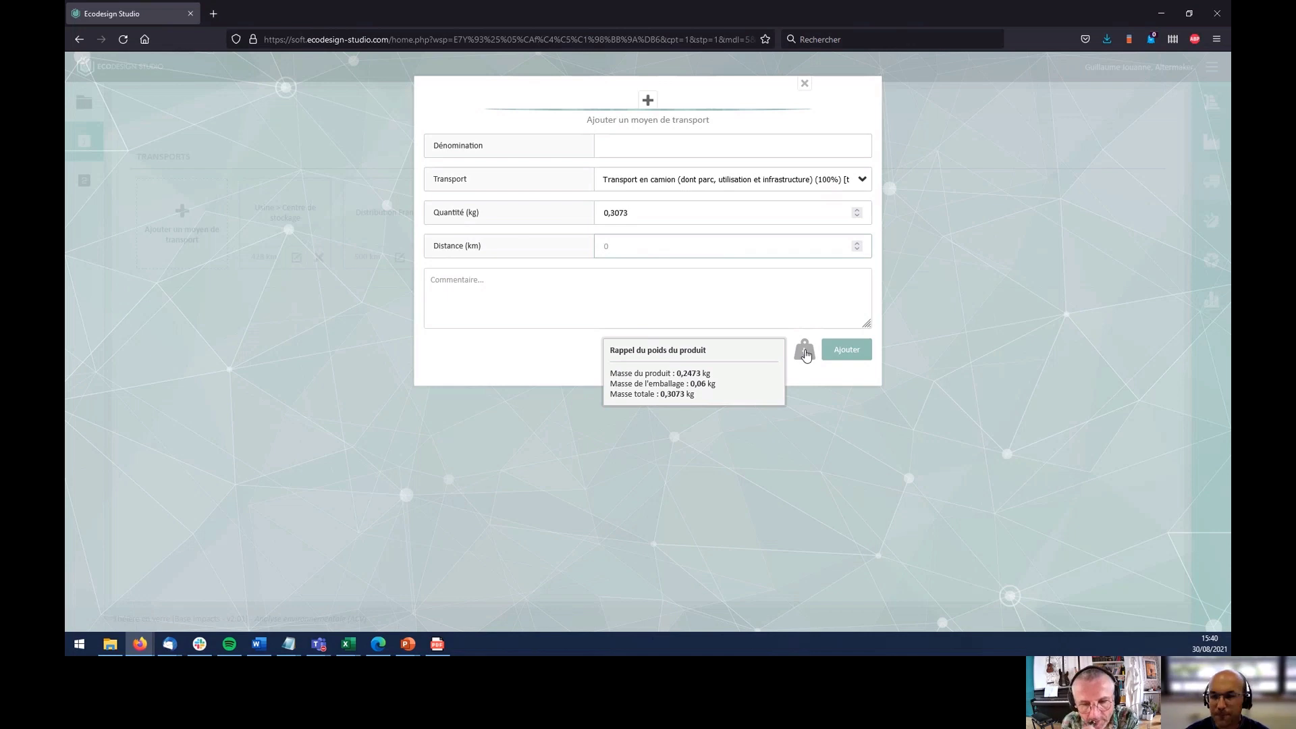
pyautogui.click(807, 87)
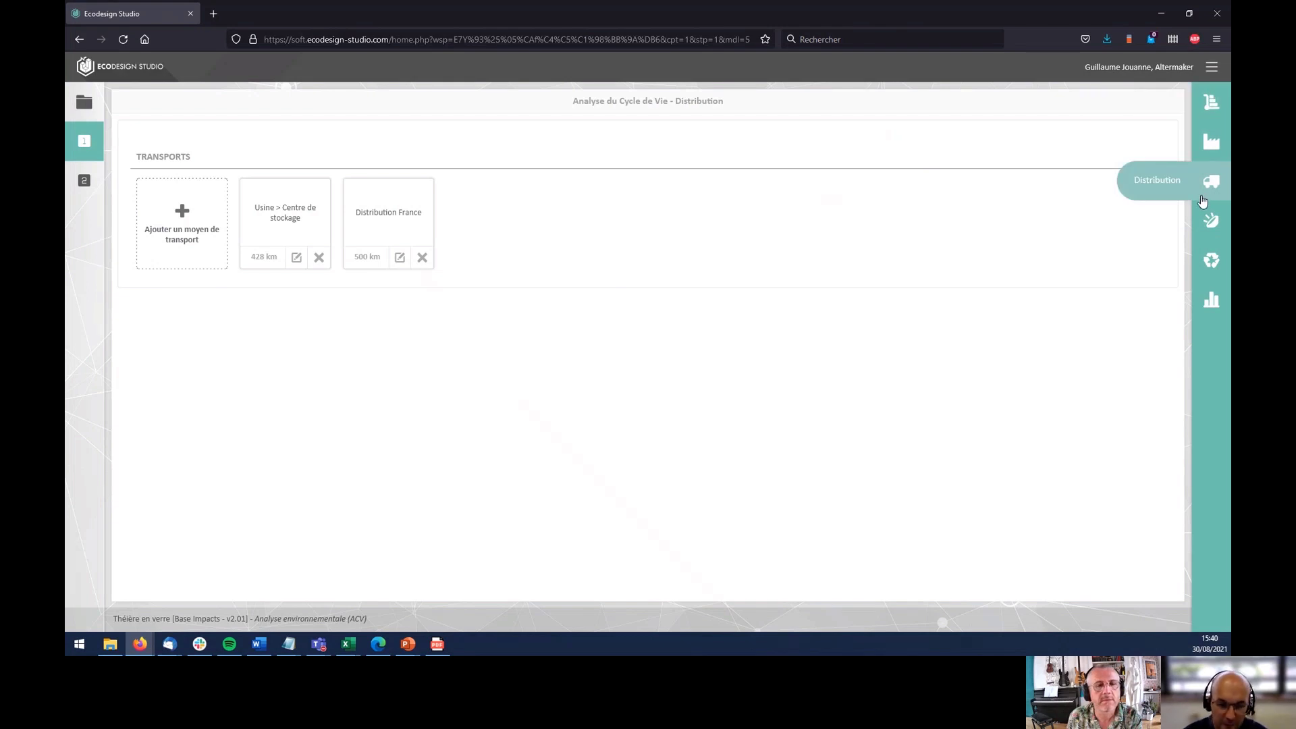
# - Add a consumable named "maintenance filtre" to the Utilisation stage, of type Composants, using Filtre - Grille with a quantity of 1
pyautogui.click(1213, 231)
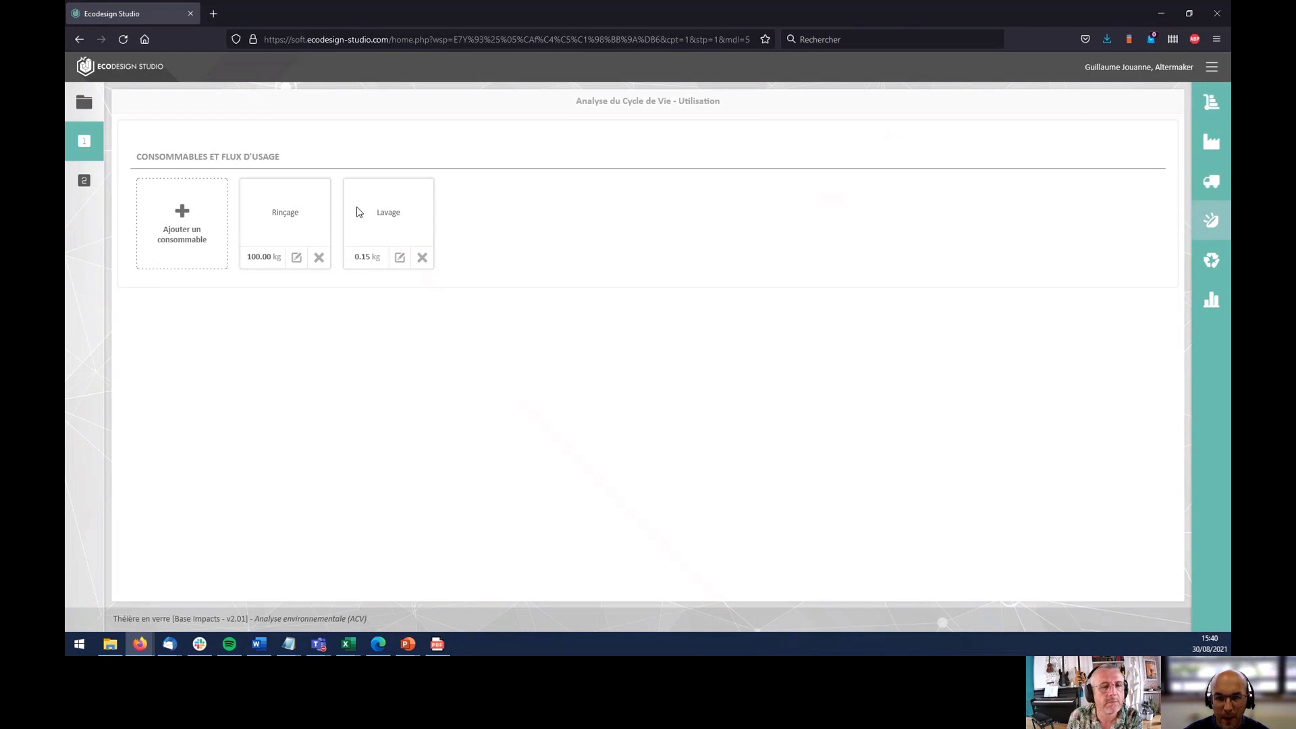
pyautogui.click(141, 223)
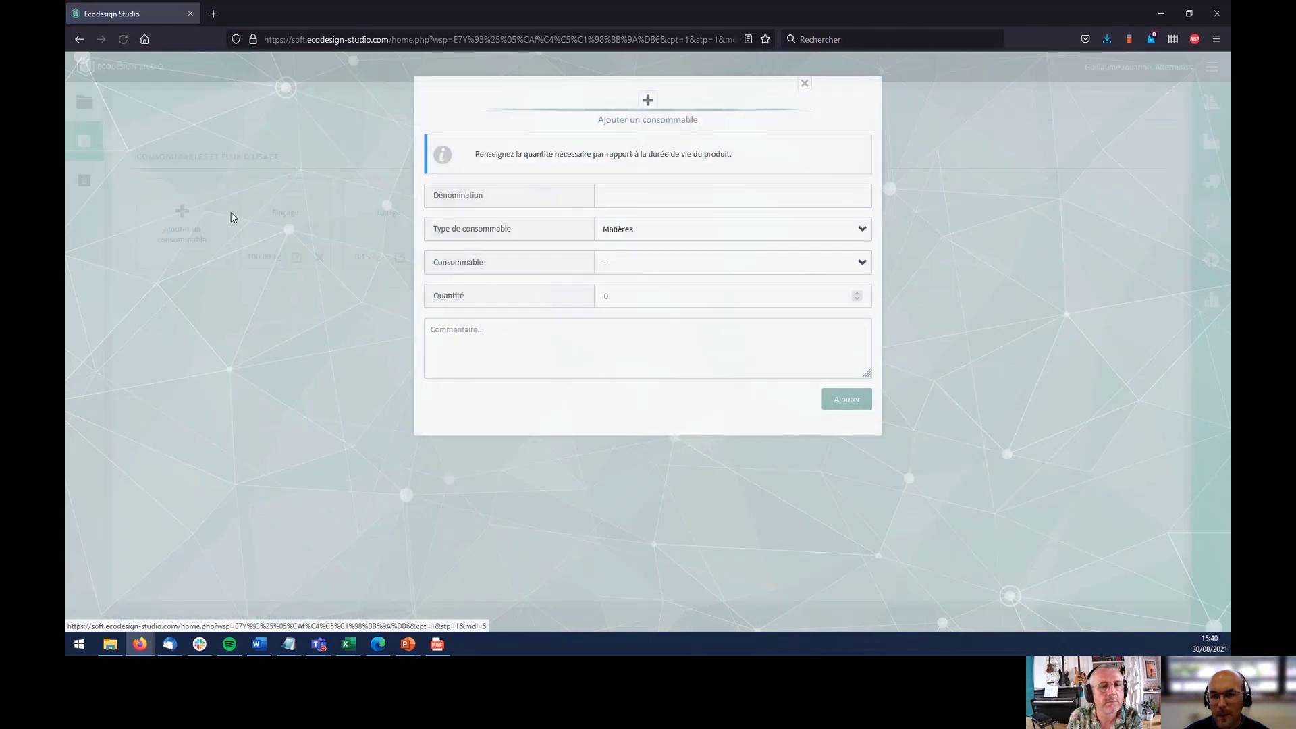
pyautogui.click(628, 231)
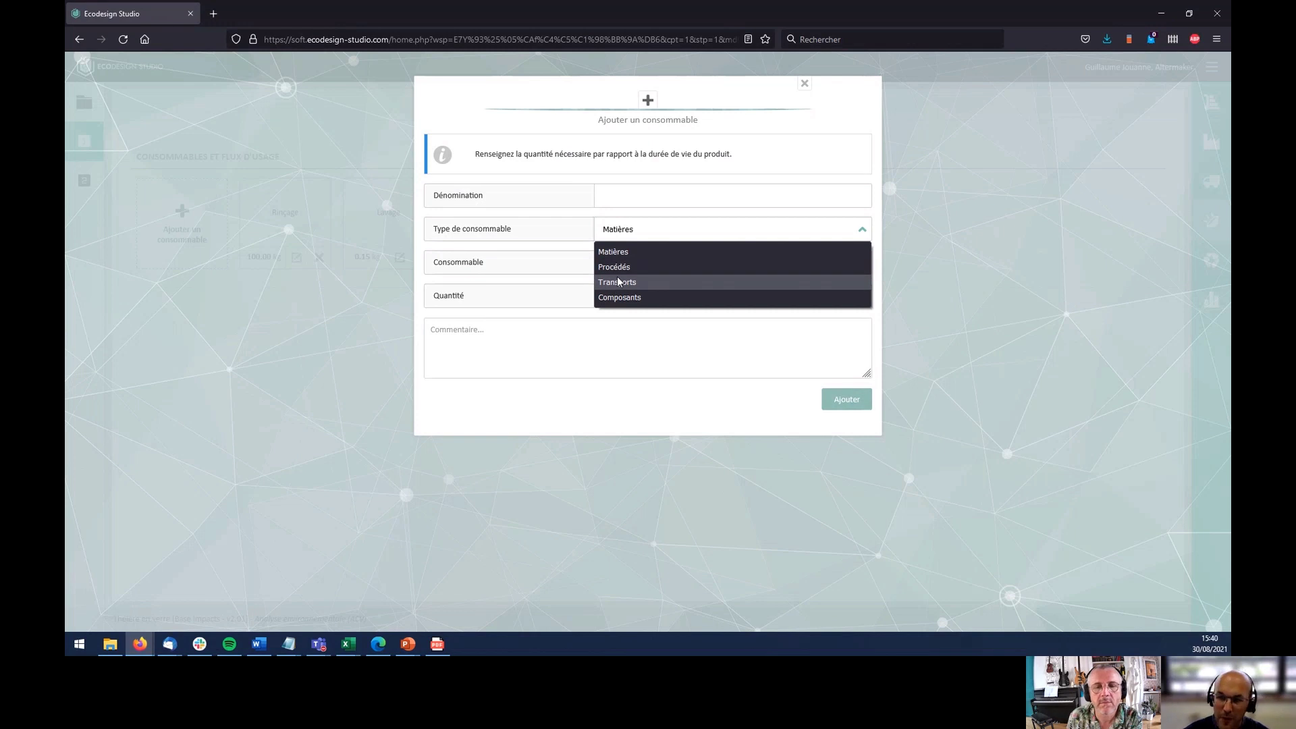
pyautogui.click(621, 297)
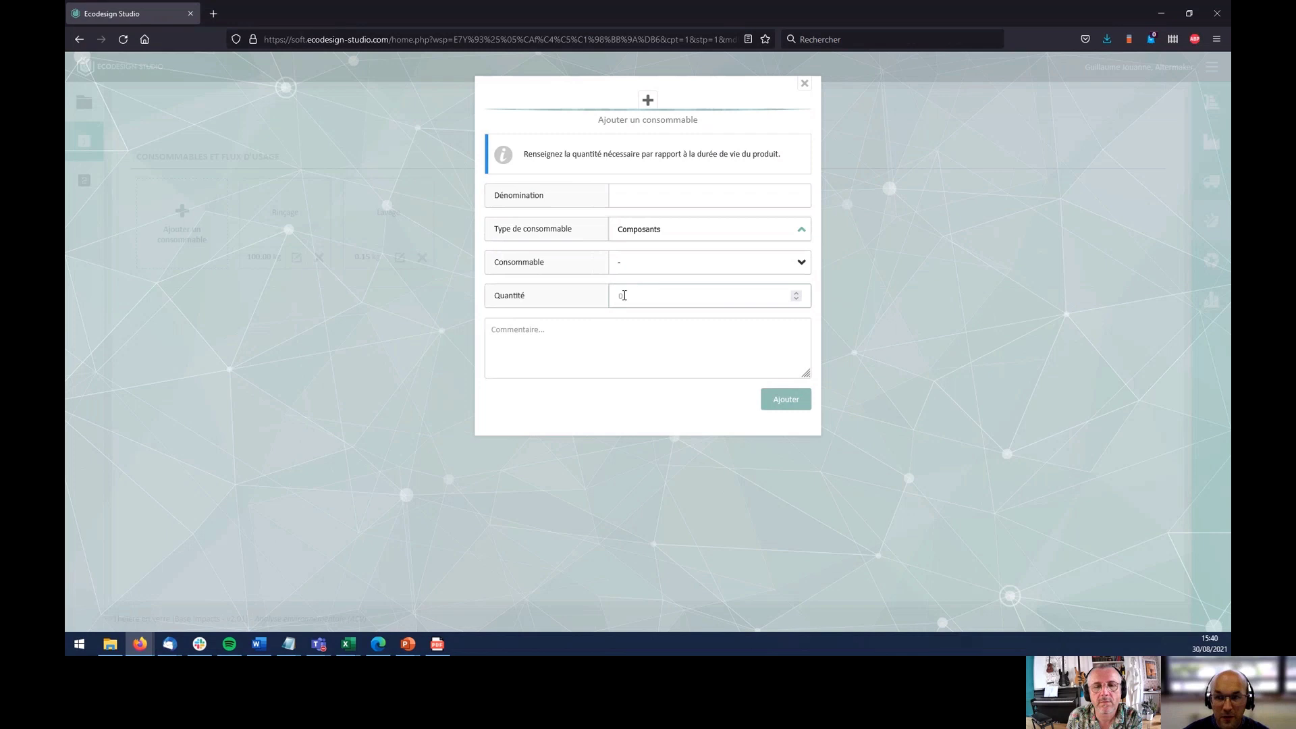
pyautogui.click(670, 269)
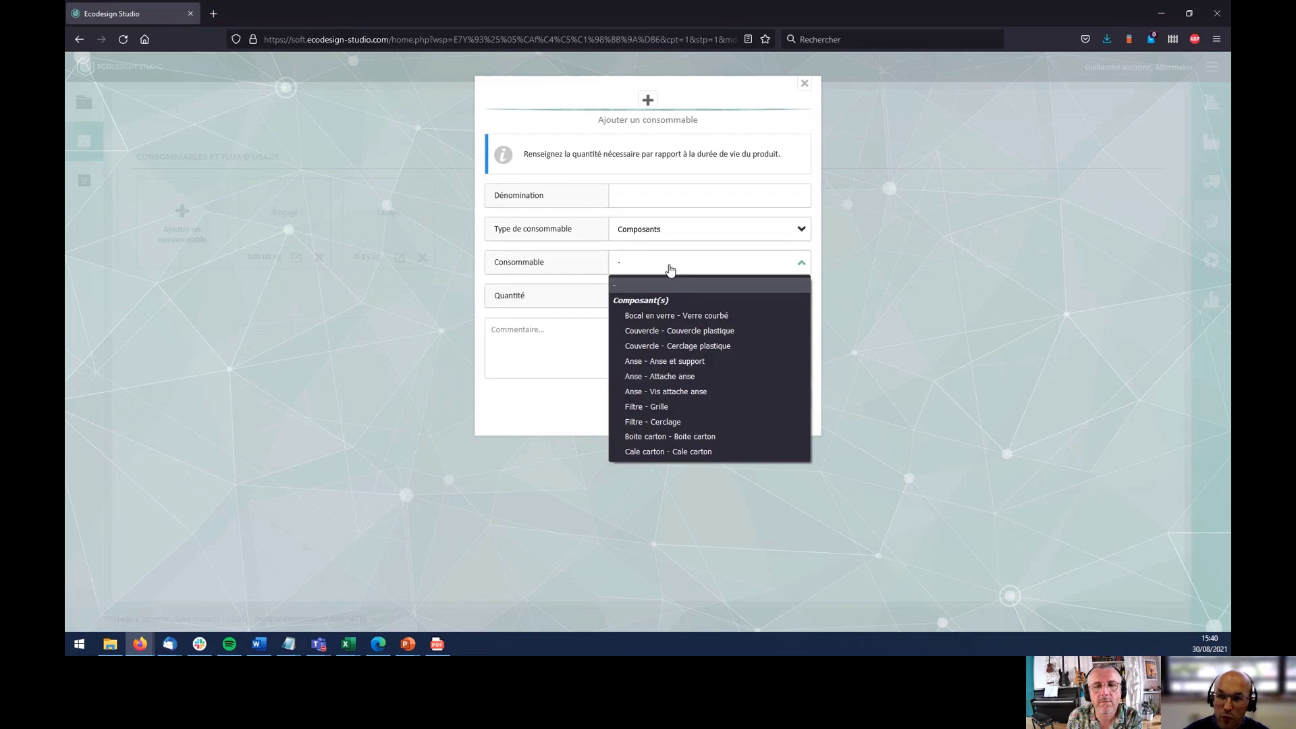
pyautogui.click(698, 407)
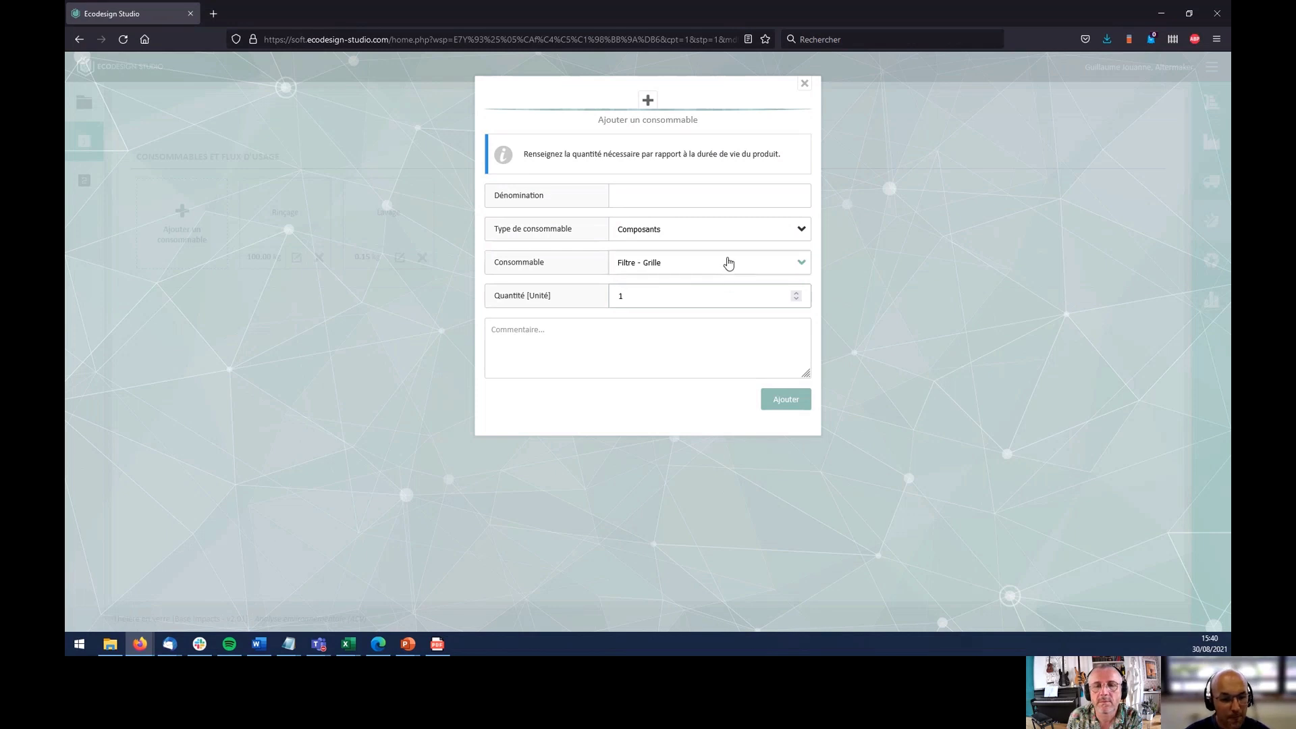
pyautogui.click(664, 196)
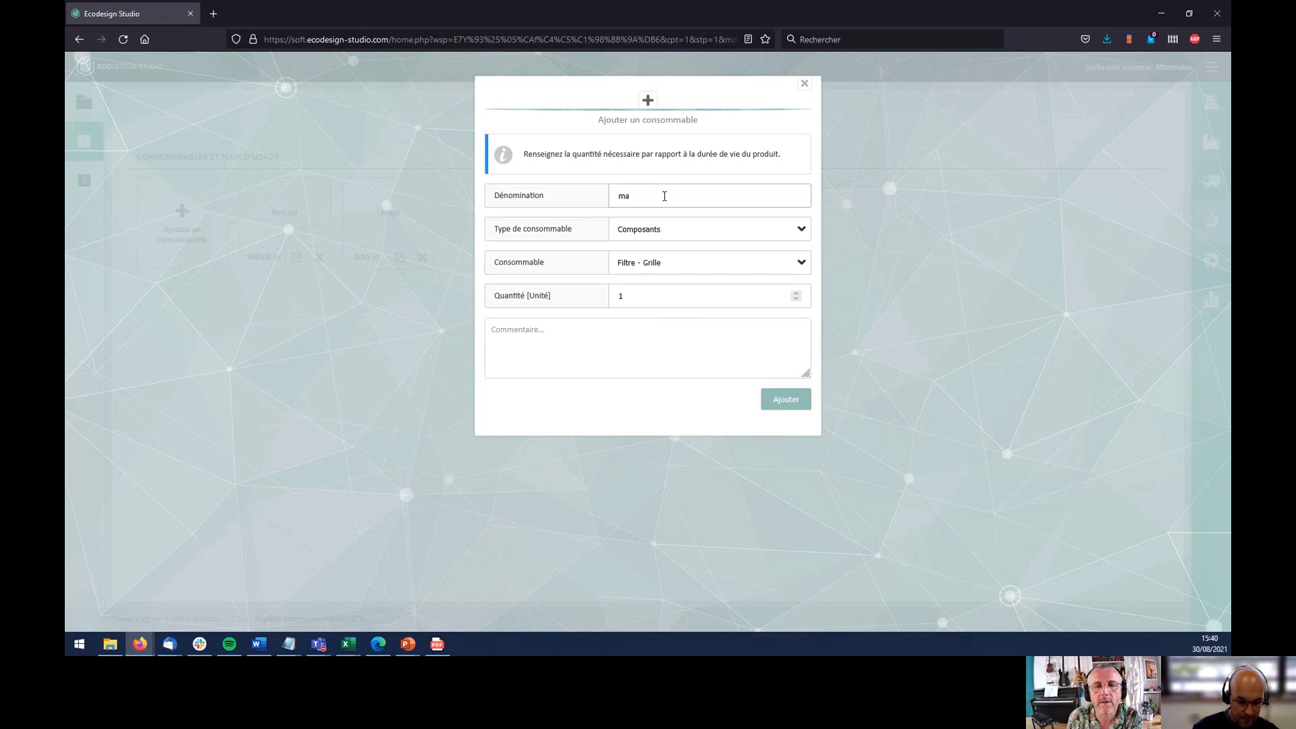
pyautogui.write('maintean')
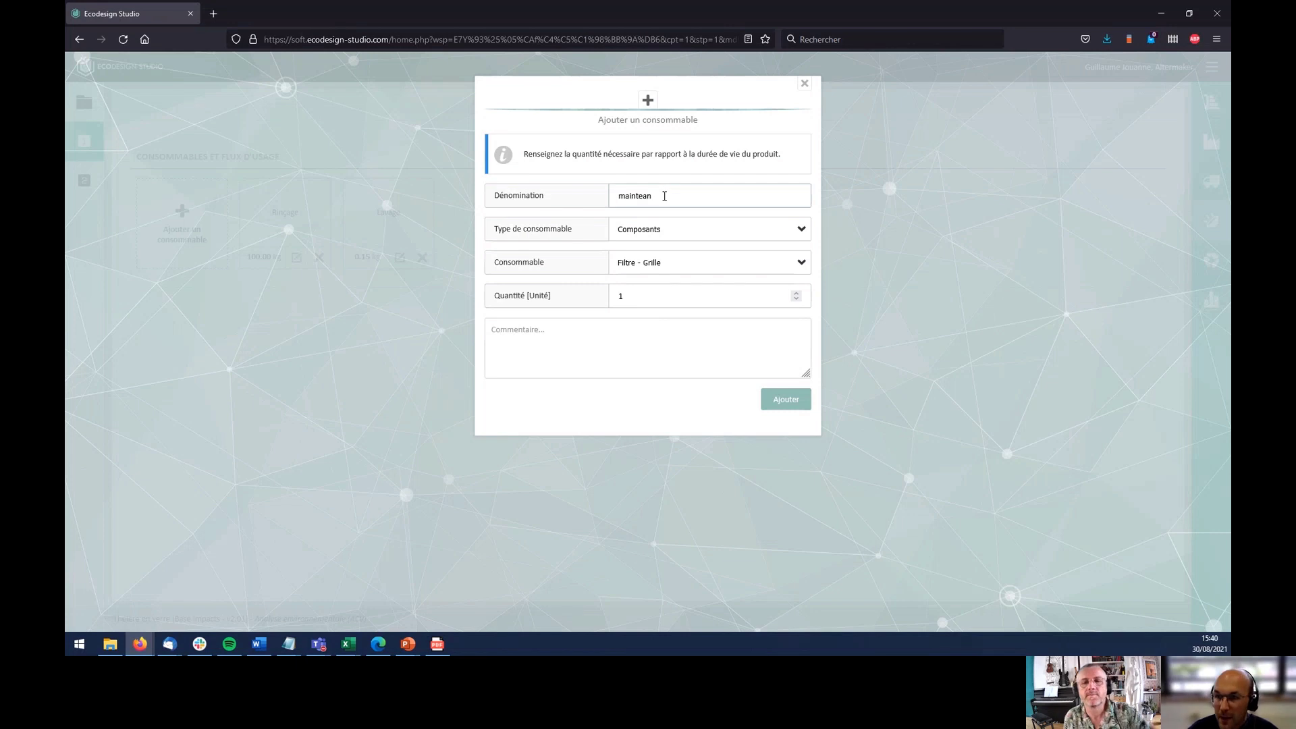
pyautogui.write('ance filtre')
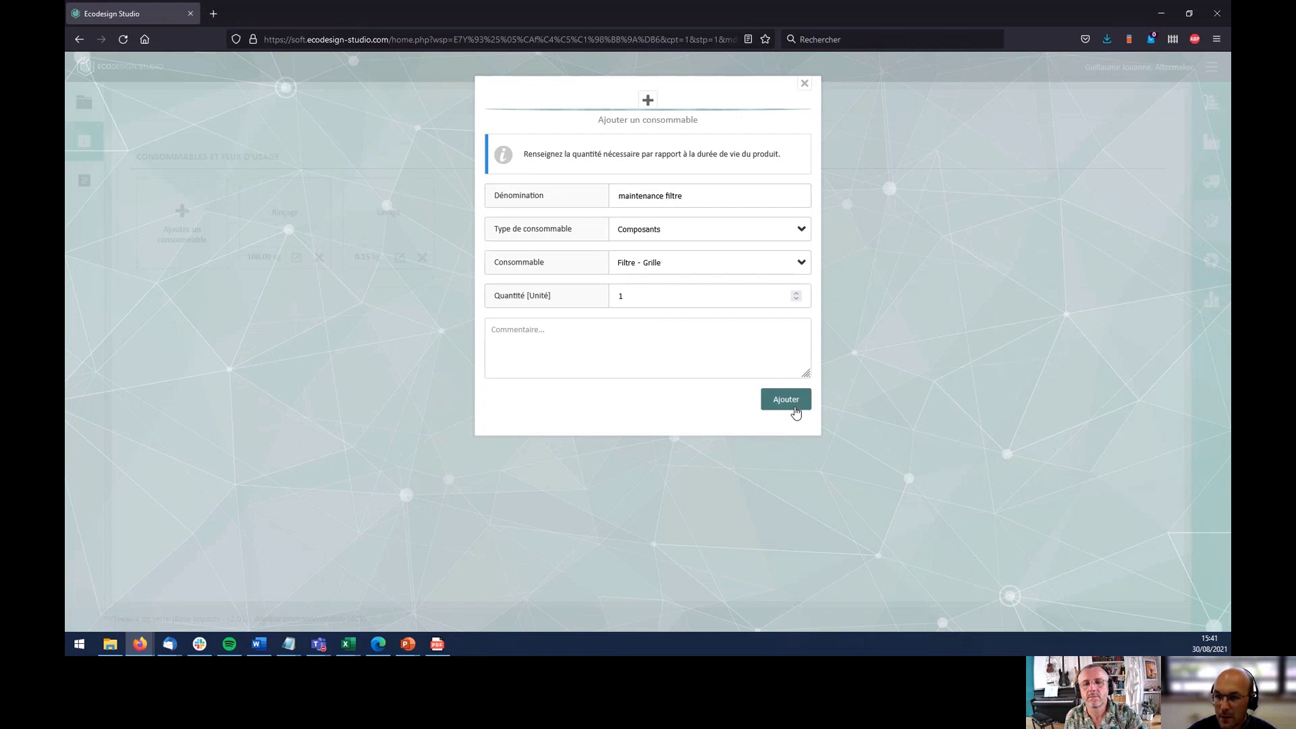
pyautogui.click(792, 405)
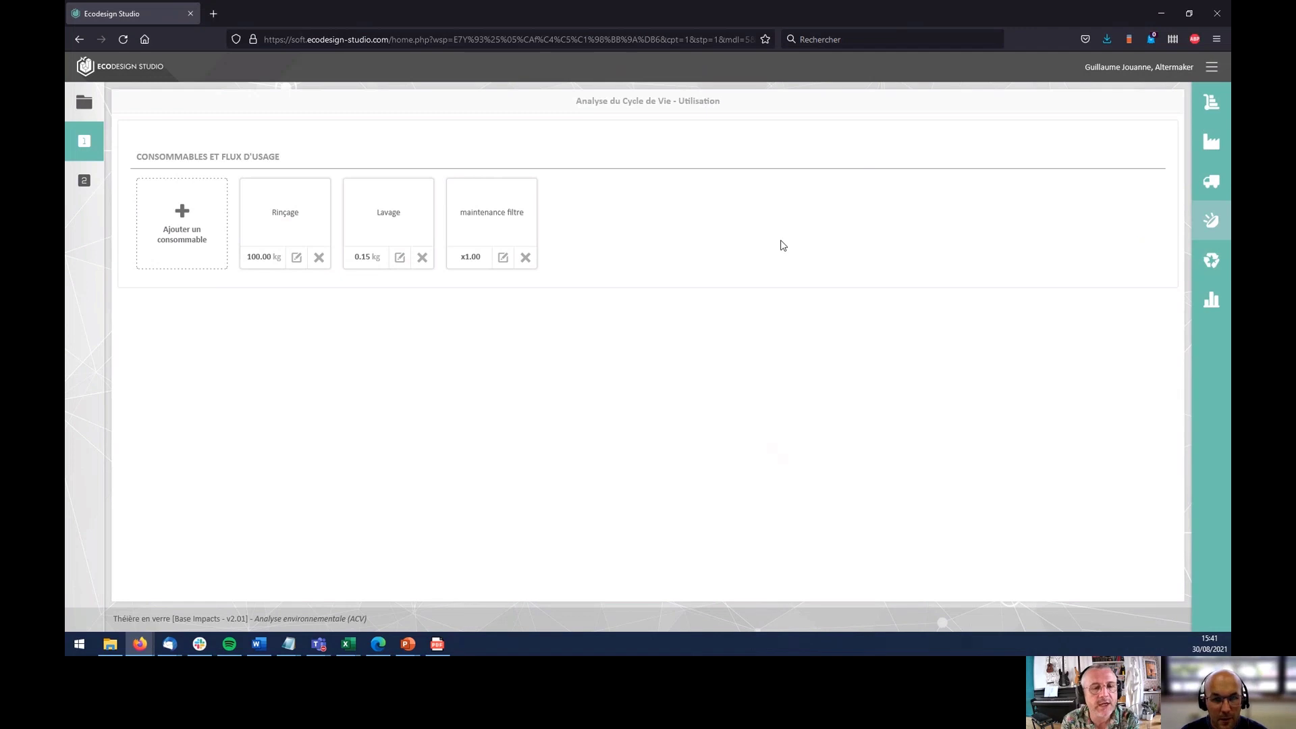
# - Examine the settings of the Rinçage and Lavage consumables, including the note on quantity relative to the product's lifetime
pyautogui.click(292, 261)
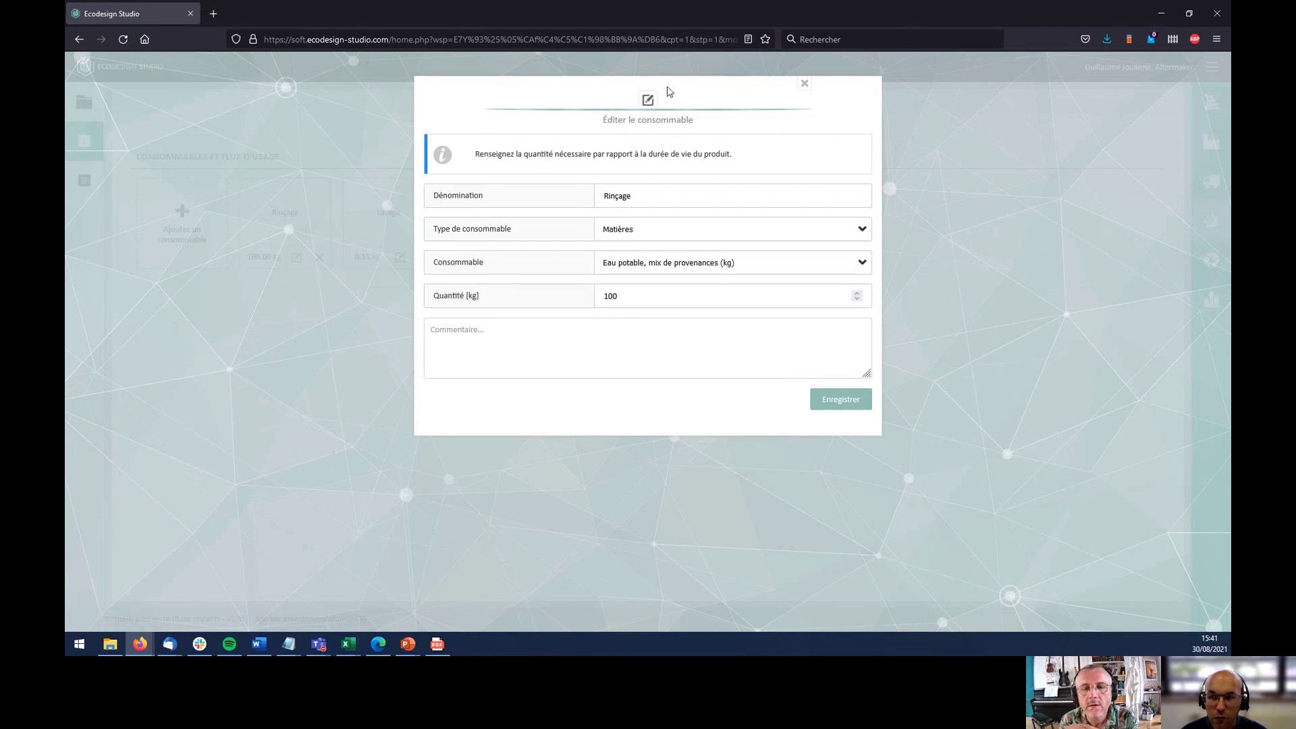
pyautogui.moveTo(749, 156); pyautogui.dragTo(591, 170)
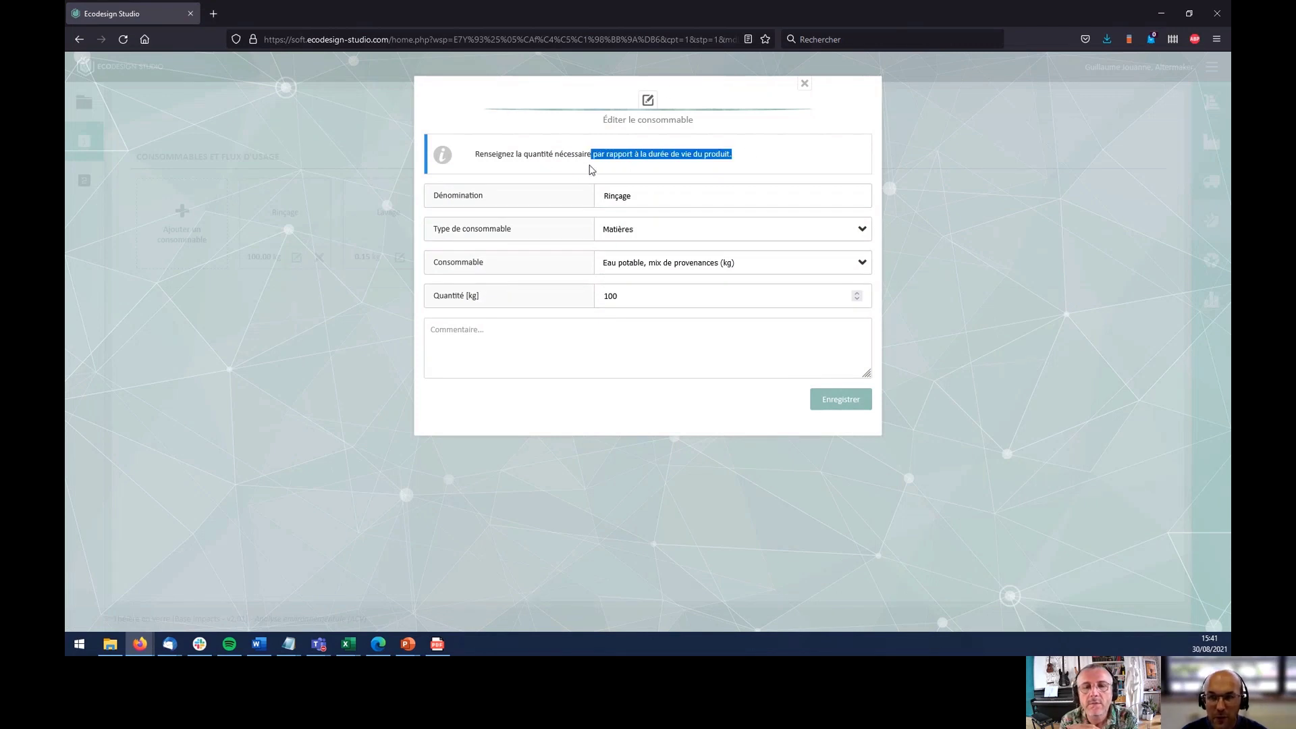
pyautogui.click(589, 168)
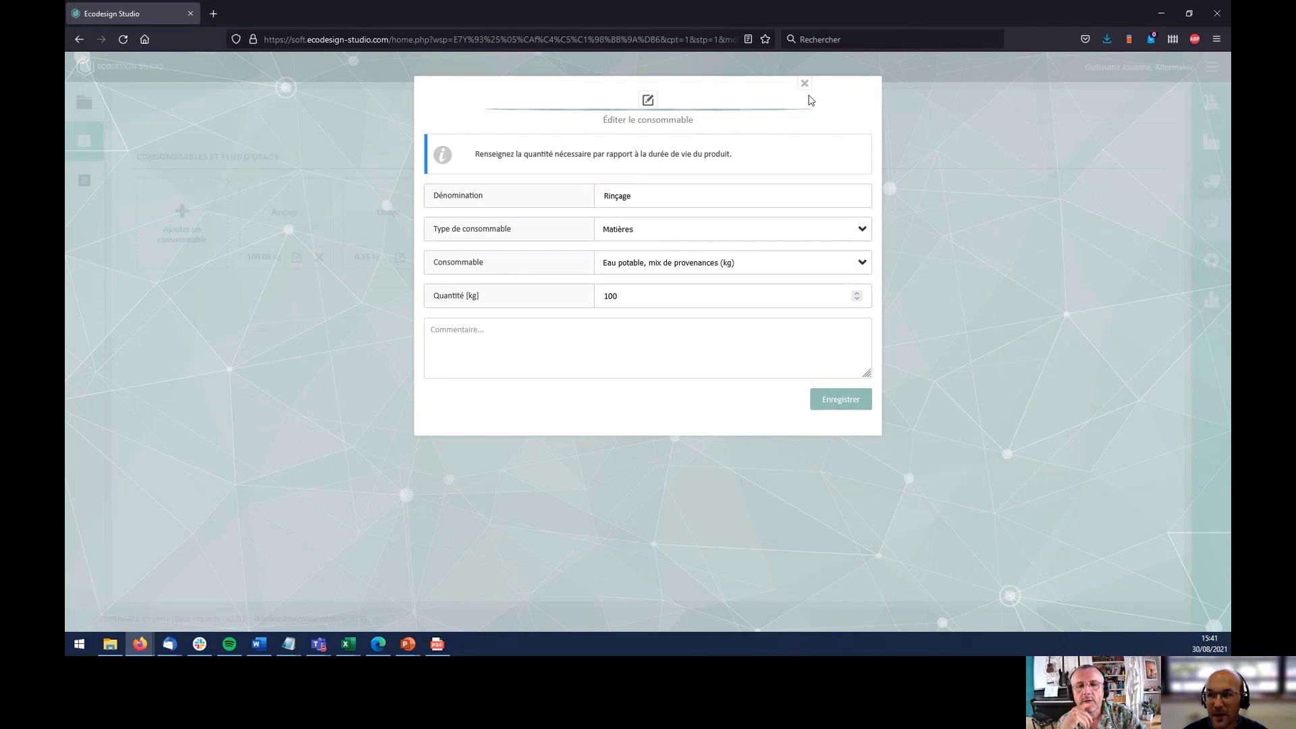
pyautogui.click(804, 83)
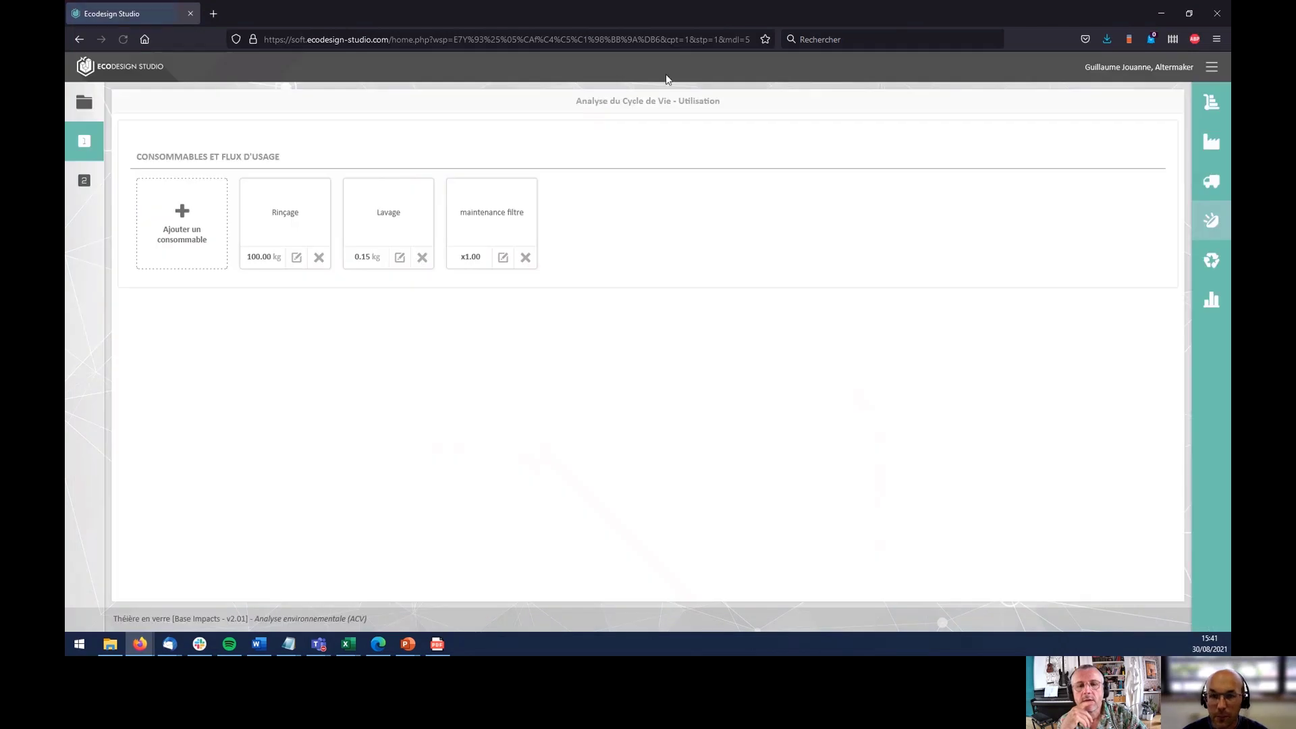
pyautogui.click(400, 259)
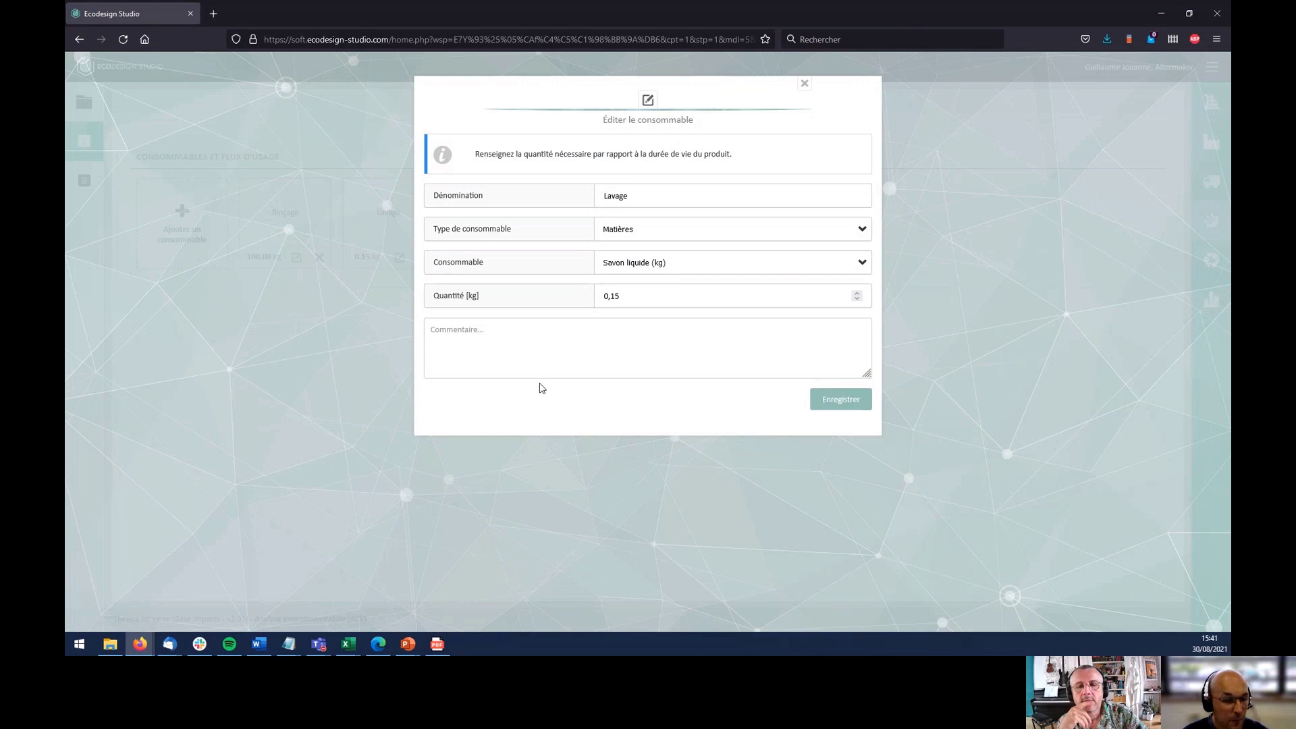
pyautogui.click(807, 85)
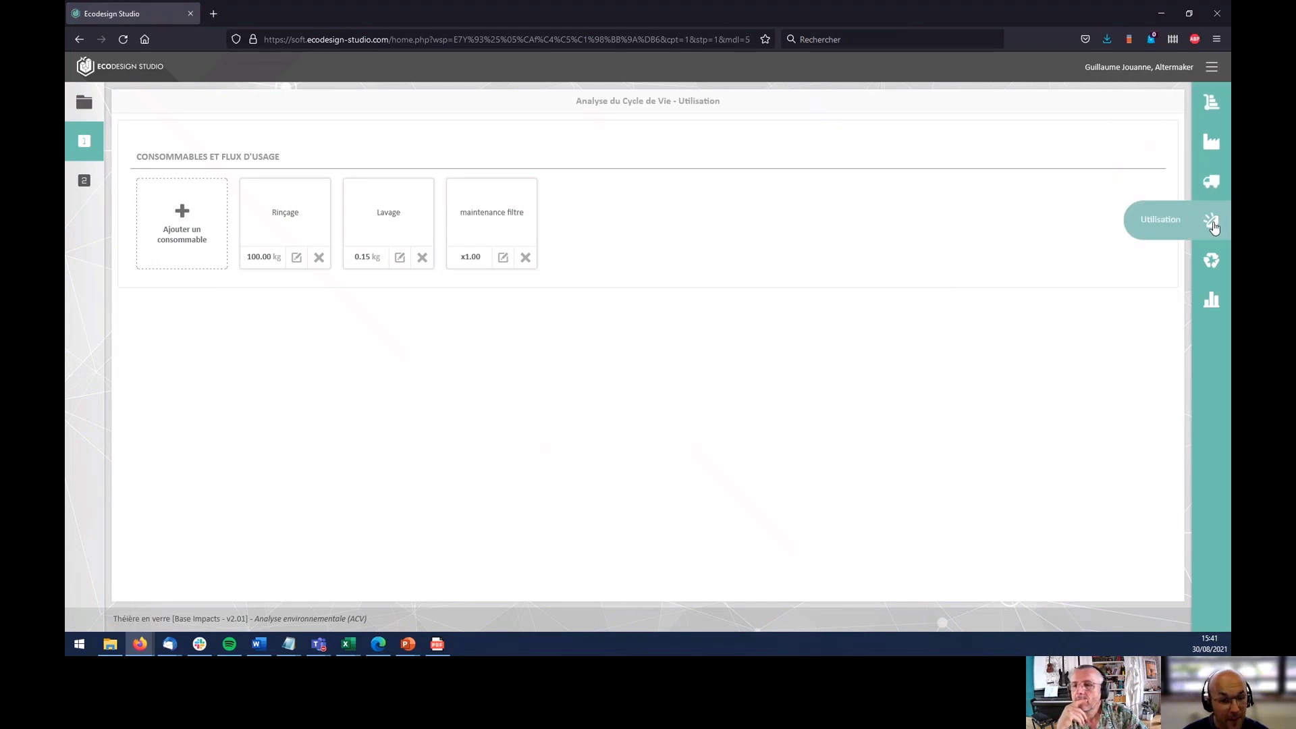
# - Open the Fin de vie stage and switch the Verre courbé component from automatic to manual end of life
pyautogui.click(1209, 266)
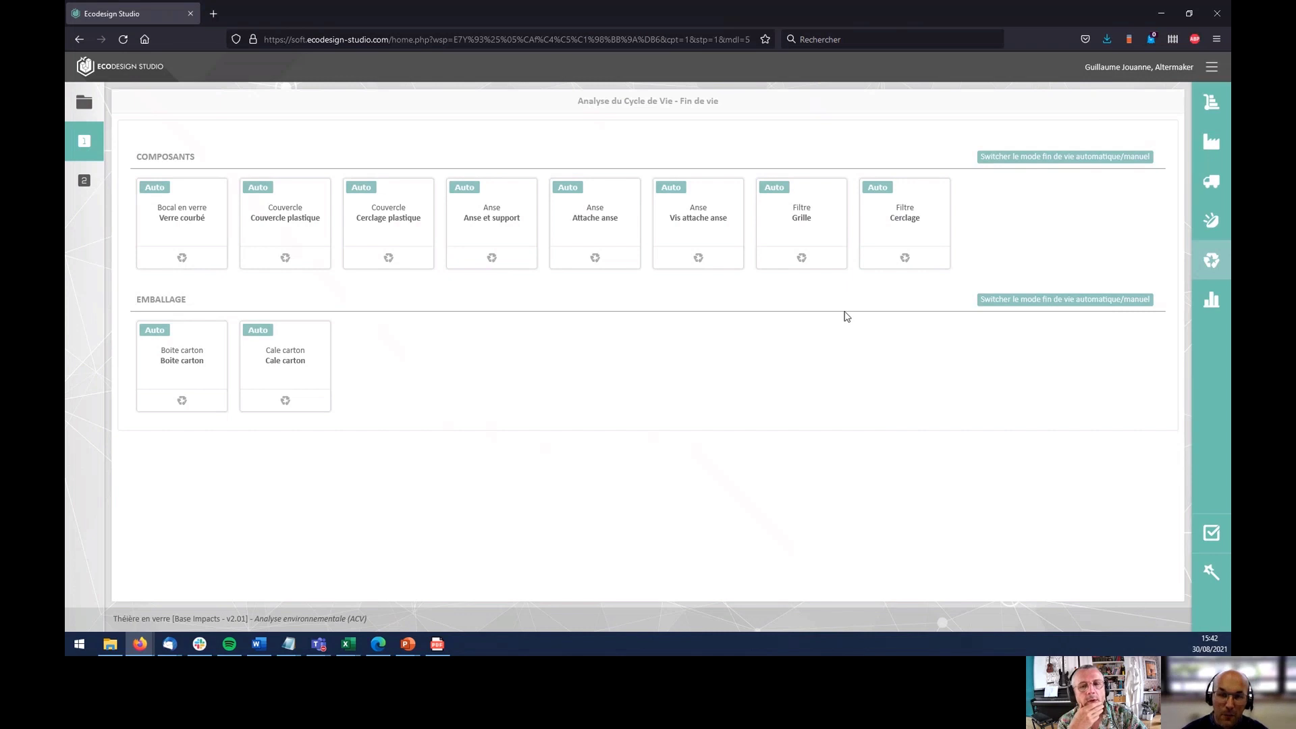
pyautogui.click(165, 189)
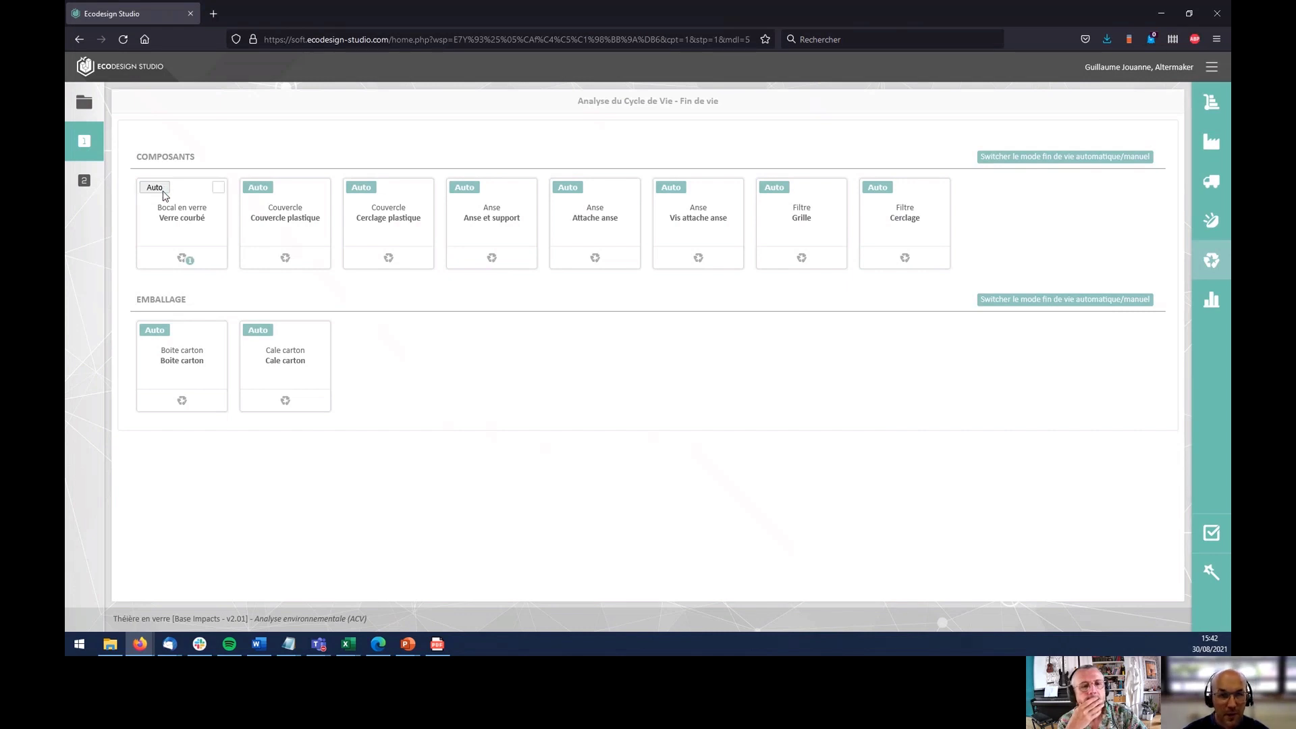
# - Examine the Verre courbé component's end-of-life allocation and browse the end-of-life scenarios that can be added to it
pyautogui.click(182, 259)
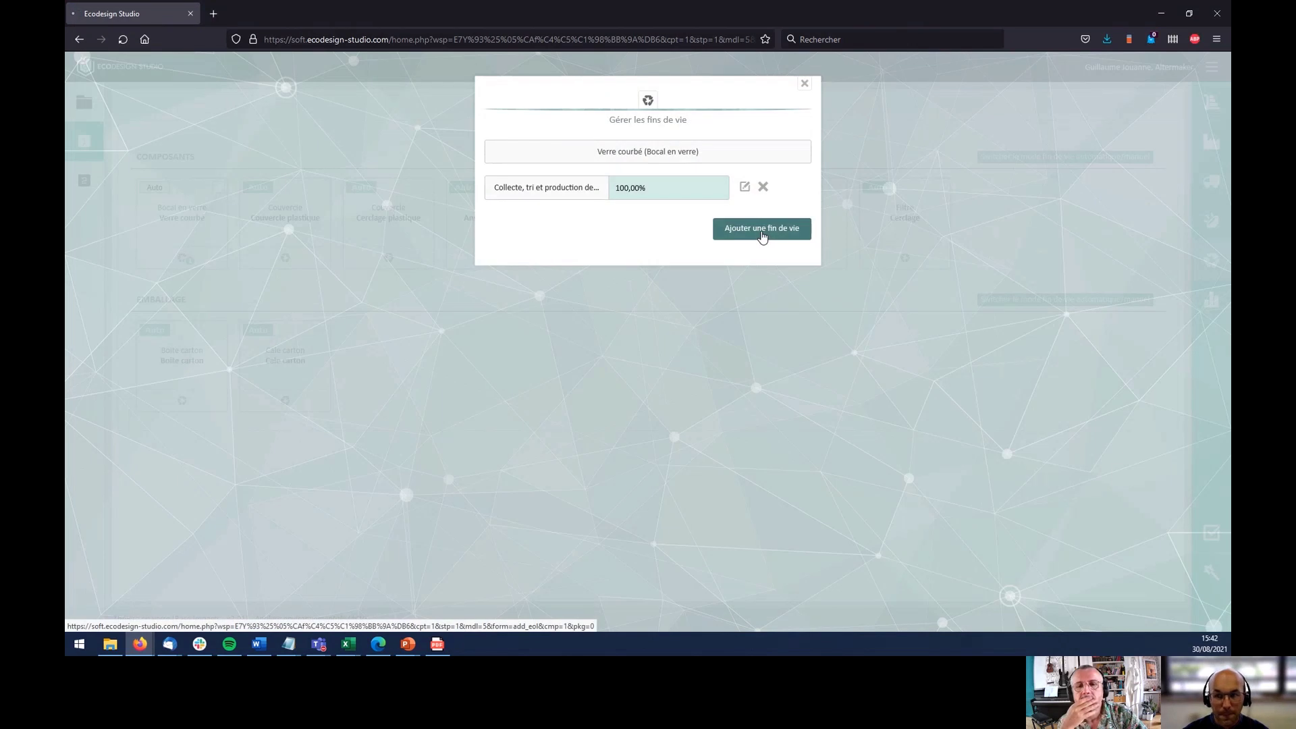
pyautogui.click(762, 235)
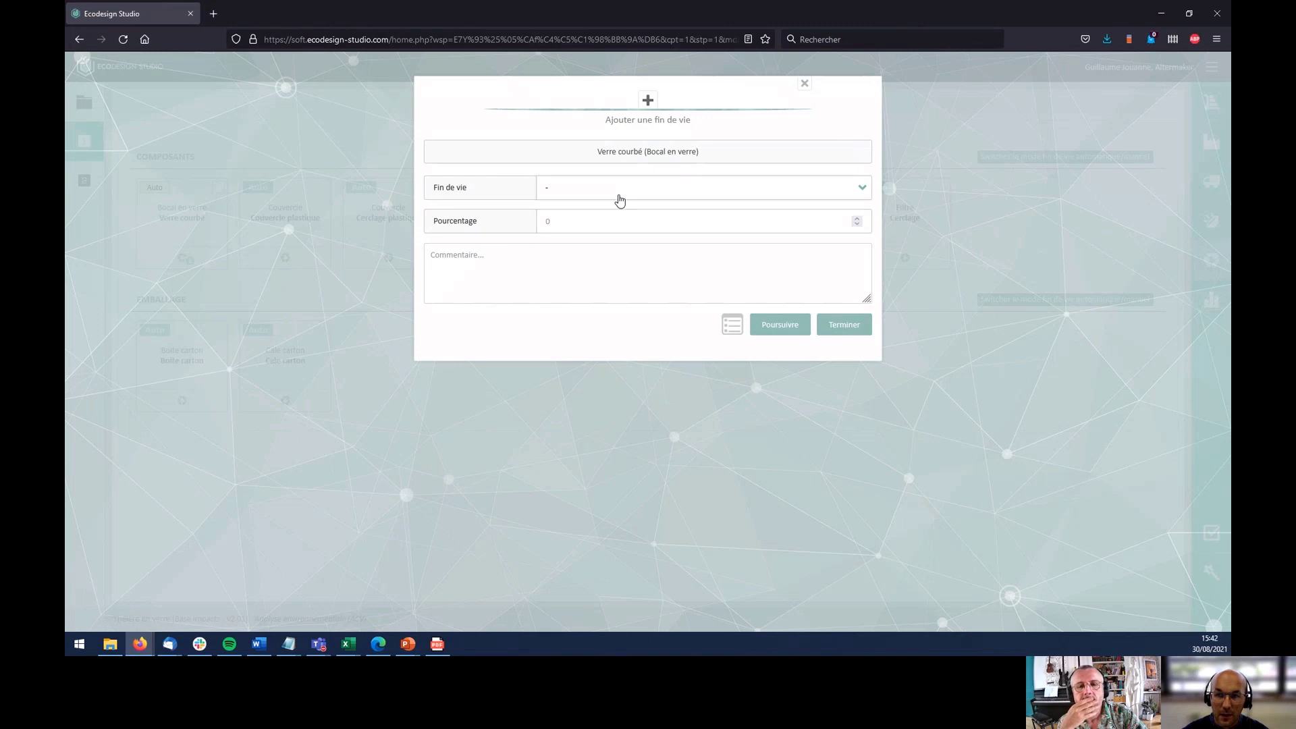
pyautogui.click(616, 195)
pyautogui.scroll(-10, 623, 377)
pyautogui.scroll(-15, 623, 377)
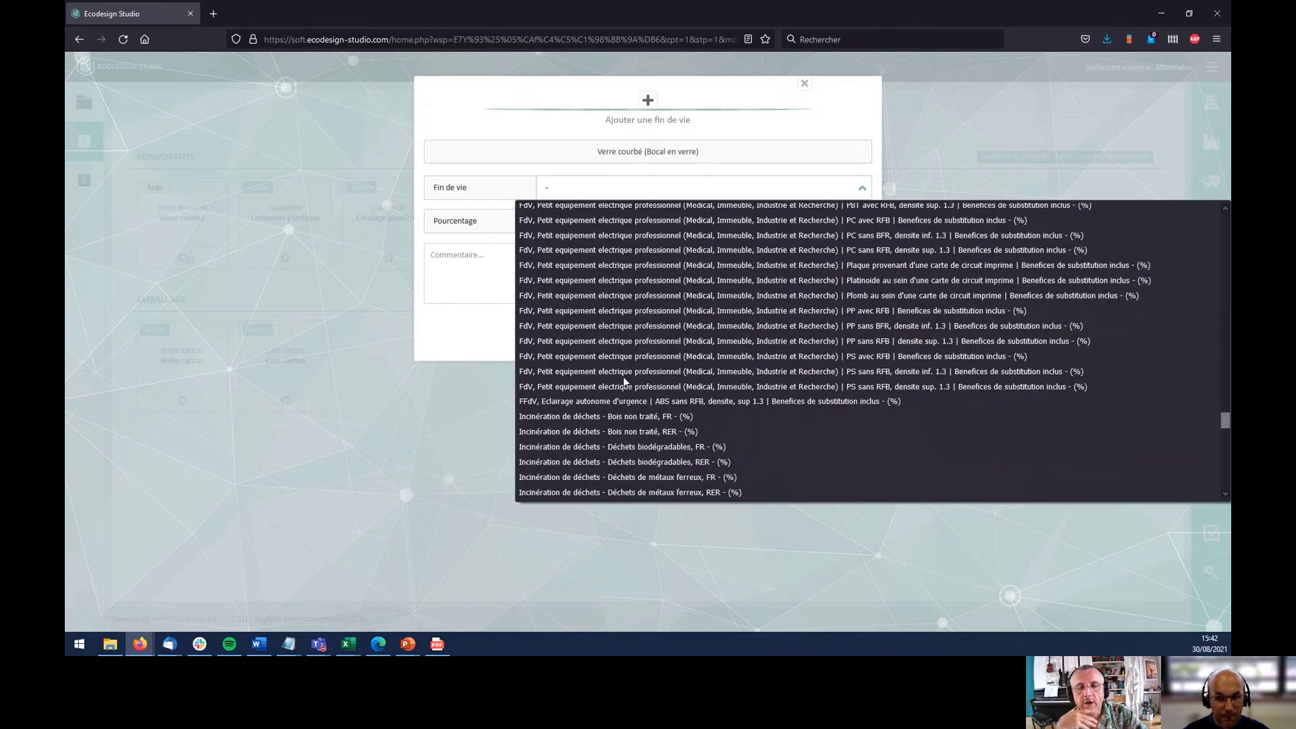
pyautogui.click(835, 112)
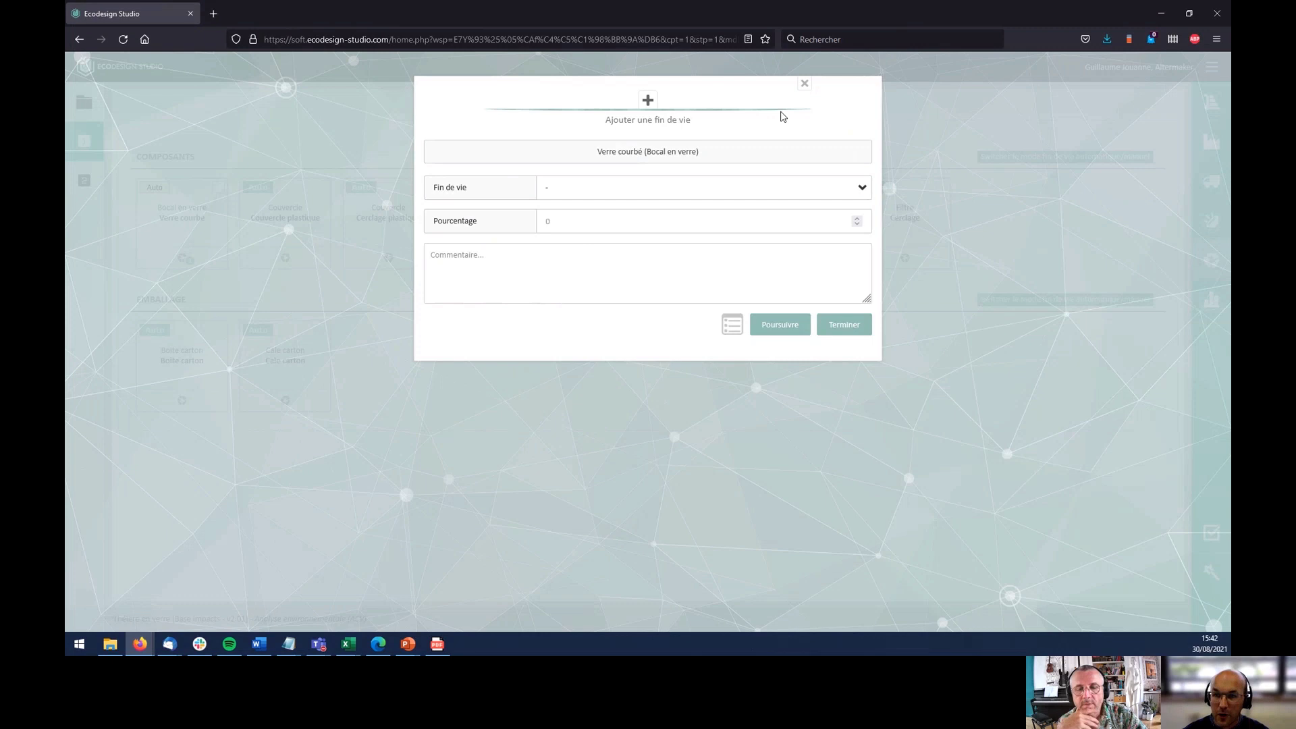
pyautogui.click(804, 83)
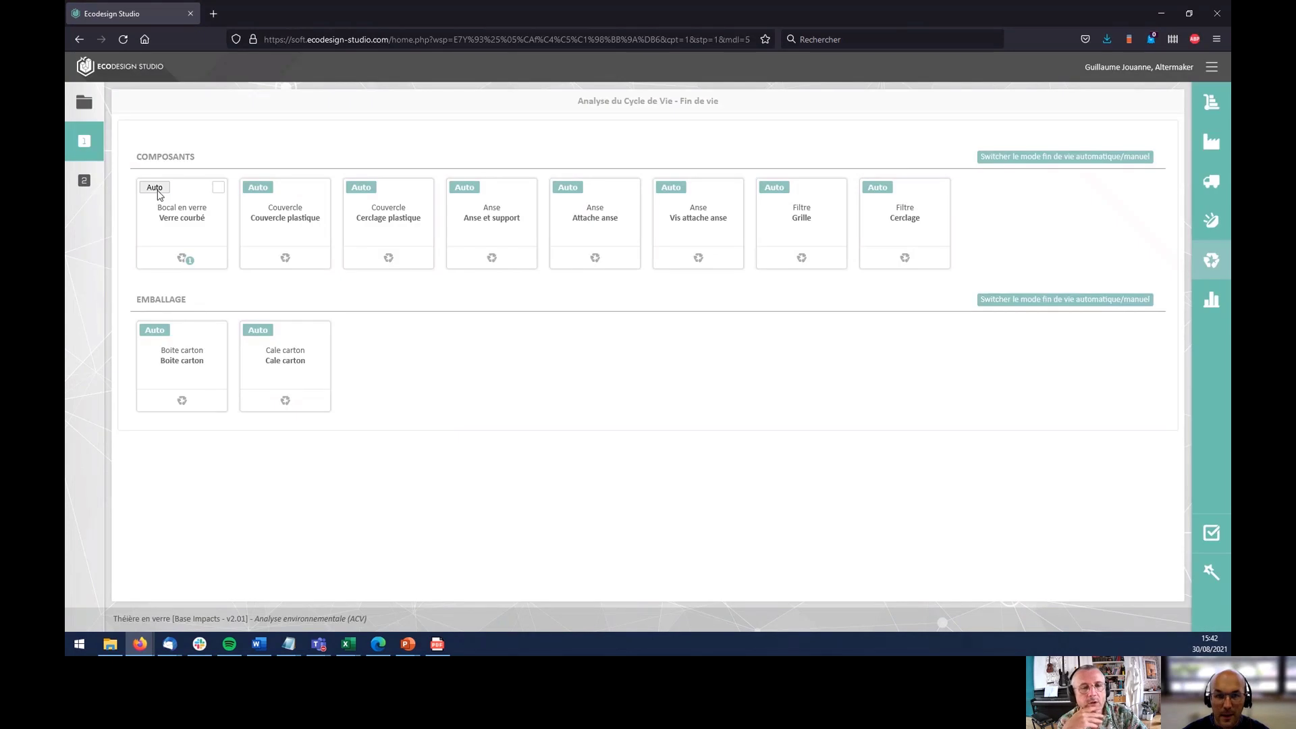
# - In the Approvisionnement stage, review the selection recap of a multiple transport allocation for all components except Cale carton and Couvercle plastique, without adding a transport
pyautogui.click(1212, 103)
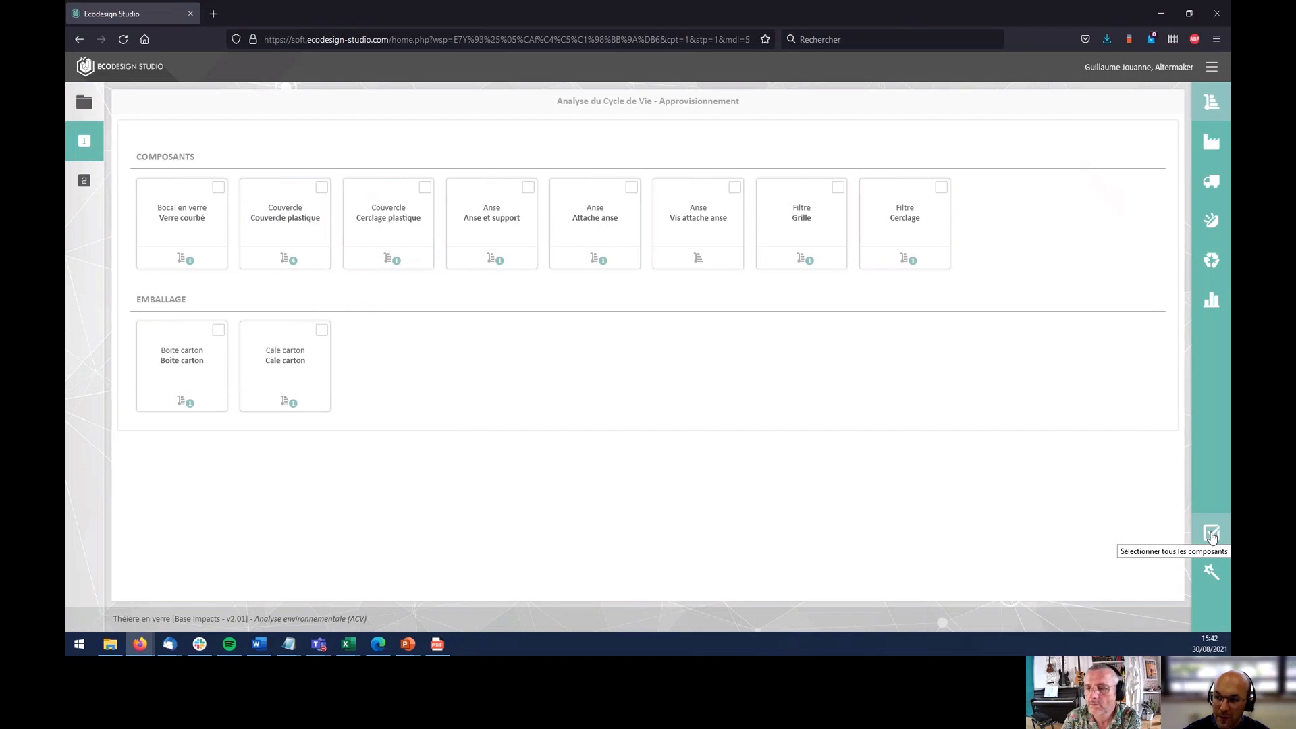
pyautogui.click(1211, 534)
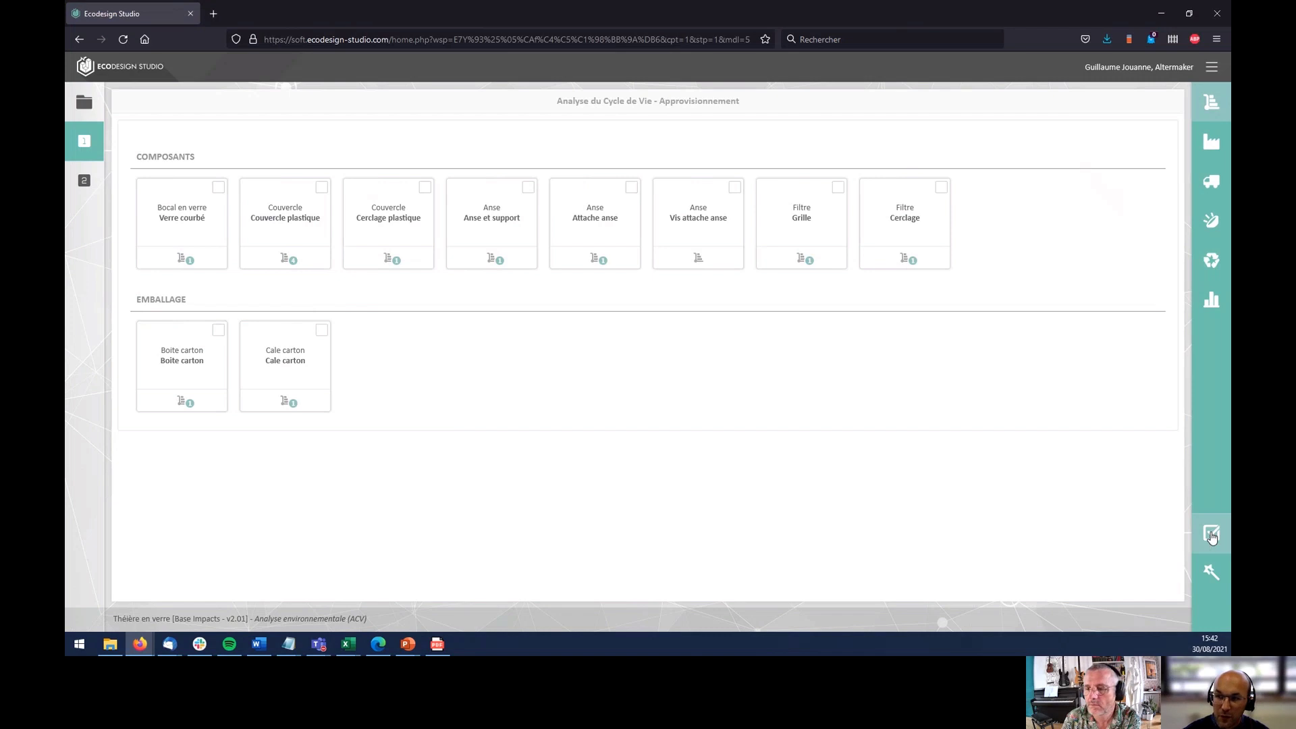
pyautogui.click(322, 331)
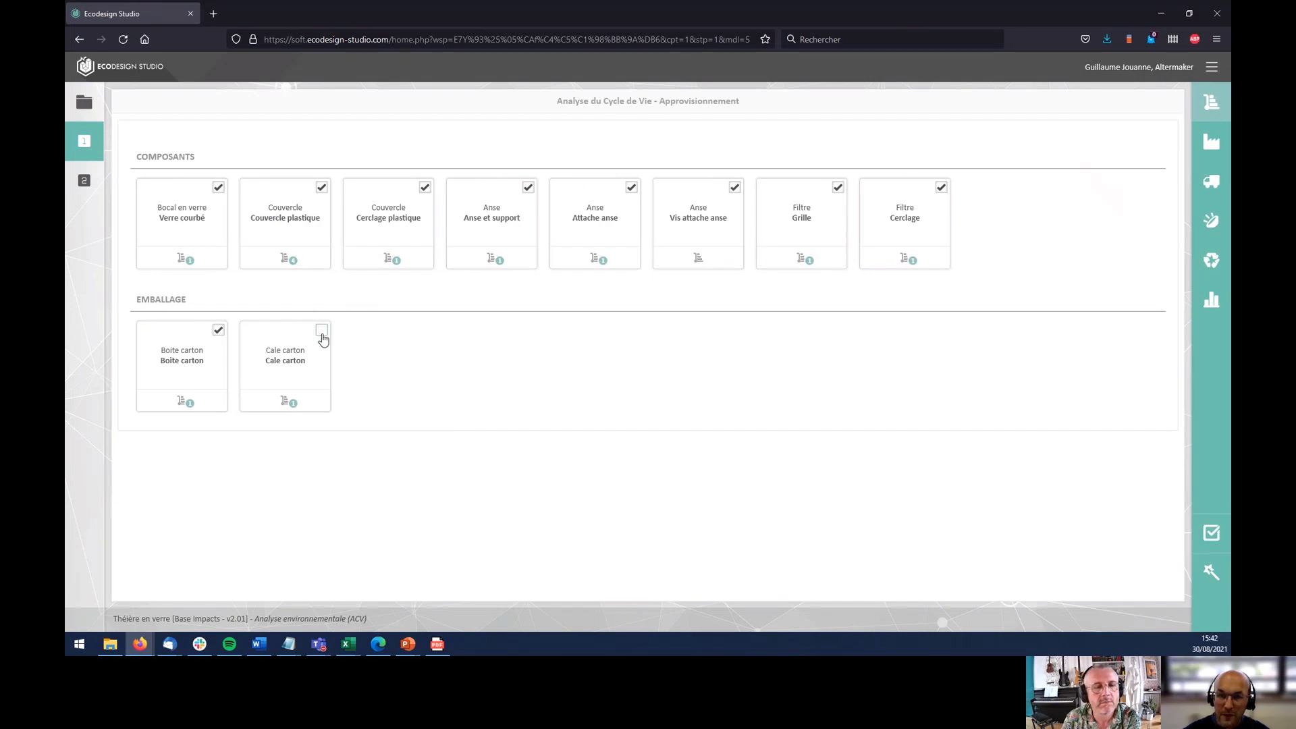
pyautogui.click(322, 188)
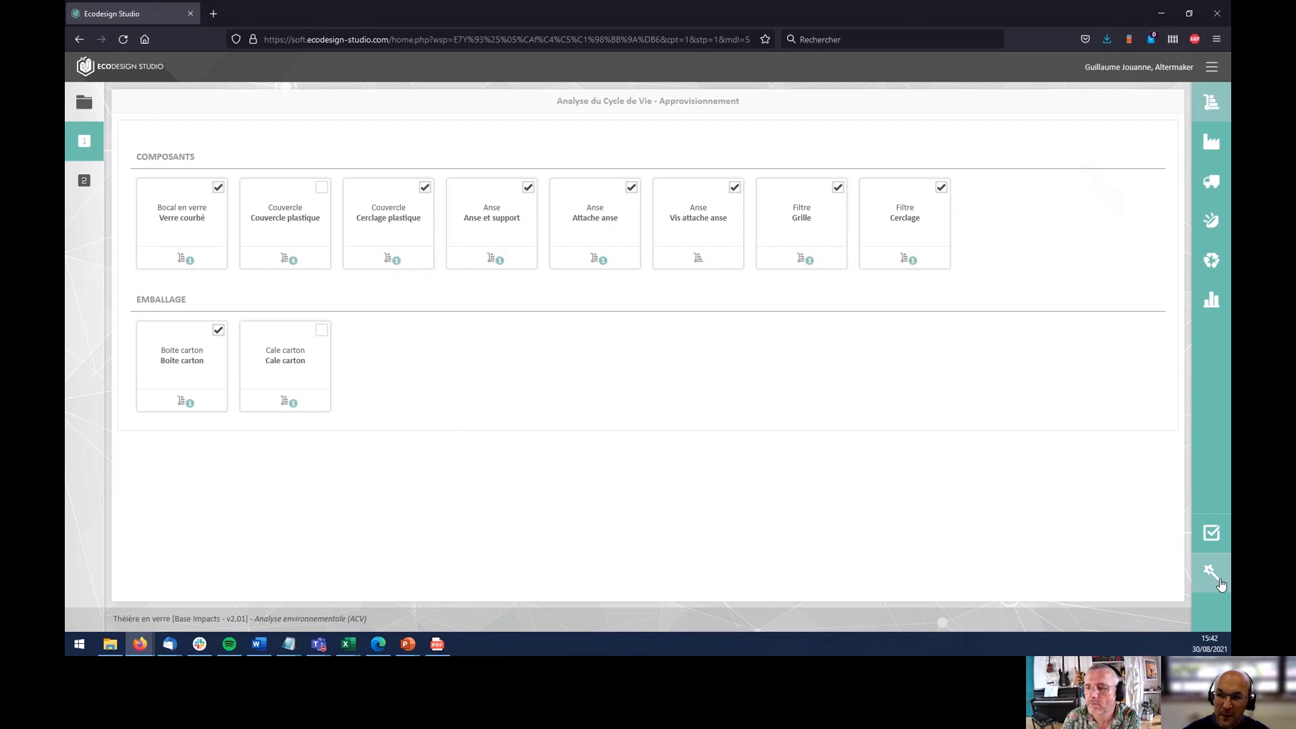
pyautogui.click(1220, 581)
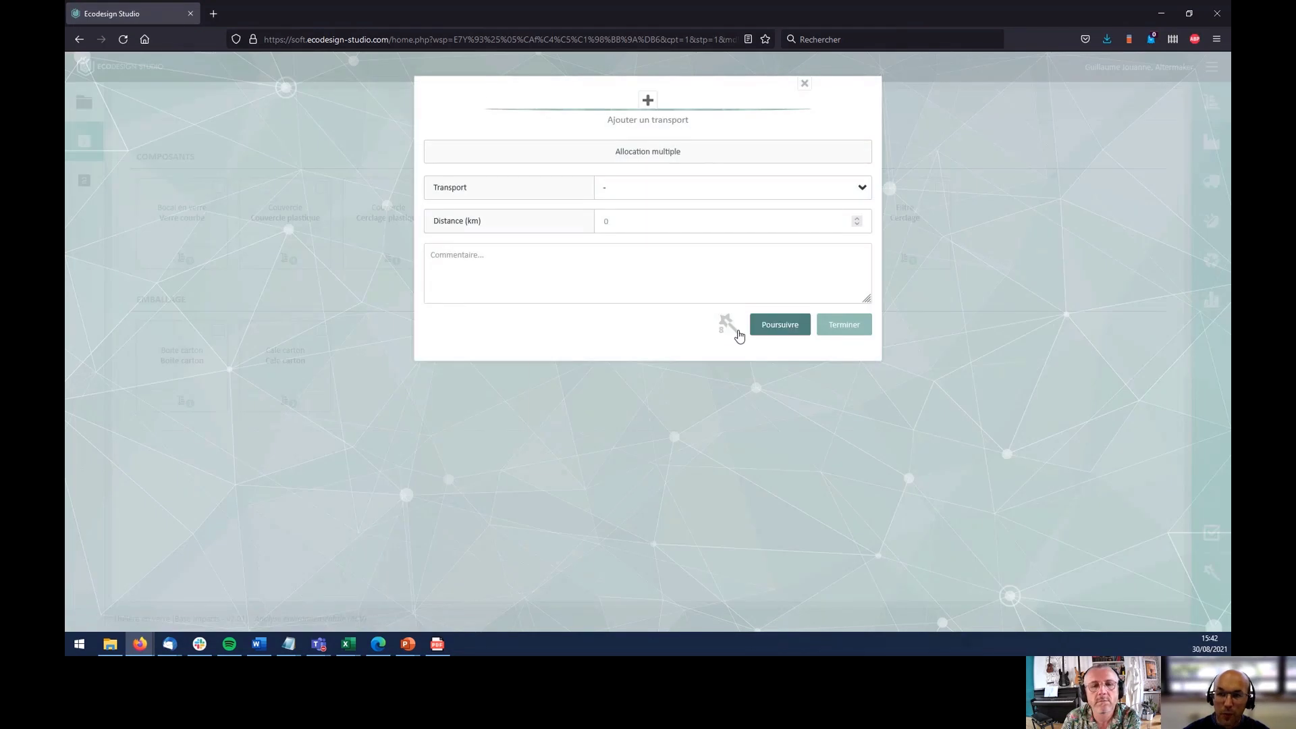
pyautogui.moveTo(730, 331)
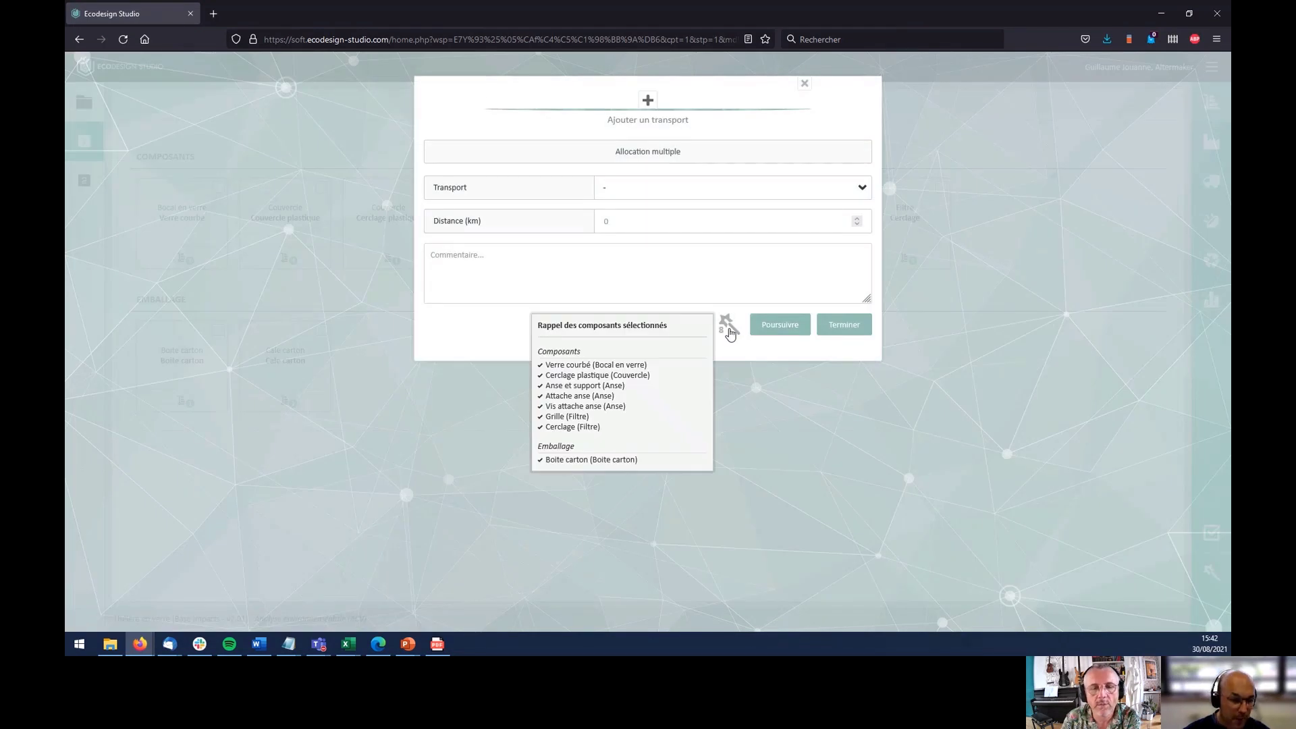
pyautogui.click(804, 83)
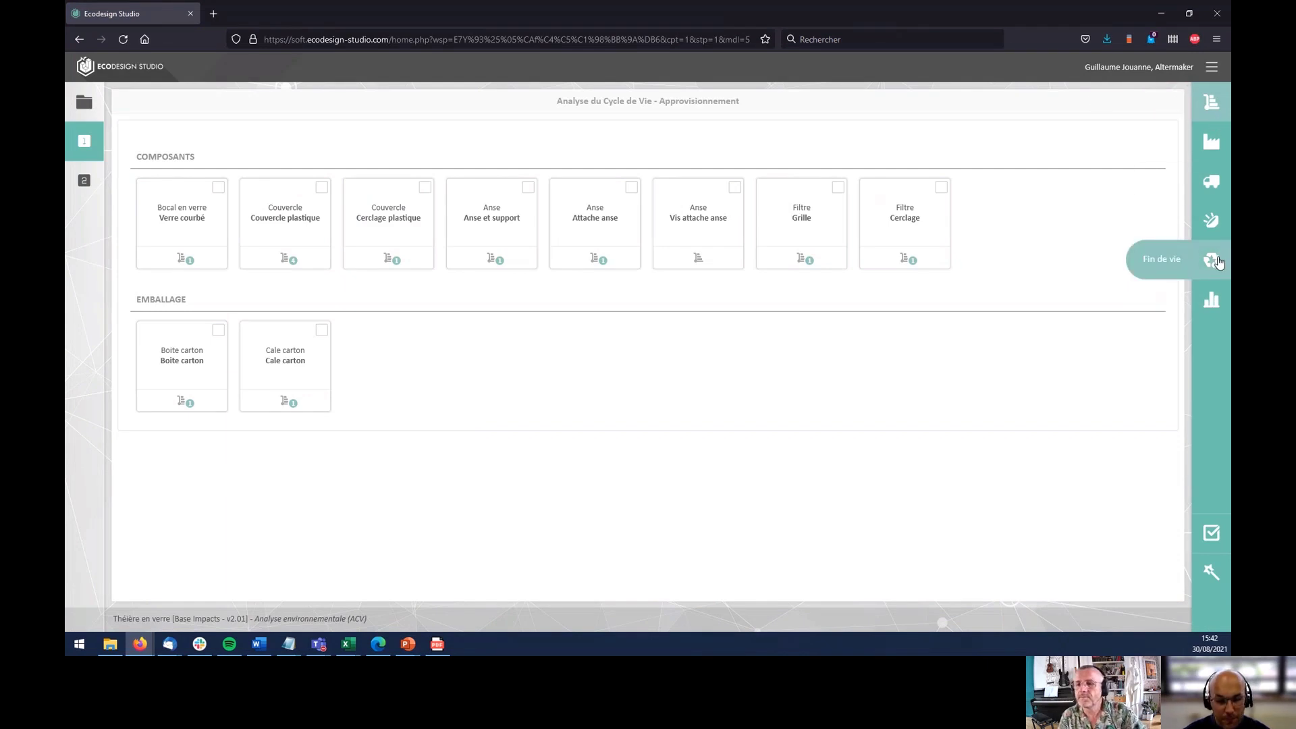
# - Open the life cycle results and examine the Changement climatique and Appauvrissement de la couche d'ozone indicators, including the ozone indicator's unit
pyautogui.click(1212, 300)
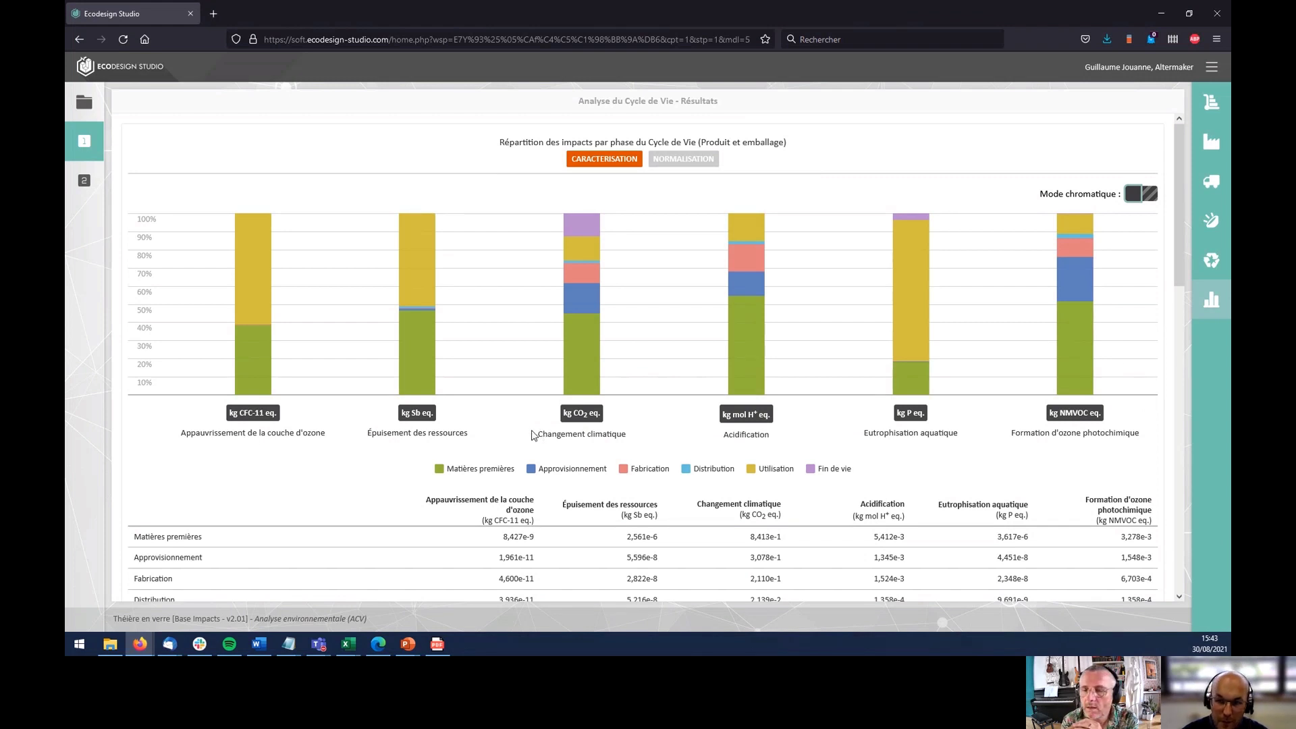
pyautogui.moveTo(533, 434); pyautogui.dragTo(634, 439)
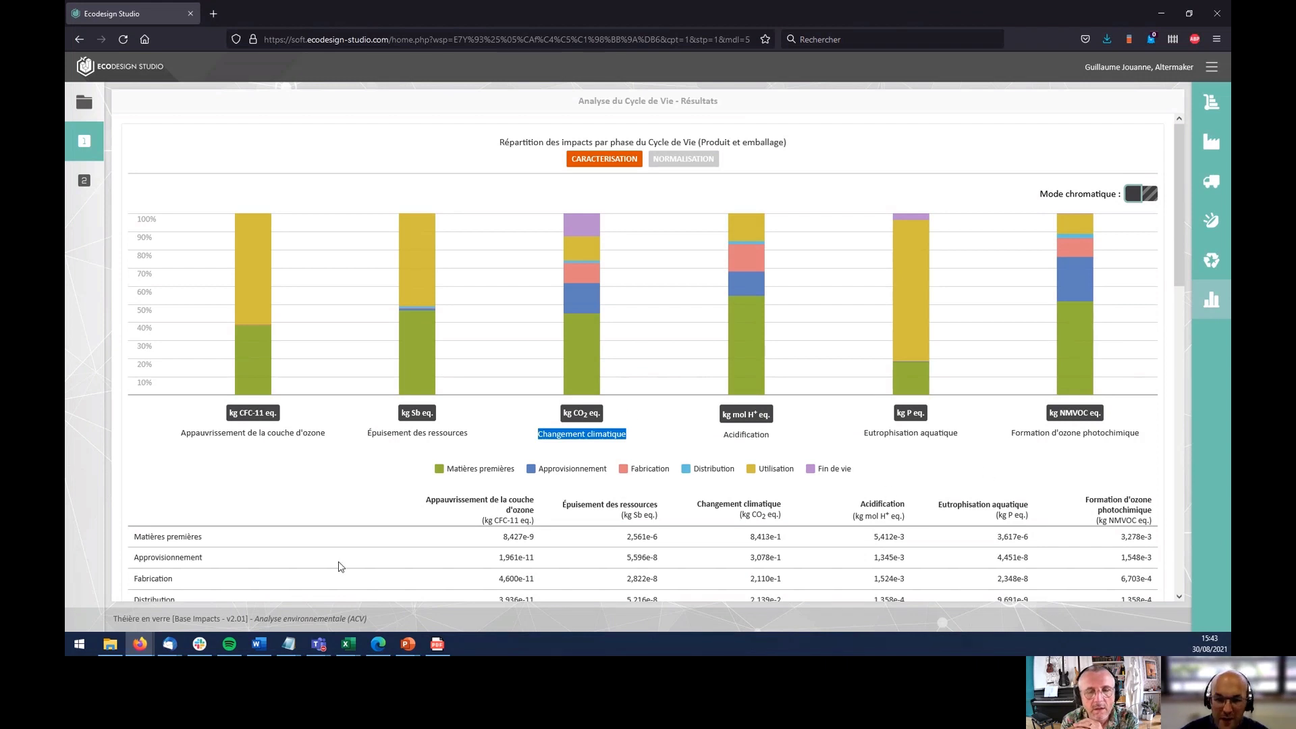
pyautogui.moveTo(162, 445); pyautogui.dragTo(331, 432)
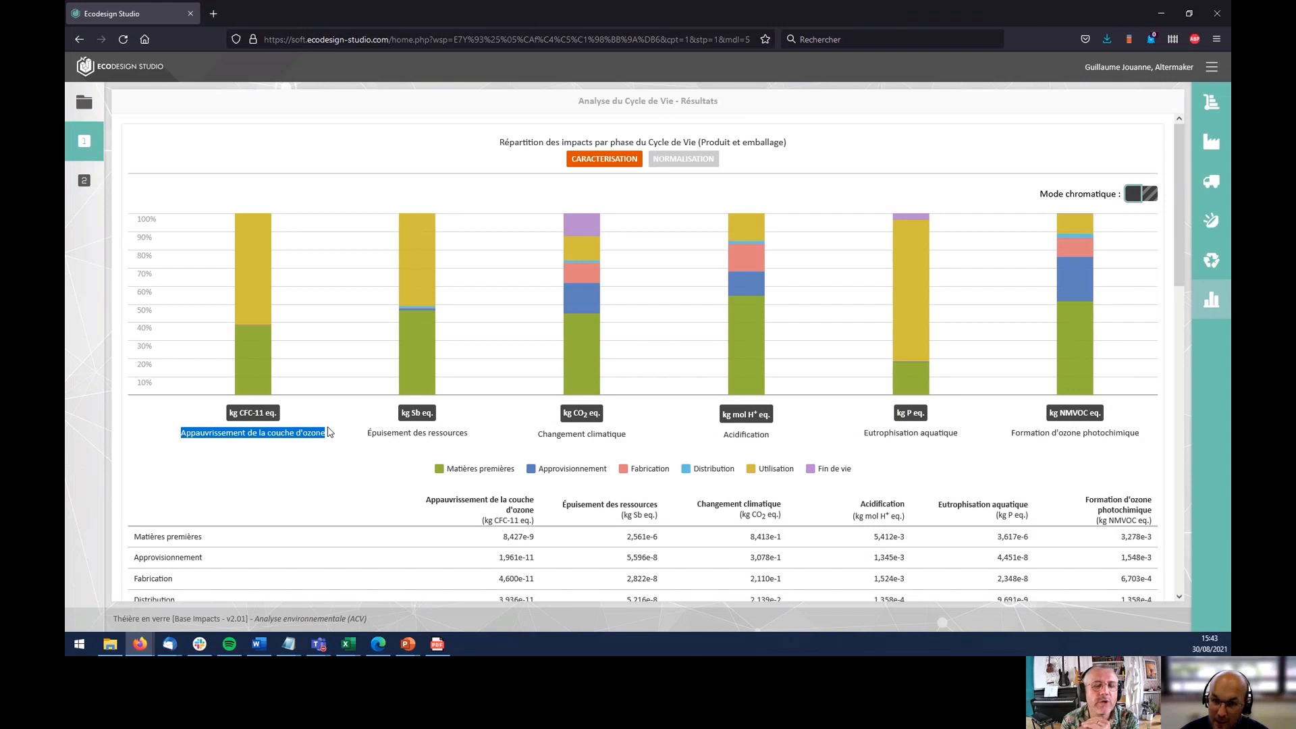
pyautogui.click(240, 419)
pyautogui.moveTo(239, 417); pyautogui.dragTo(273, 419)
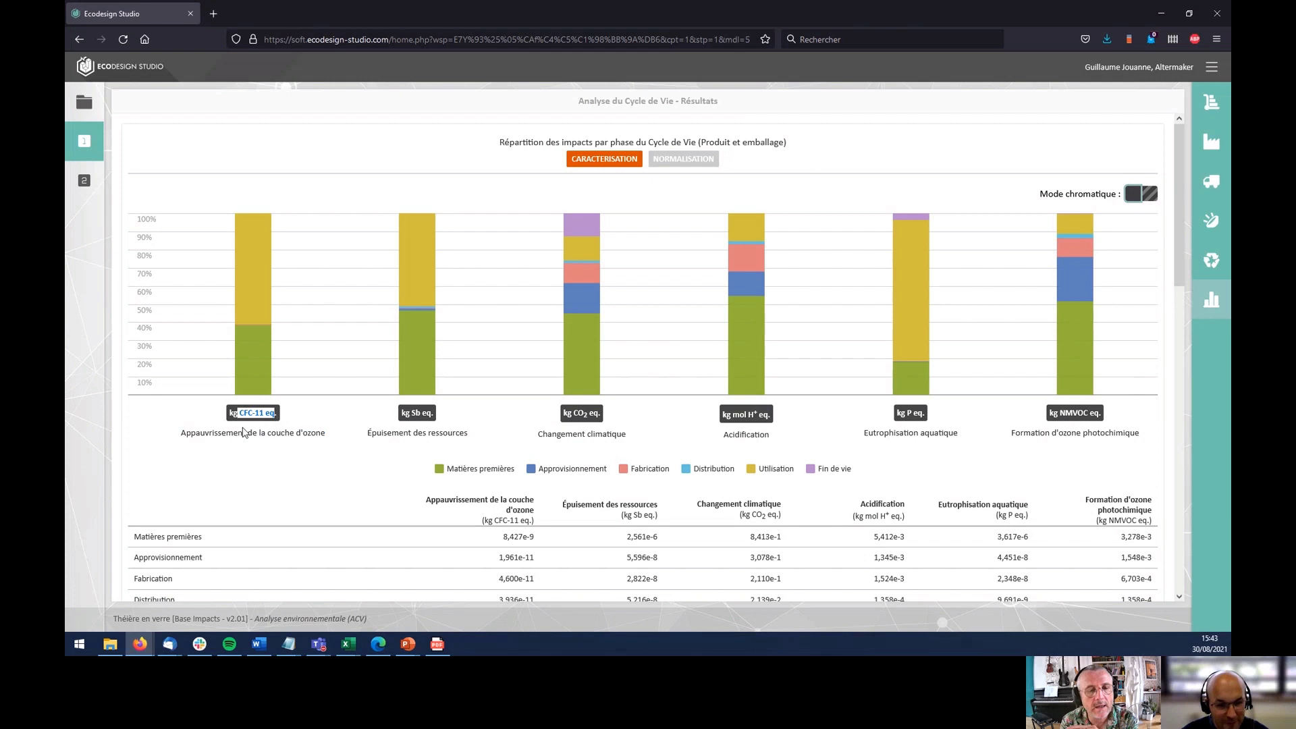
pyautogui.click(239, 424)
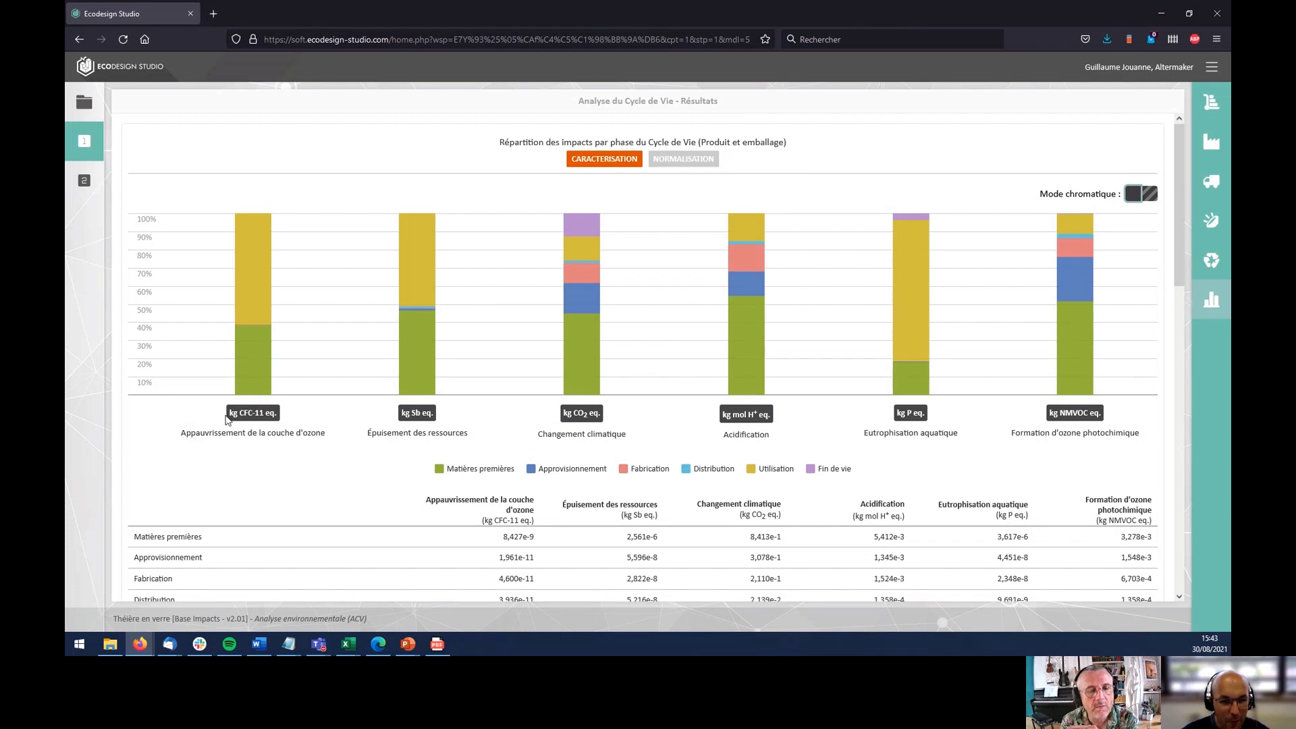
pyautogui.moveTo(227, 419); pyautogui.dragTo(280, 417)
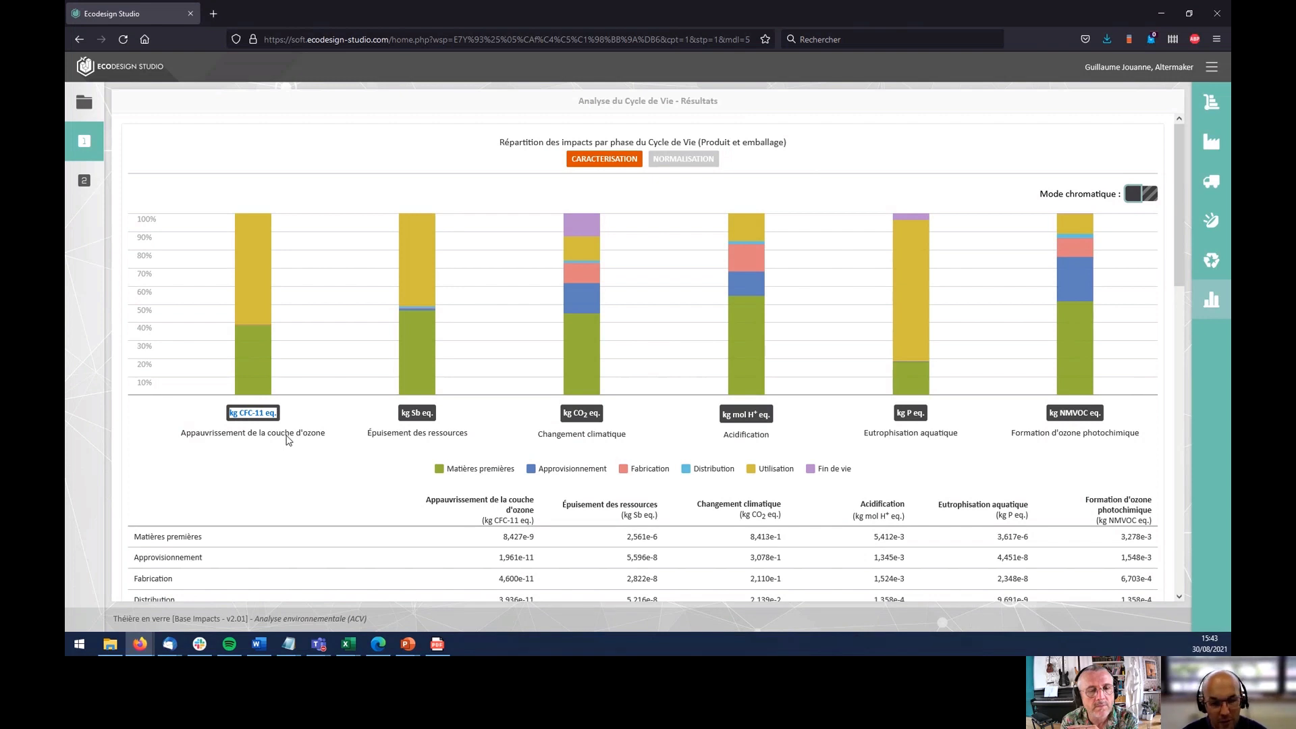
pyautogui.click(288, 439)
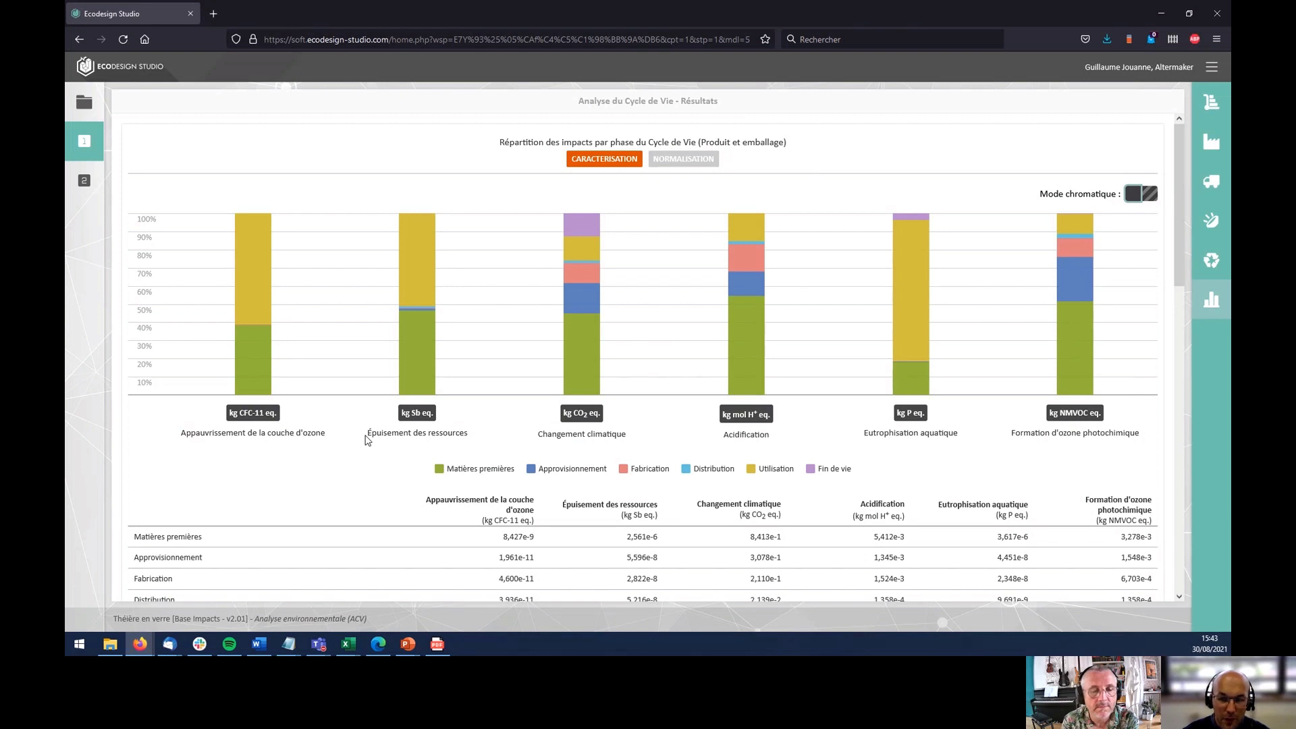
# - Examine the Épuisement des ressources indicator, the Changement climatique unit and the Changement climatique total in the results table
pyautogui.moveTo(366, 435); pyautogui.dragTo(474, 441)
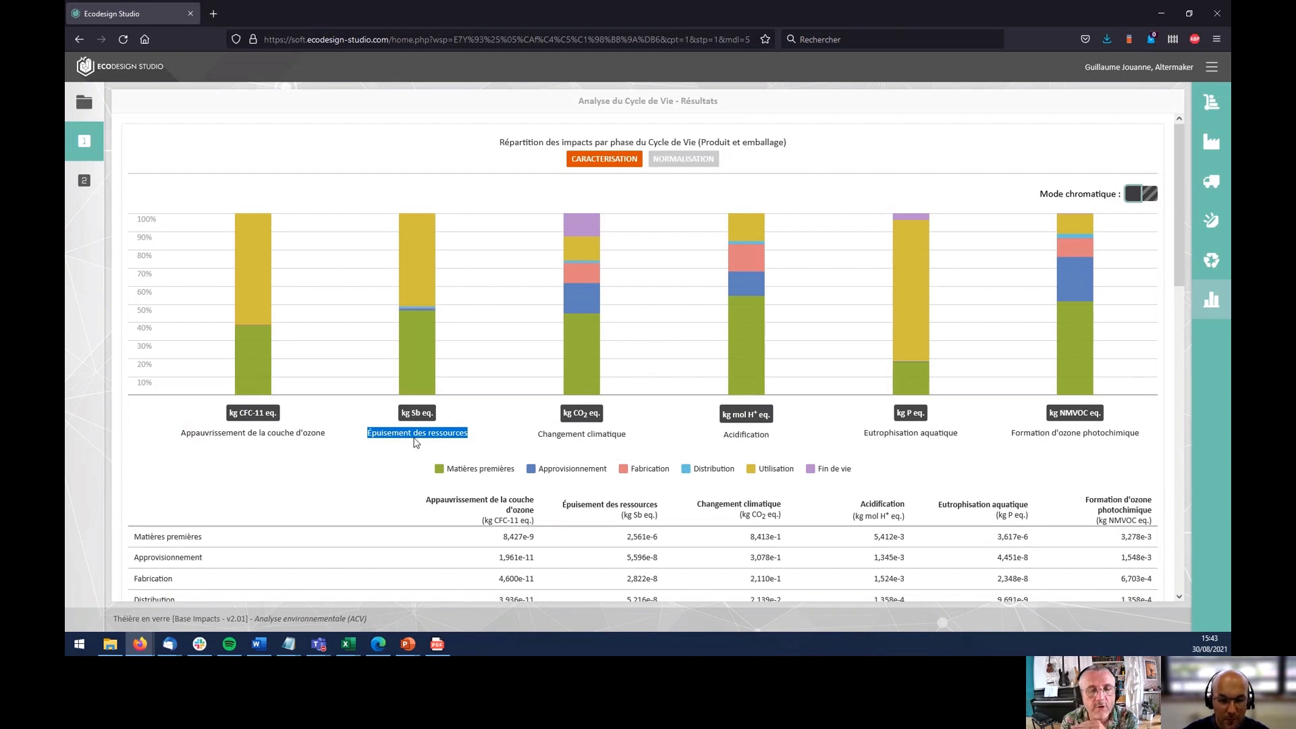
pyautogui.click(452, 425)
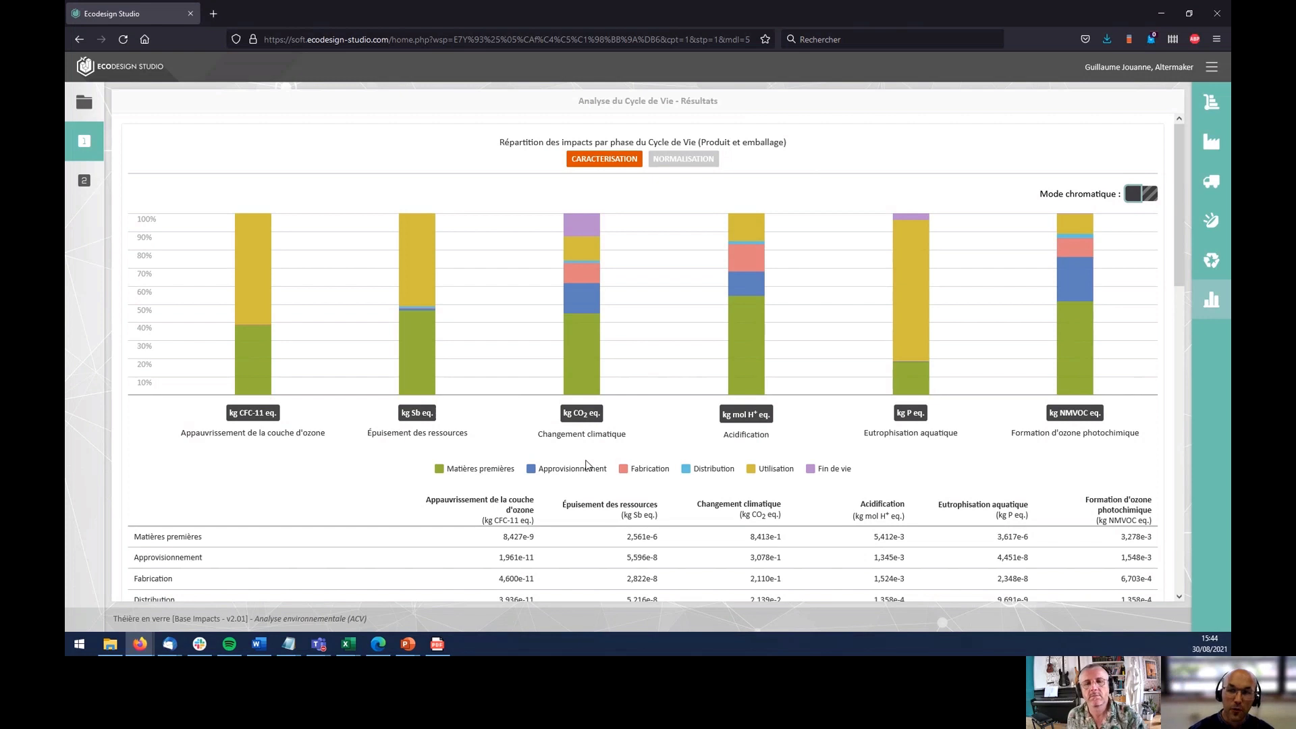
pyautogui.moveTo(573, 413); pyautogui.dragTo(625, 423)
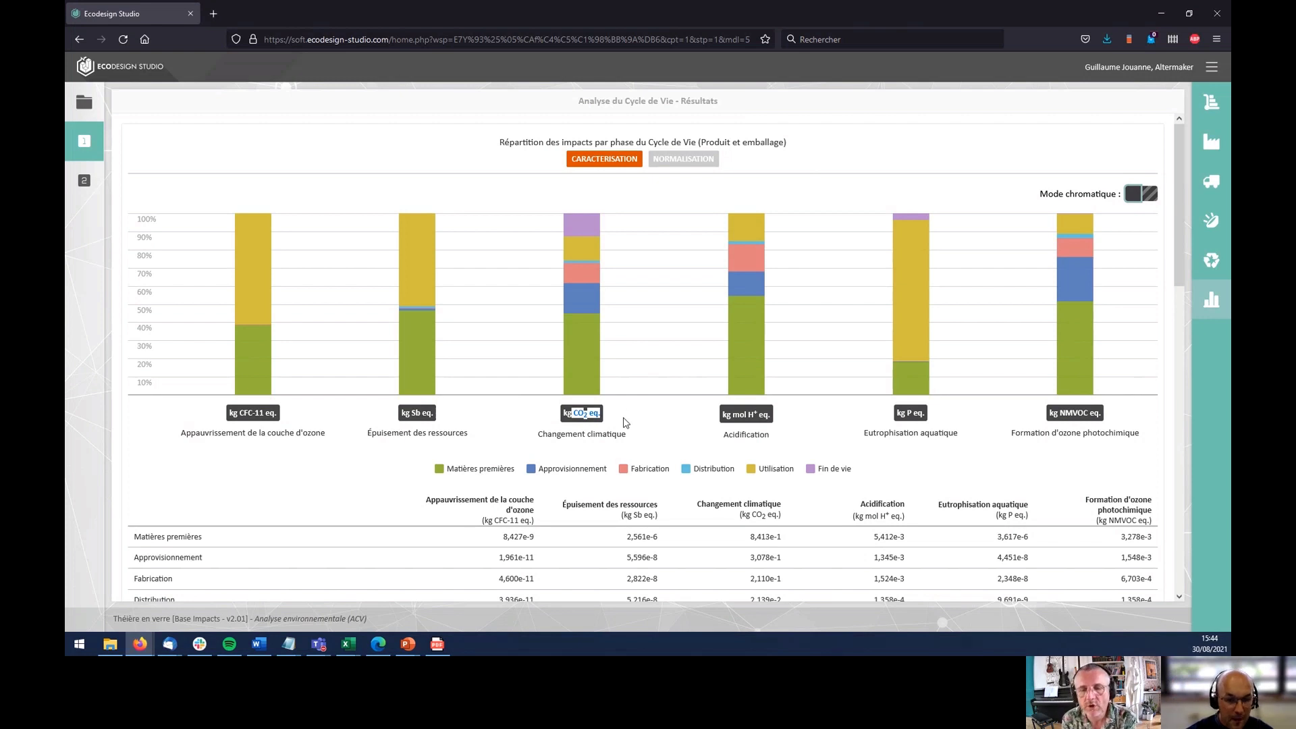
pyautogui.click(555, 450)
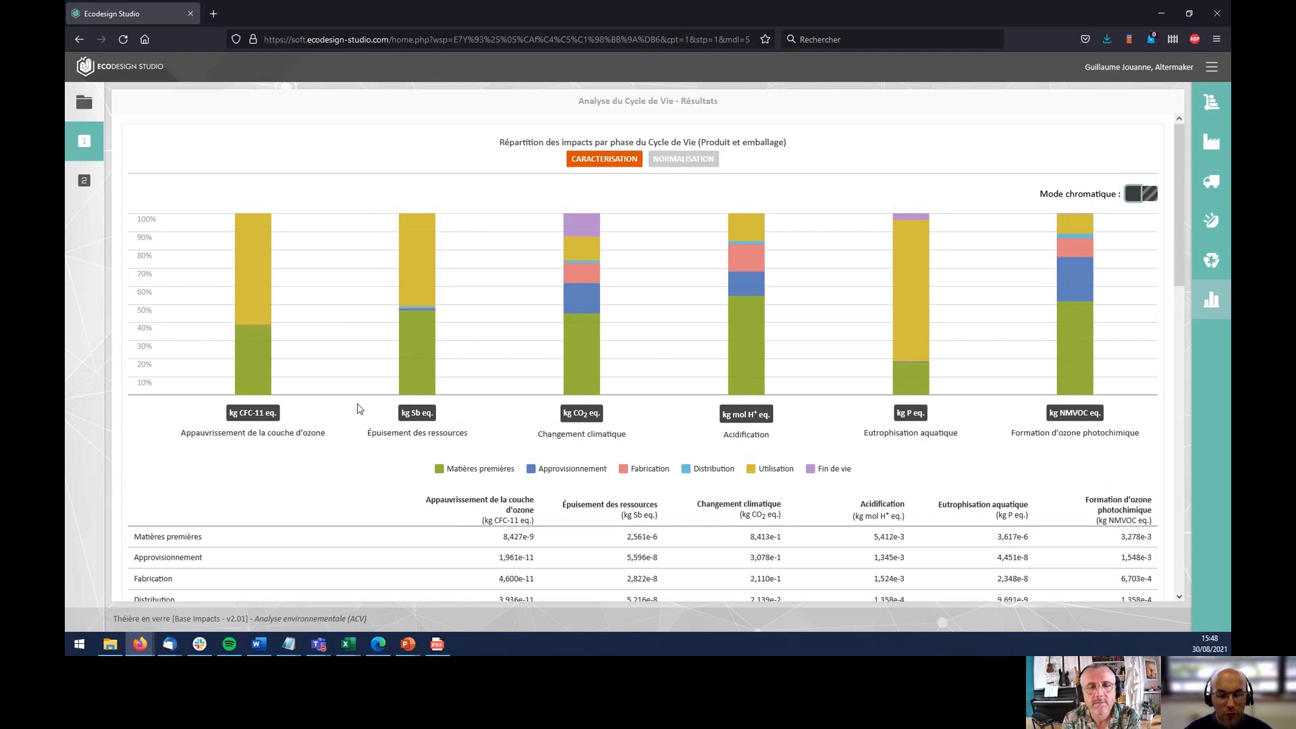
pyautogui.scroll(-2, 840, 462)
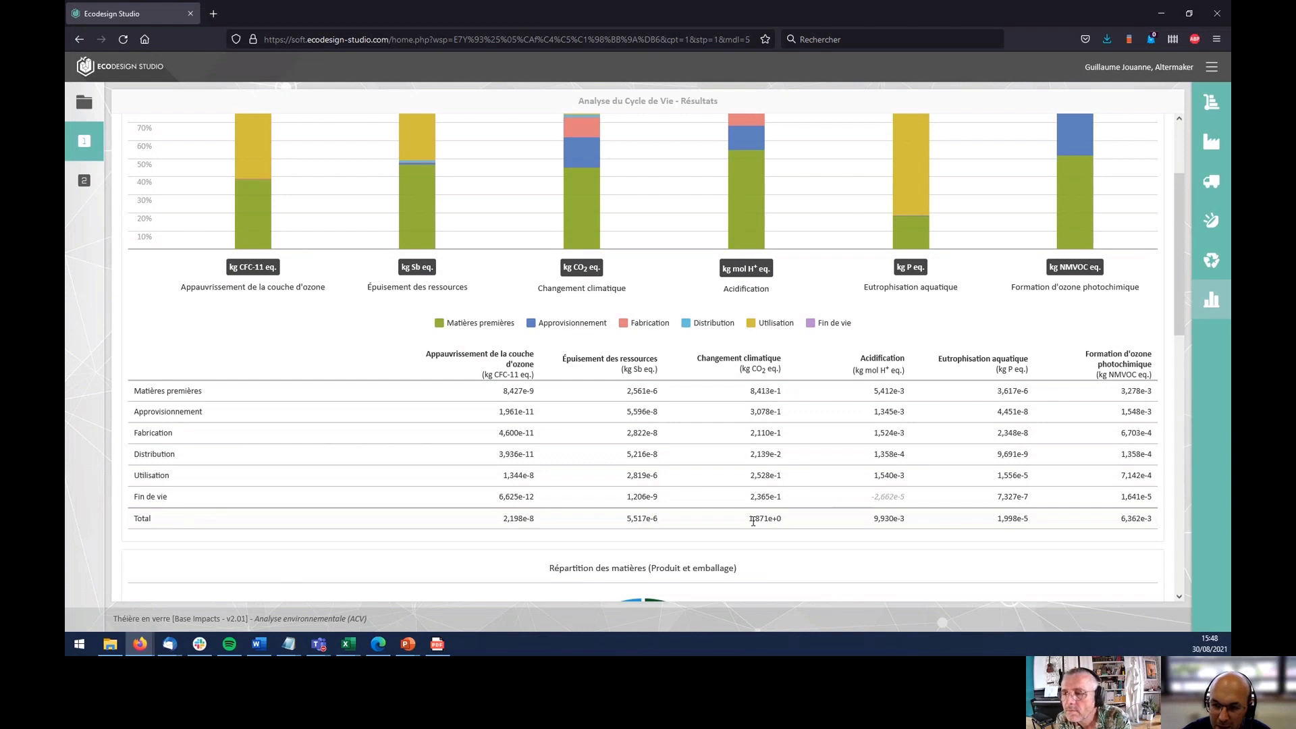
pyautogui.moveTo(743, 521); pyautogui.dragTo(783, 526)
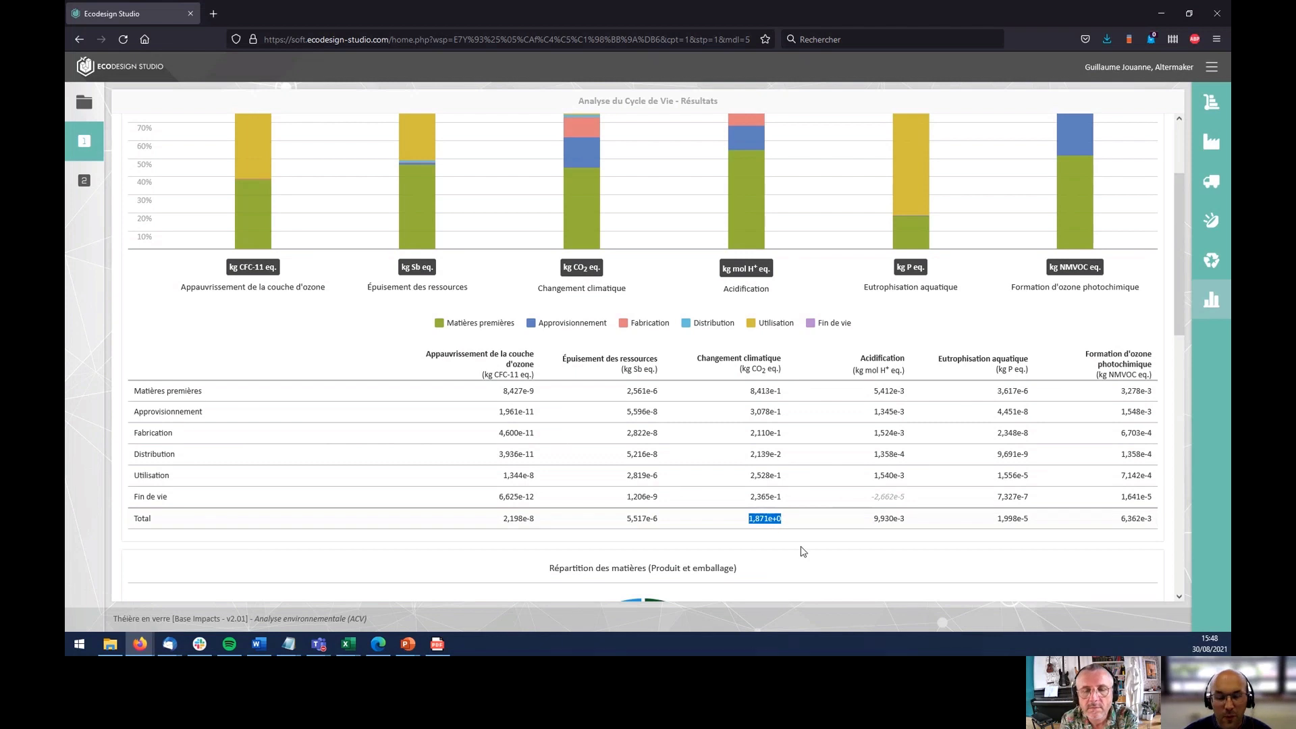
# - Open the component breakdown of Changement climatique for Matières premières and examine Verre courbé's shares of the life cycle and raw materials
pyautogui.scroll(4, 721, 505)
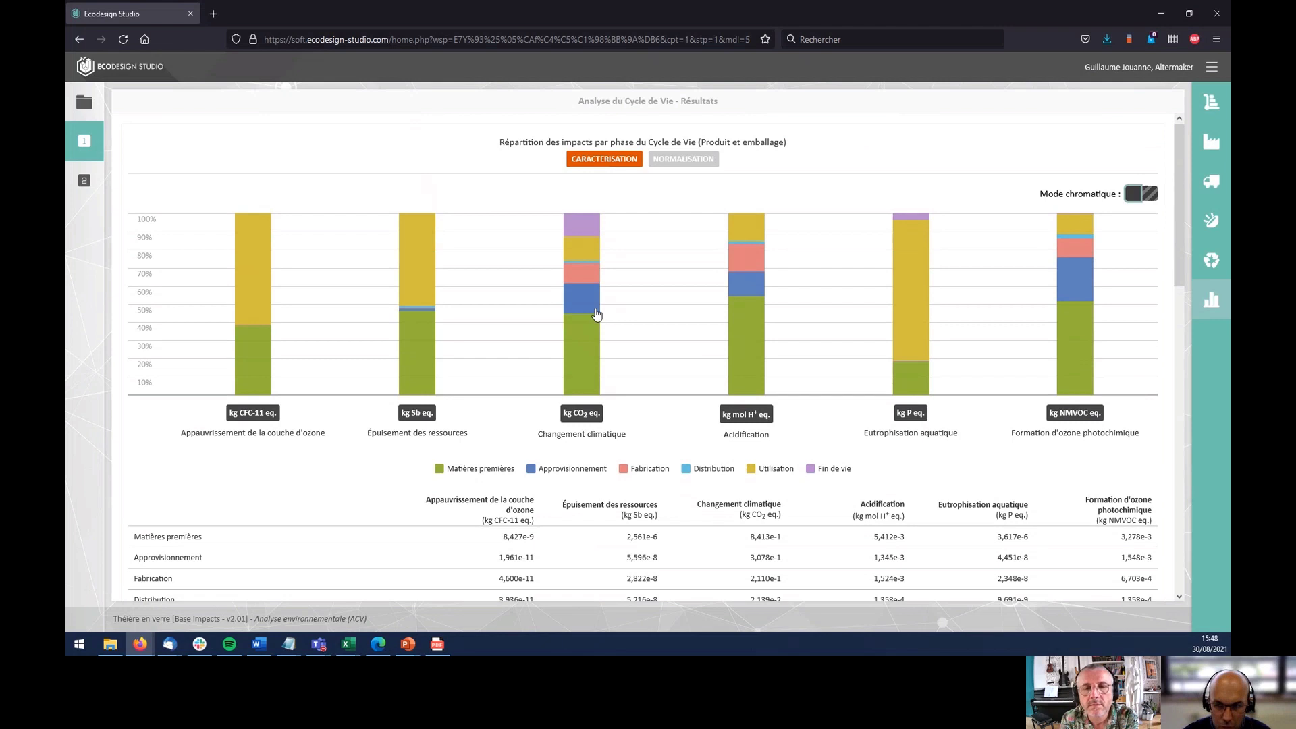
pyautogui.moveTo(596, 359)
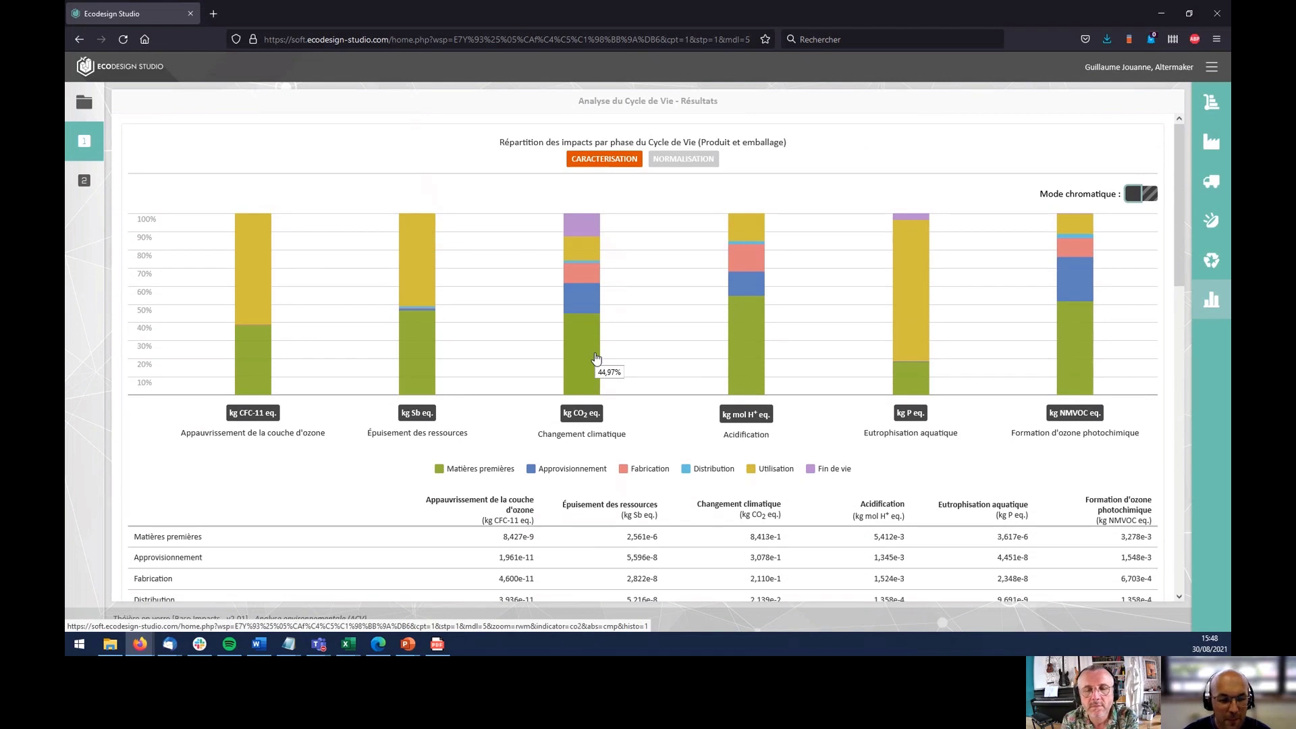
pyautogui.click(596, 358)
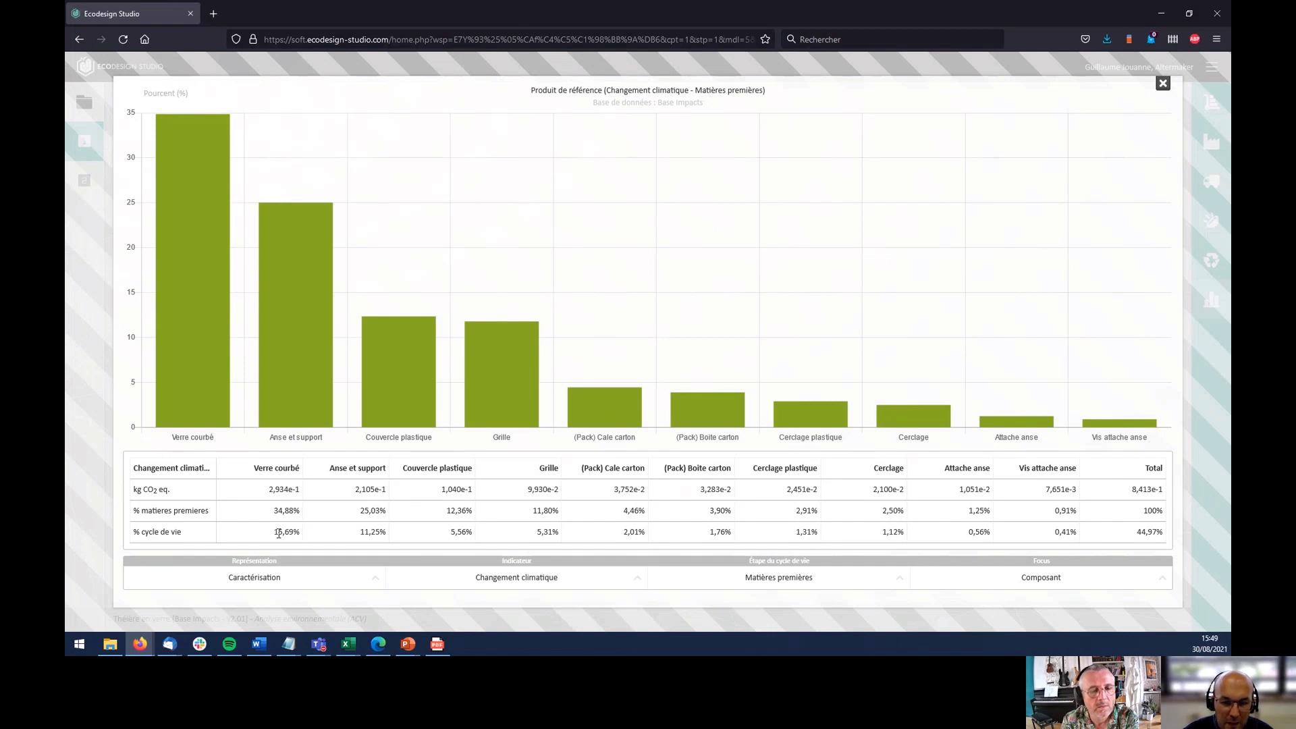
pyautogui.moveTo(278, 534); pyautogui.dragTo(302, 539)
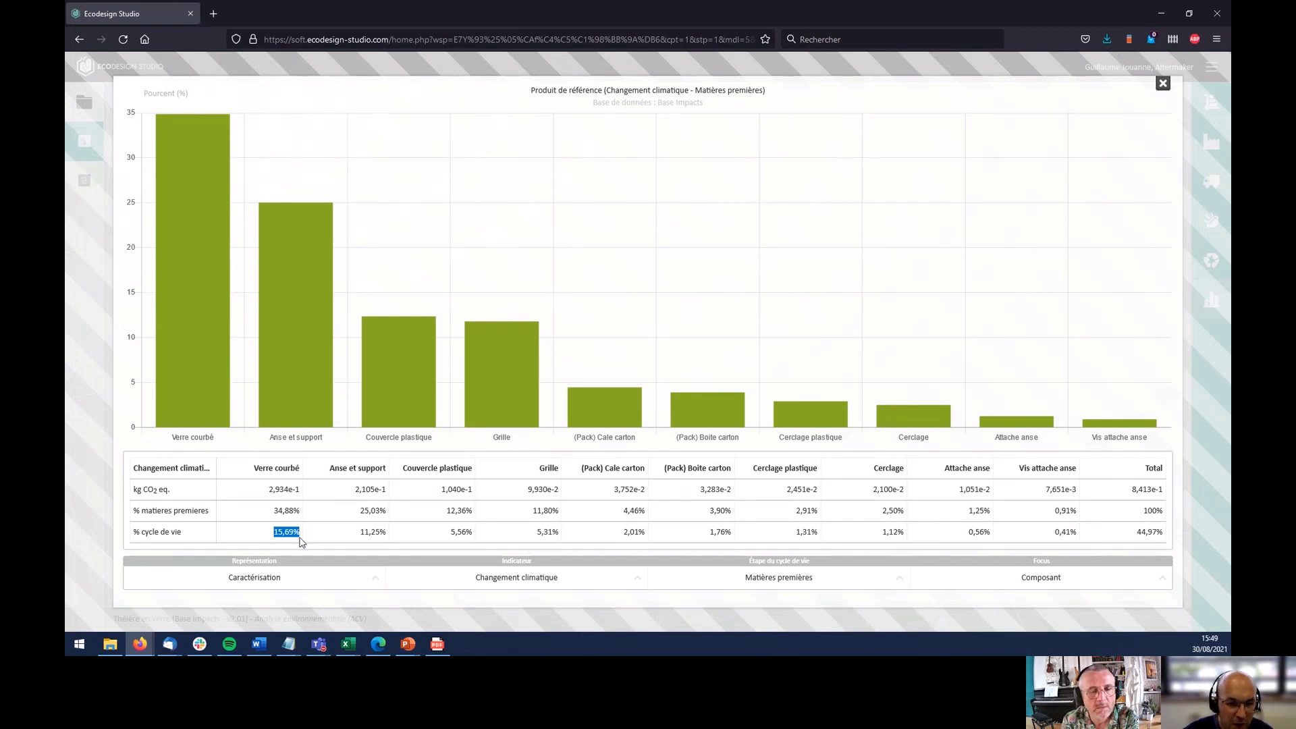
pyautogui.click(263, 516)
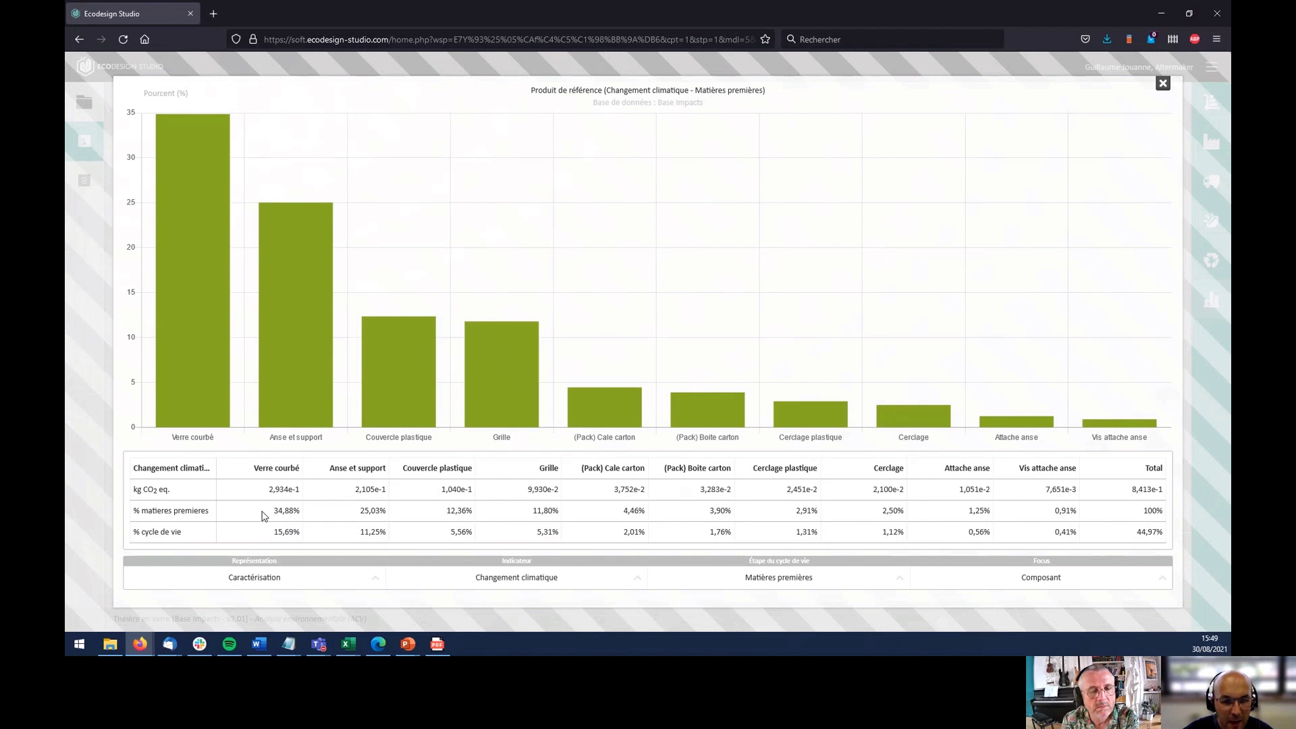
pyautogui.moveTo(262, 511); pyautogui.dragTo(303, 511)
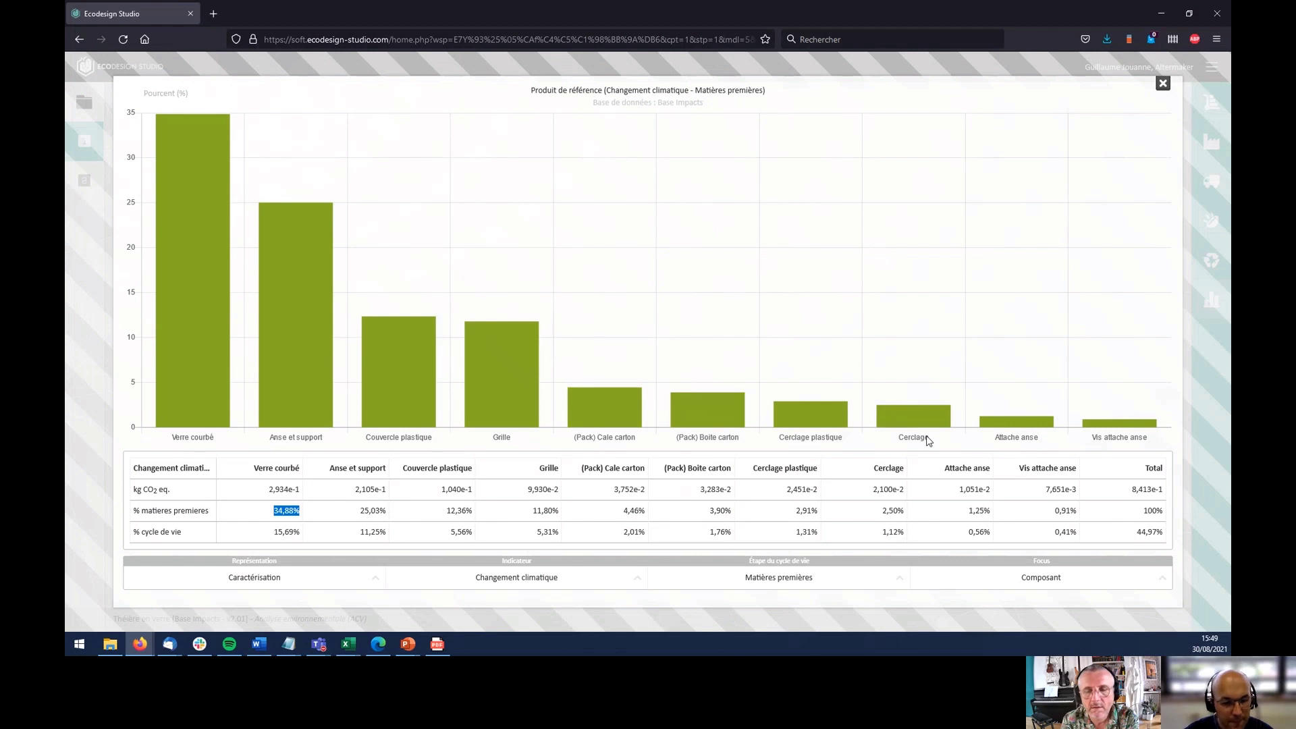
# - Set the focus of the Changement climatique breakdown to Matière and inspect the Verre courbé, RER contribution
pyautogui.click(487, 582)
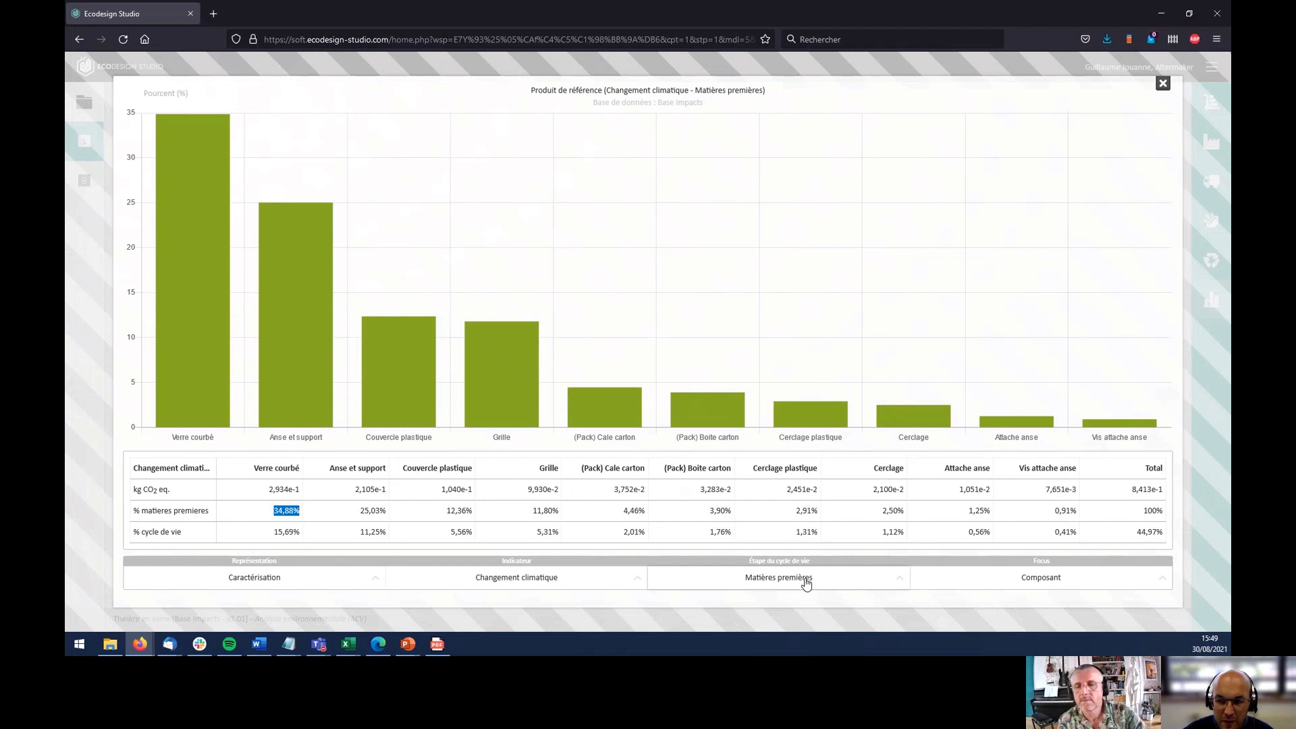
pyautogui.moveTo(1068, 583)
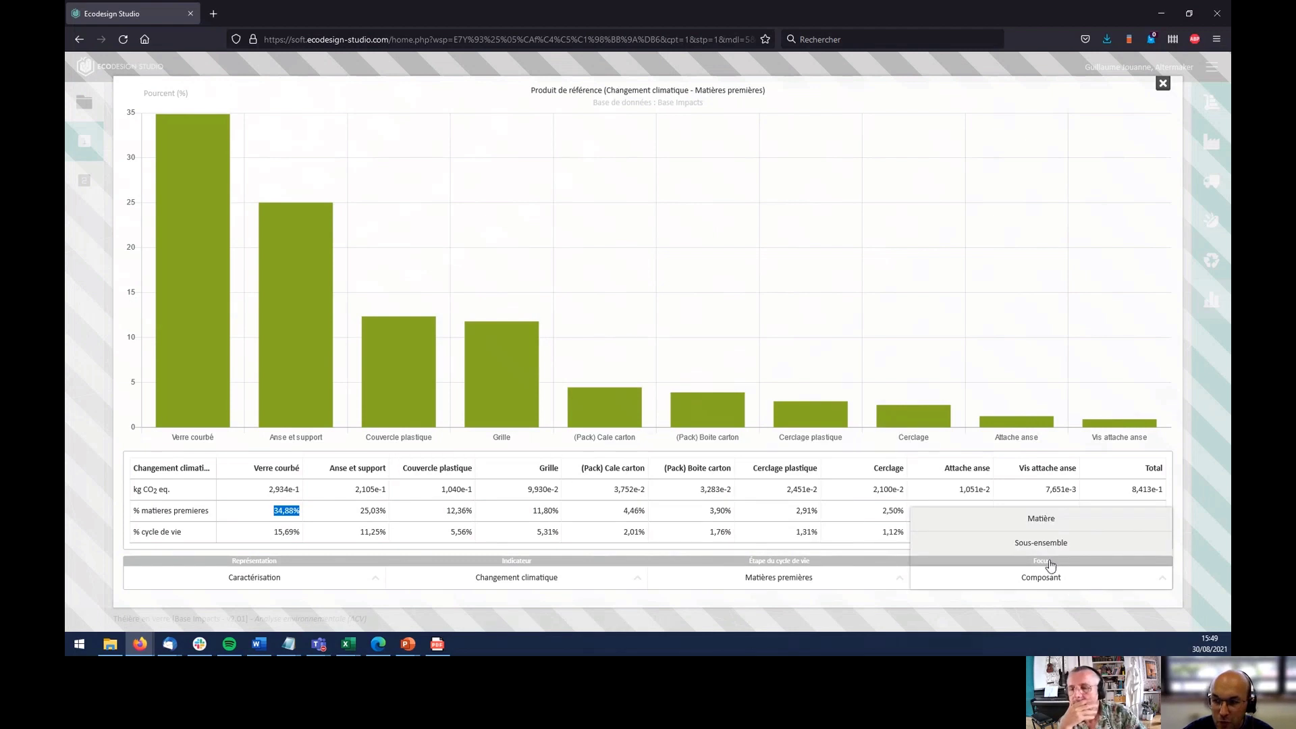
pyautogui.click(1046, 520)
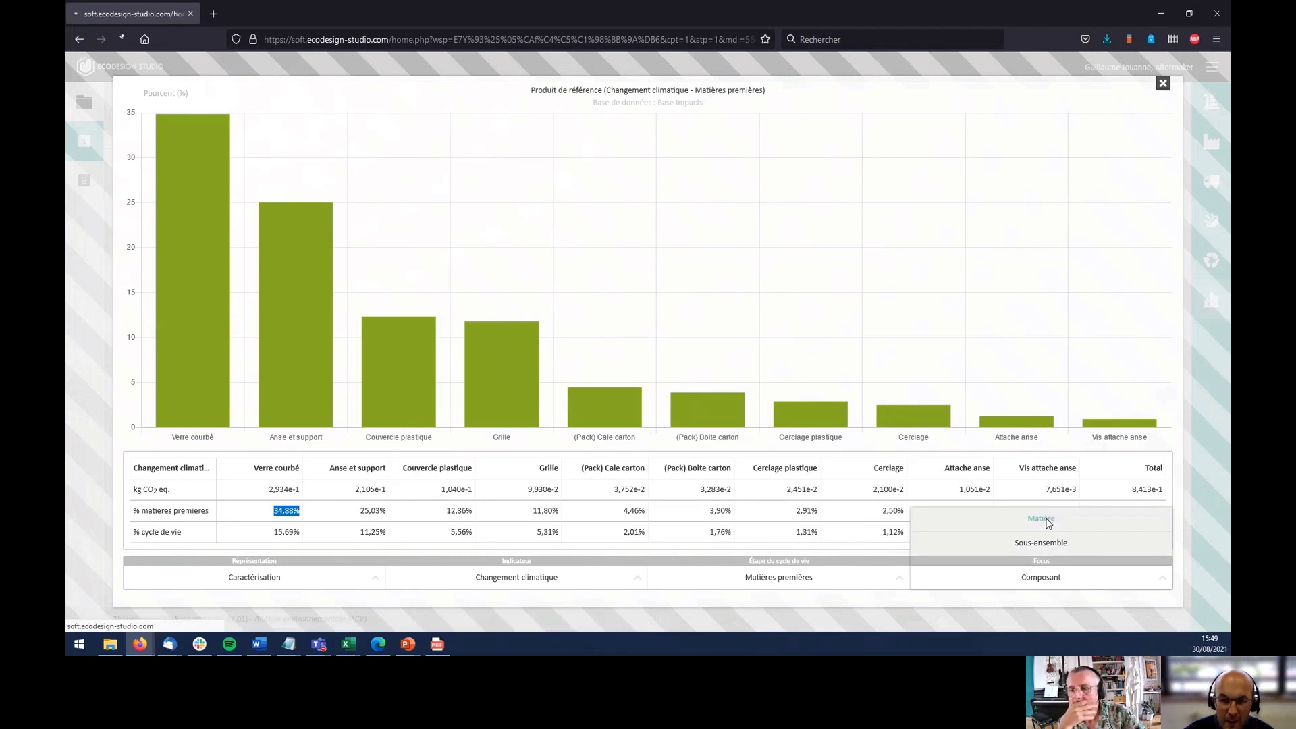
pyautogui.moveTo(195, 378)
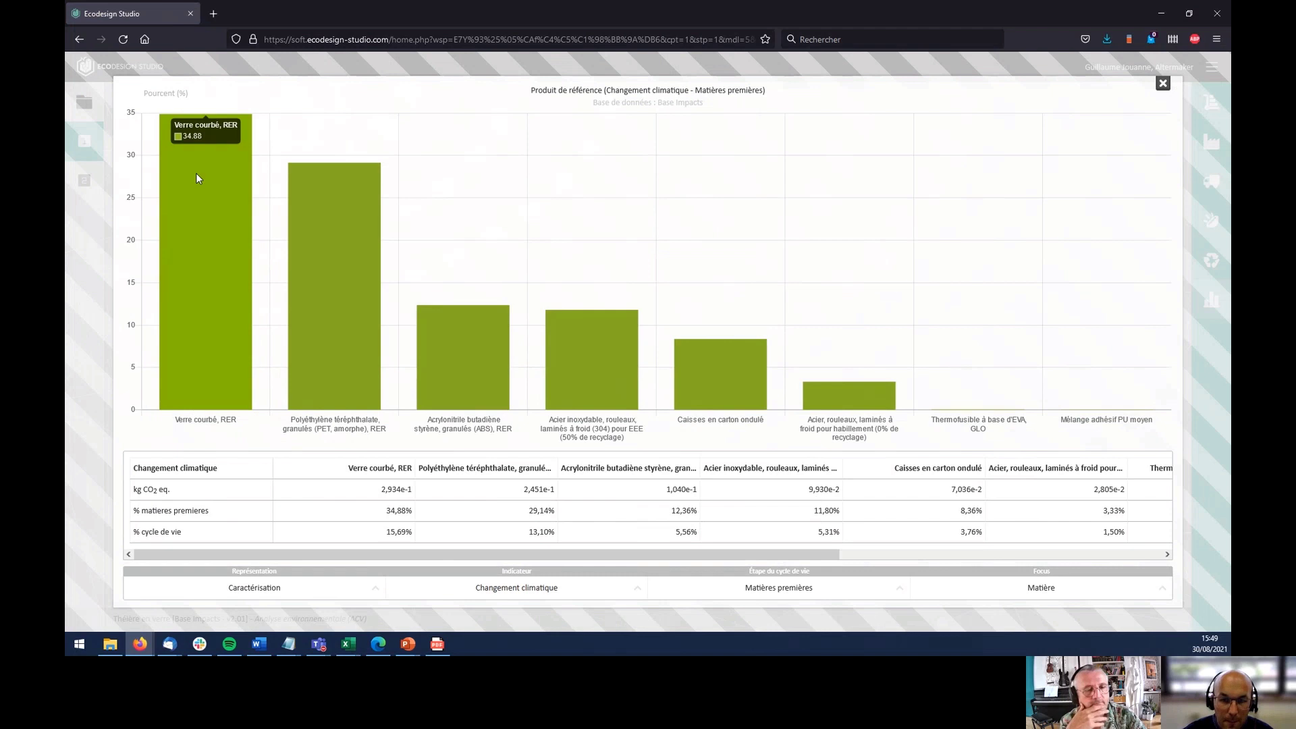
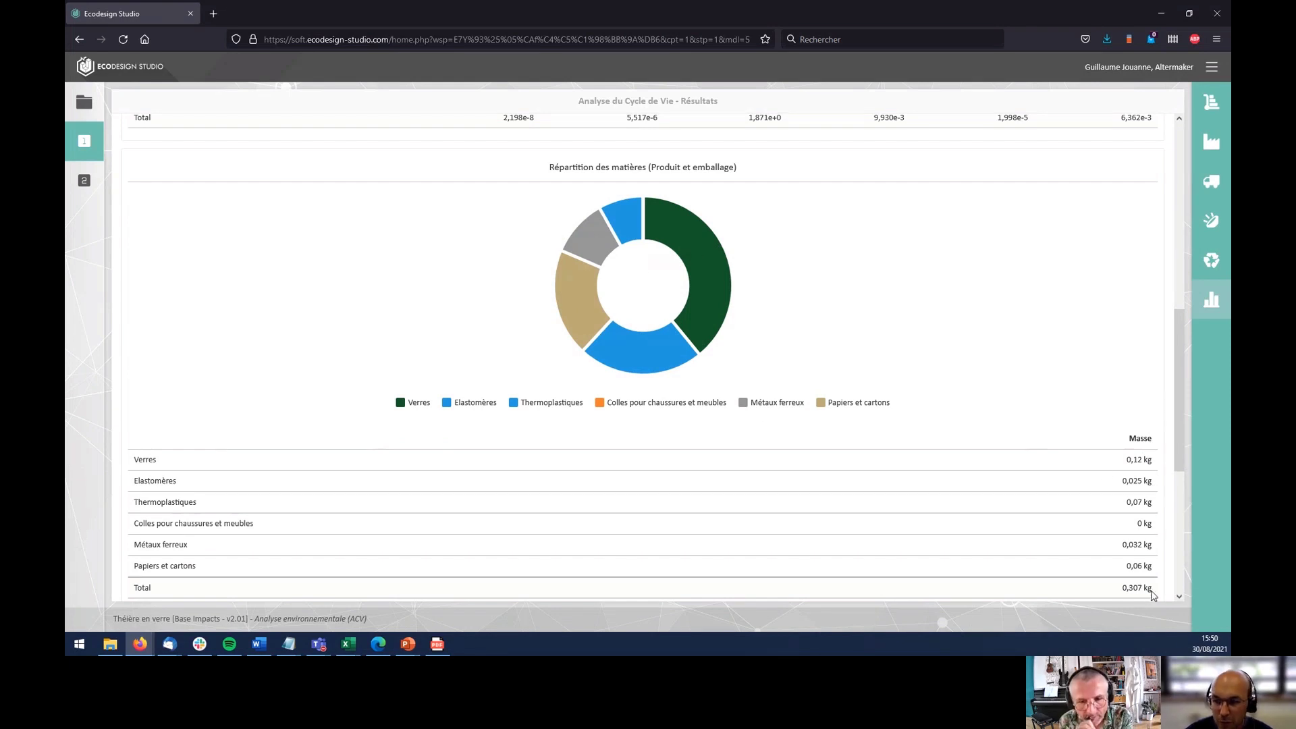
# - Review the material distribution and cost analysis in the results, and open the multi-criteria analysis
pyautogui.scroll(-3, 869, 371)
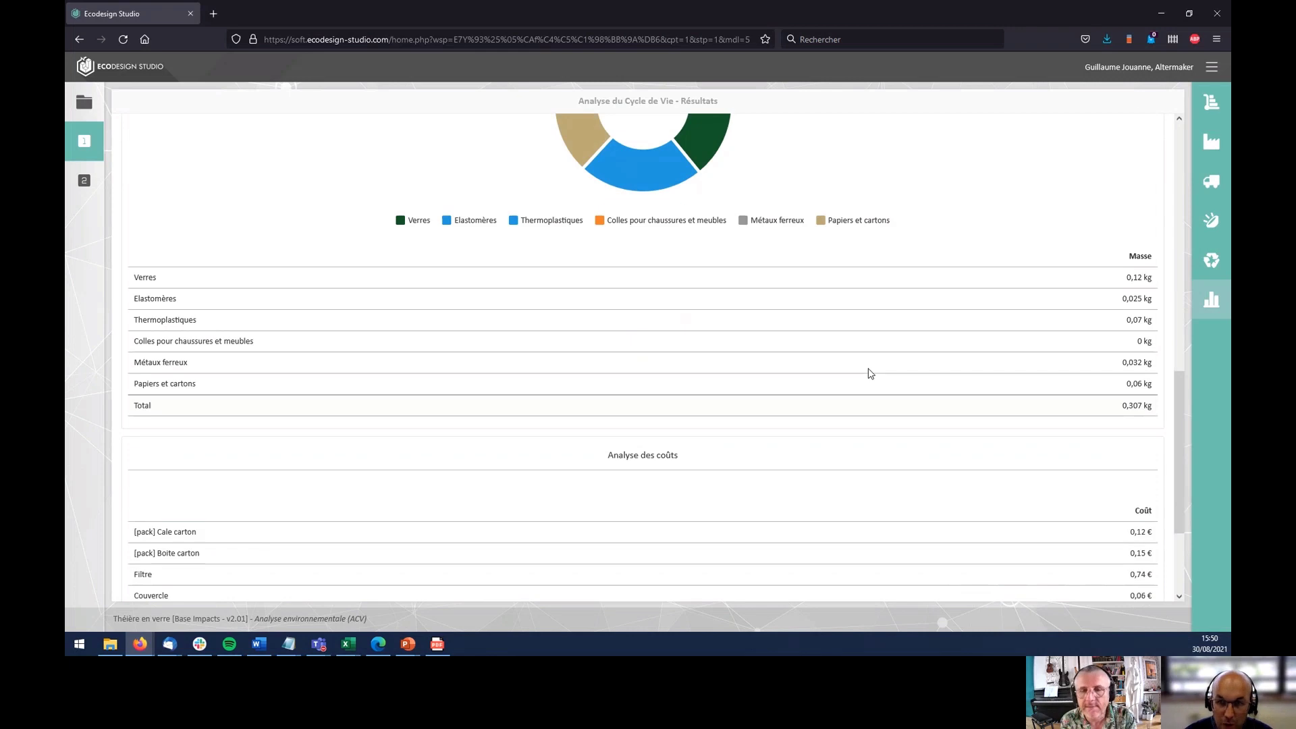
pyautogui.scroll(2, 868, 372)
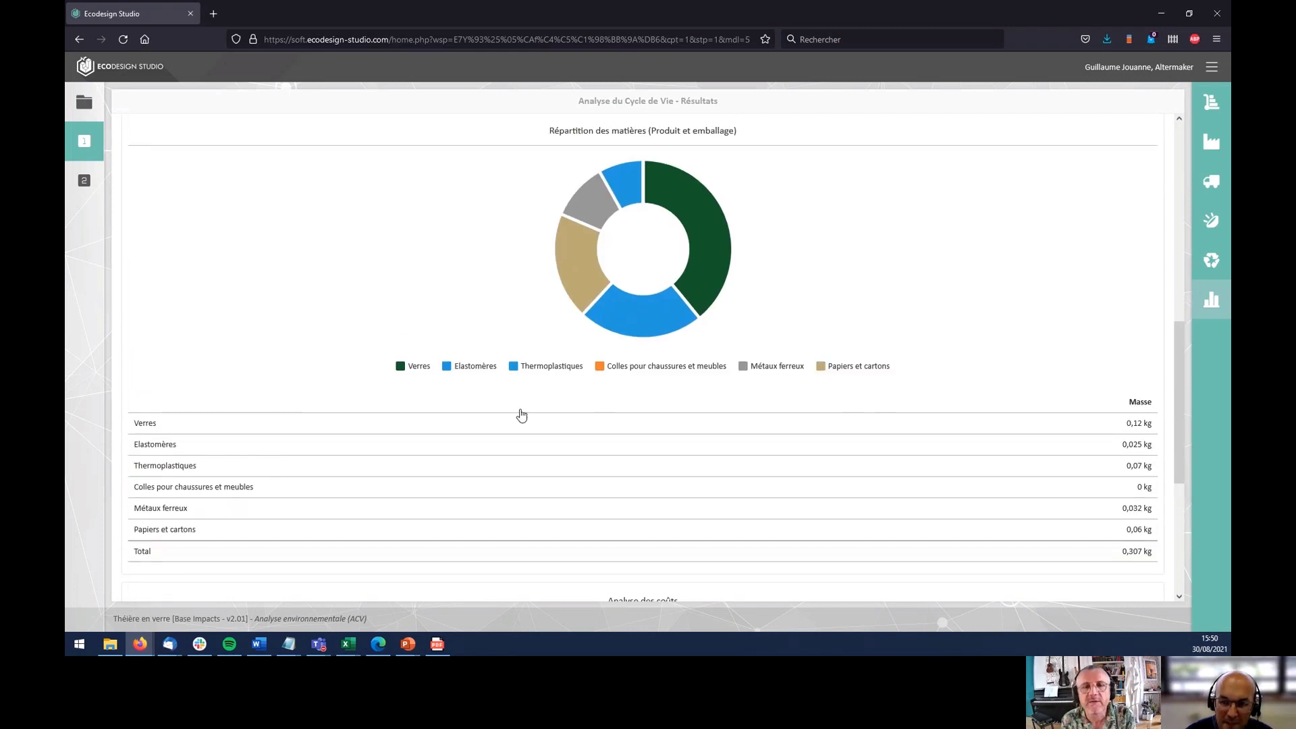
pyautogui.scroll(-5, 802, 376)
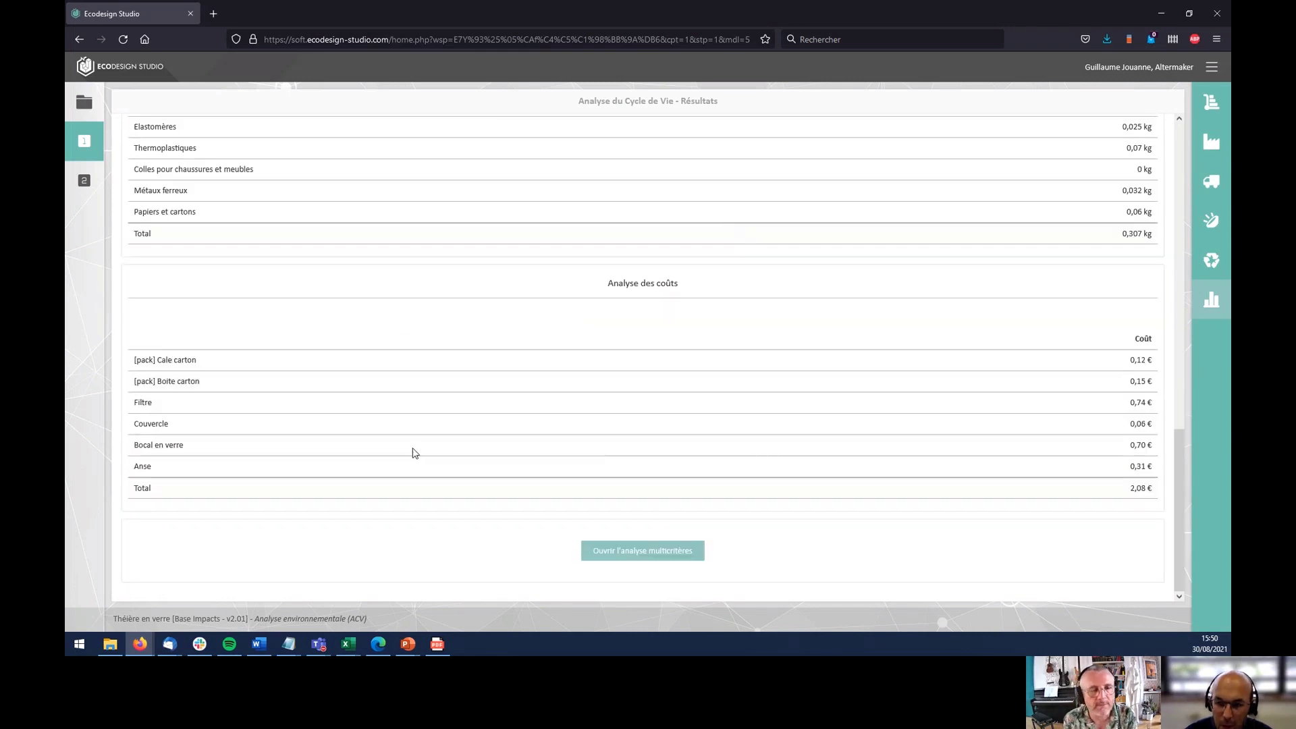
pyautogui.click(642, 550)
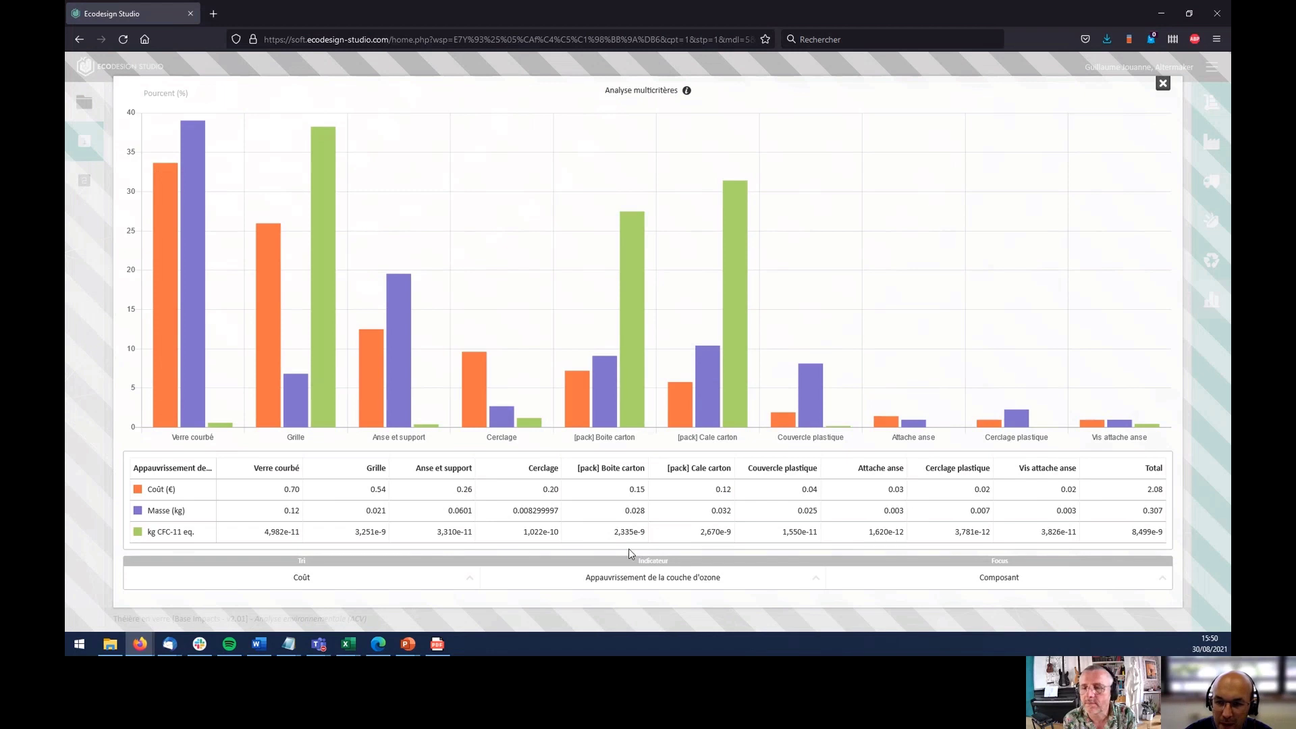
# - Set the multi-criteria analysis indicator to Changement climatique and examine the Coût, Masse and kg CO2 eq. rows
pyautogui.click(647, 577)
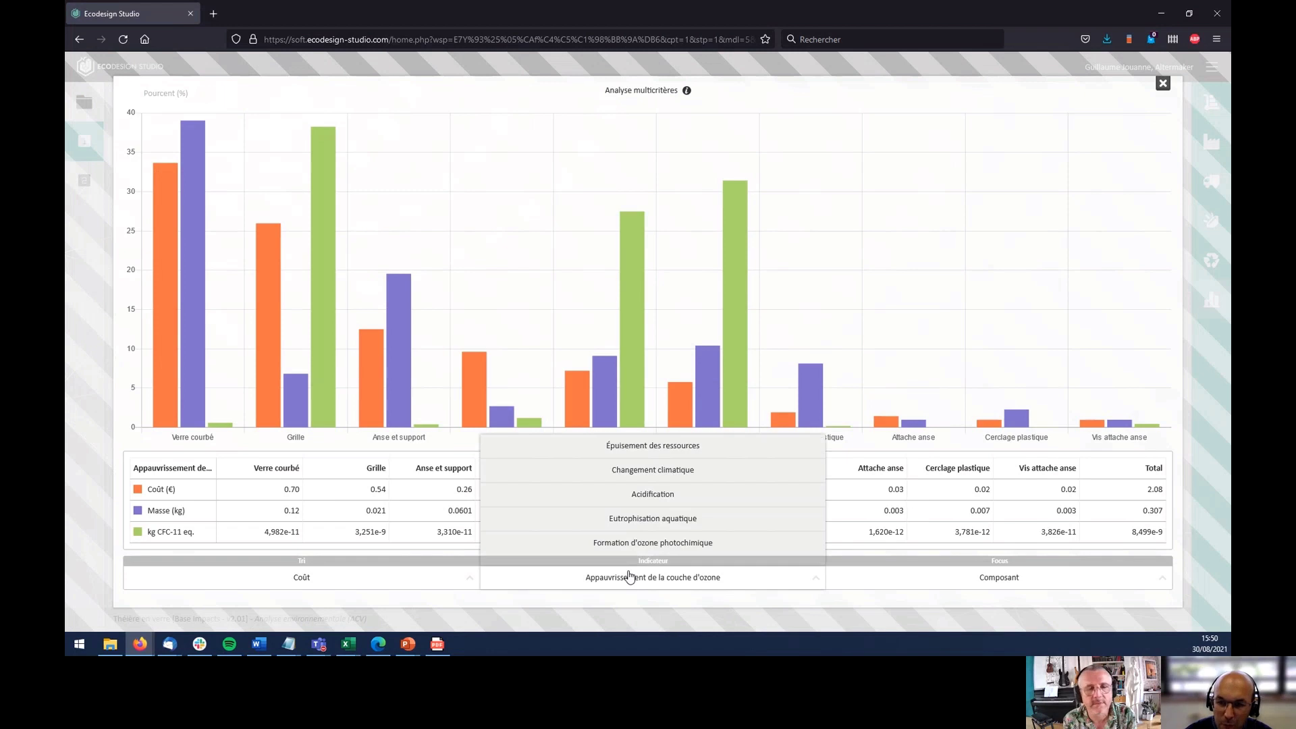
pyautogui.click(637, 479)
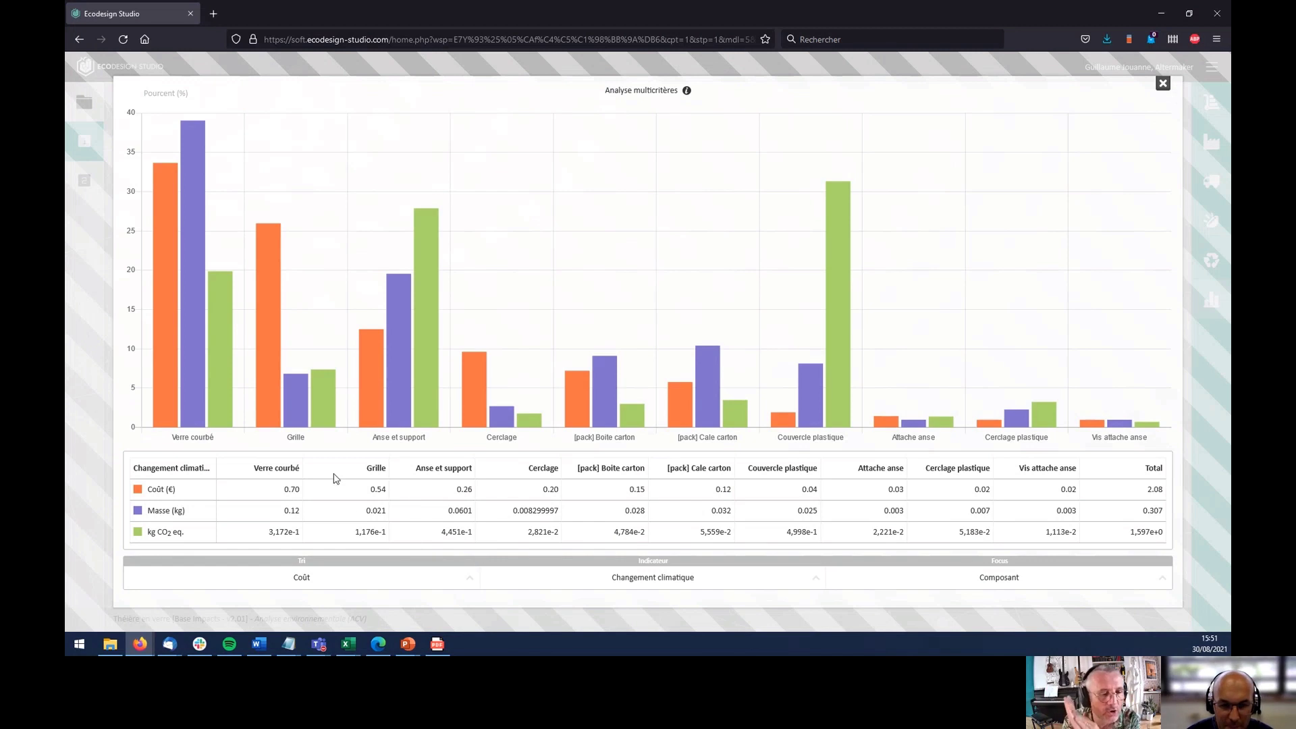
pyautogui.moveTo(176, 489); pyautogui.dragTo(148, 491)
pyautogui.click(197, 492)
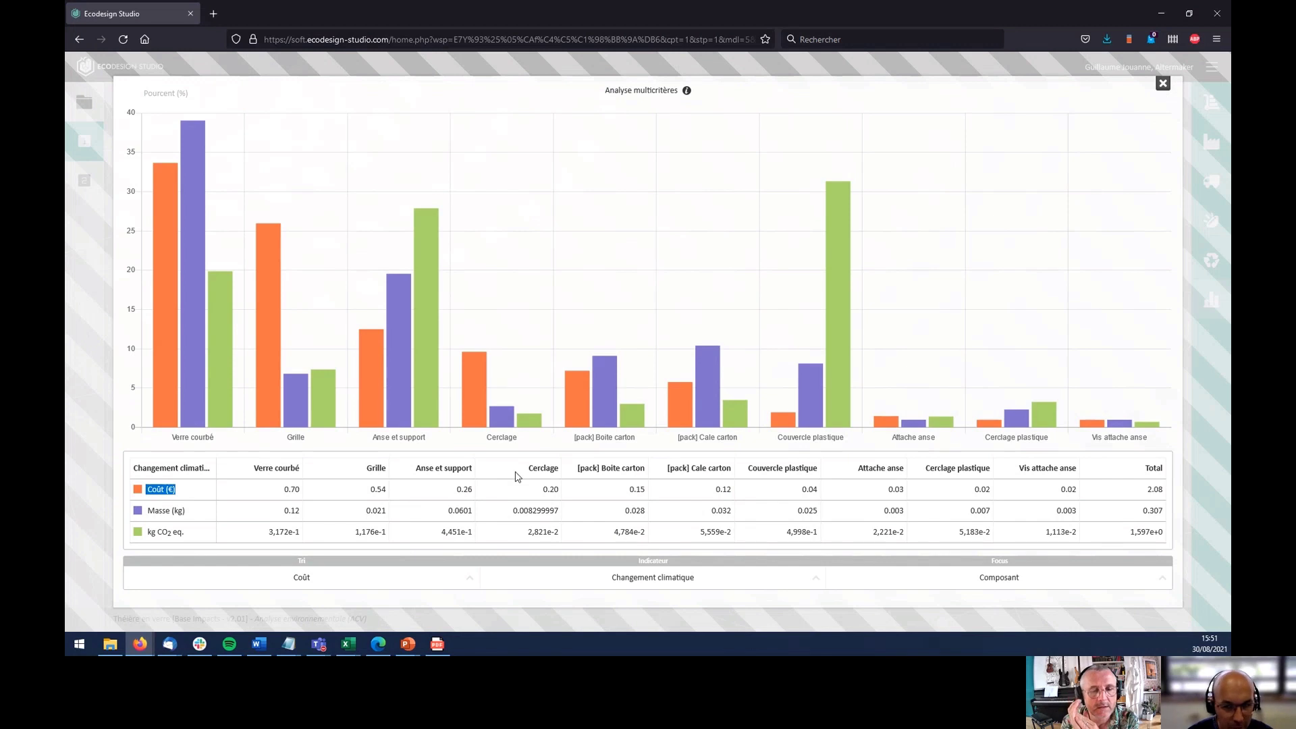
pyautogui.moveTo(199, 512); pyautogui.dragTo(143, 536)
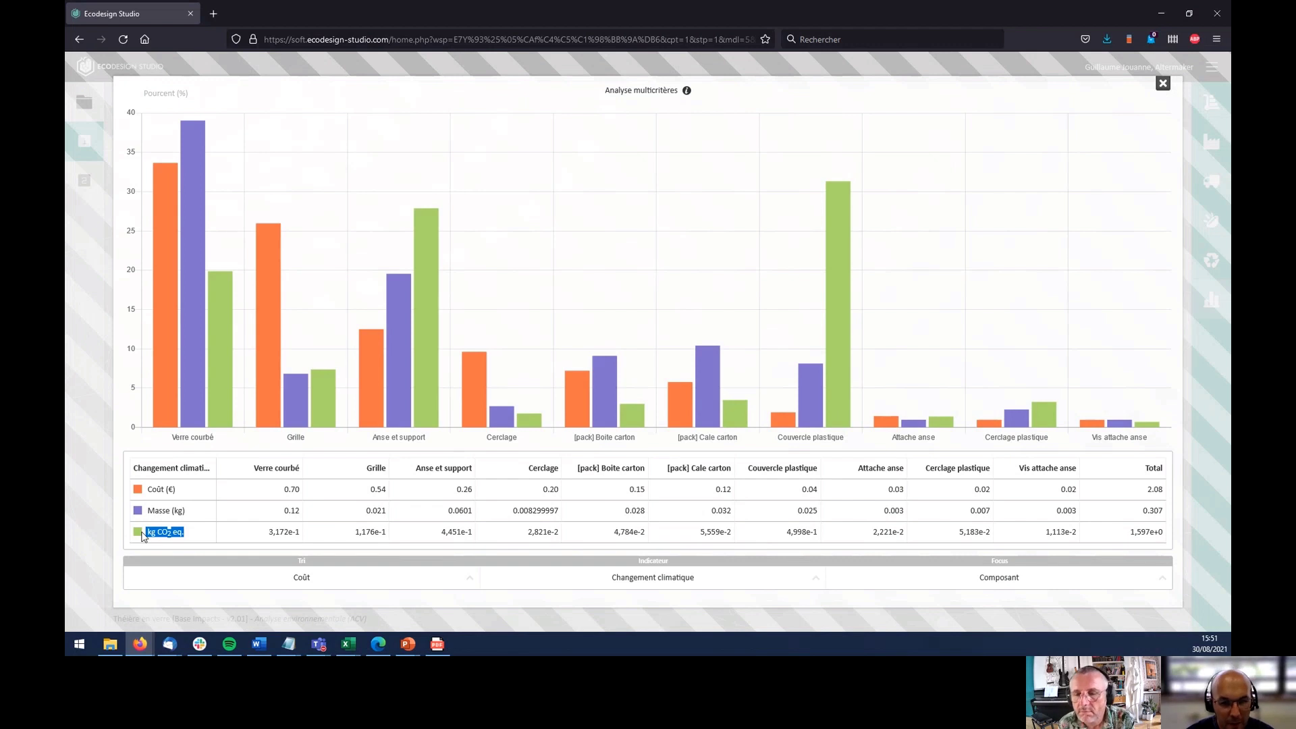
pyautogui.click(362, 454)
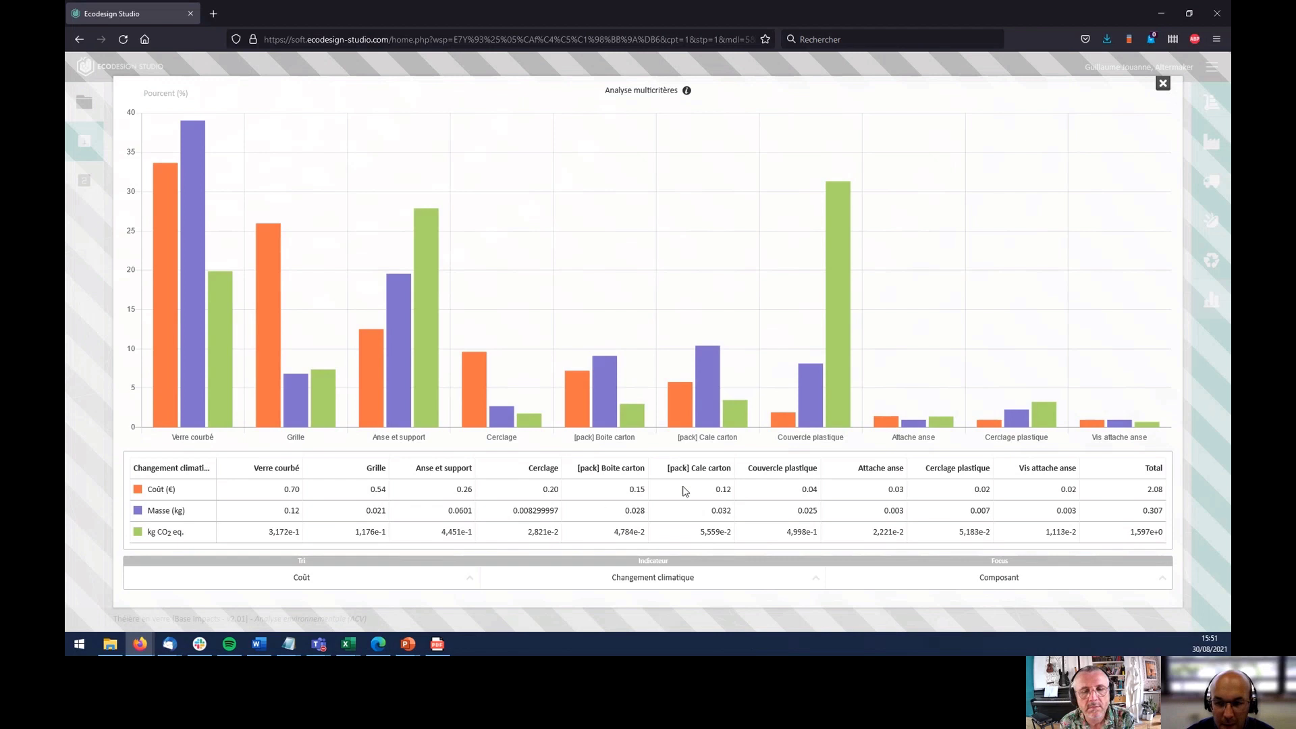
# - Sort the multi-criteria analysis by Impact, inspect the Verre courbé and Couvercle plastique bars, and close the analysis
pyautogui.click(419, 579)
pyautogui.click(401, 546)
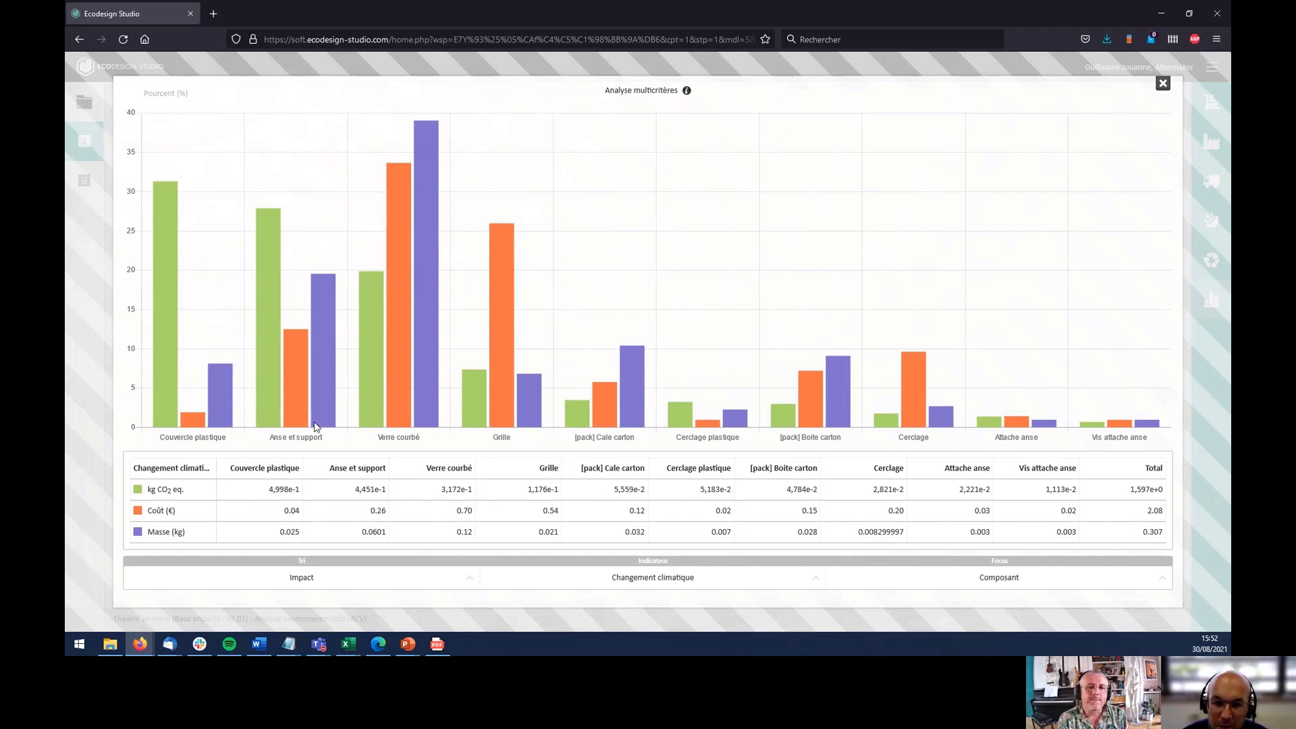
pyautogui.moveTo(424, 132)
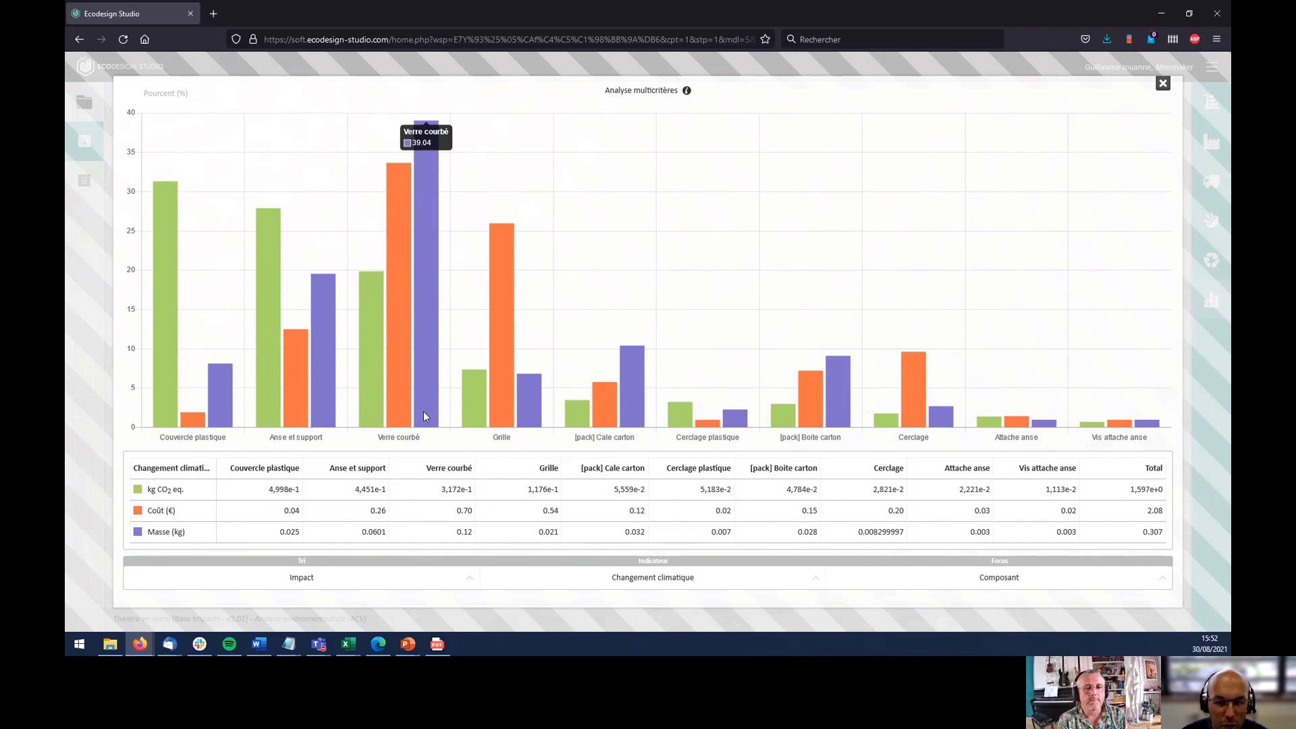
pyautogui.moveTo(370, 308)
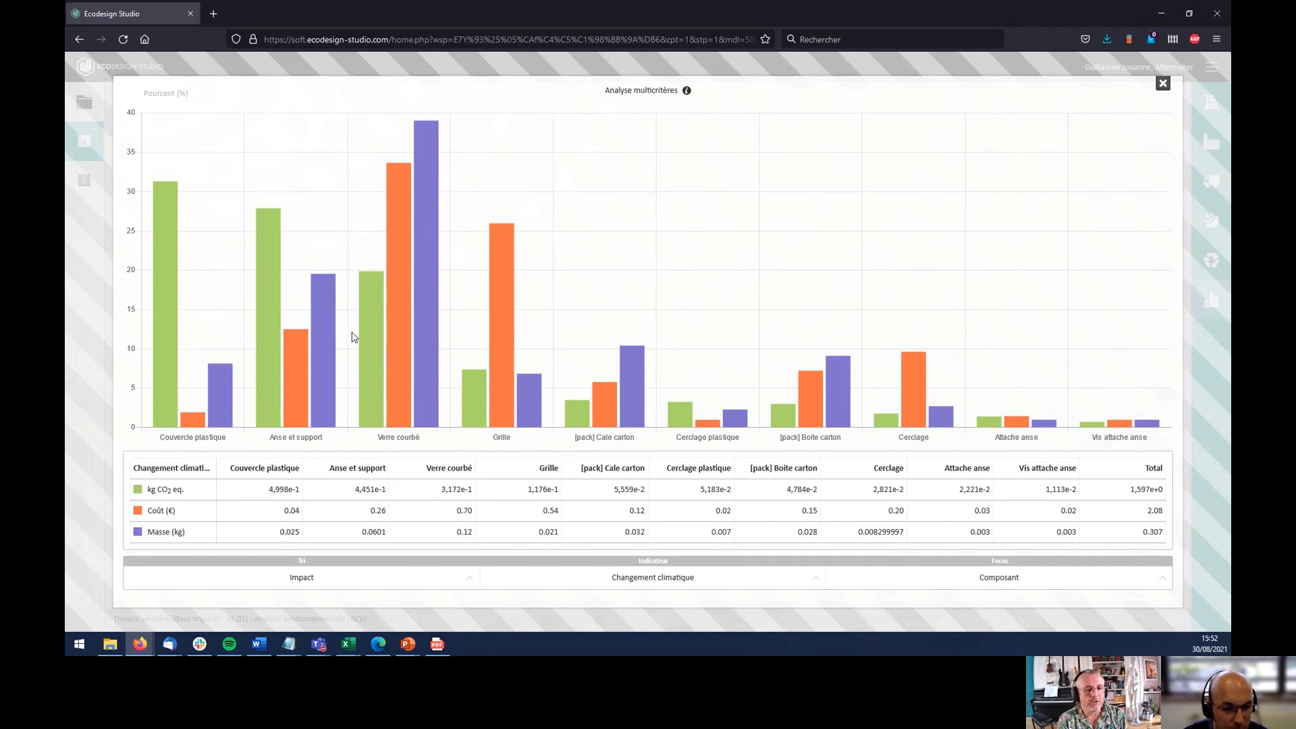
pyautogui.moveTo(236, 422)
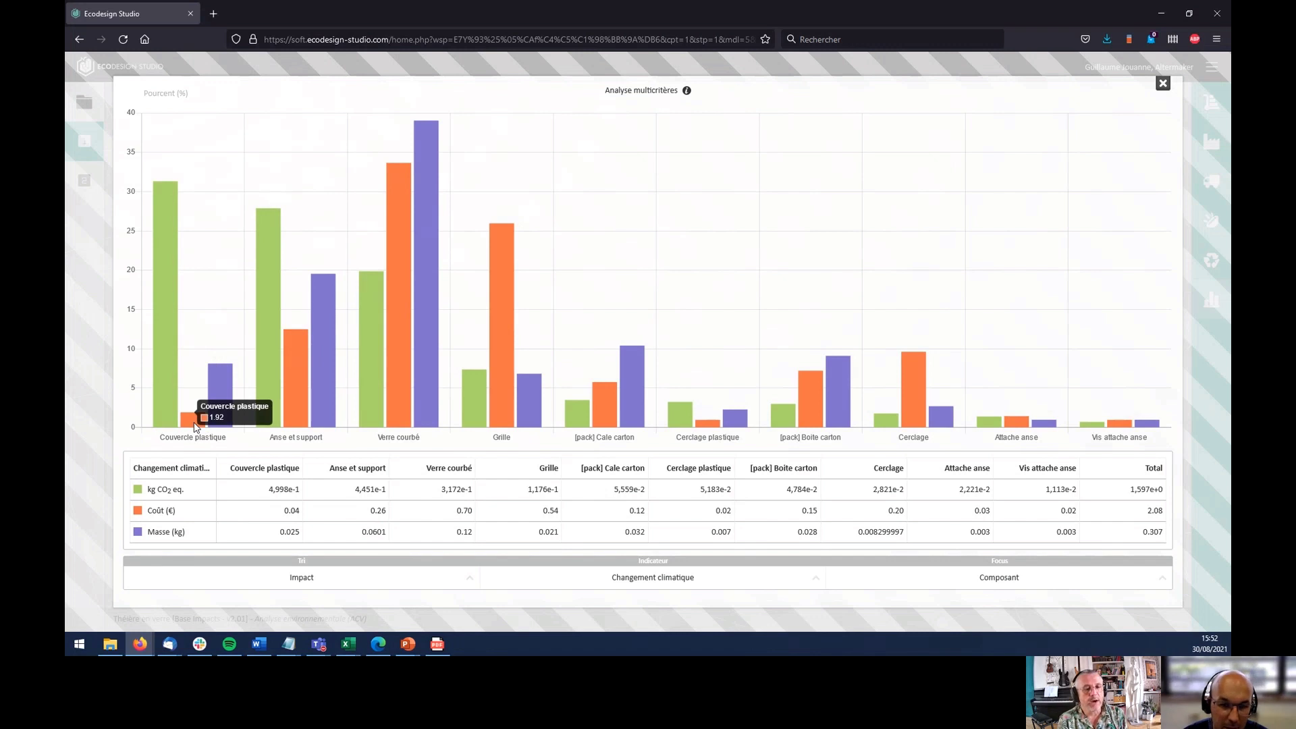
pyautogui.moveTo(162, 384)
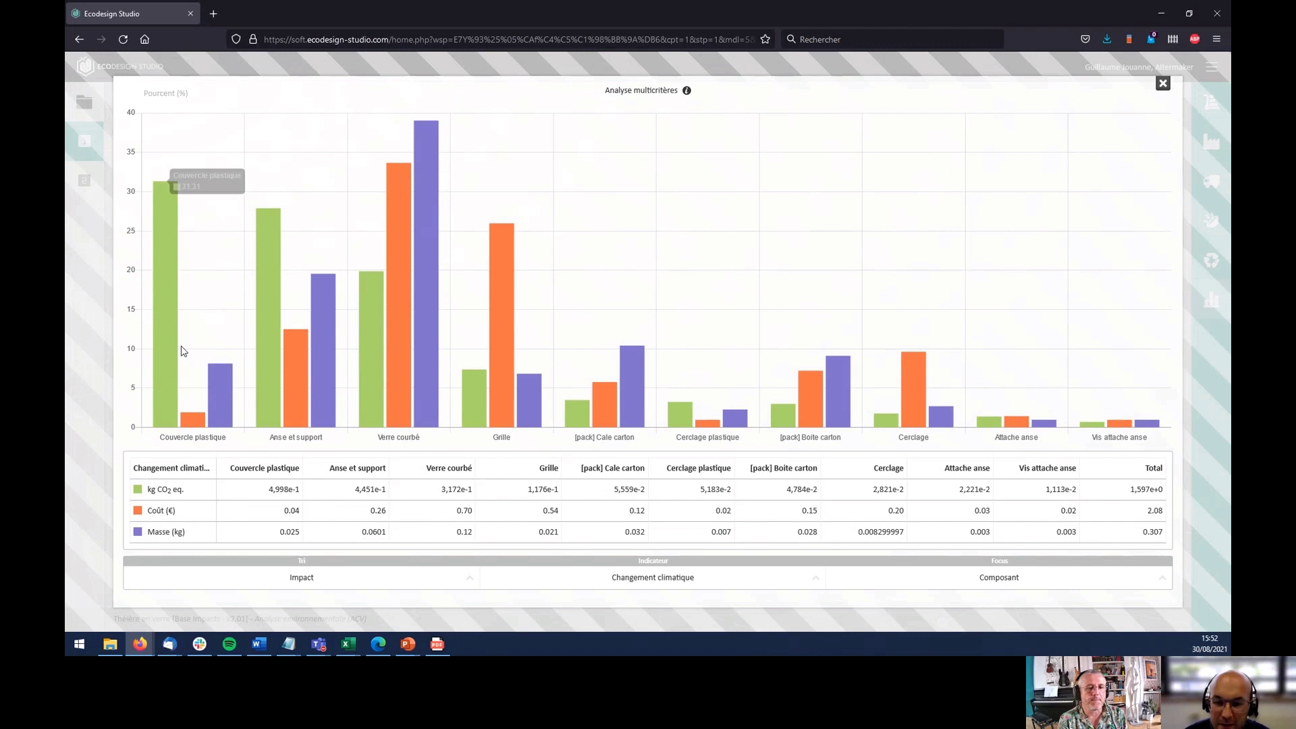
pyautogui.click(1162, 85)
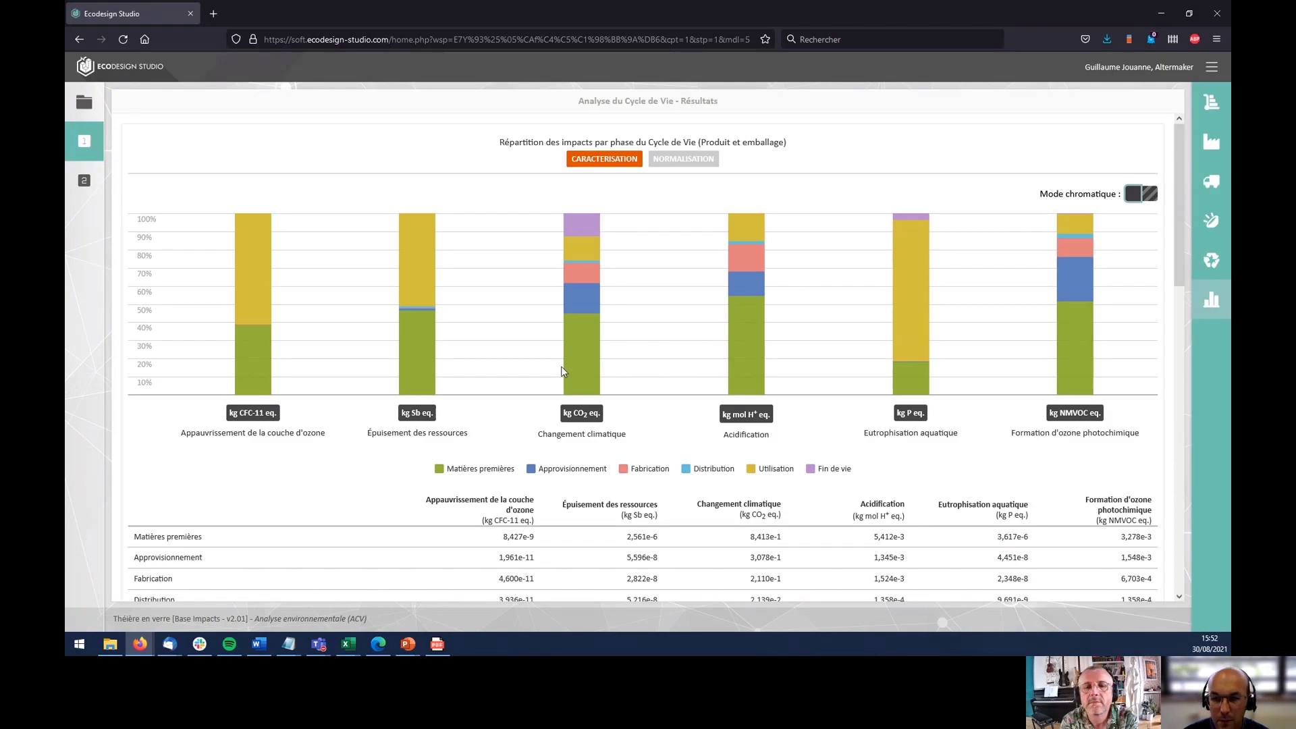
# - Compare the life cycle impacts in Normalisation and Caractérisation views, and preview the patterned chromatic mode before restoring solid colours
pyautogui.moveTo(417, 351)
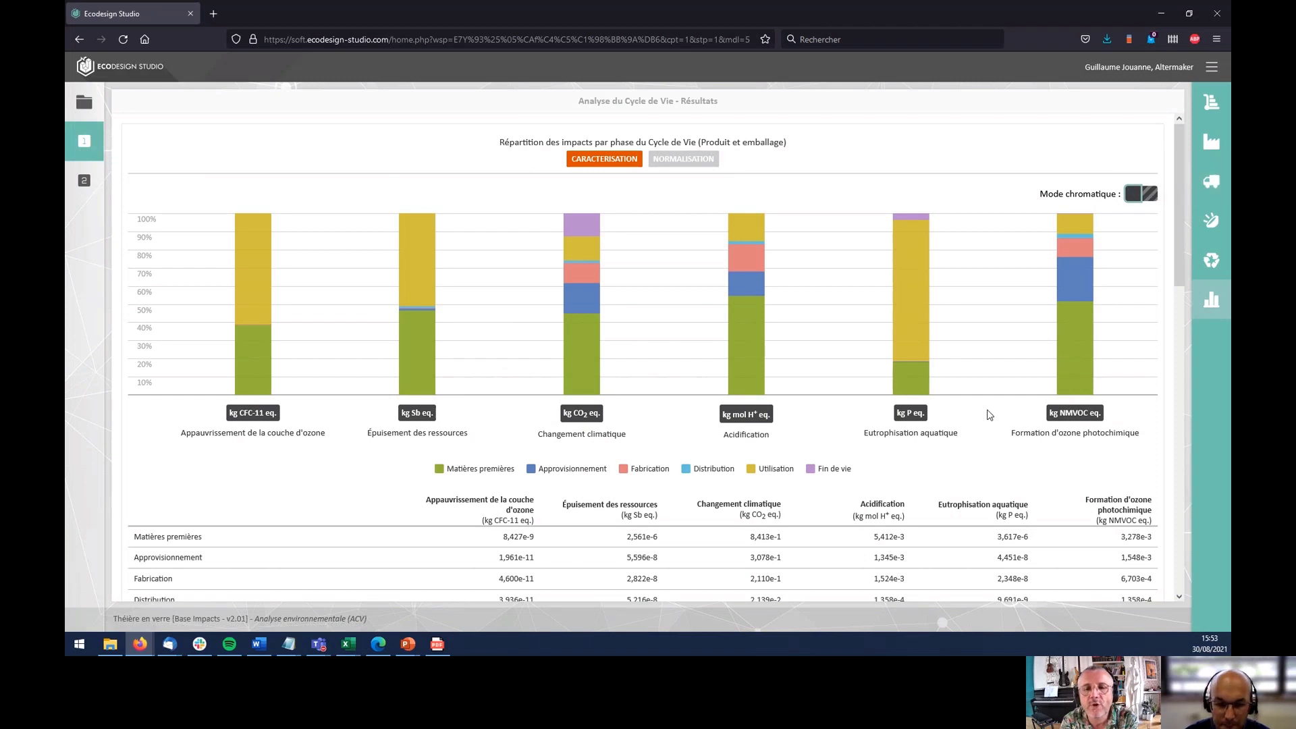
pyautogui.click(690, 163)
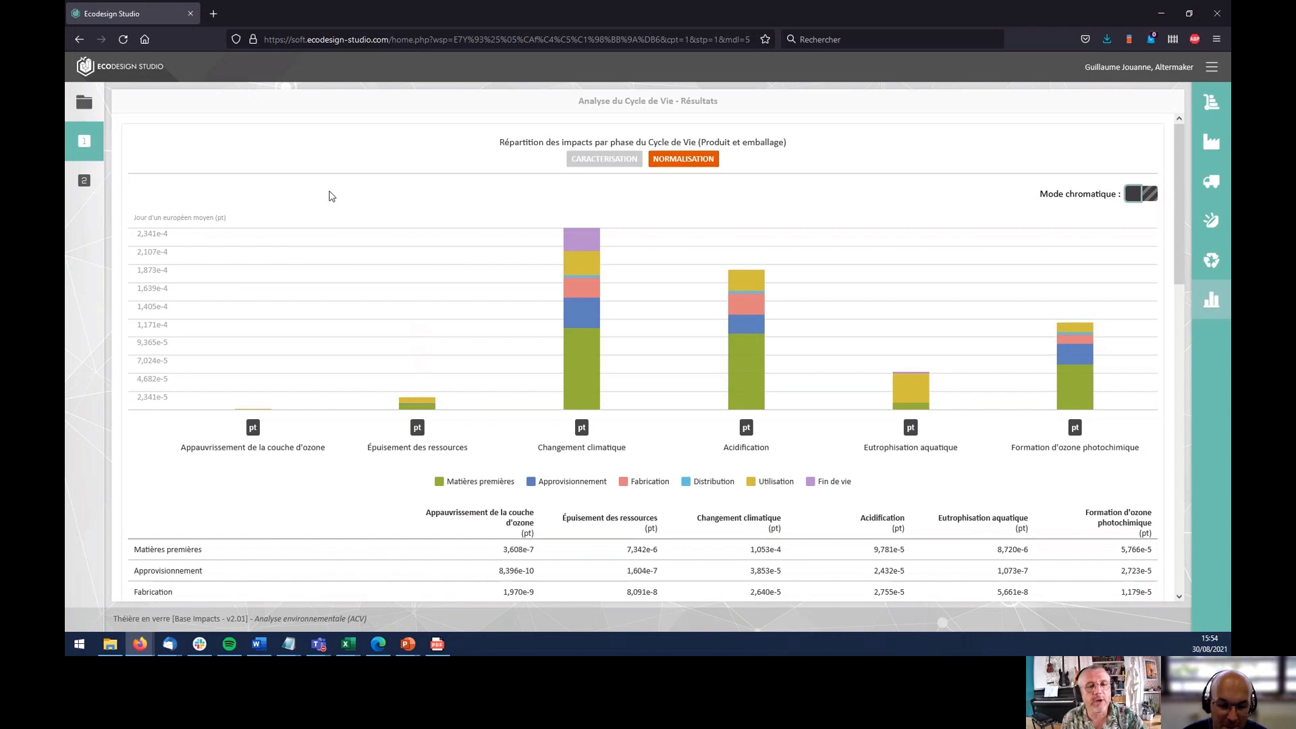
pyautogui.doubleClick(140, 218)
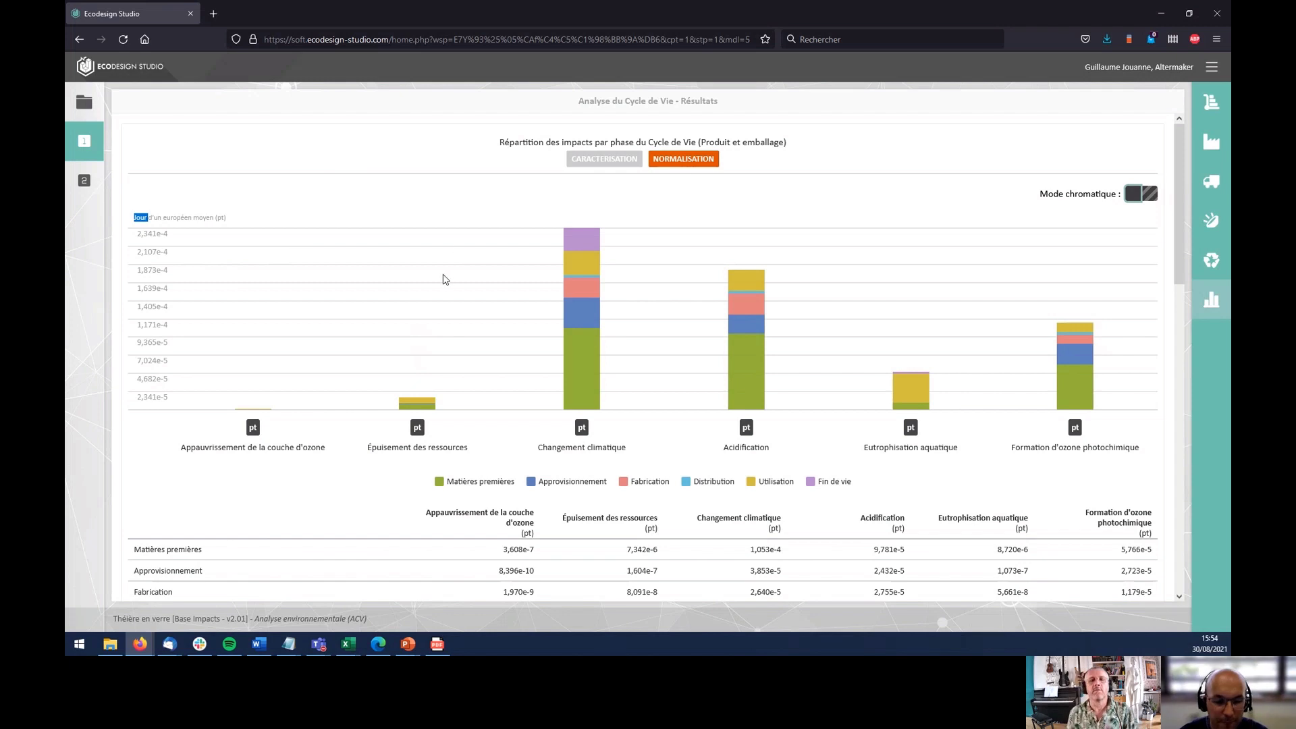
pyautogui.click(611, 159)
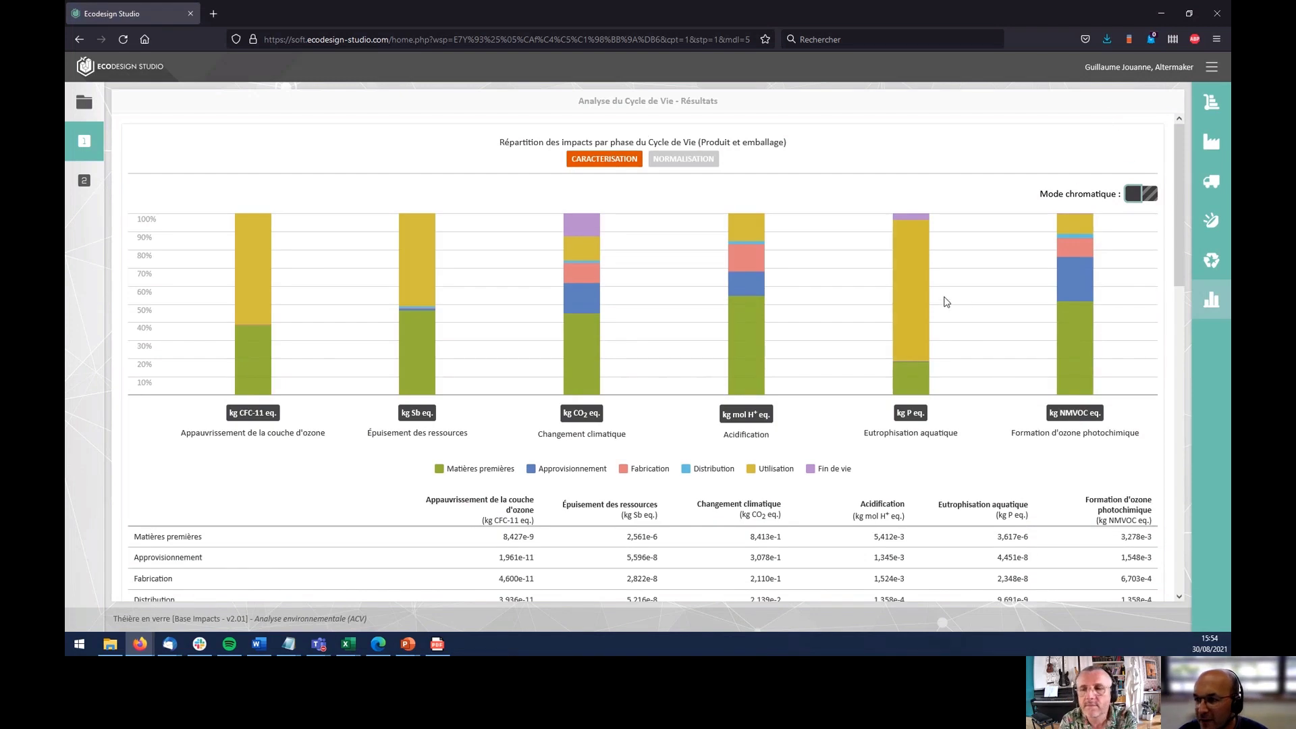
pyautogui.click(1149, 194)
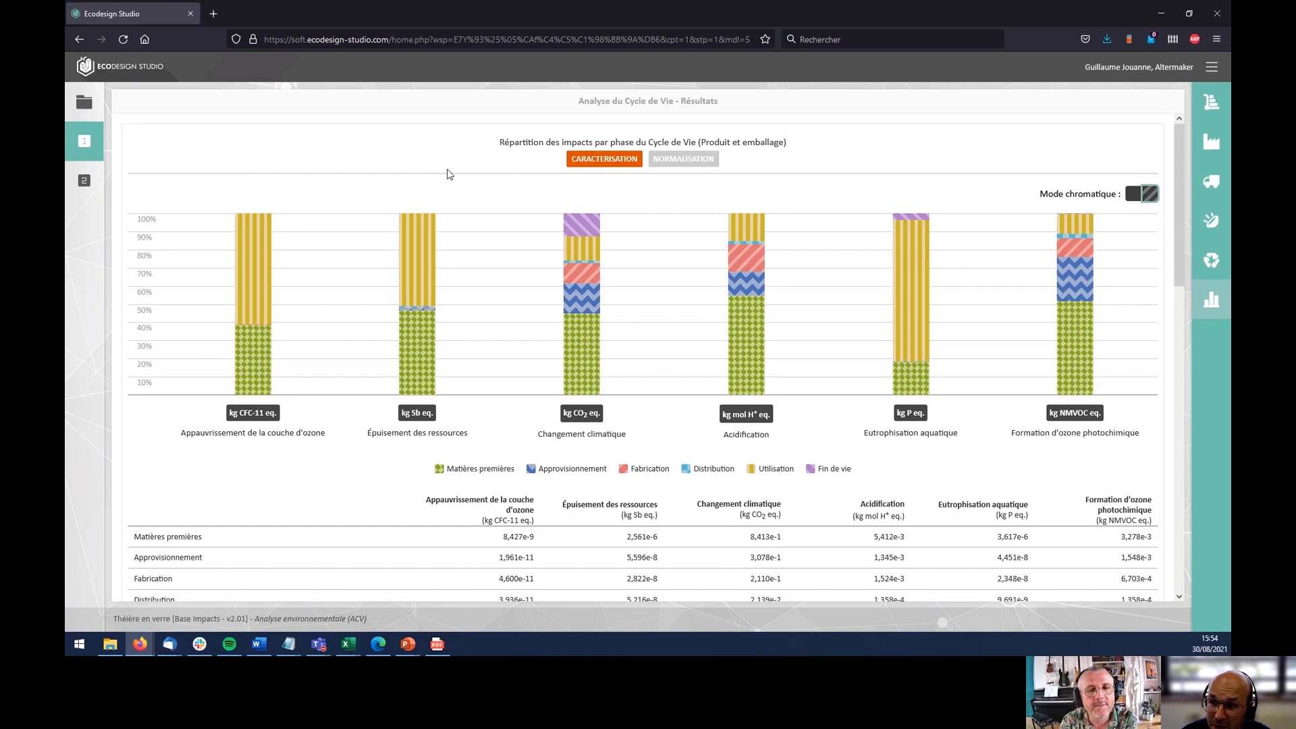
pyautogui.click(1133, 196)
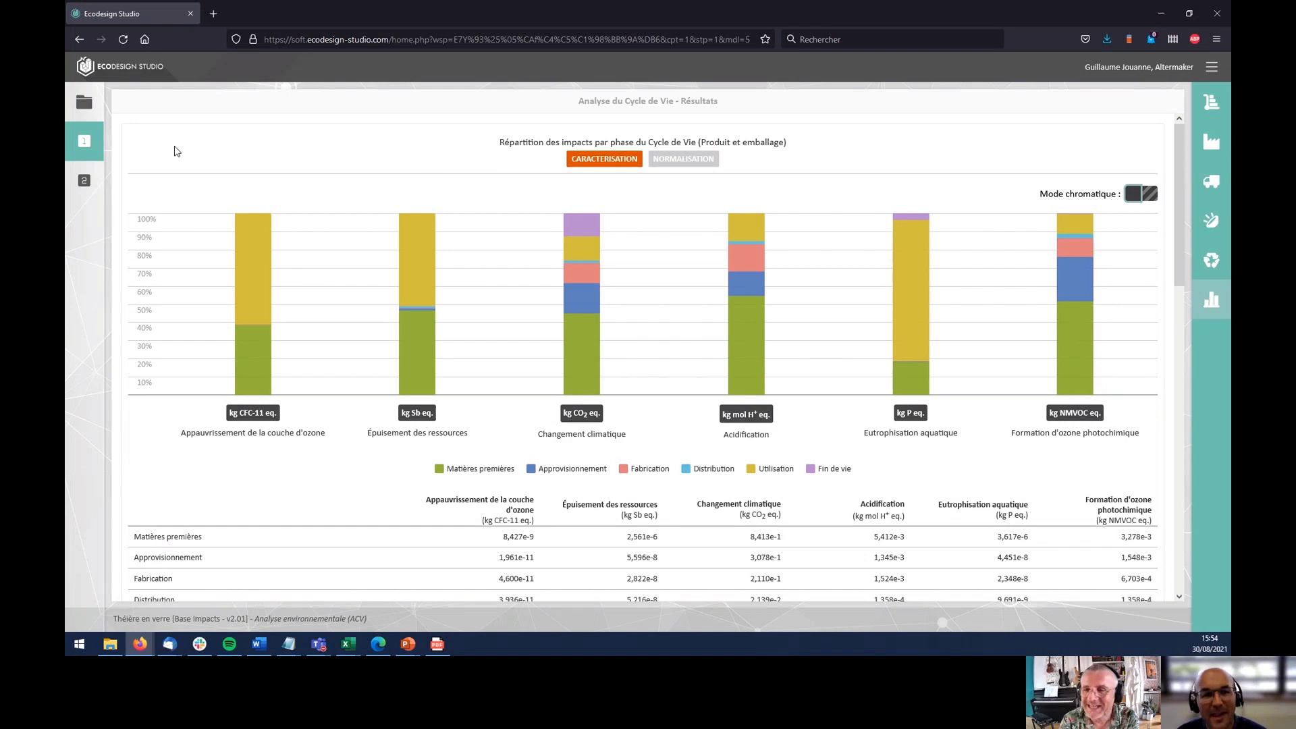
# - Lock the Analyse du Cycle de Vie module in Modélisation, export Résultats d'ACV as XLSX and open the file maximised in Excel
pyautogui.click(105, 149)
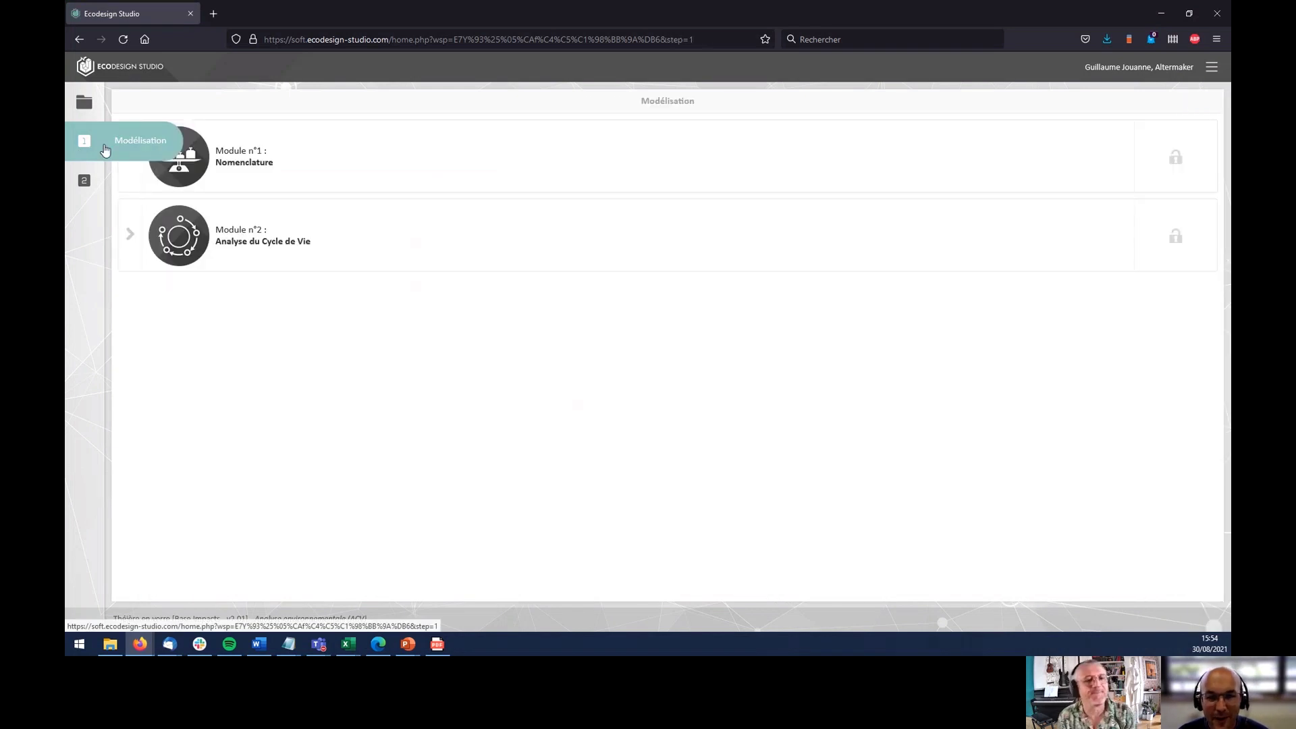
pyautogui.click(1170, 234)
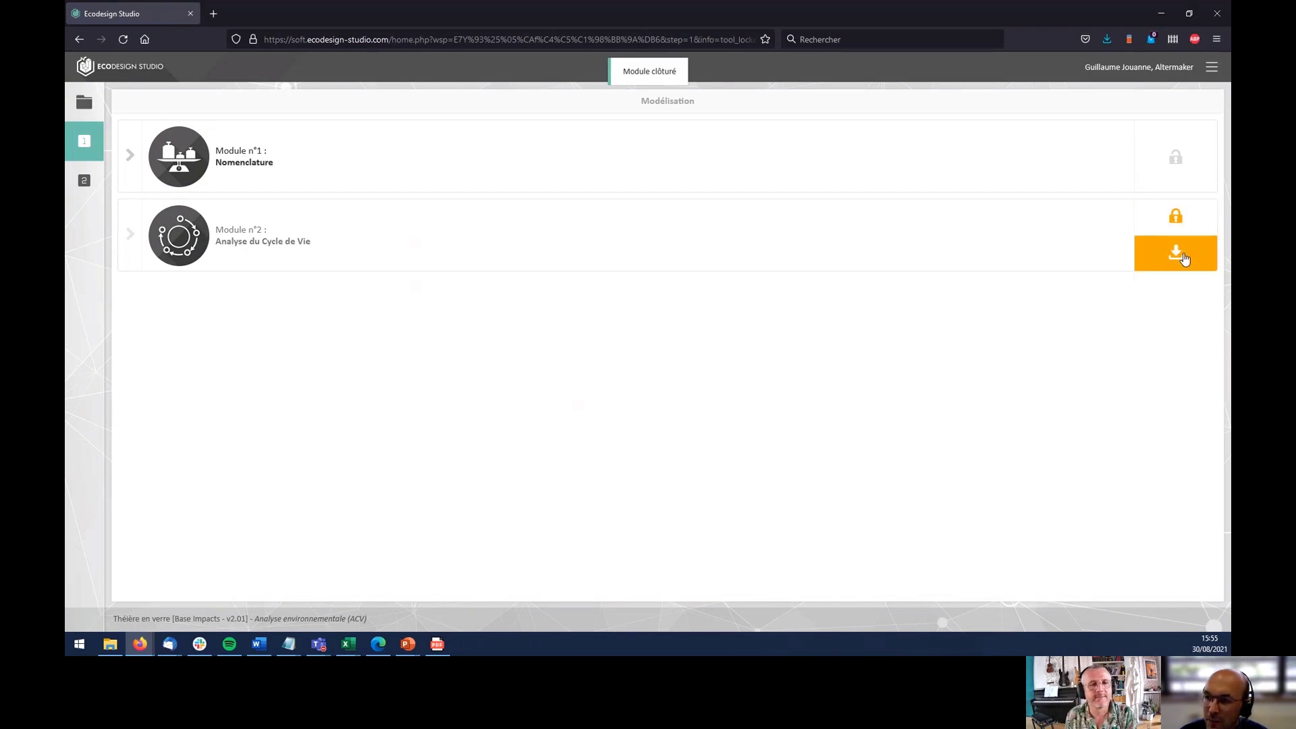
pyautogui.click(1184, 256)
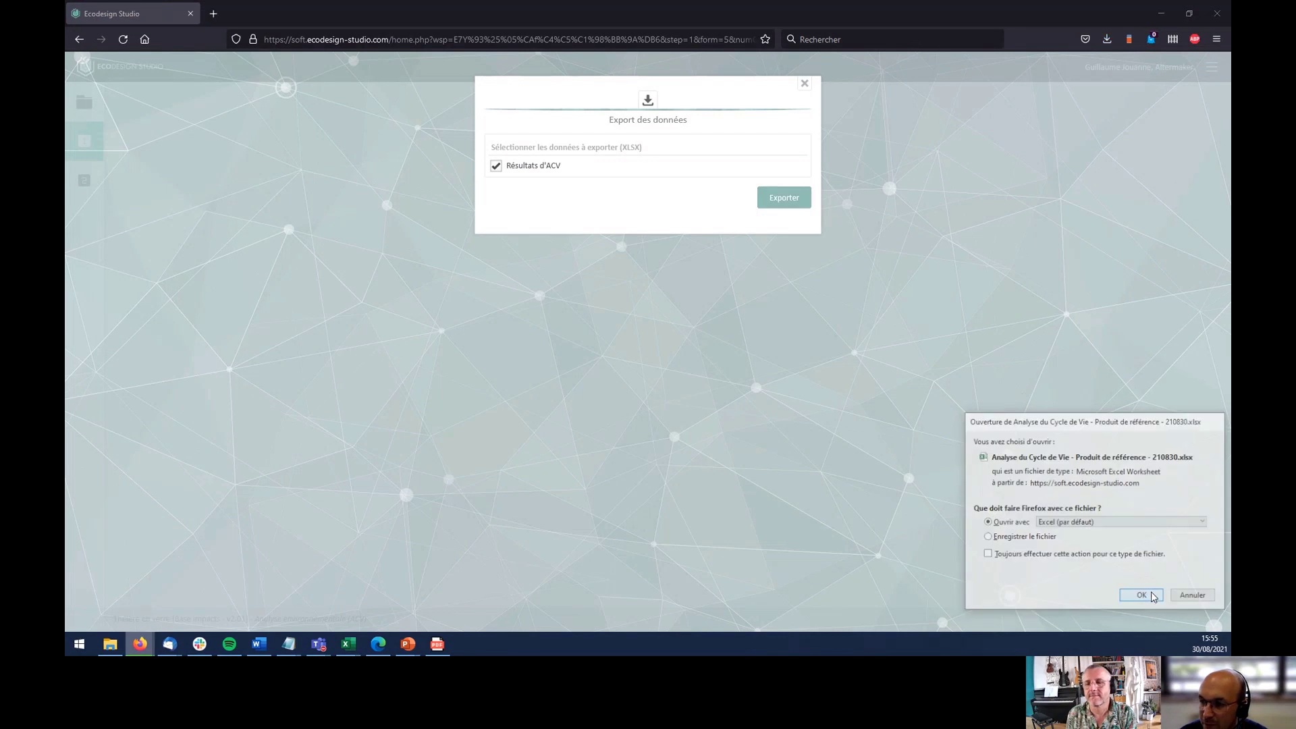
pyautogui.click(1141, 595)
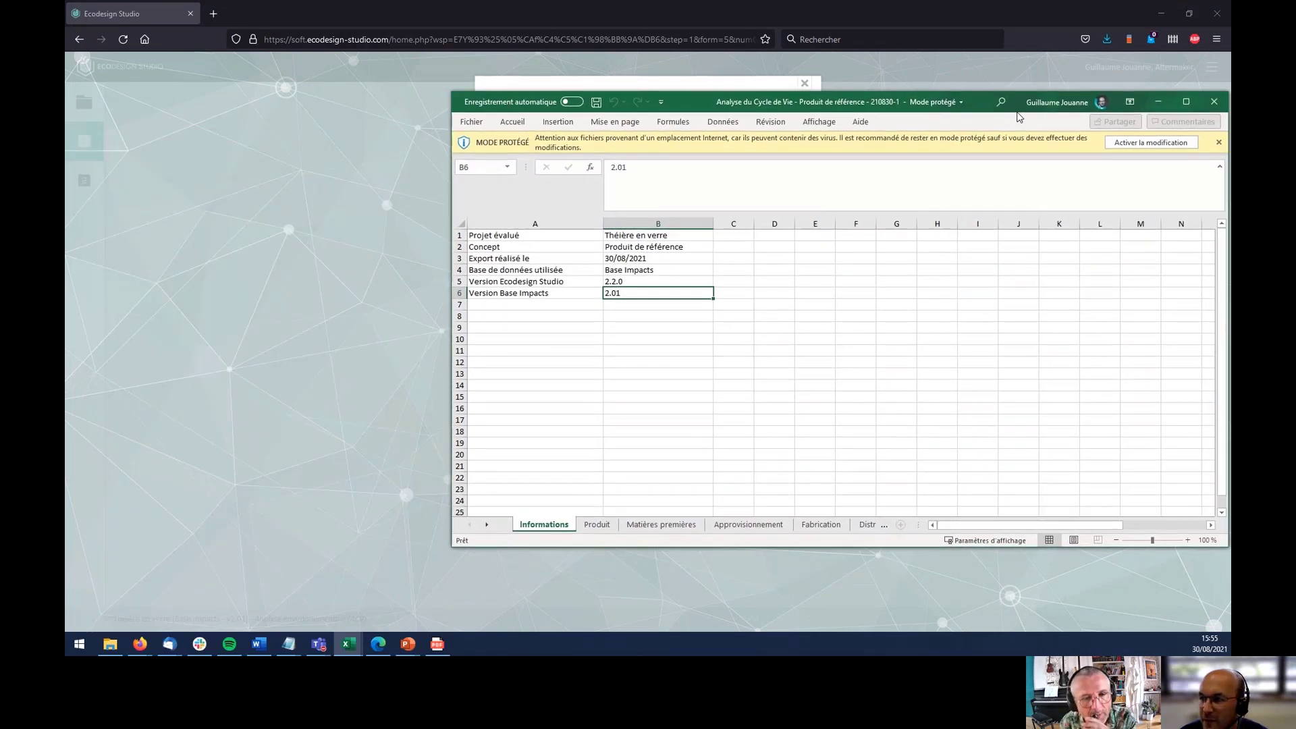
pyautogui.click(1186, 101)
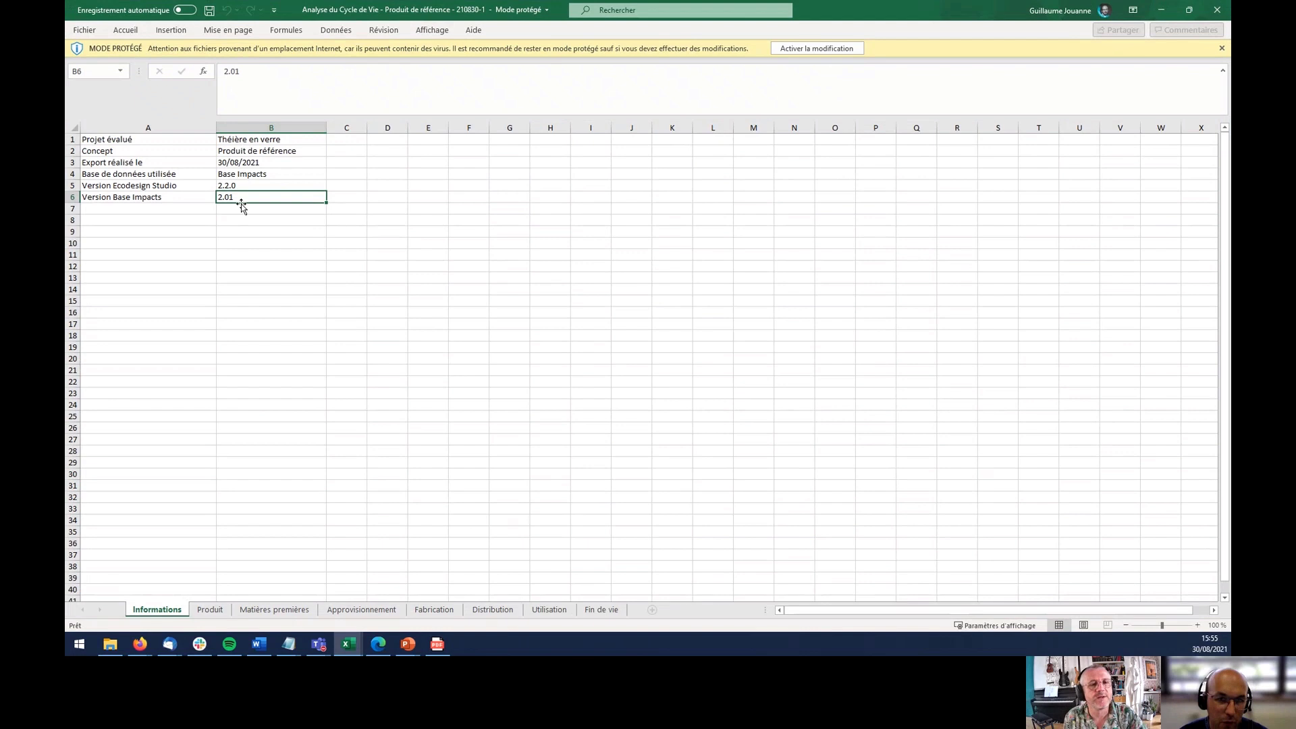
# - View the Produit sheet and examine the Sous-ensemble, Composant and Matière columns in the Matières premières sheet
pyautogui.click(210, 609)
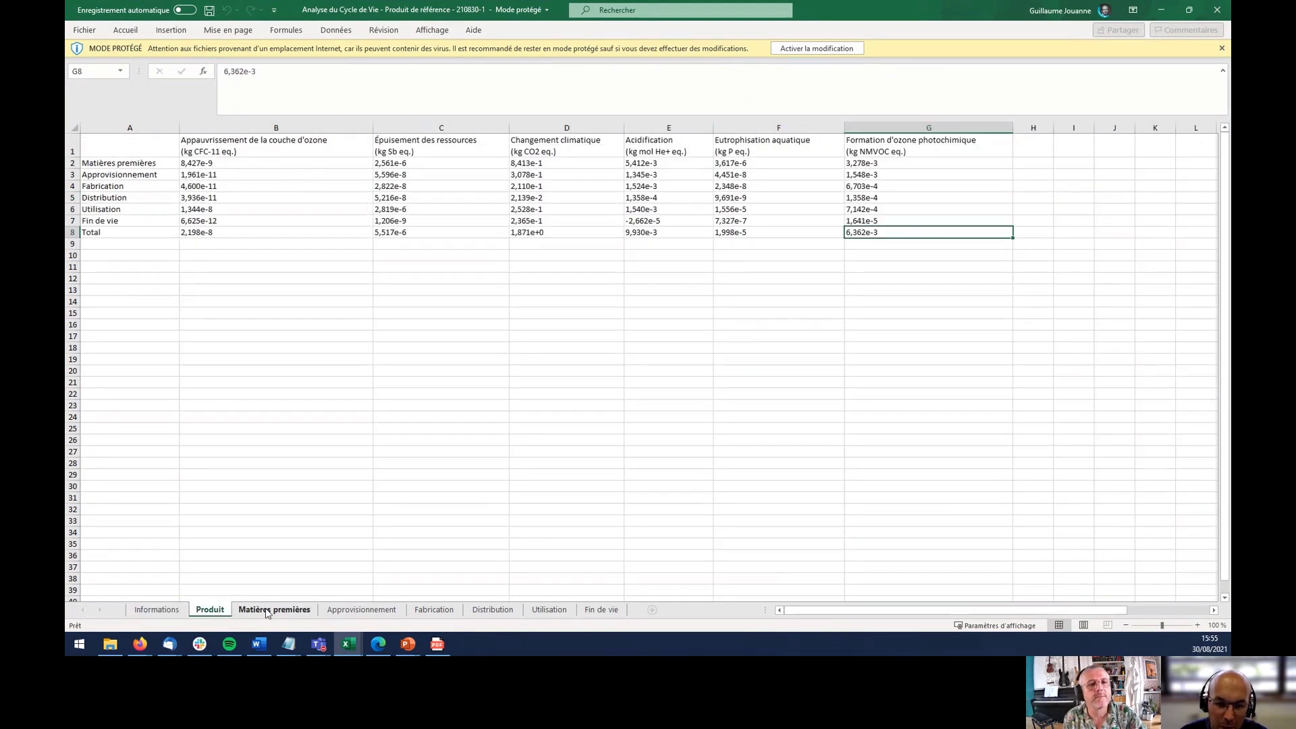
pyautogui.click(307, 610)
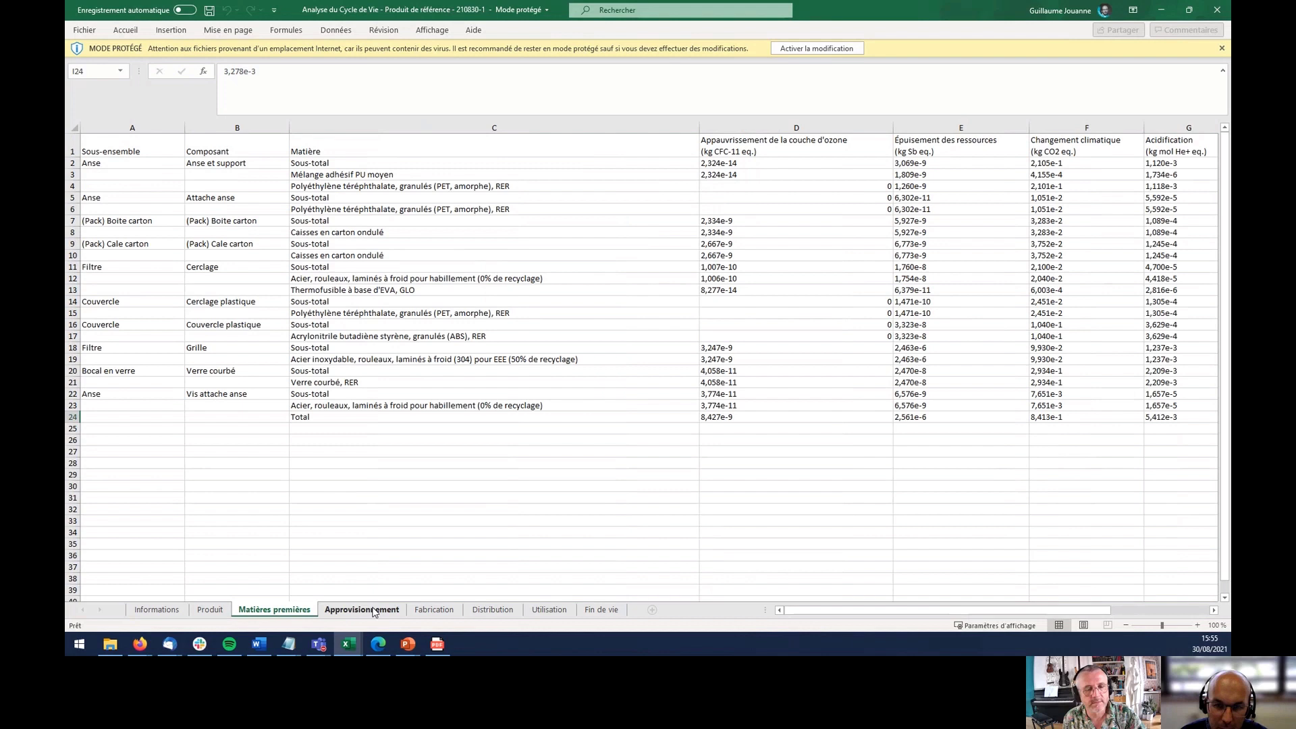
pyautogui.click(113, 149)
pyautogui.click(243, 153)
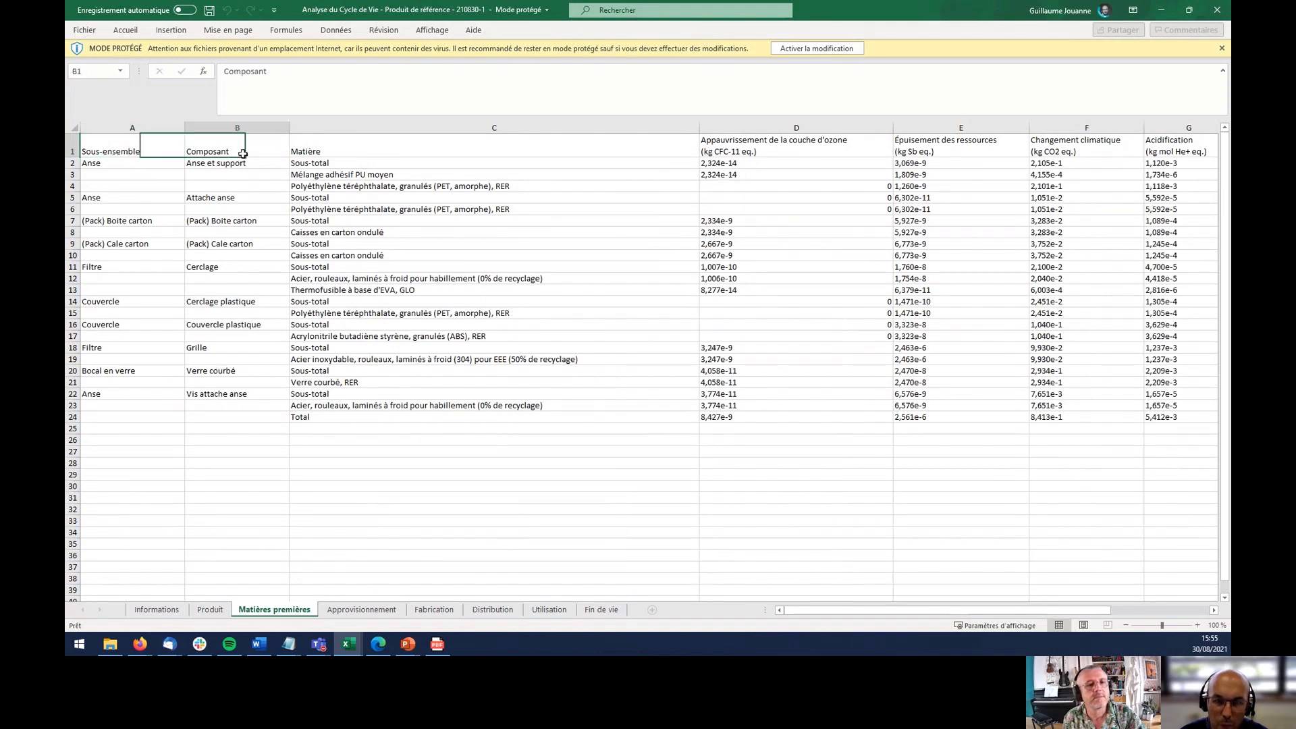
pyautogui.click(326, 152)
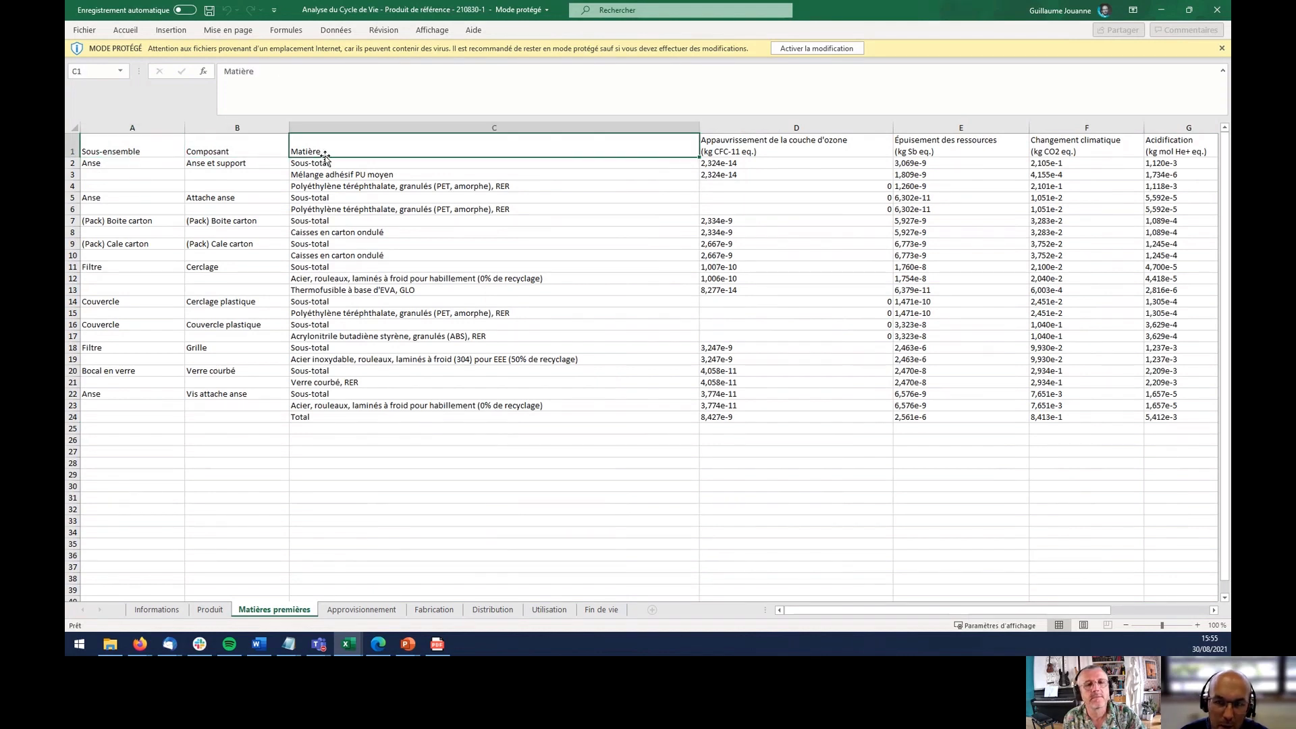
# - Examine the Anse et support subtotal and its Mélange adhésif PU moyen impacts for ozone depletion and resource depletion
pyautogui.click(319, 164)
pyautogui.click(241, 164)
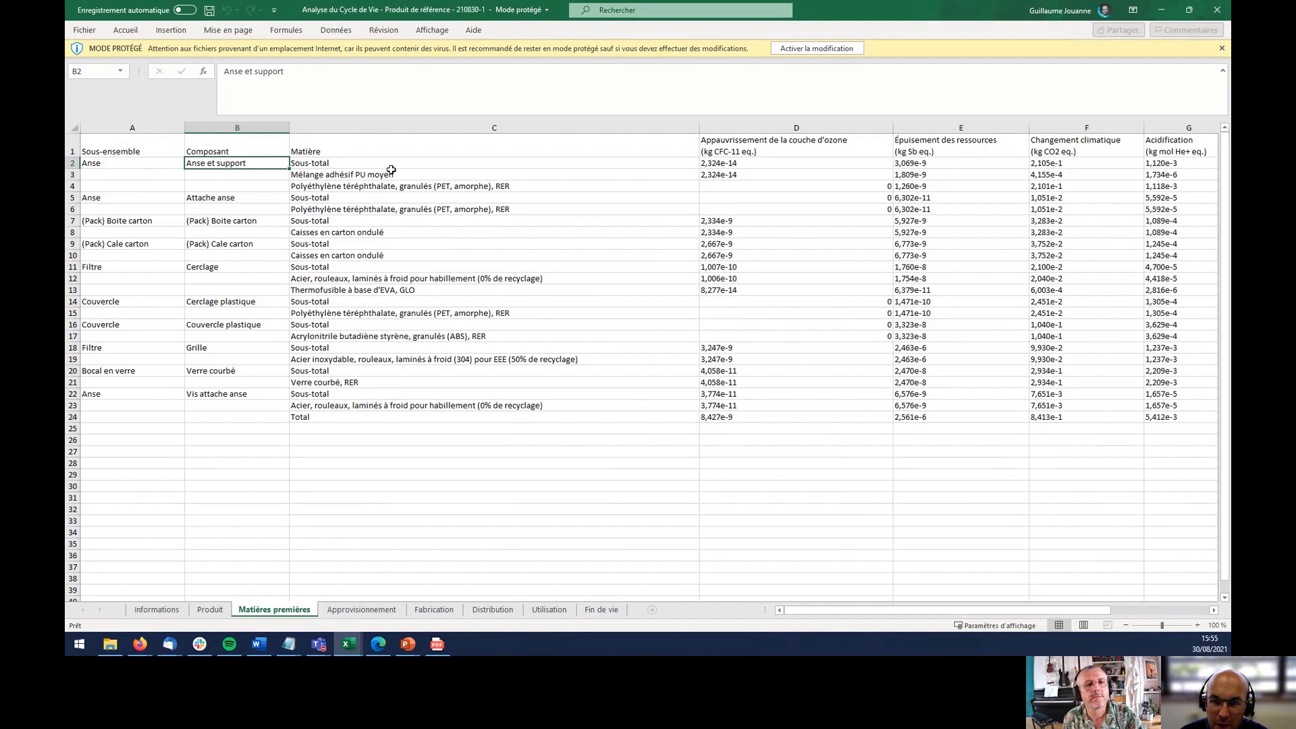
pyautogui.click(748, 165)
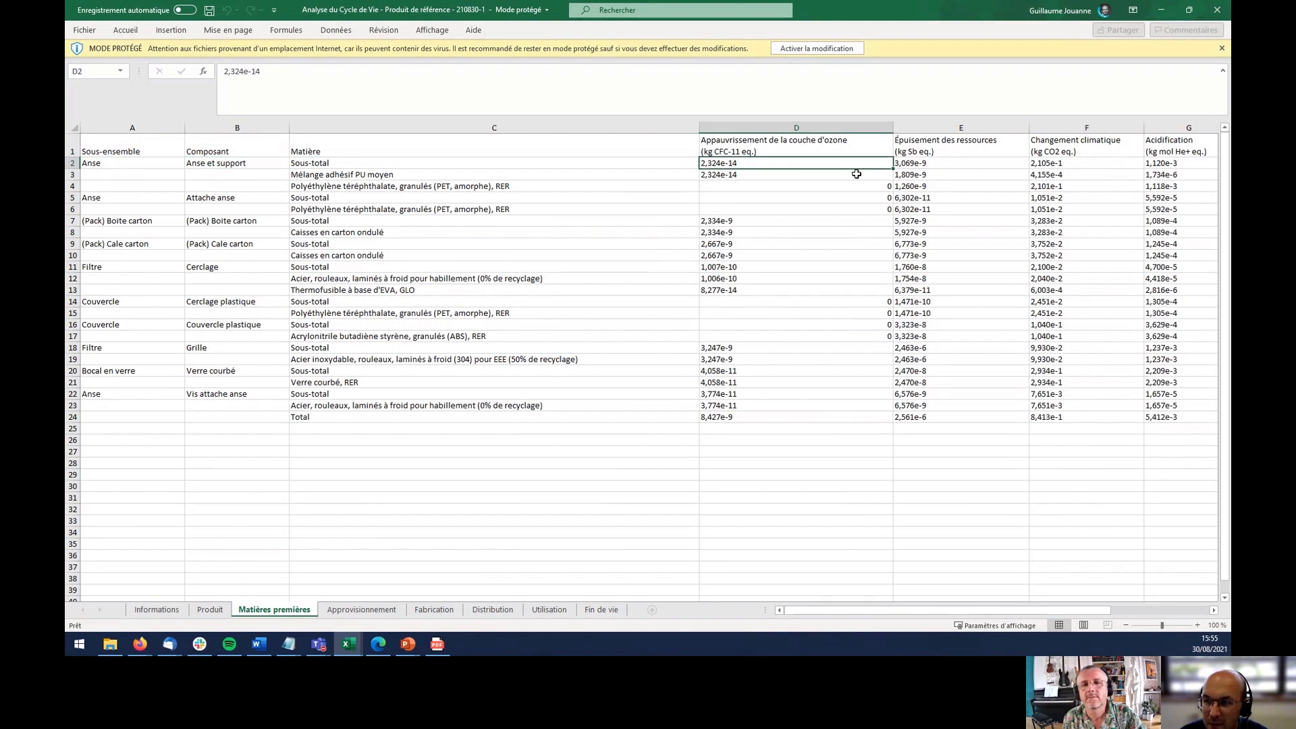
pyautogui.click(948, 165)
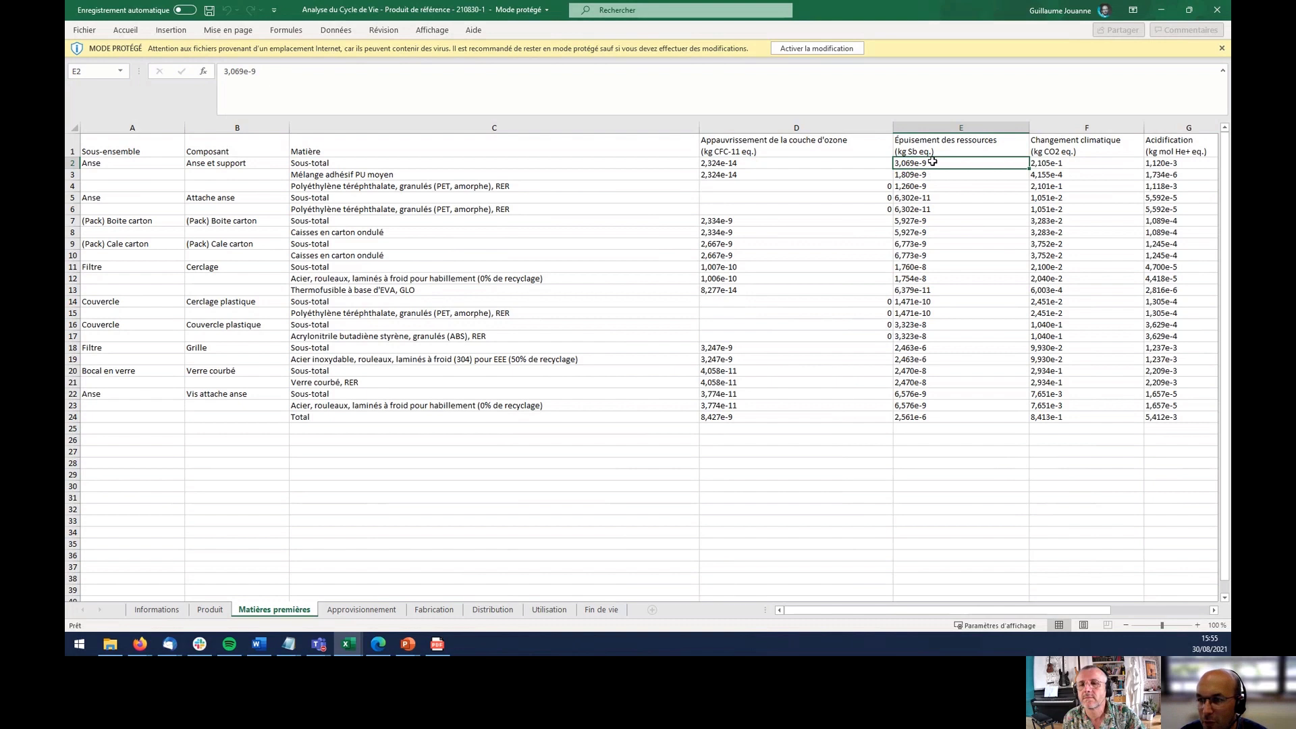
pyautogui.click(429, 175)
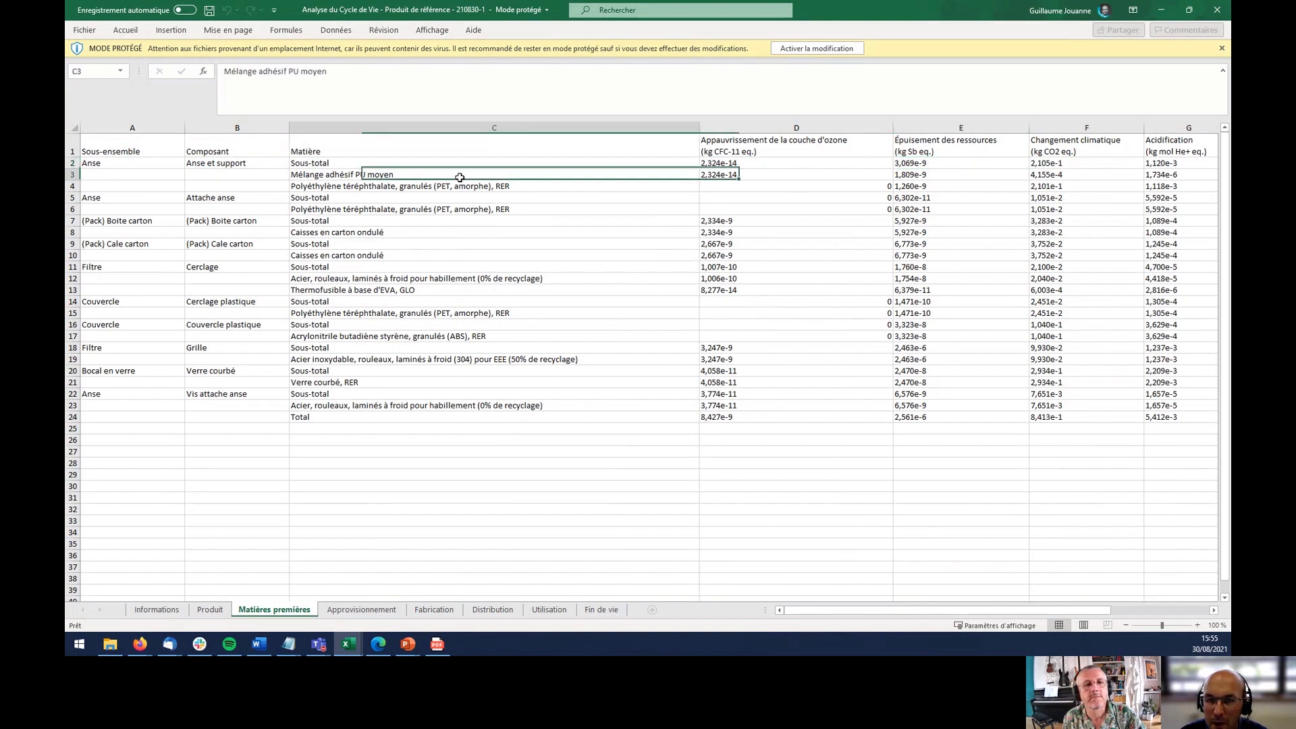
pyautogui.click(983, 175)
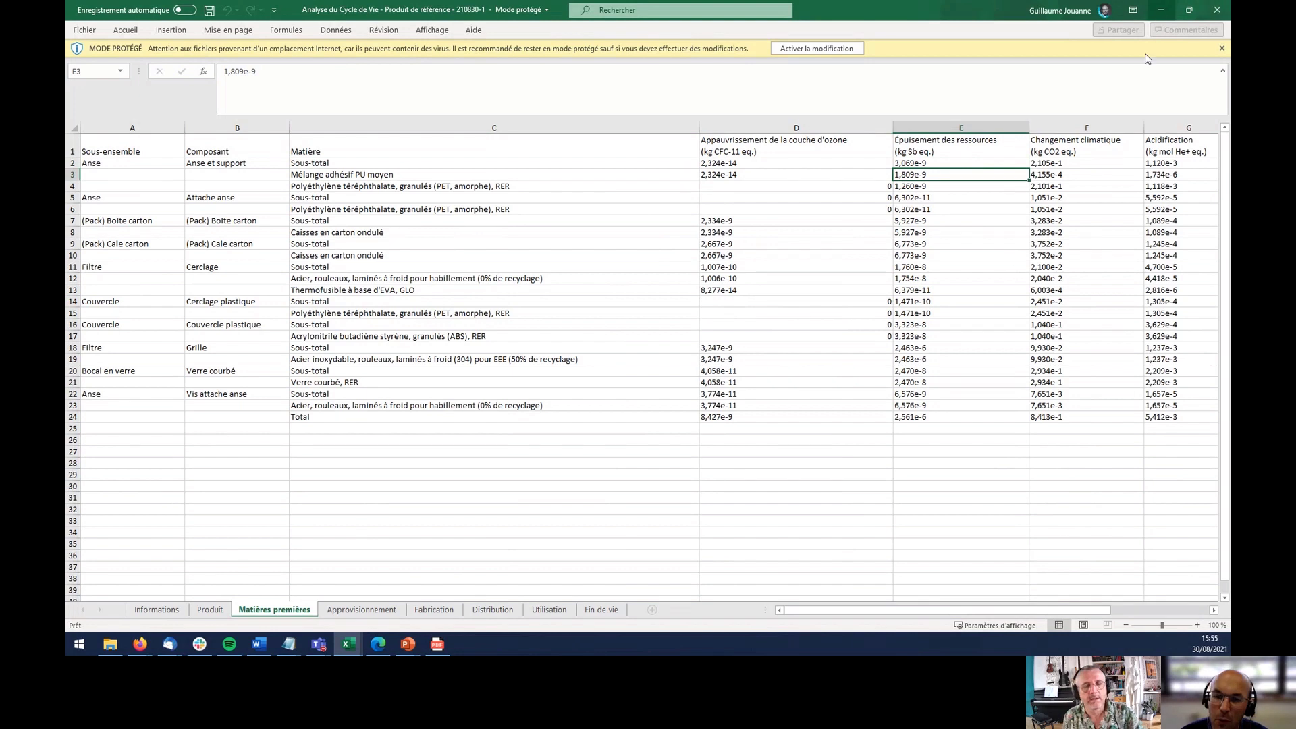
# - Browse the exported Approvisionnement, Fabrication and Distribution sheets
pyautogui.click(364, 610)
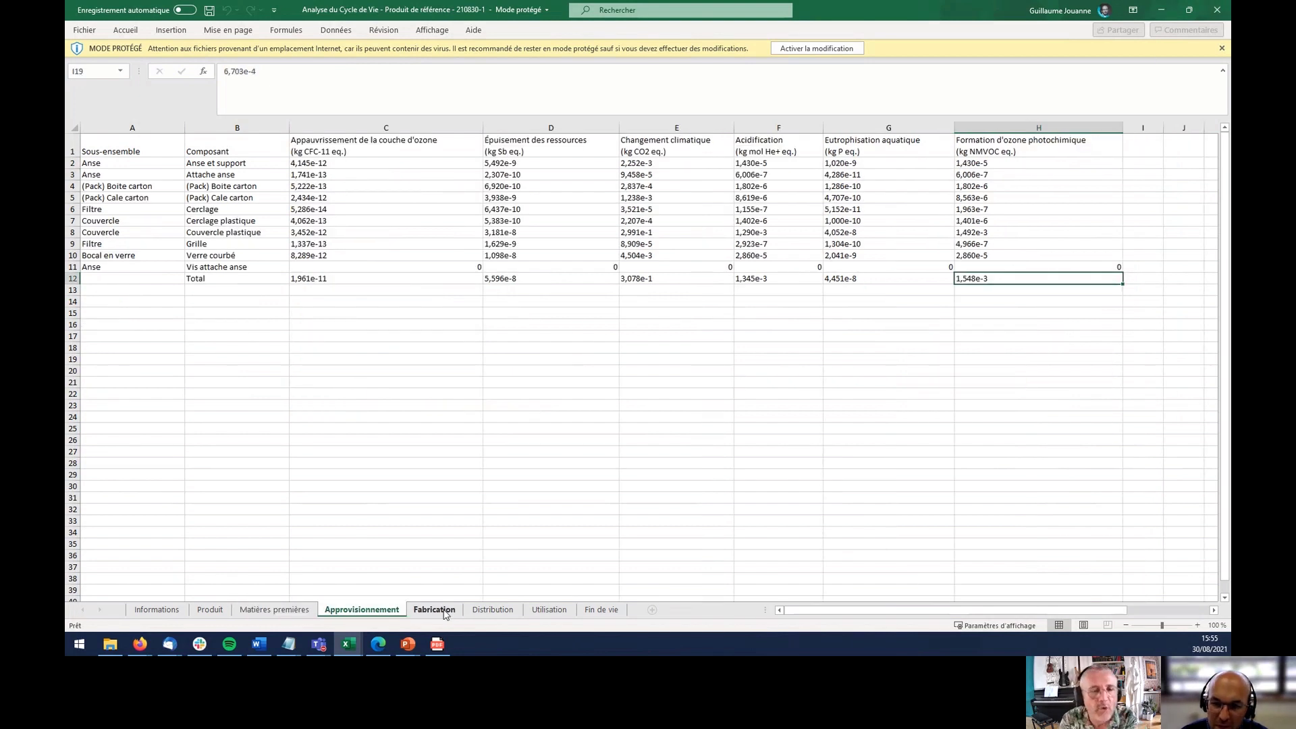
pyautogui.click(444, 611)
pyautogui.click(493, 609)
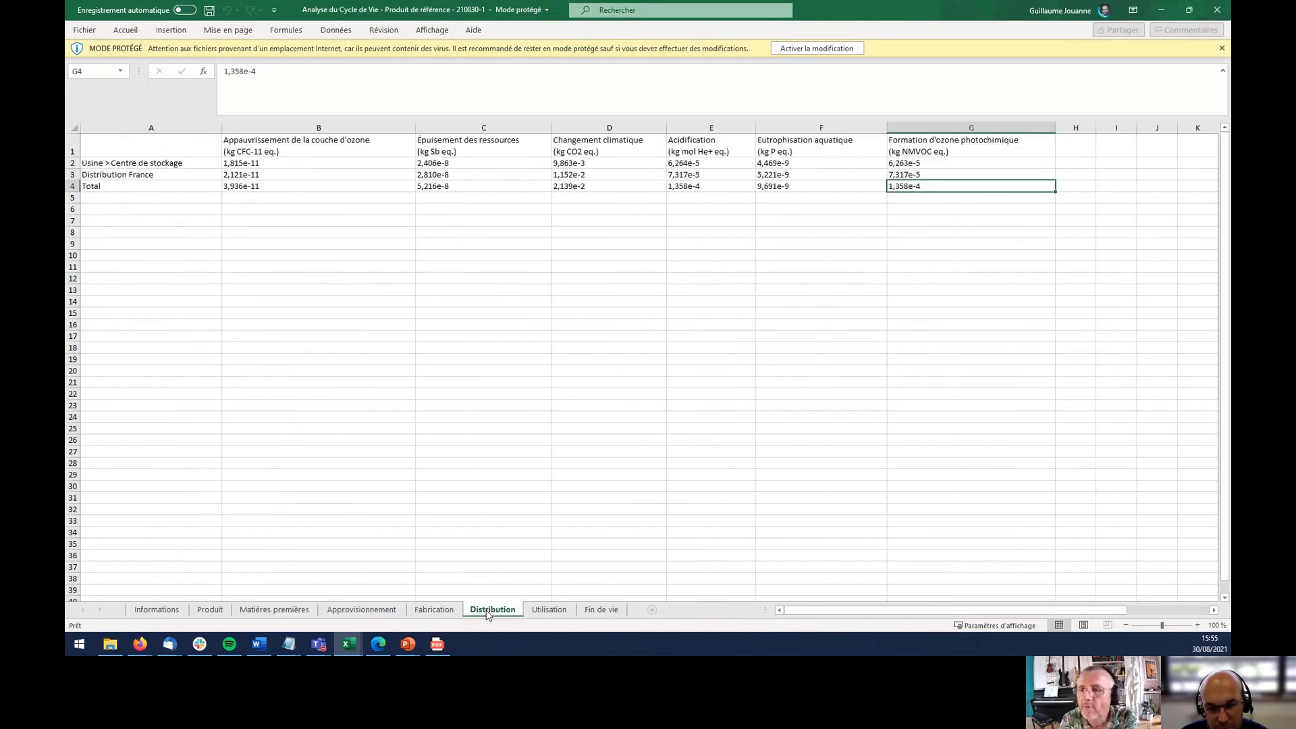
# - Return to Ecodesign Studio, dismiss the data export dialog and unlock the Analyse du Cycle de Vie module
pyautogui.click(1165, 11)
pyautogui.click(806, 83)
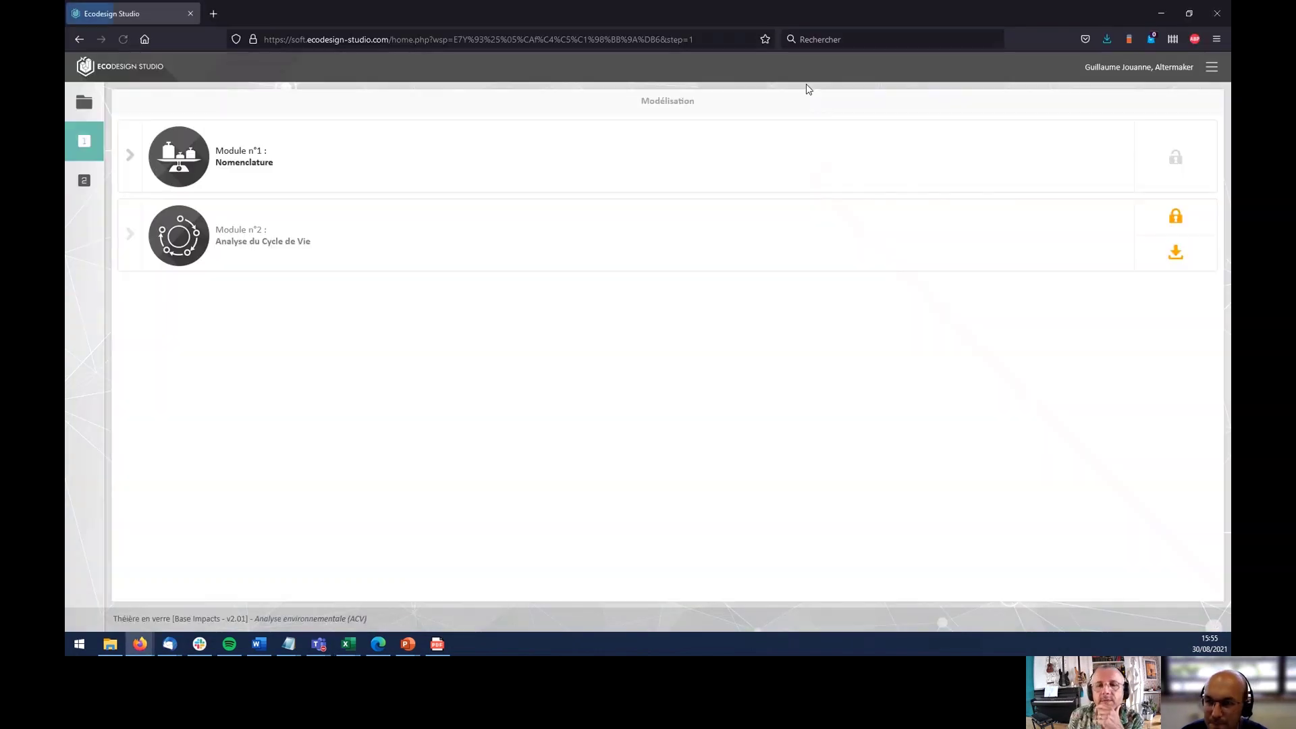
pyautogui.click(1176, 217)
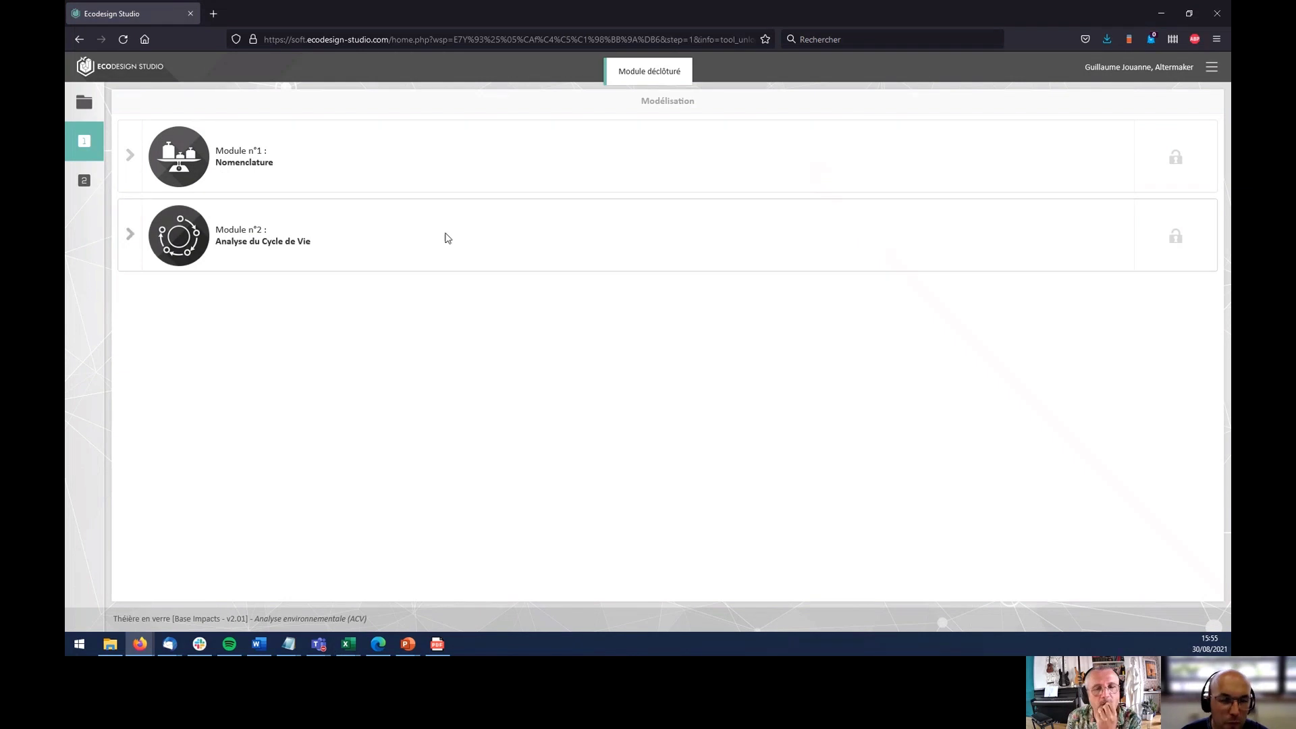
# - Open the Simulation module of the Amélioration stage and set the first two material categories to Produits textiles
pyautogui.click(94, 188)
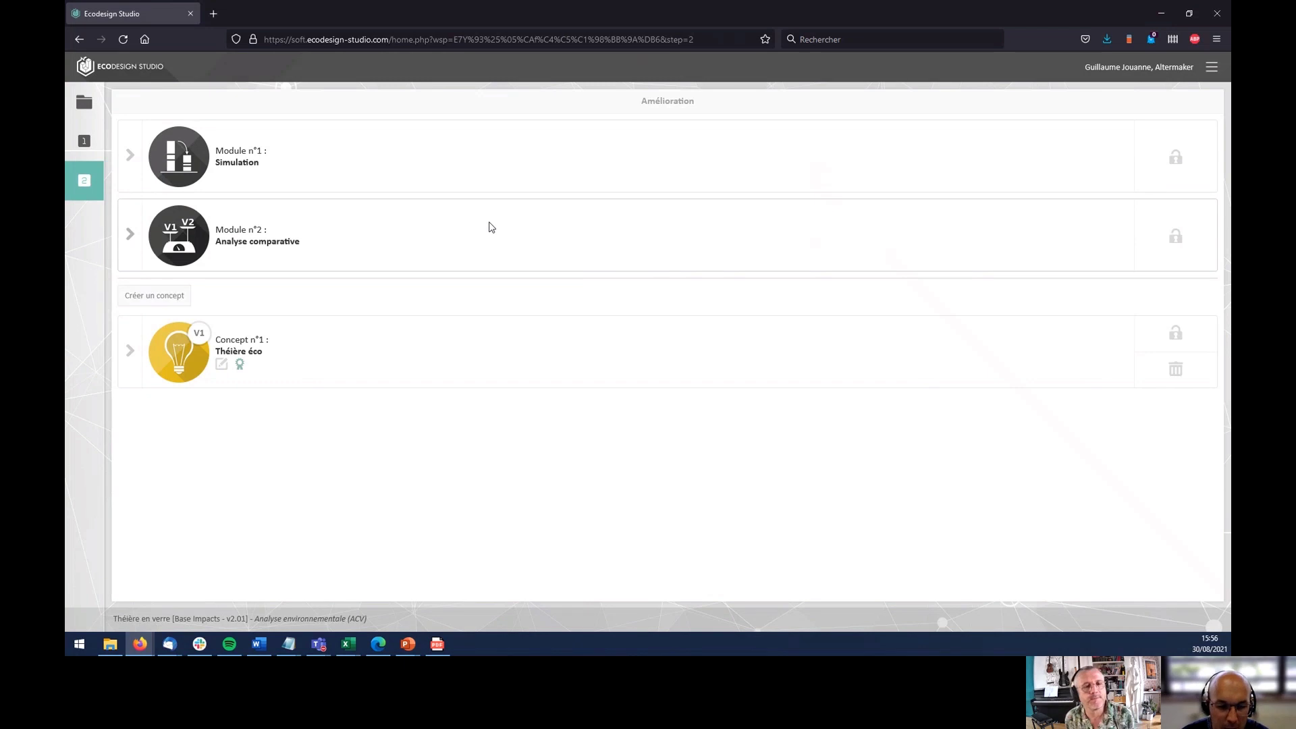
pyautogui.click(132, 170)
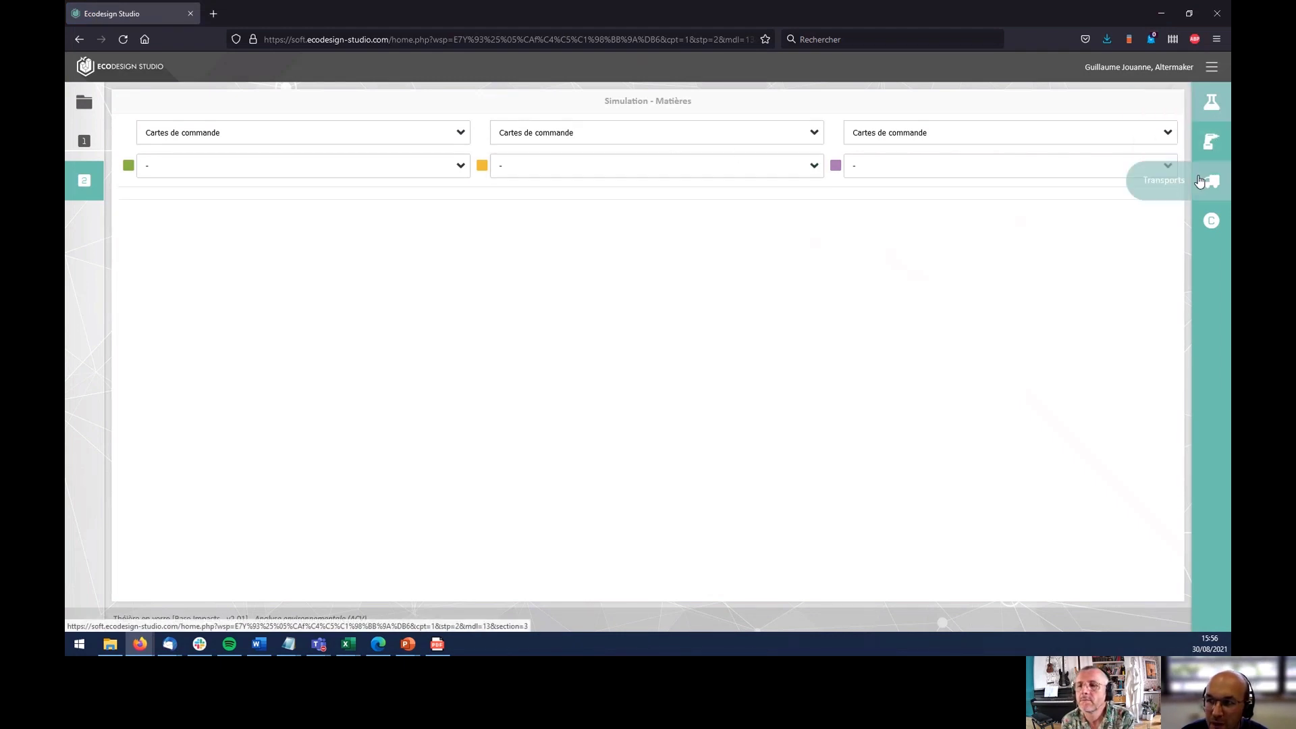
pyautogui.click(254, 141)
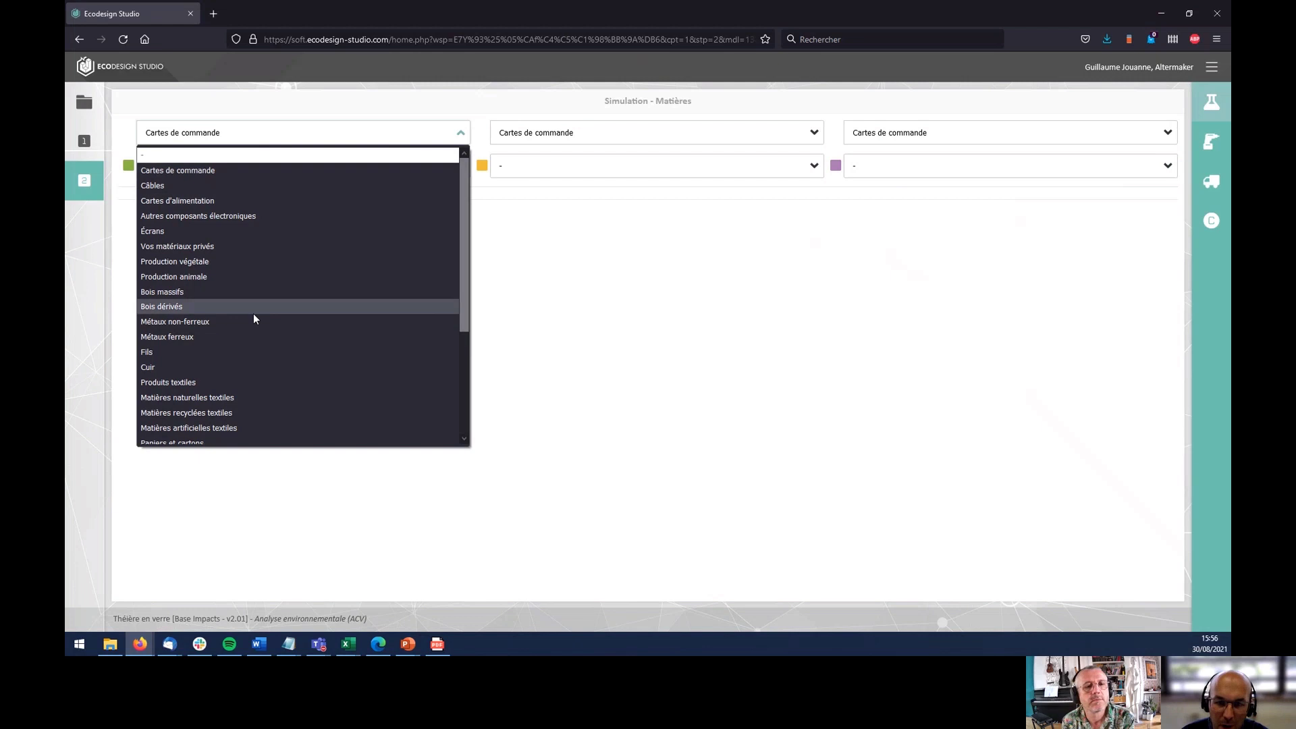
pyautogui.scroll(-3, 246, 365)
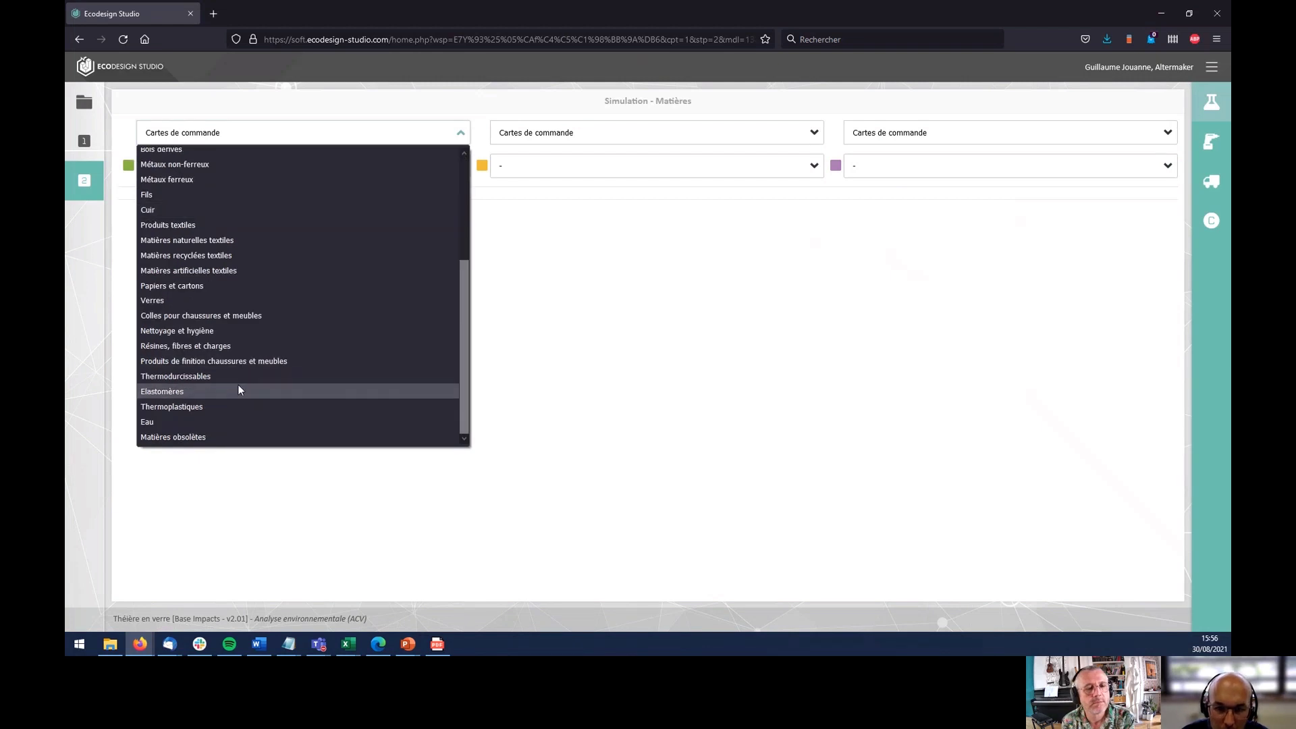
pyautogui.click(209, 226)
pyautogui.click(636, 135)
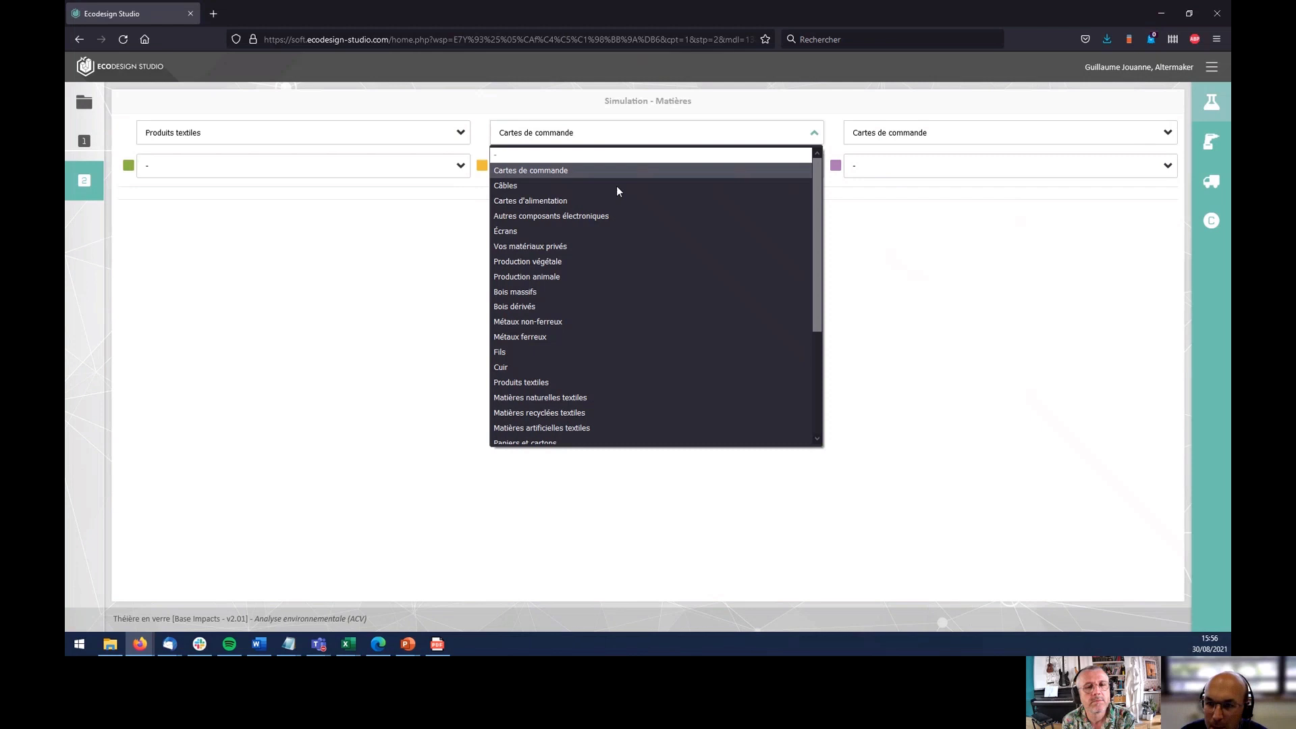
pyautogui.click(611, 386)
# - Select the 1.5 mm Complexe with 75 g/m² polyamide/élasthanne support as first material and with 110 g/m² polyester support as second
pyautogui.click(354, 166)
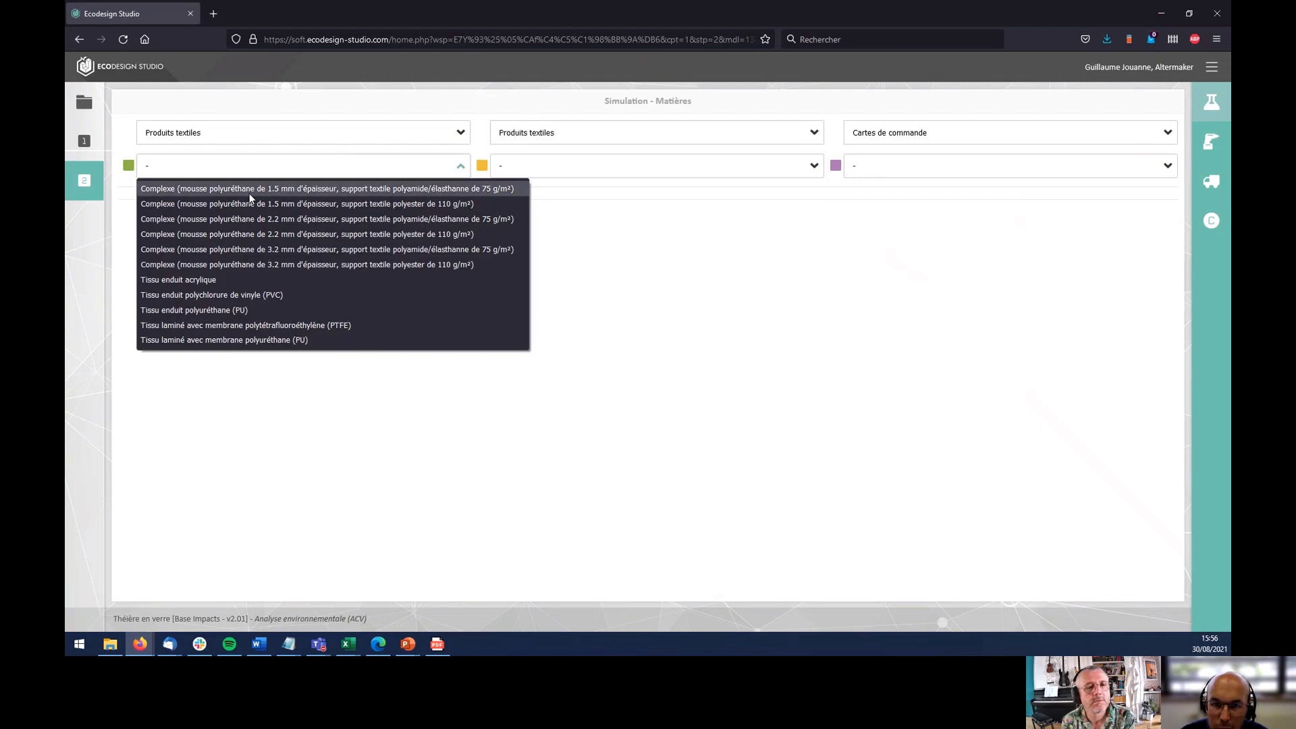
pyautogui.click(320, 188)
pyautogui.click(578, 167)
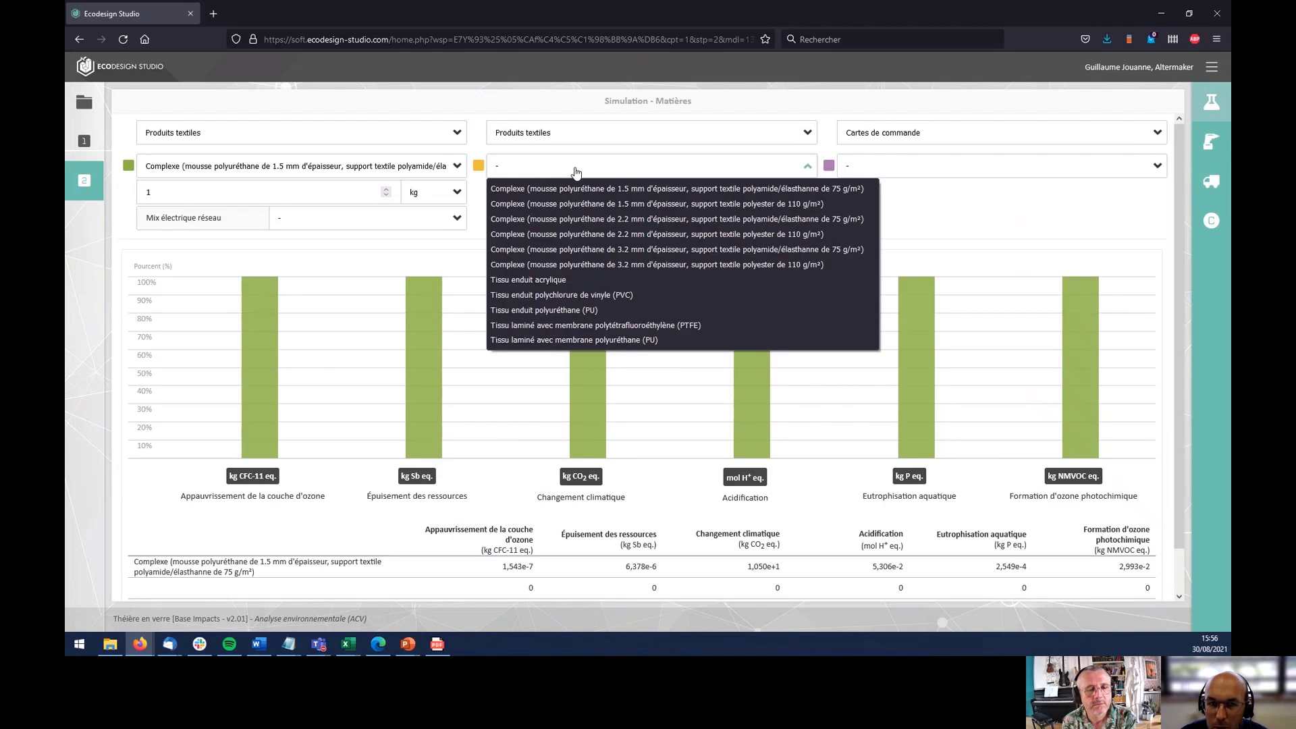
pyautogui.click(574, 203)
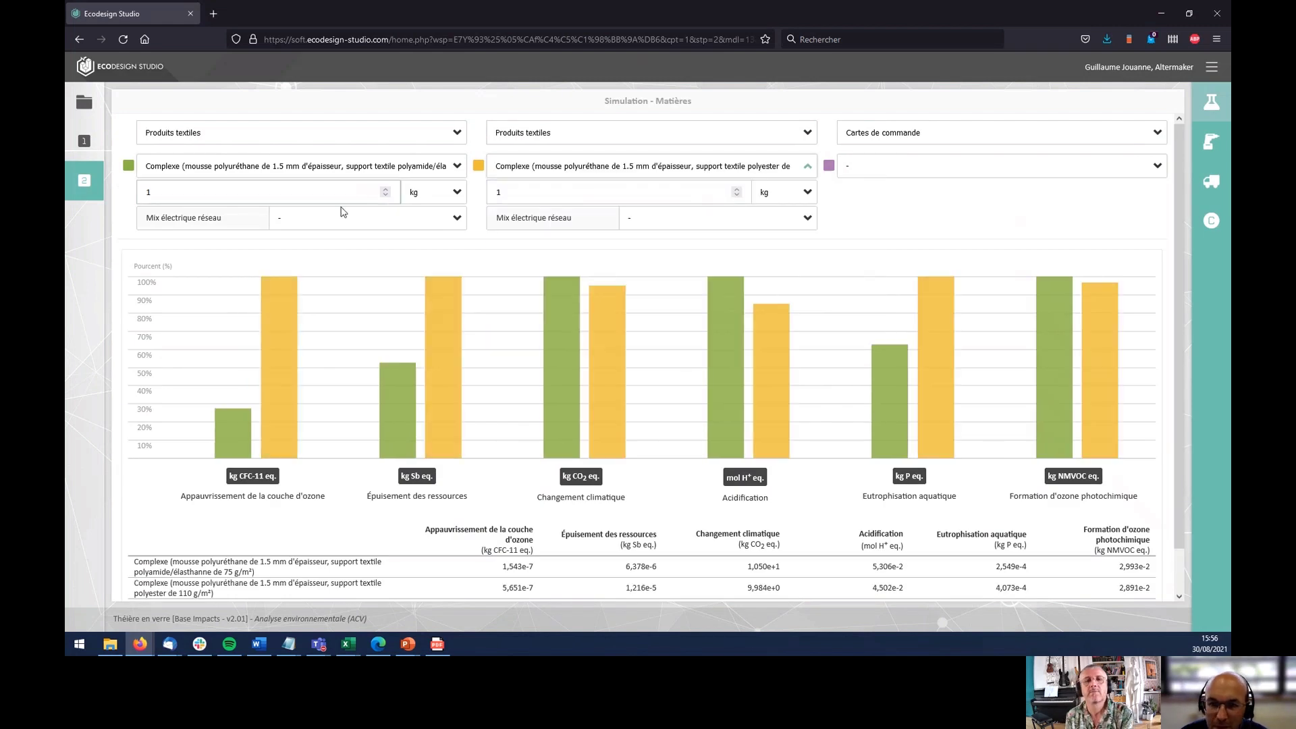
# - Set the Mix électrique réseau to Allemagne for the first textile and Japon for the second
pyautogui.click(332, 218)
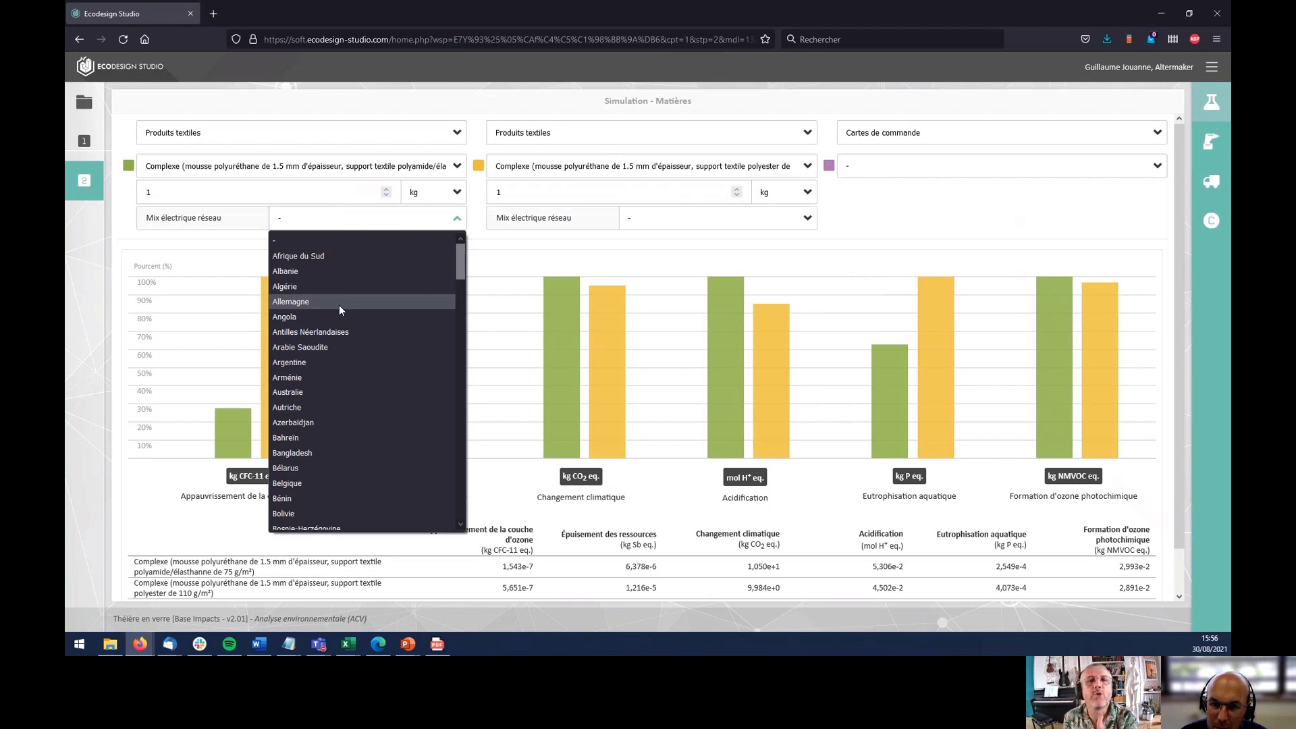
pyautogui.click(339, 305)
pyautogui.click(678, 223)
pyautogui.scroll(-10, 707, 392)
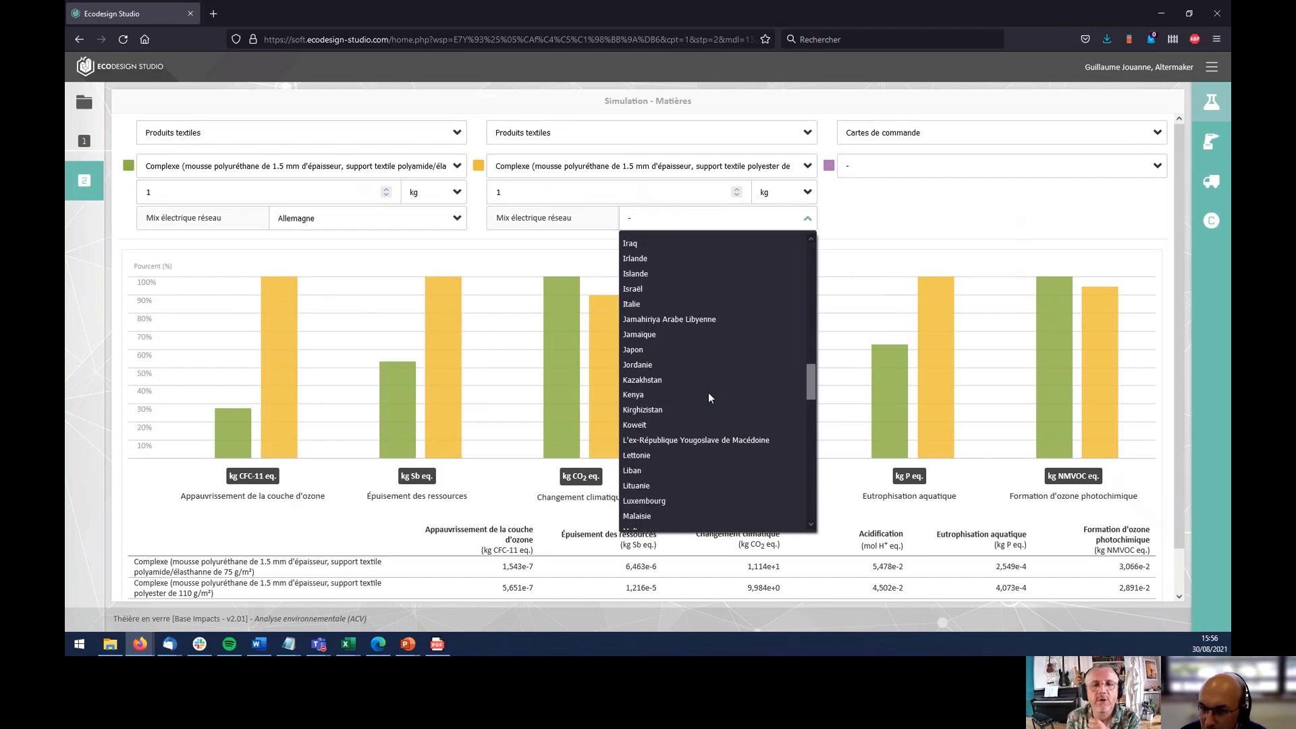
pyautogui.click(696, 349)
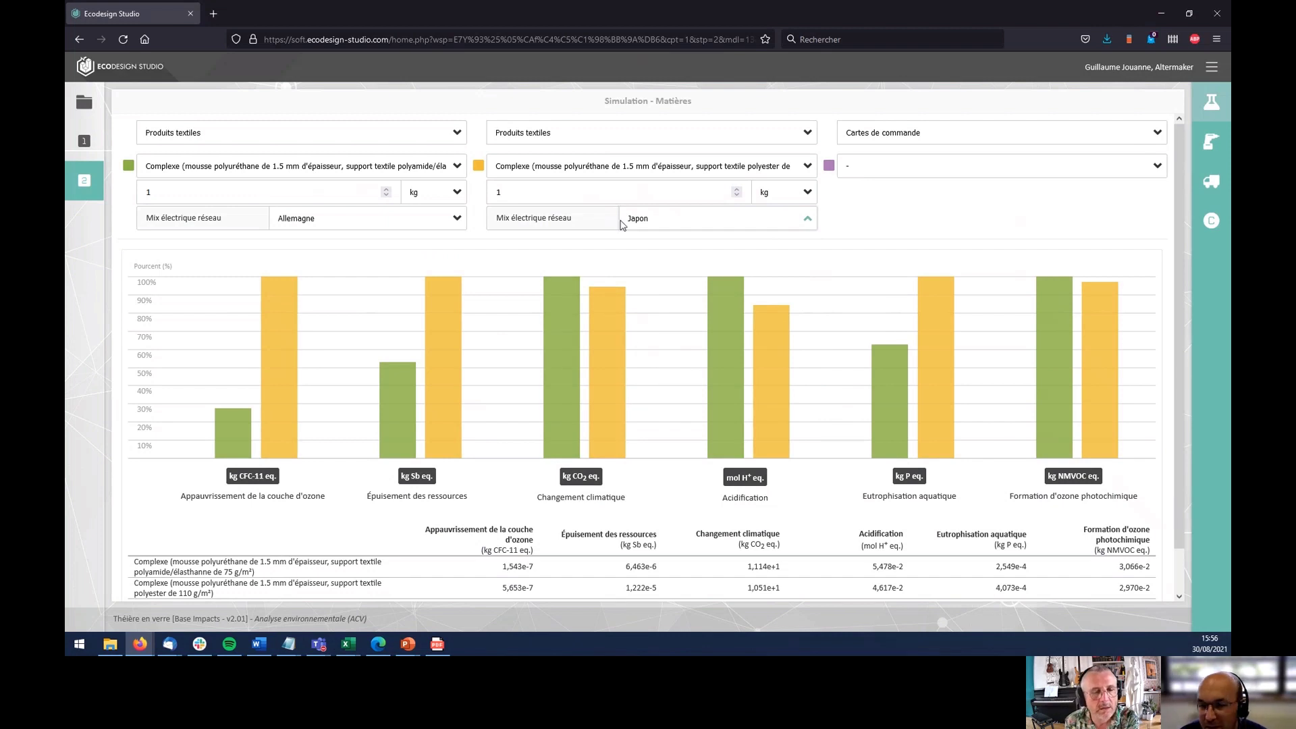
# - Add 10 kg of Blé tendre, conventionnel - Moyenne nationale (France) from Production végétale as the third compared material
pyautogui.click(906, 169)
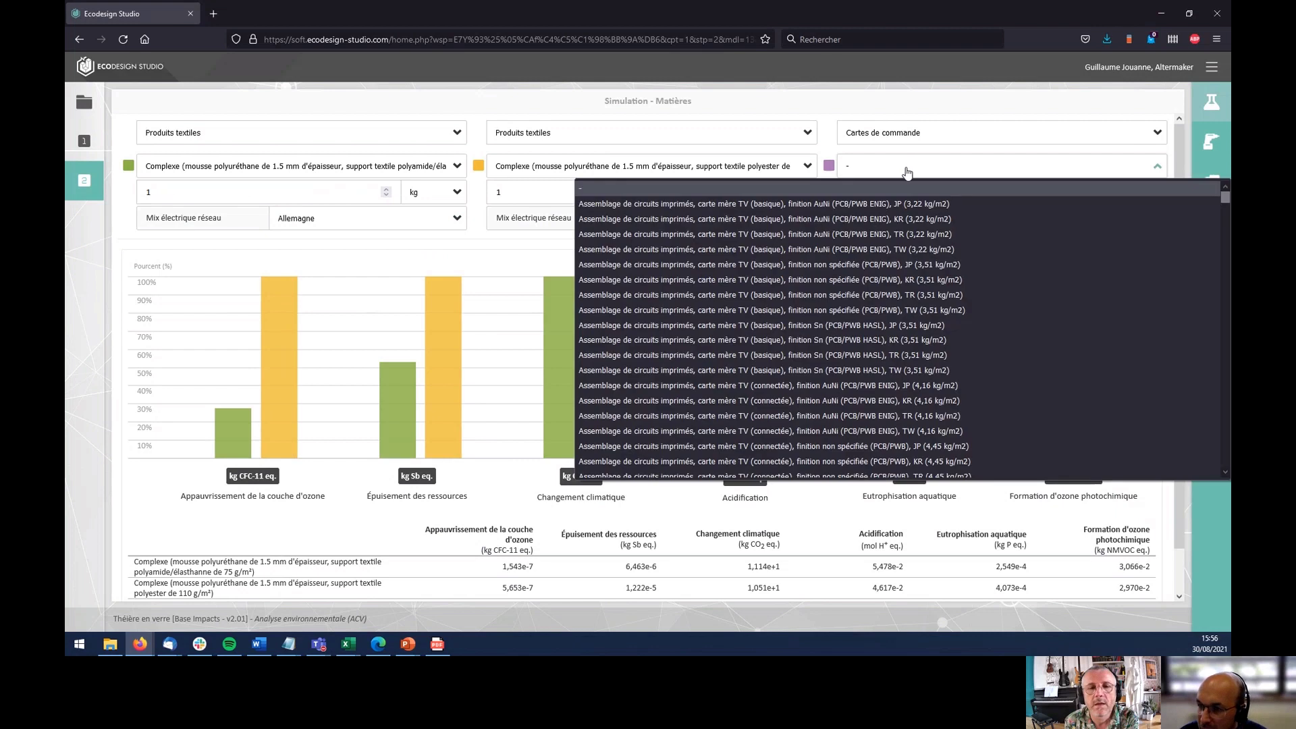
pyautogui.click(906, 169)
pyautogui.click(900, 135)
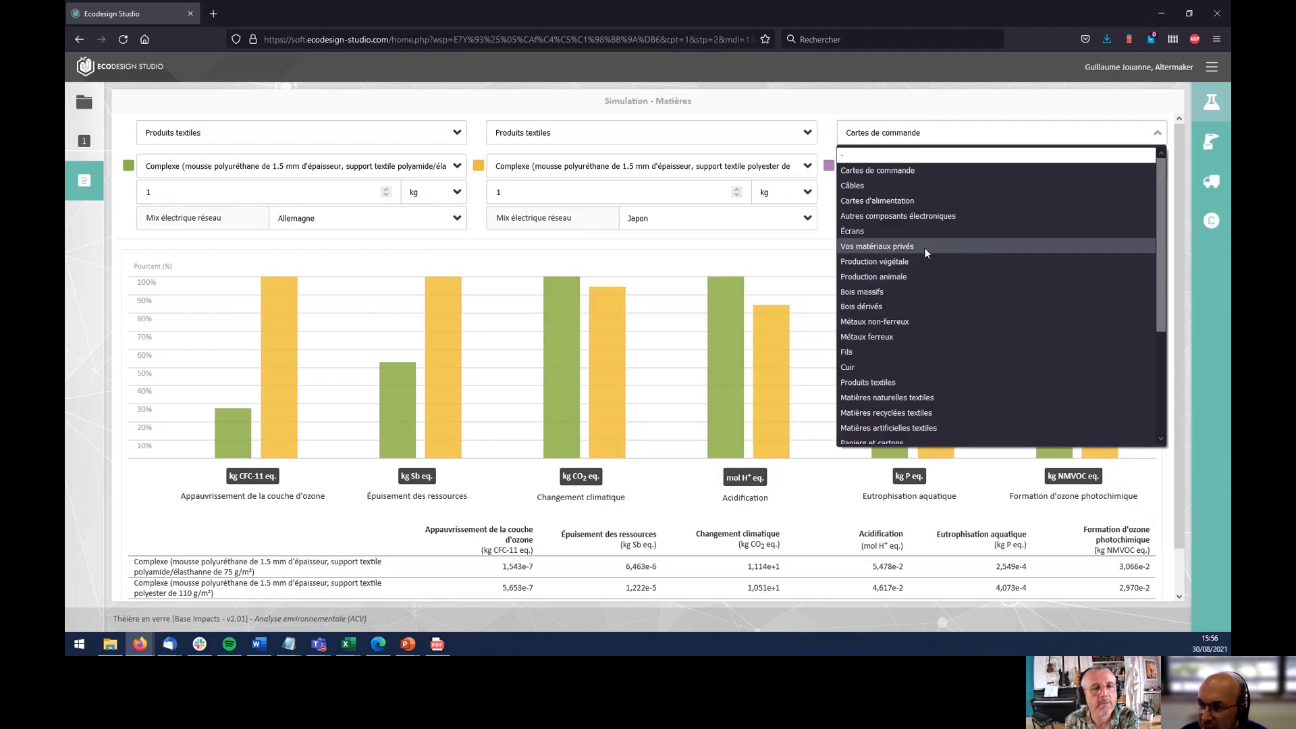
pyautogui.click(920, 269)
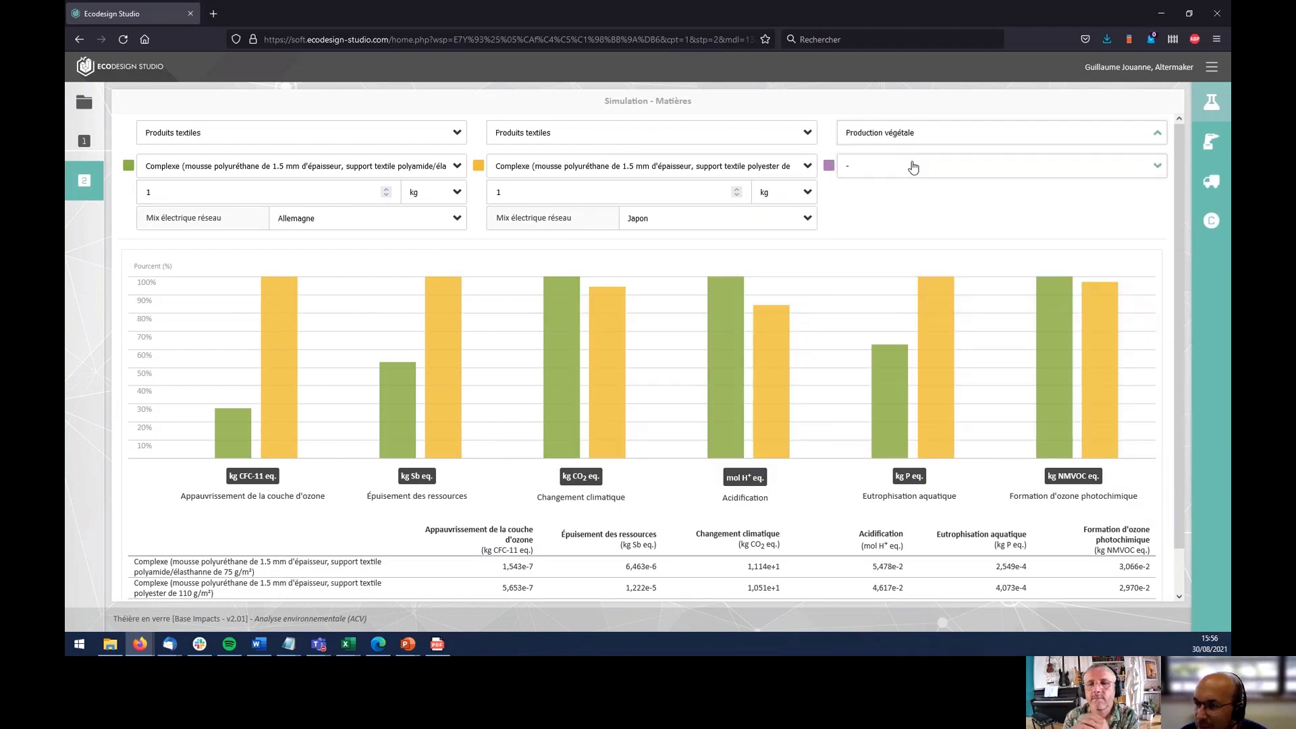
pyautogui.click(913, 165)
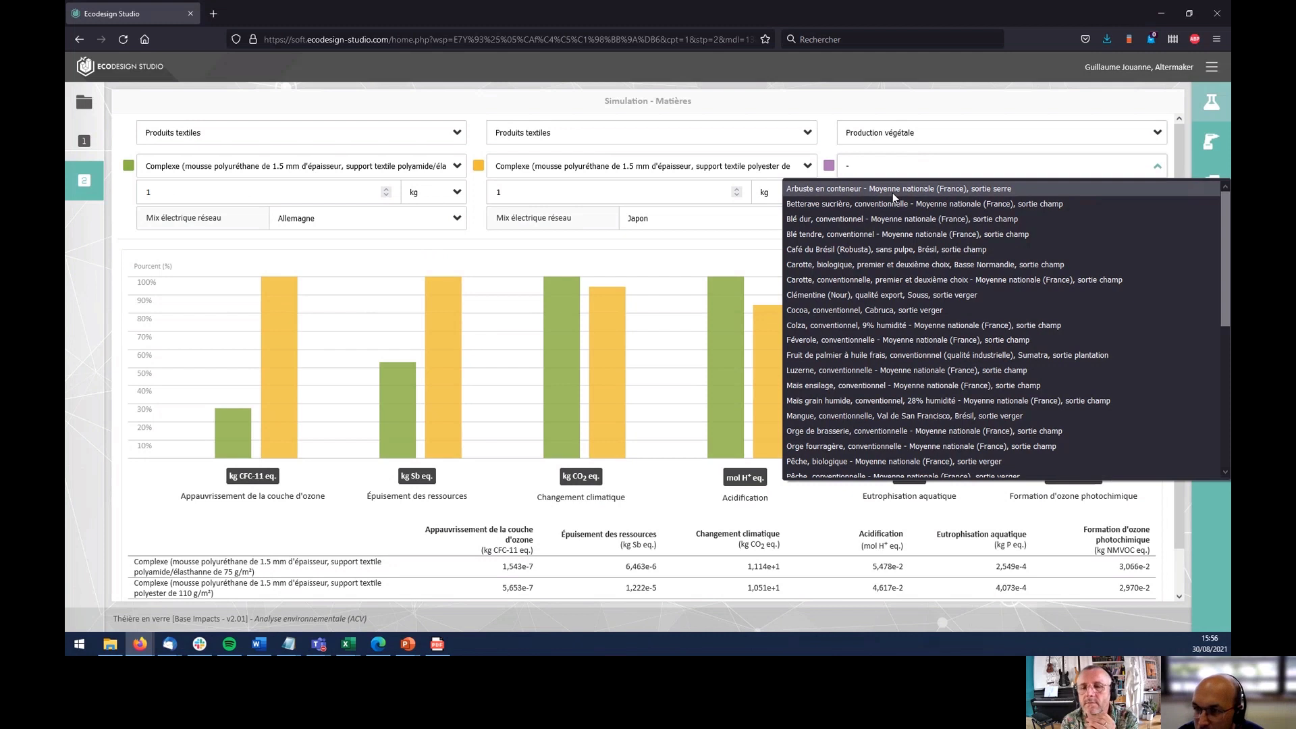
pyautogui.click(879, 234)
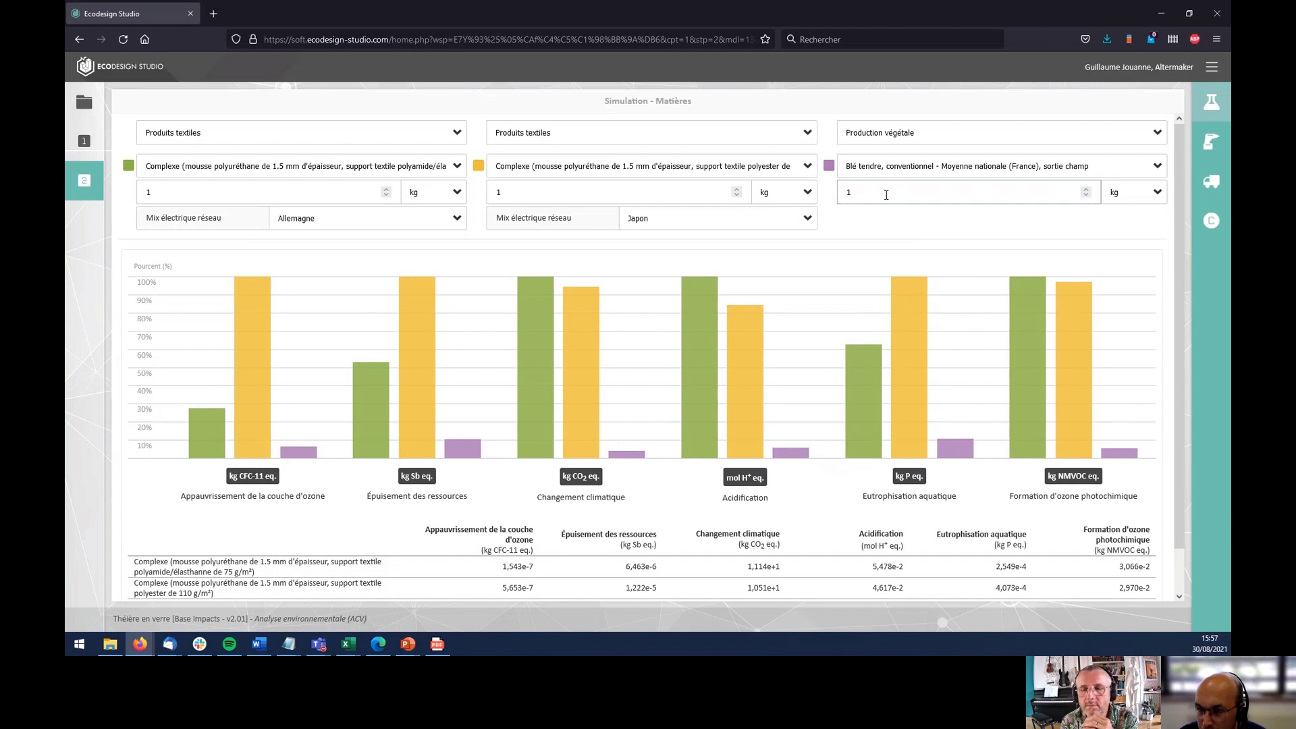
pyautogui.write('0')
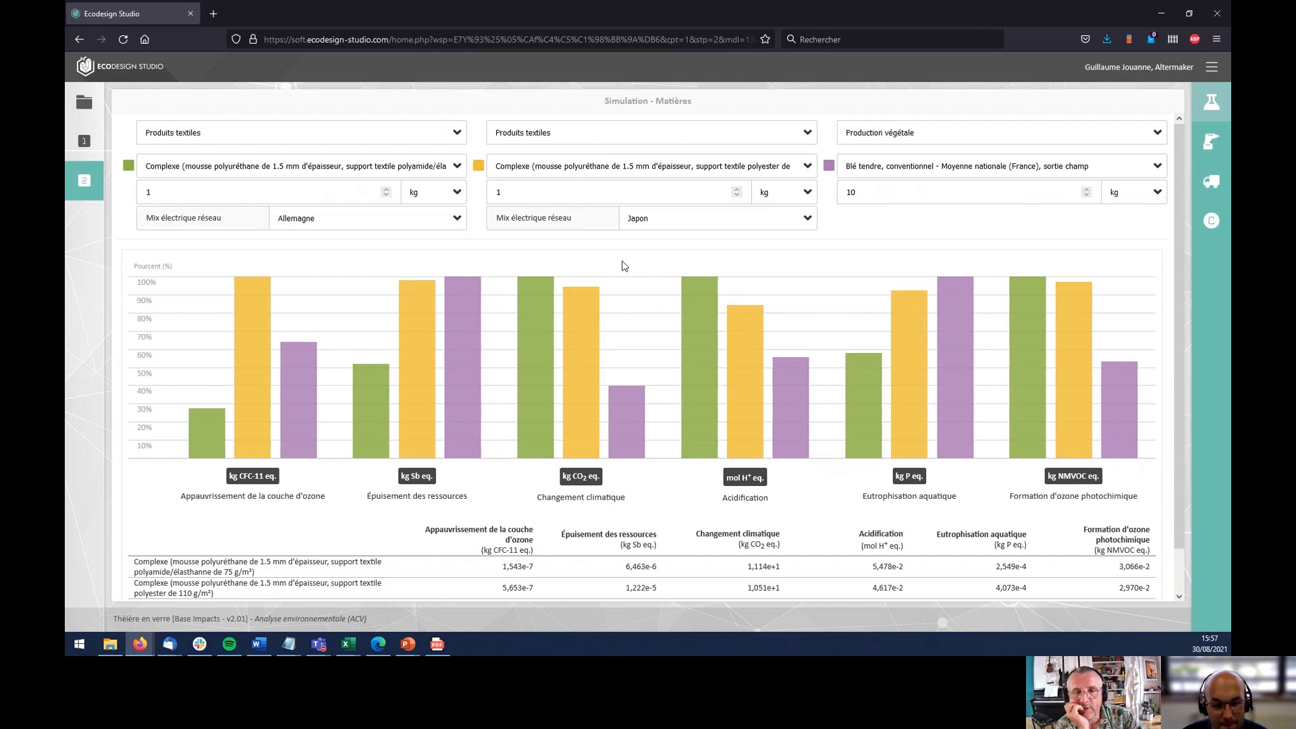
# - Return to the Amélioration stage and create a concept named Théière nouvelle version
pyautogui.click(82, 194)
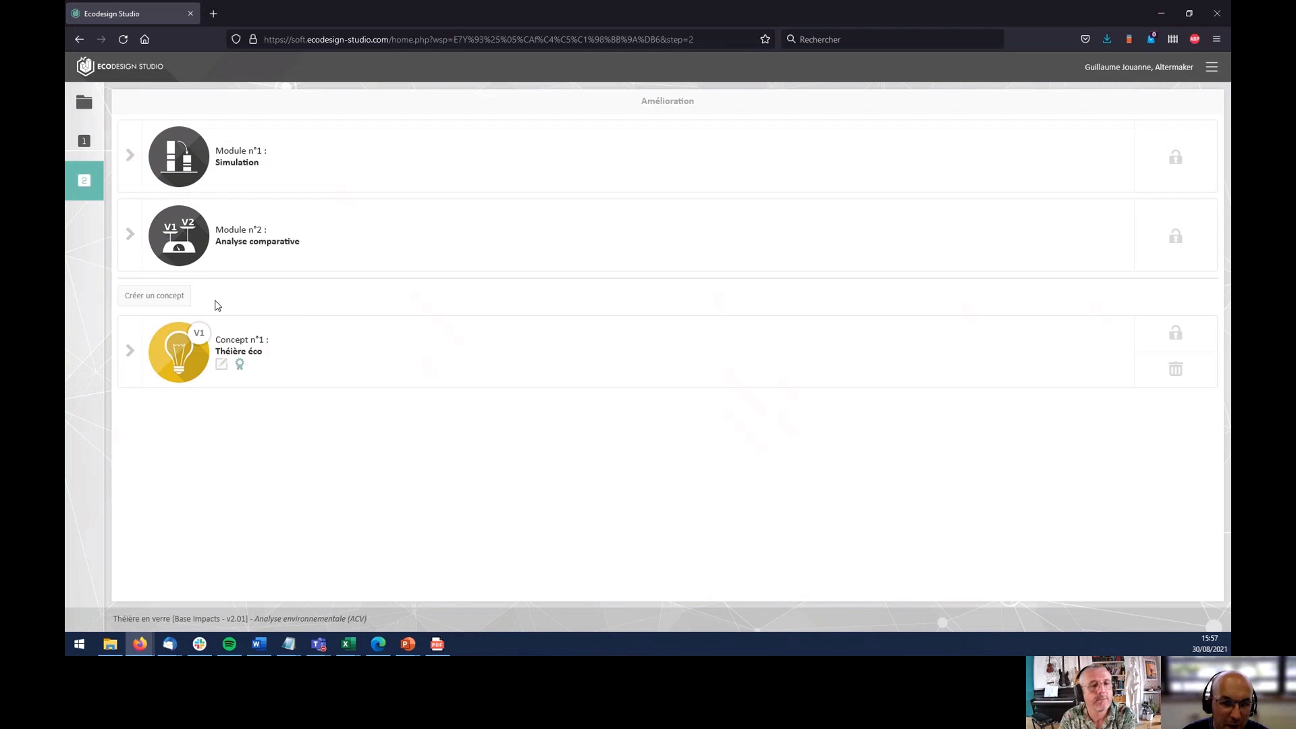
pyautogui.click(188, 297)
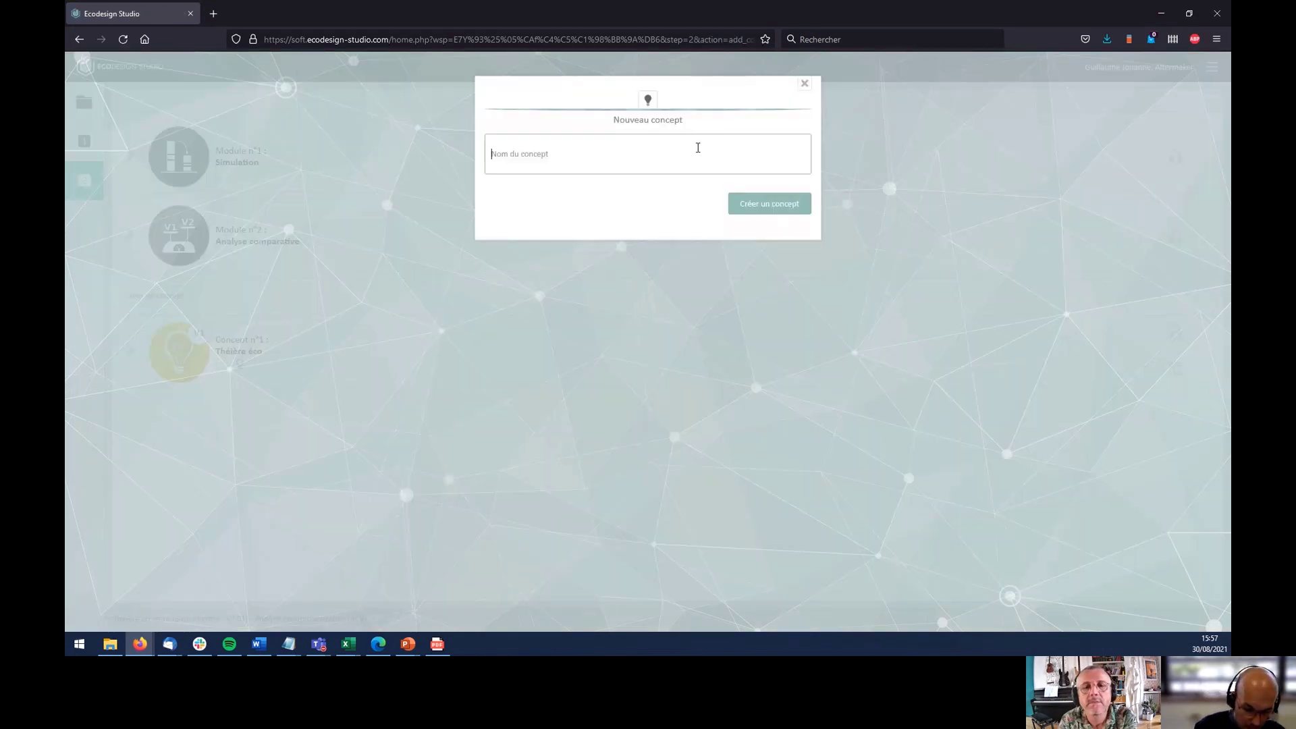
pyautogui.write('Dé')
pyautogui.press('BackSpace')
pyautogui.press('BackSpace')
pyautogui.press('BackSpace')
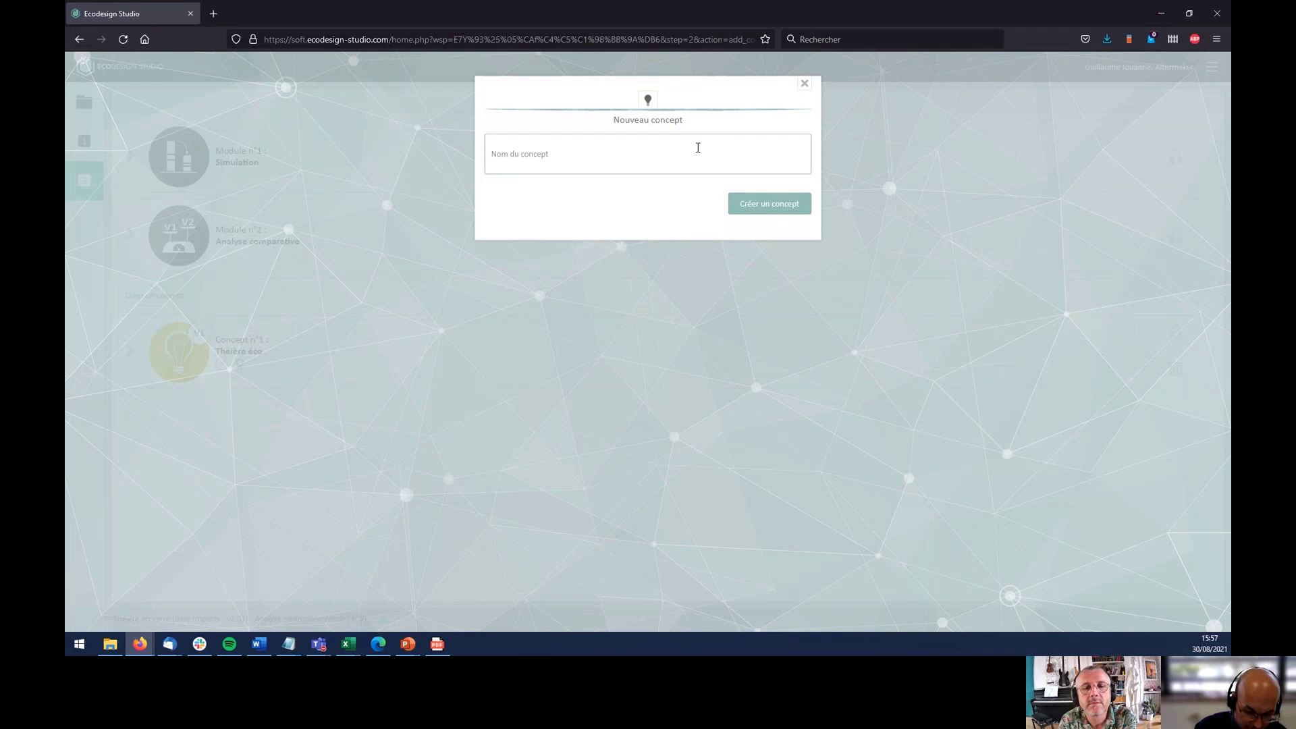
pyautogui.write('Théière nouvelle version')
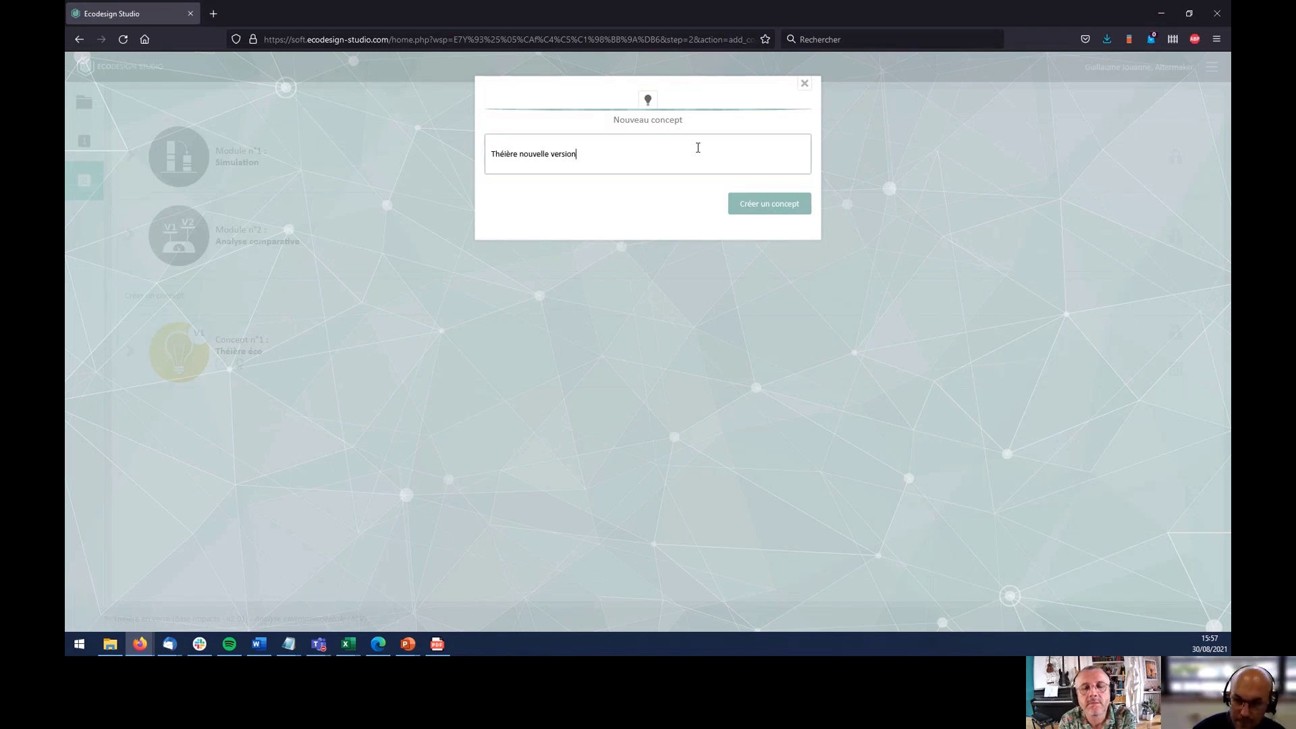
pyautogui.click(780, 215)
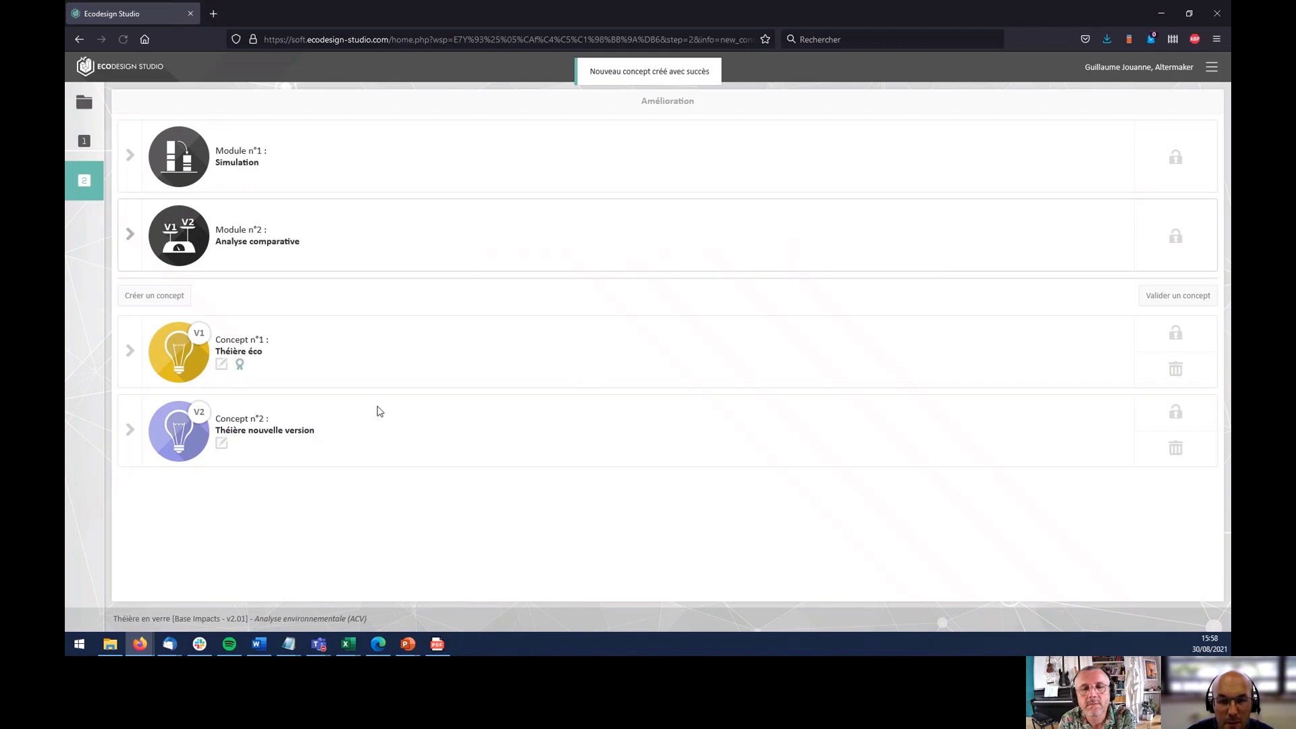
# - Open the Théière nouvelle version concept and create its nomenclature with Produit de référence as the reference concept
pyautogui.click(125, 439)
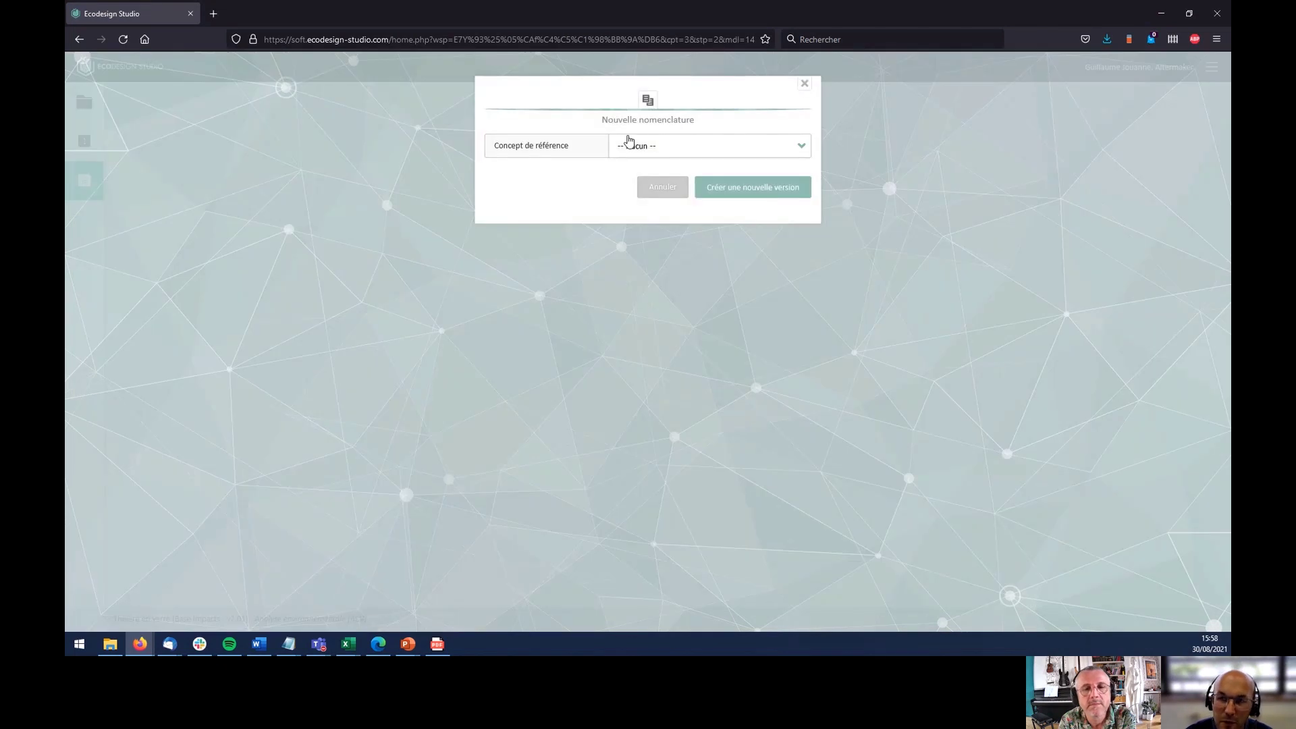
pyautogui.click(655, 156)
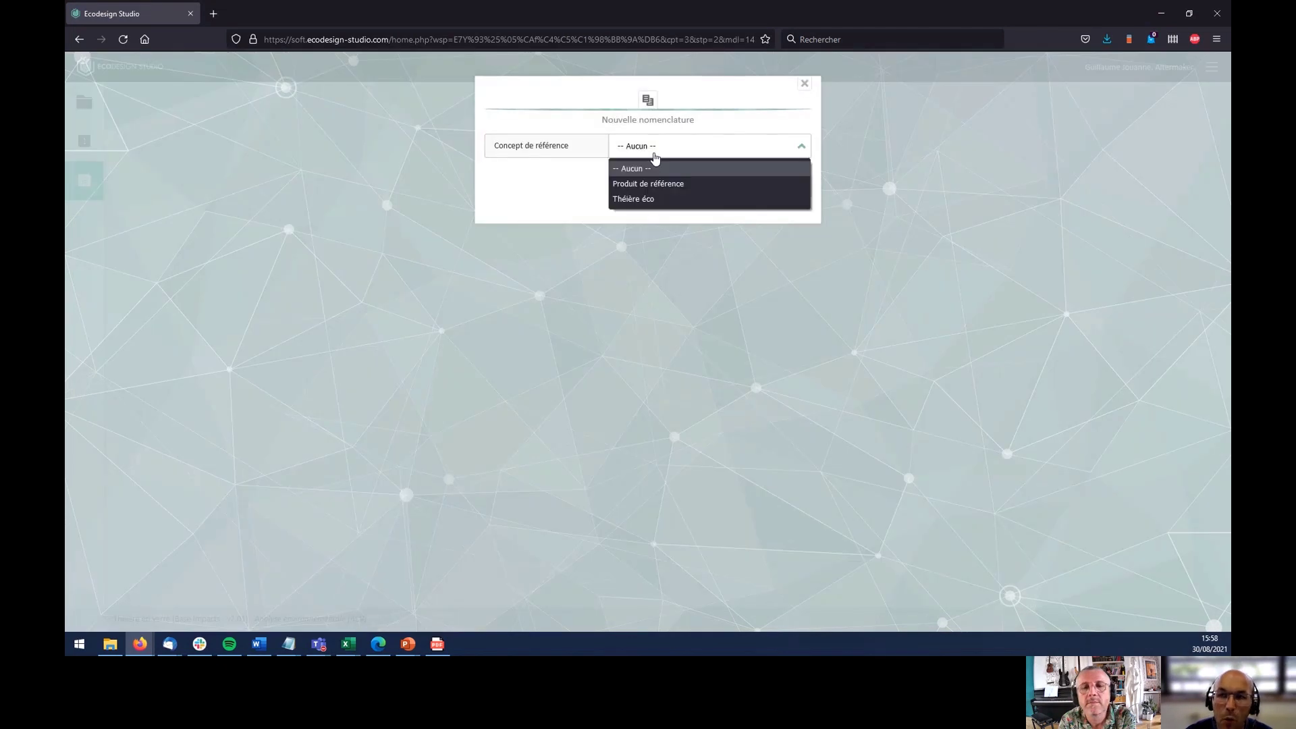
pyautogui.click(635, 185)
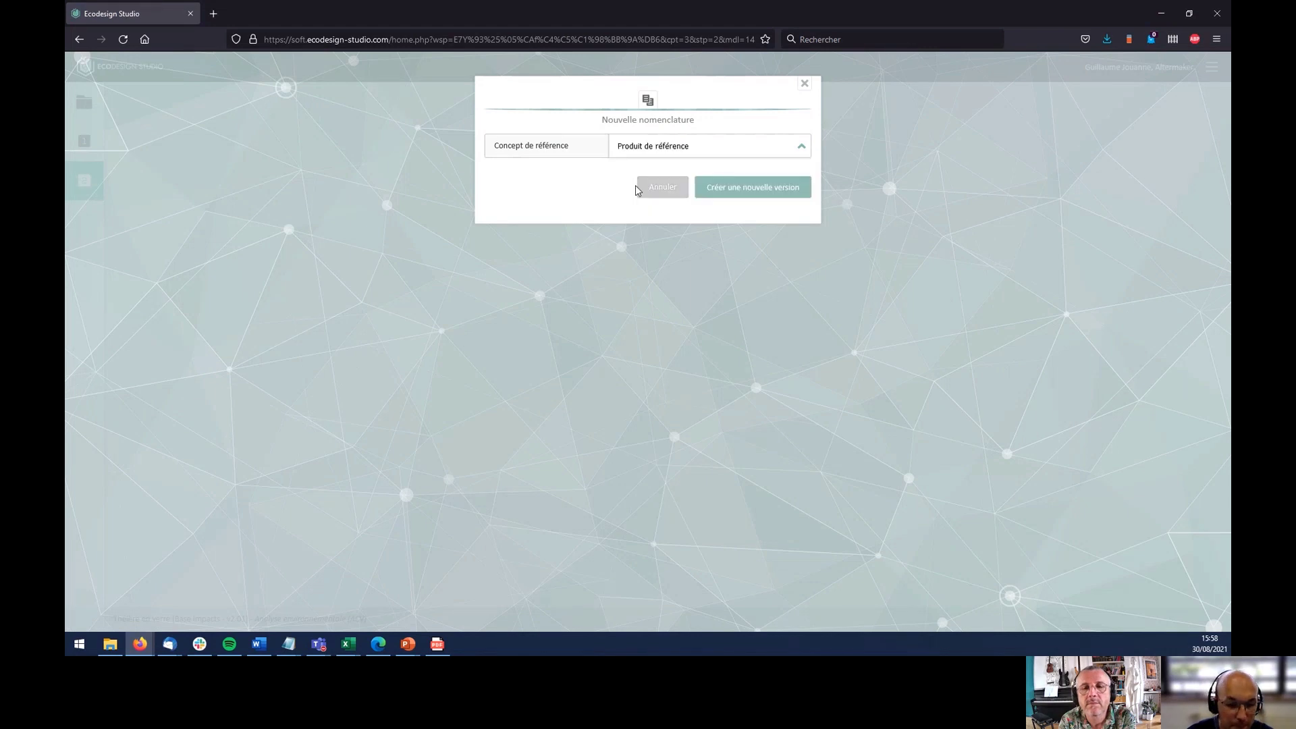
pyautogui.click(745, 192)
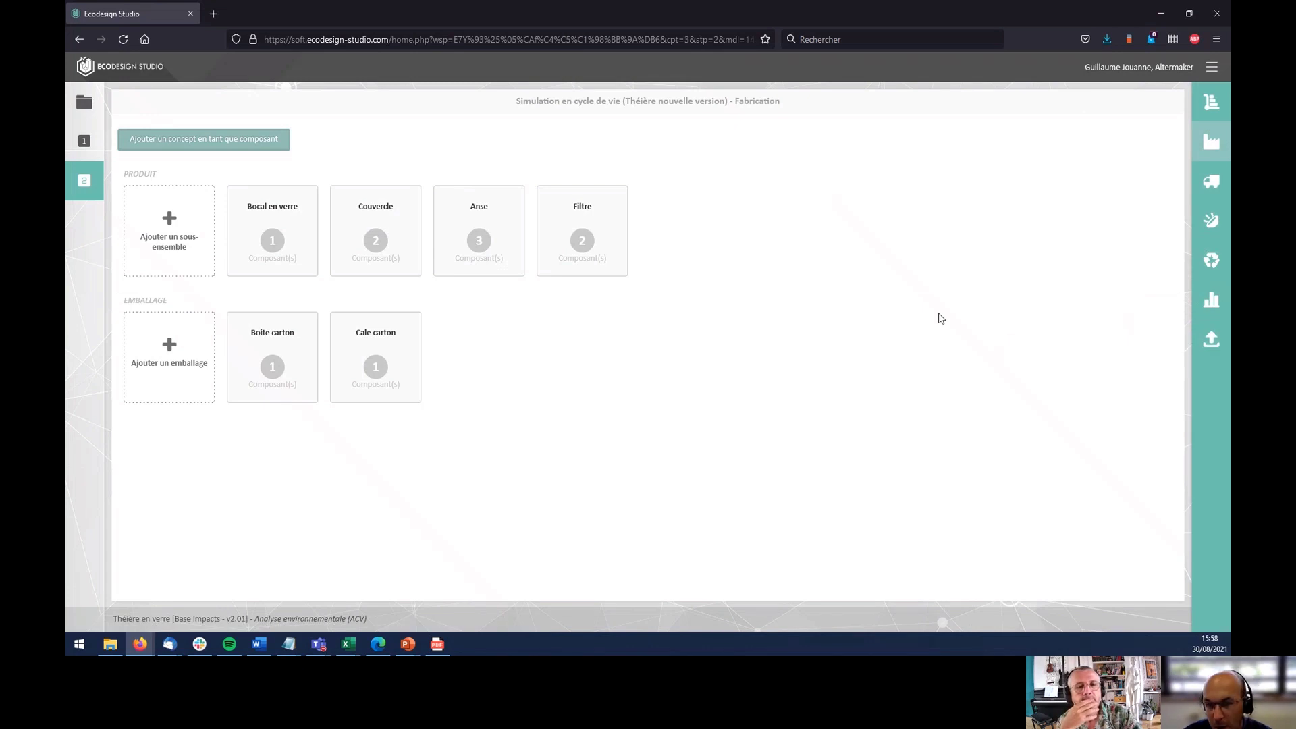
# - Rename the Verre courbé component of Bocal en verre as Pot, set its unit mass to 80 g and clear its comment
pyautogui.click(261, 243)
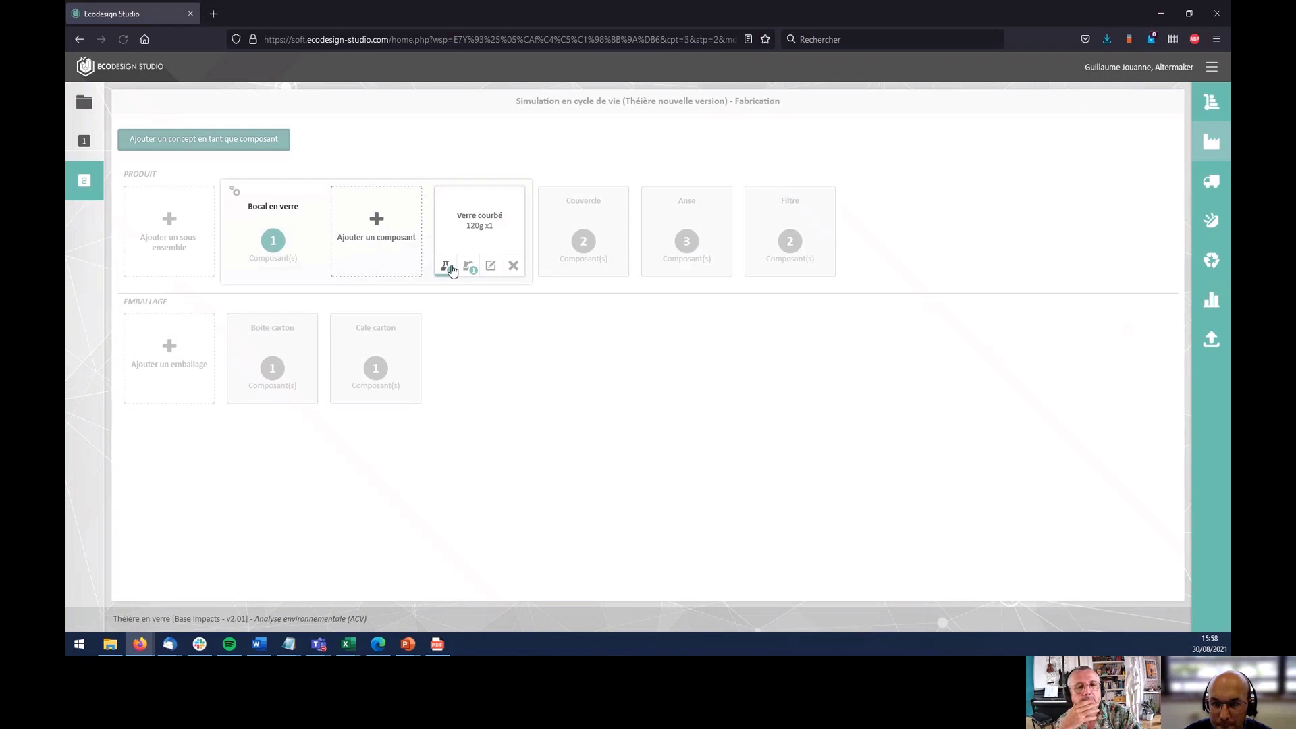
pyautogui.click(491, 270)
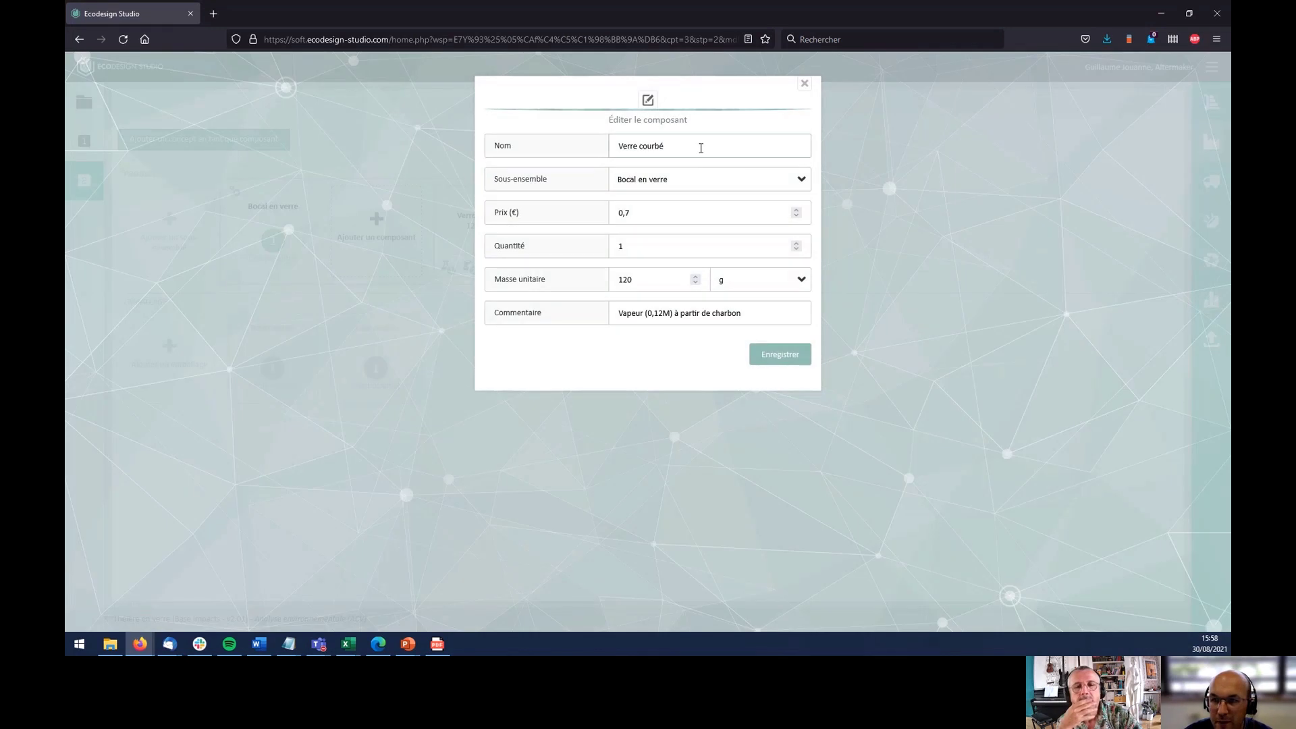
pyautogui.moveTo(663, 146); pyautogui.dragTo(549, 138)
pyautogui.write('Pot')
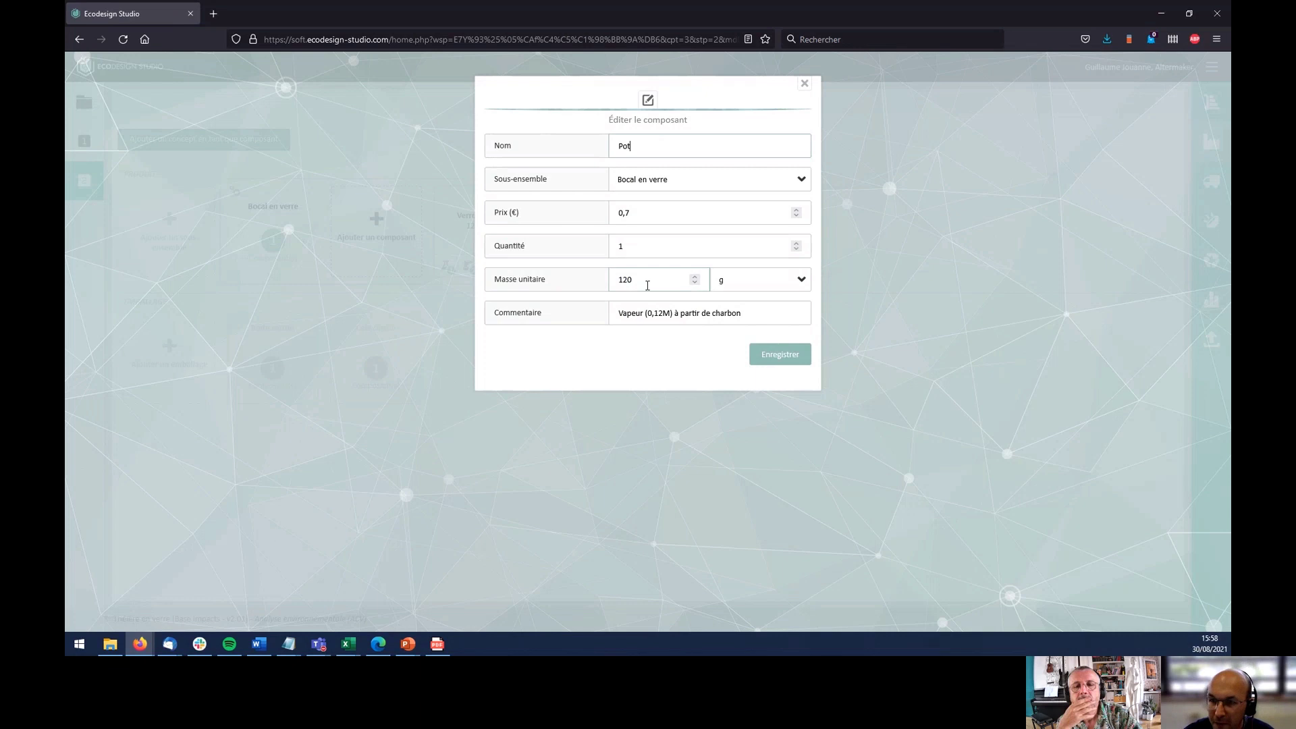
pyautogui.moveTo(648, 280); pyautogui.dragTo(587, 275)
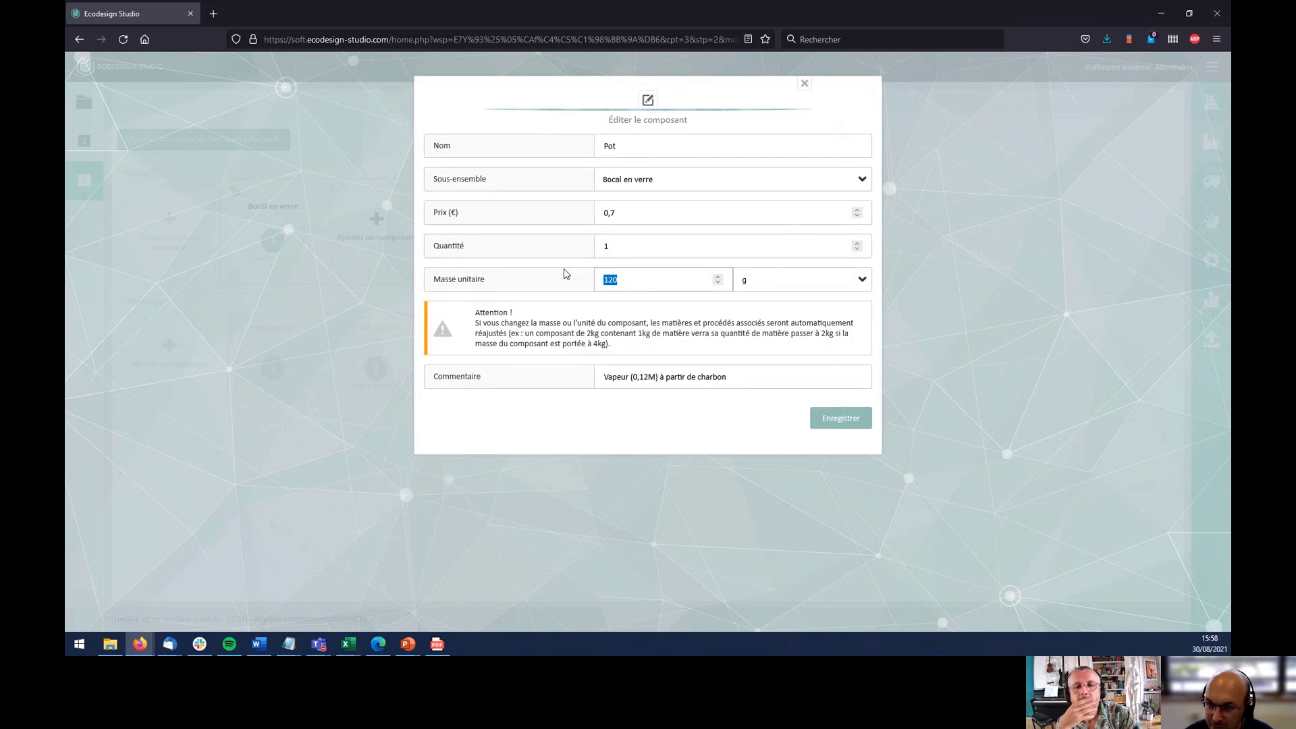
pyautogui.moveTo(749, 383); pyautogui.dragTo(487, 378)
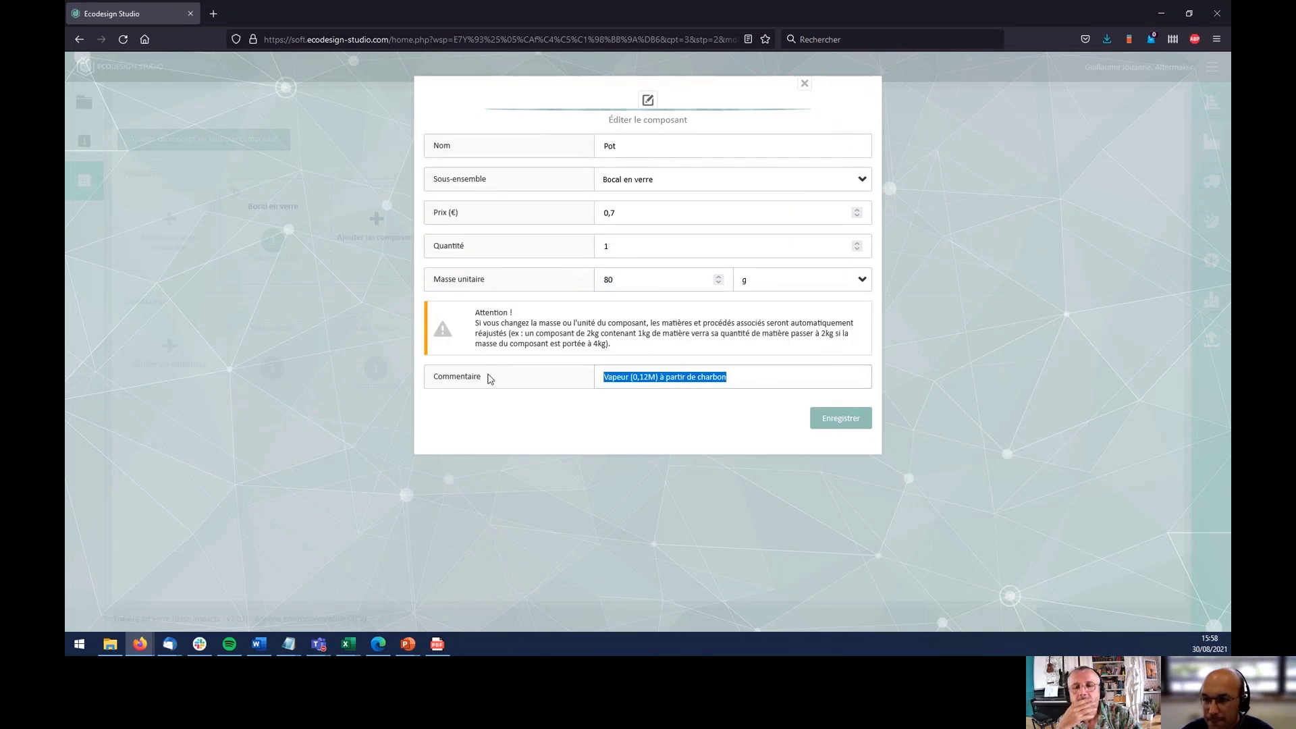
pyautogui.press('BackSpace')
pyautogui.click(839, 426)
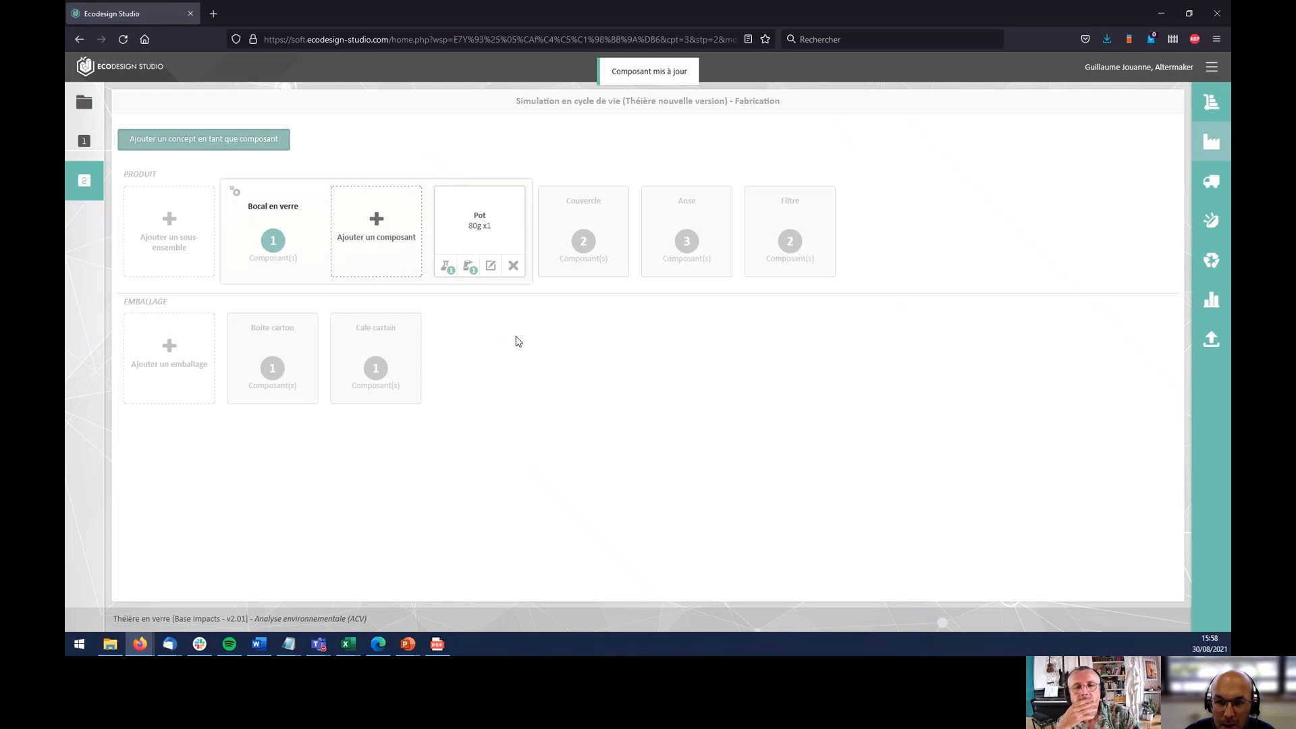
# - Replace the Pot component's glass material with the thermoplastic Polycarbonate, granulés (PC), EU-25, keeping the quantity at 80 g
pyautogui.click(447, 266)
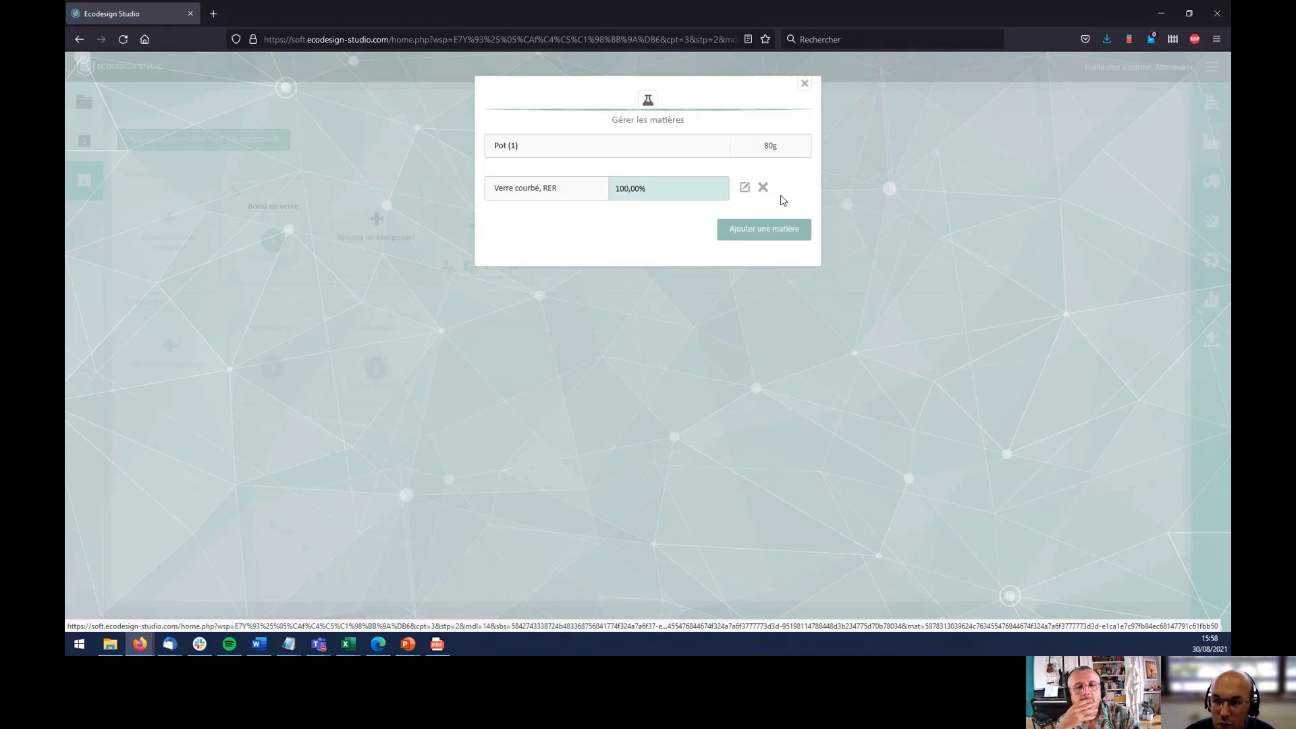
pyautogui.click(746, 189)
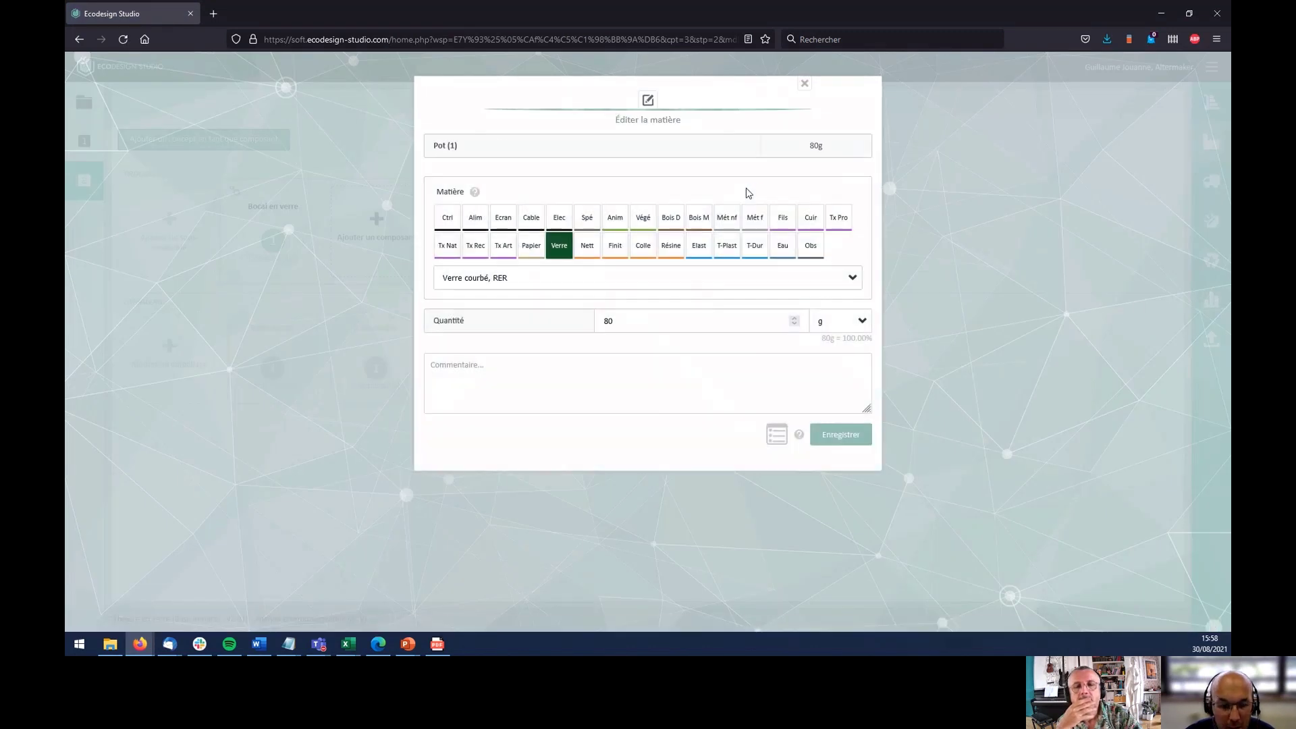
pyautogui.click(724, 251)
pyautogui.click(644, 286)
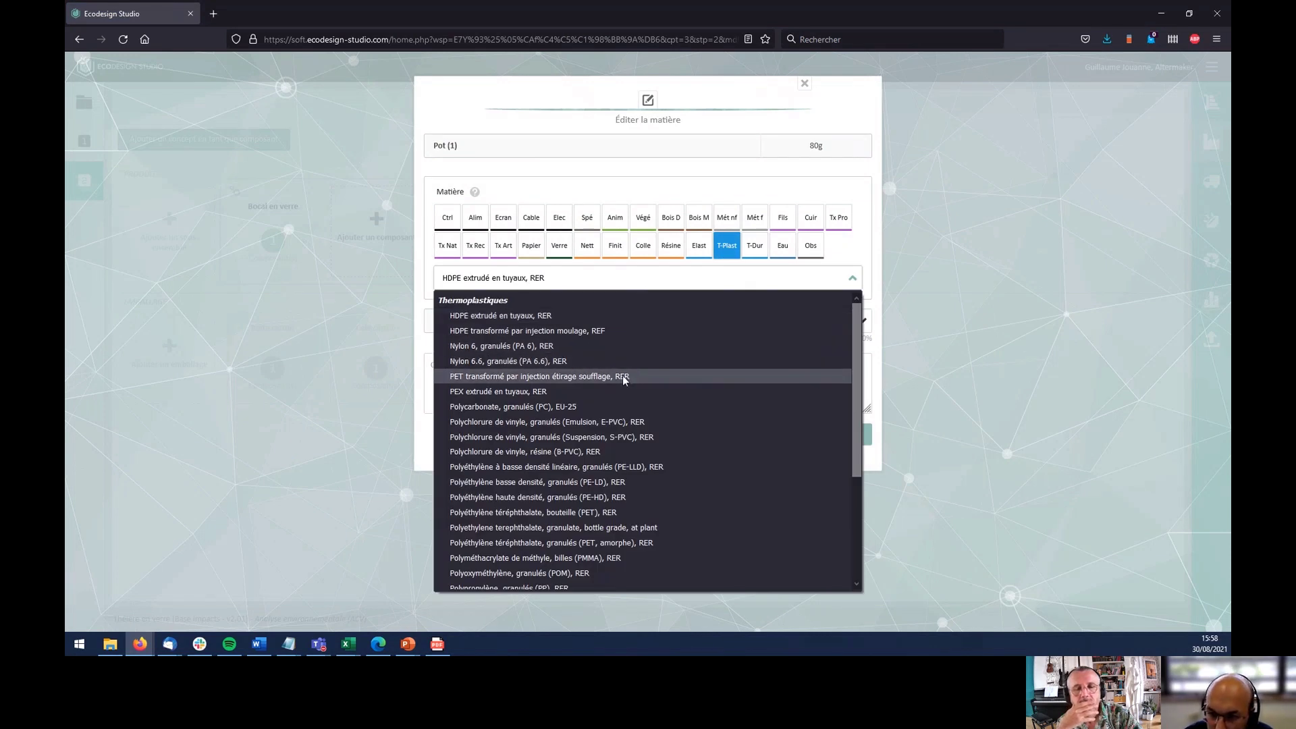
pyautogui.click(610, 407)
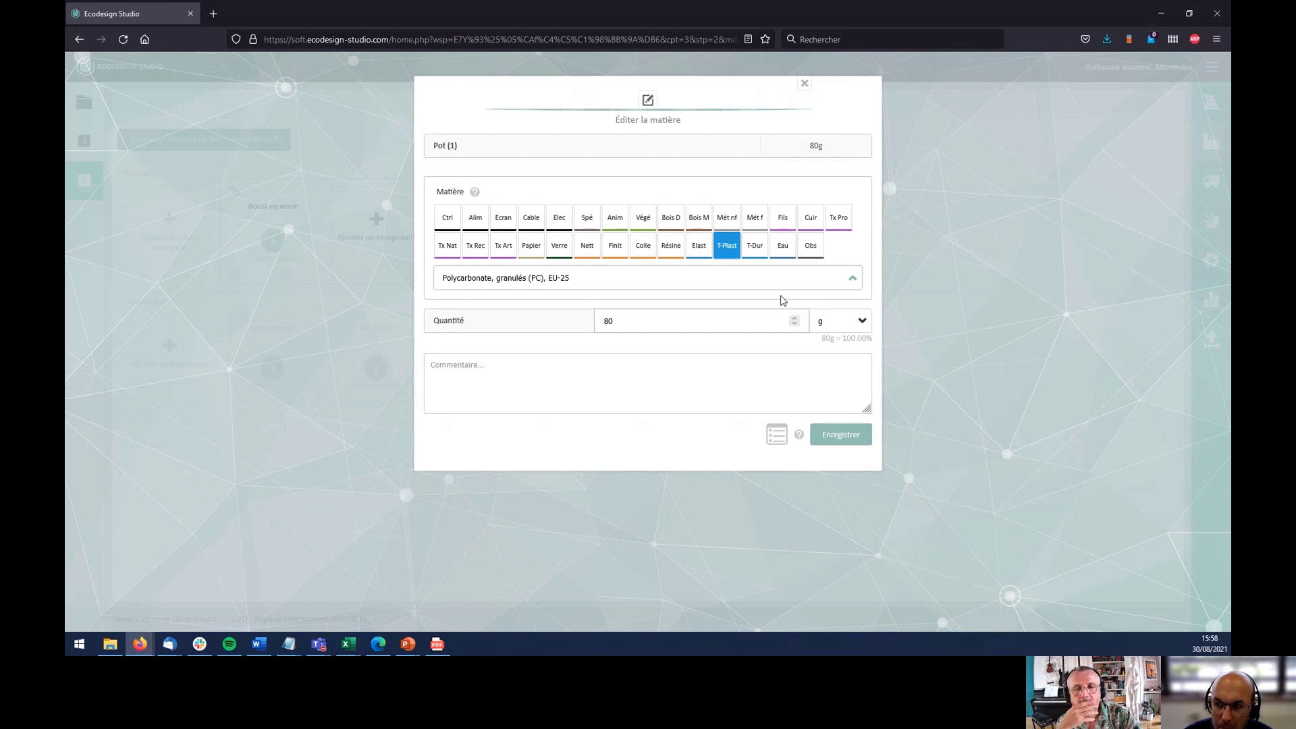
pyautogui.click(817, 437)
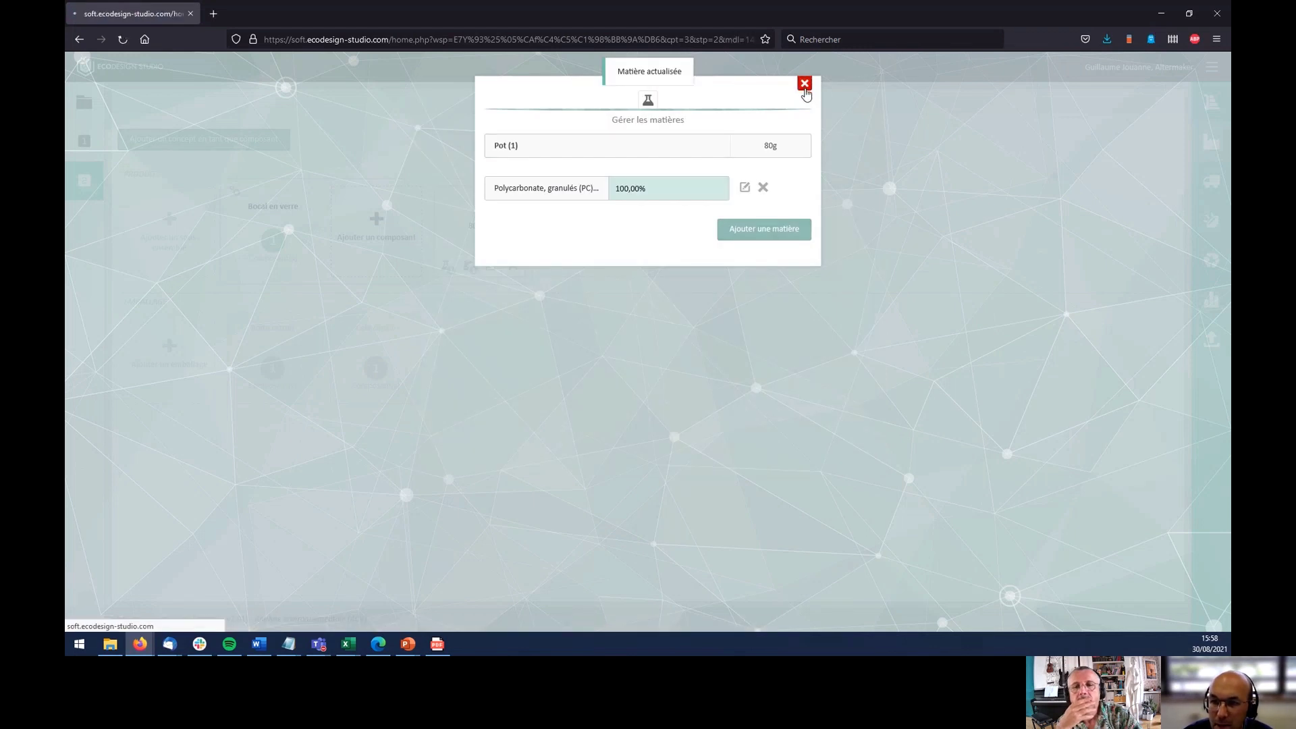
pyautogui.click(805, 83)
# - Replace the Pot's coal steam process with 0.08 kg of Injection moulage de plastique (non spécifique), RER
pyautogui.click(470, 268)
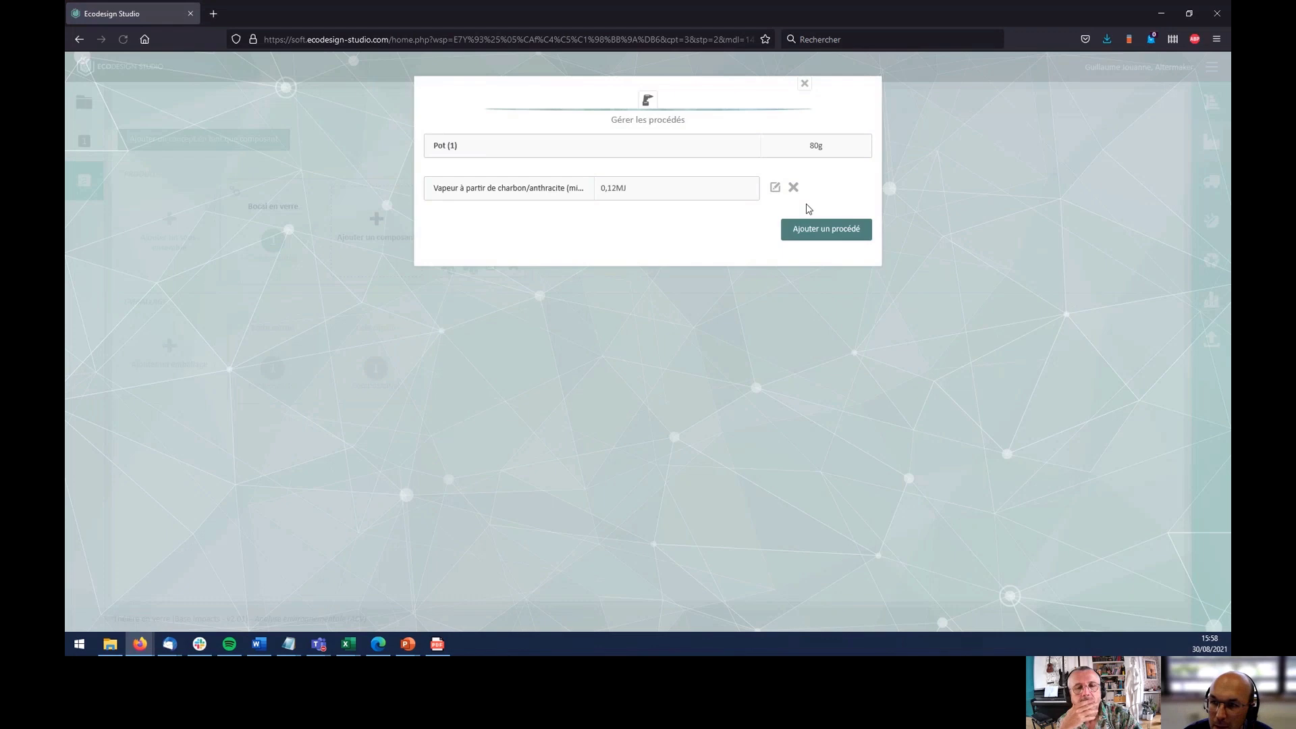
pyautogui.click(794, 191)
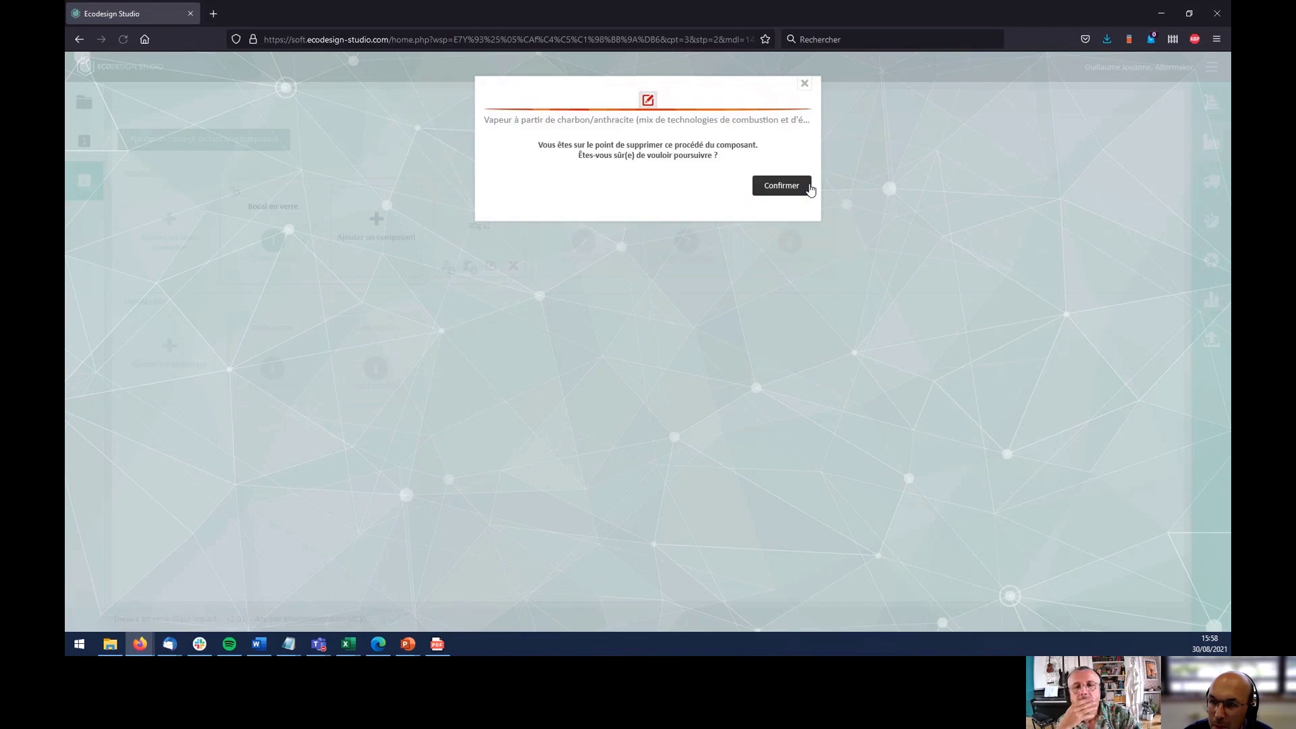
pyautogui.click(798, 184)
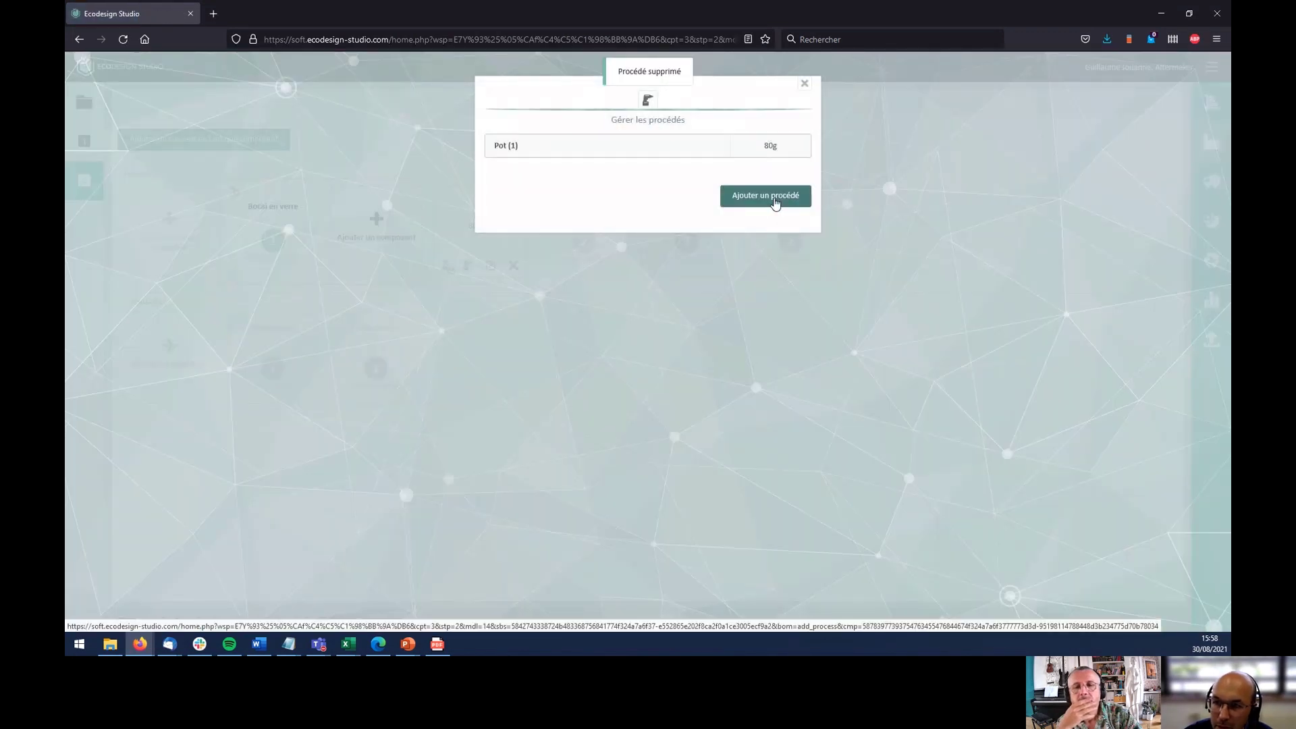
pyautogui.click(769, 195)
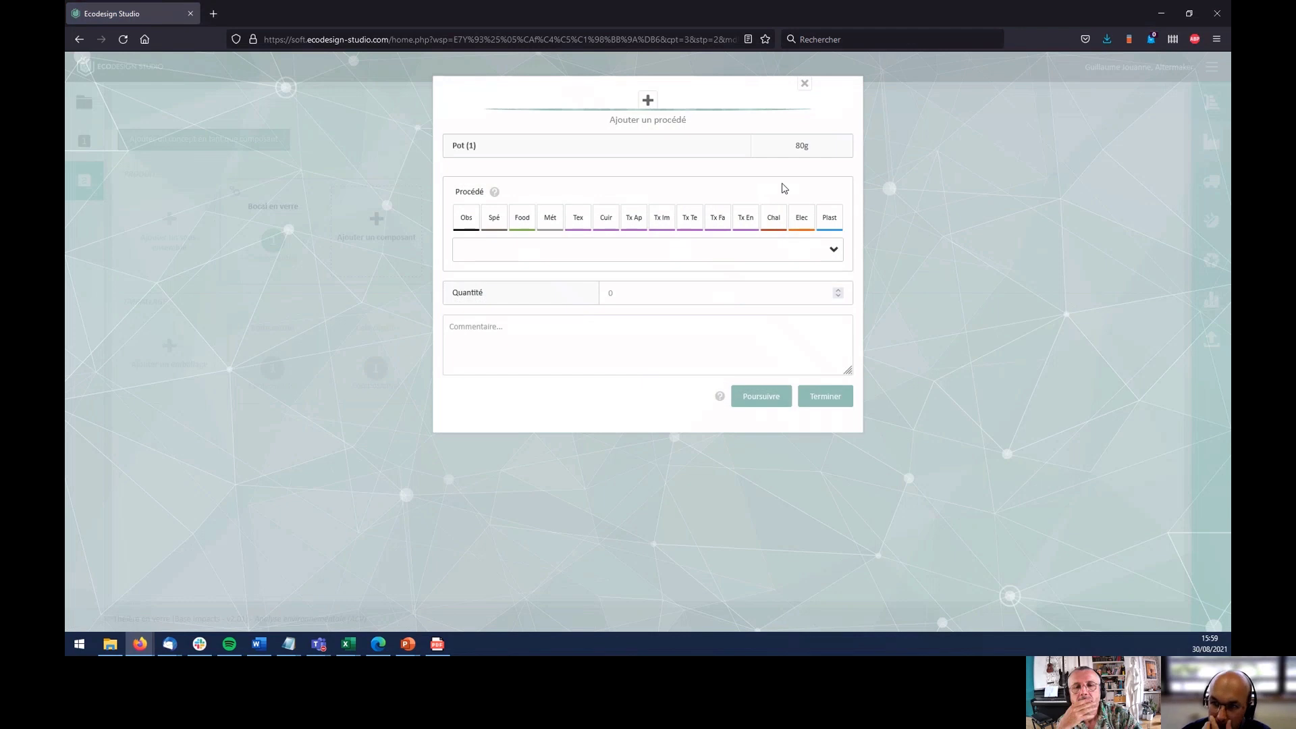
pyautogui.click(826, 216)
pyautogui.click(640, 252)
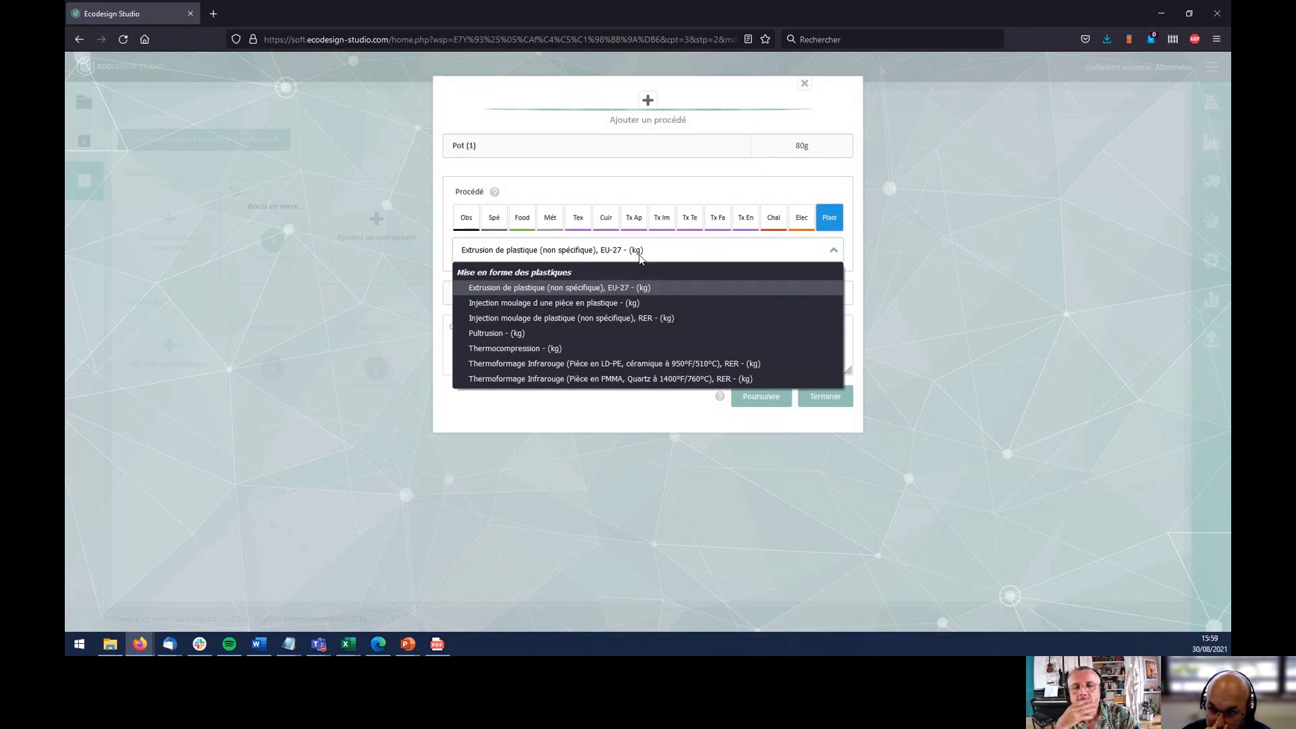
pyautogui.click(613, 317)
pyautogui.click(638, 296)
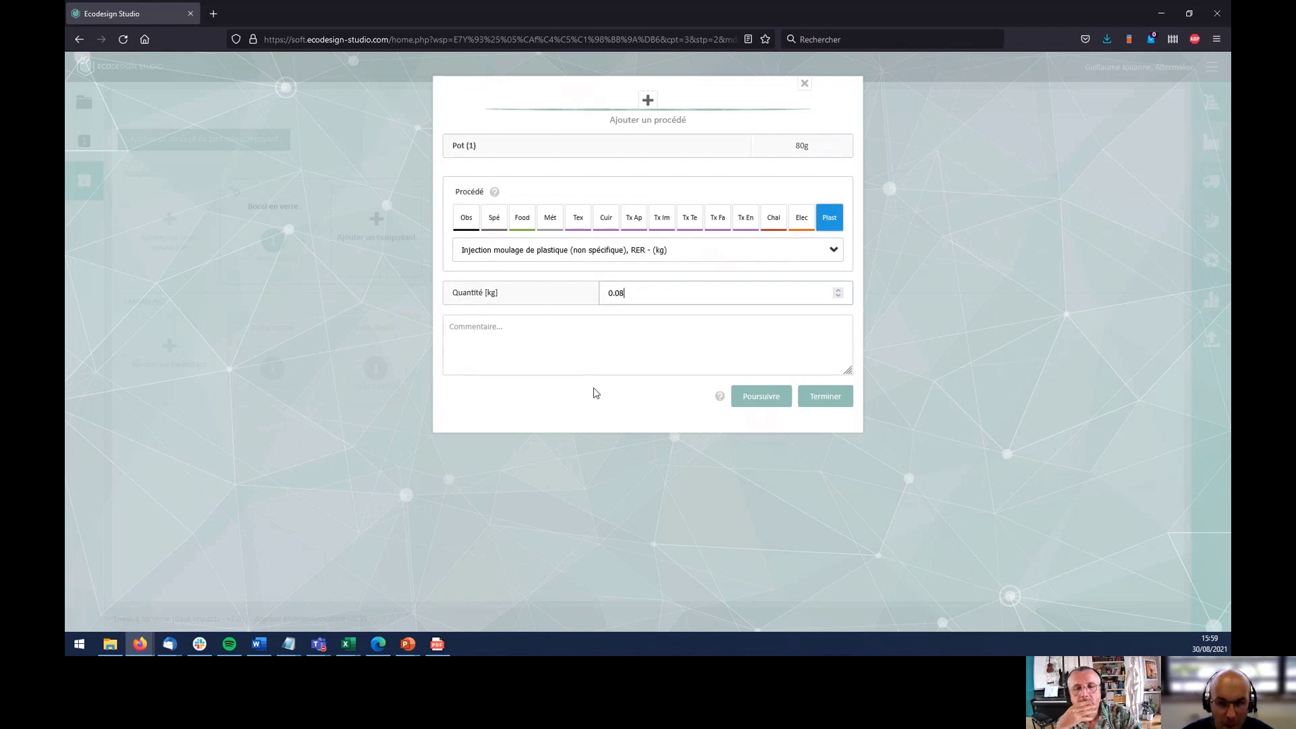
pyautogui.click(836, 398)
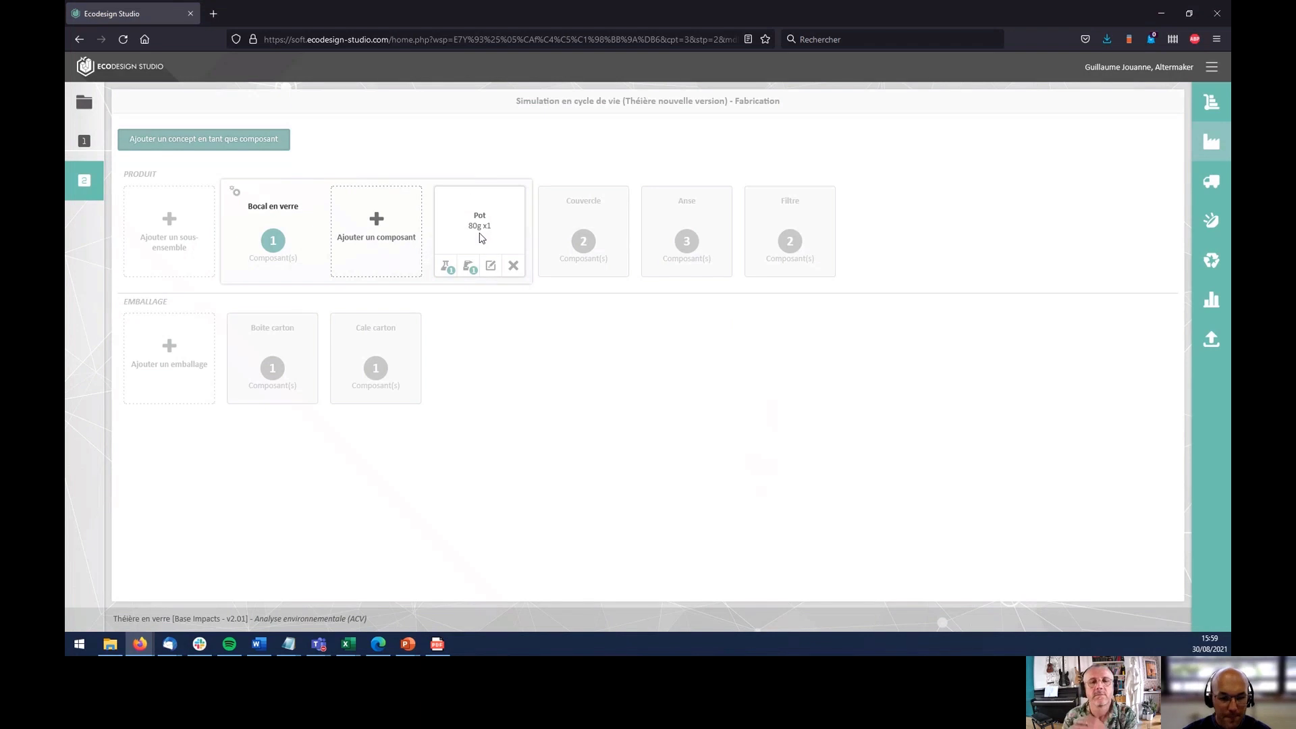
# - Check the supply transport assigned to the Pot component in the Approvisionnement phase
pyautogui.click(1212, 101)
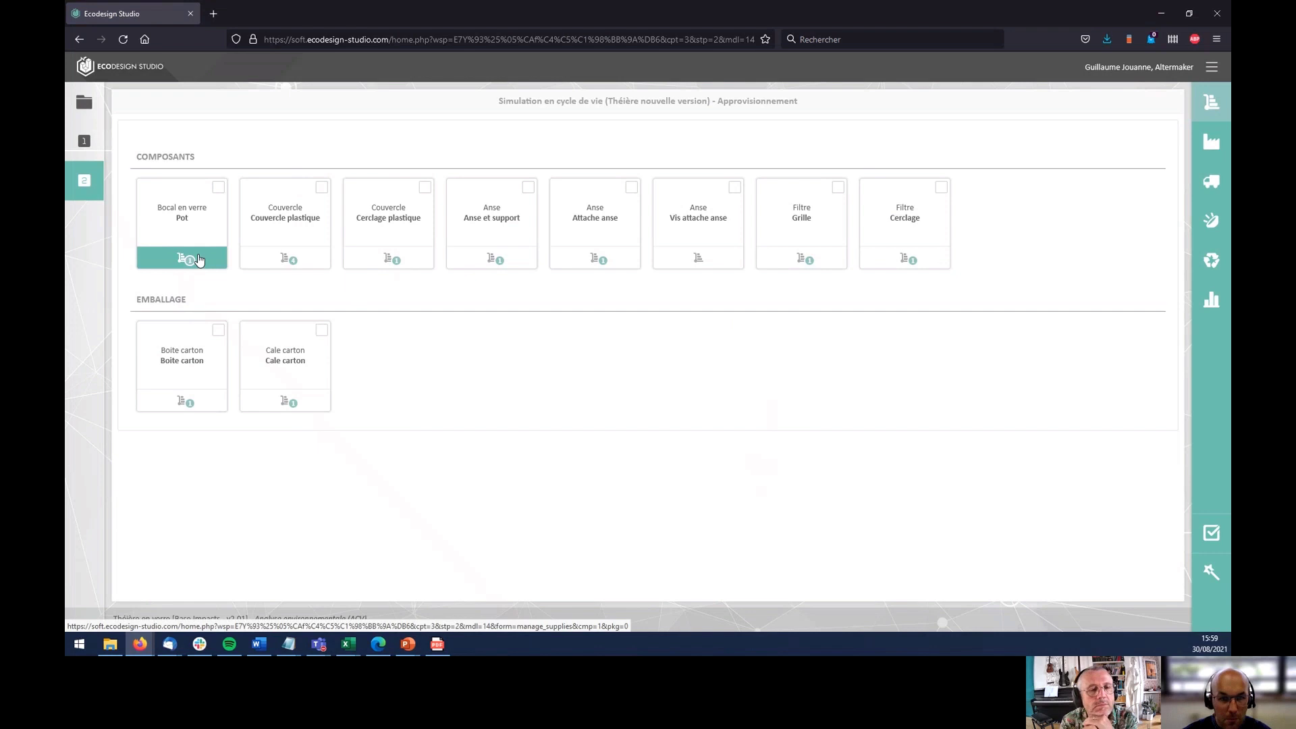
pyautogui.click(177, 265)
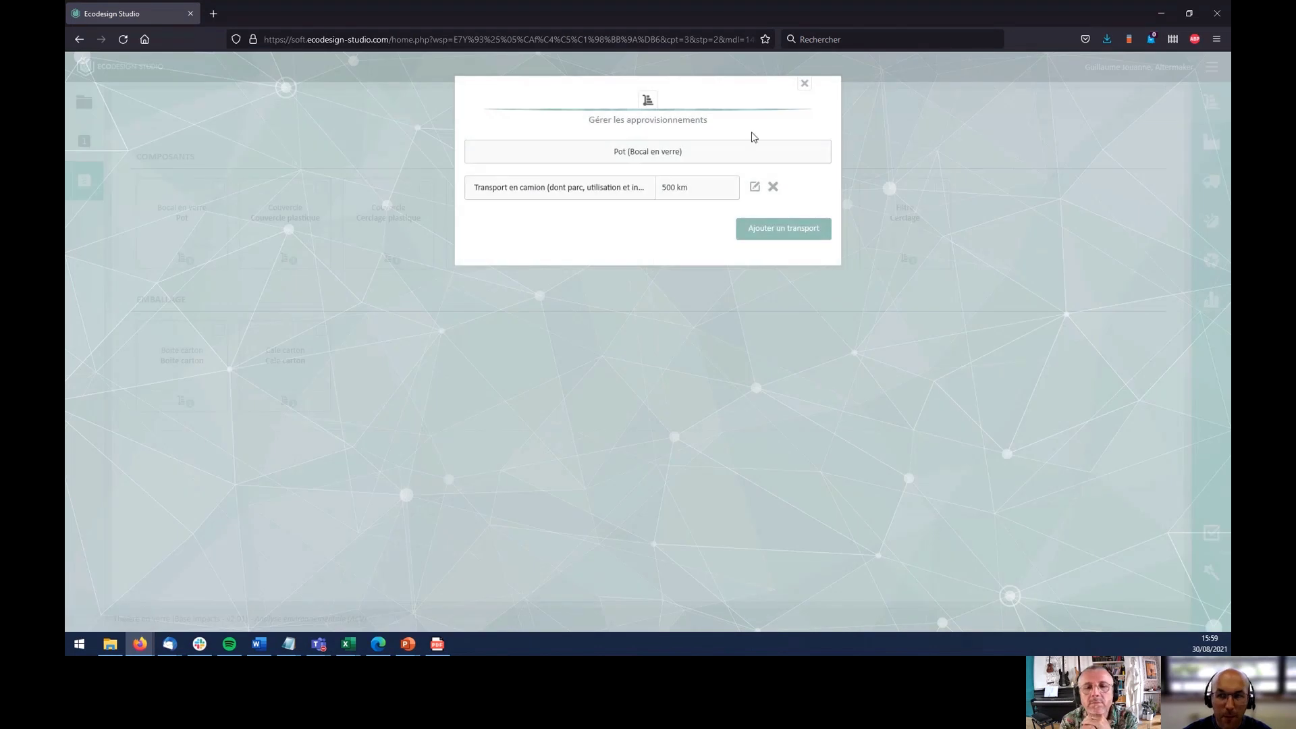
pyautogui.click(804, 84)
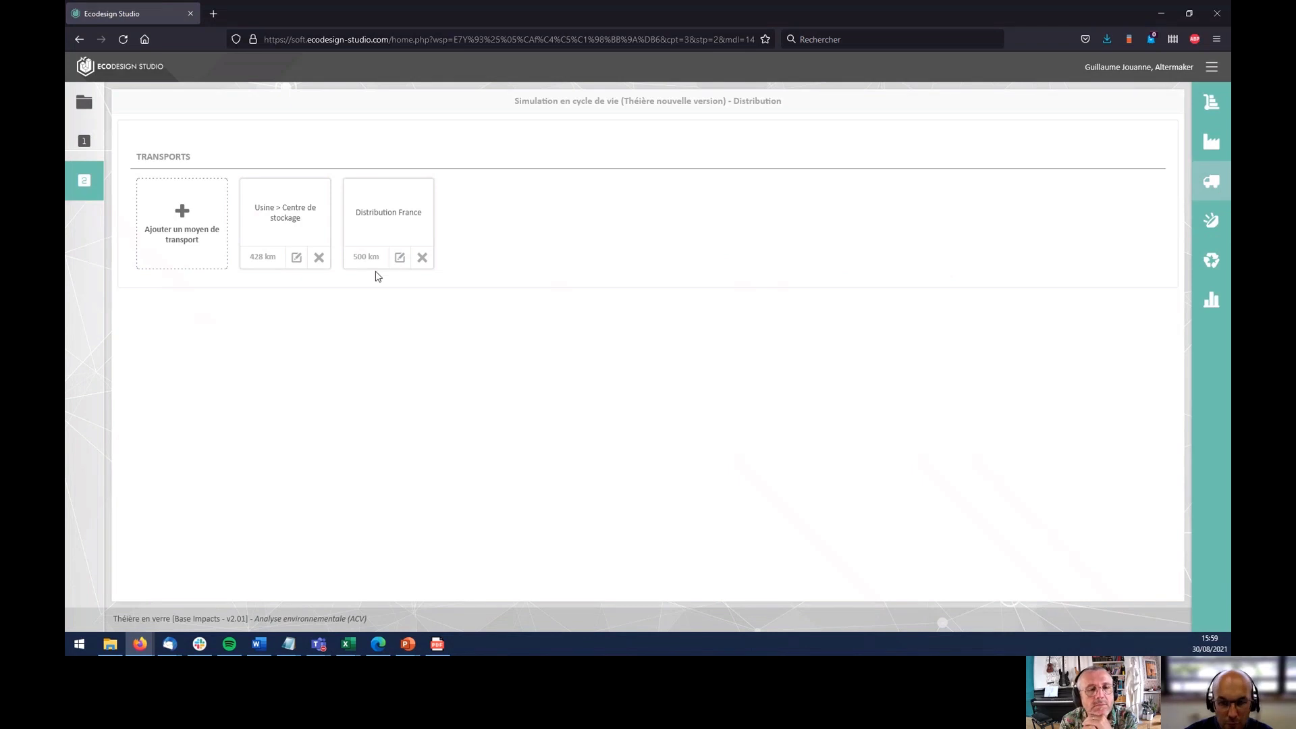
# - In the Distribution phase, set the transported quantity of Usine > Centre de stockage and Distribution France to 0,2673 kg each
pyautogui.click(296, 257)
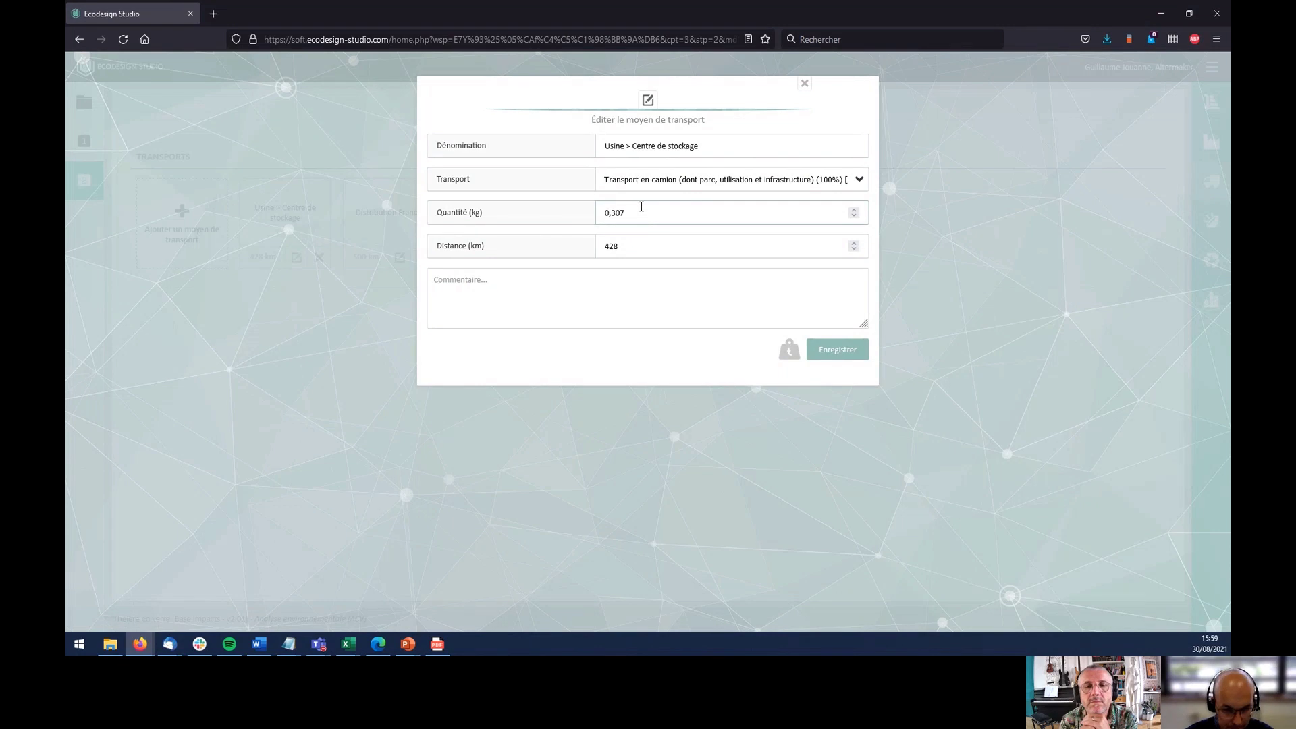
pyautogui.moveTo(787, 347)
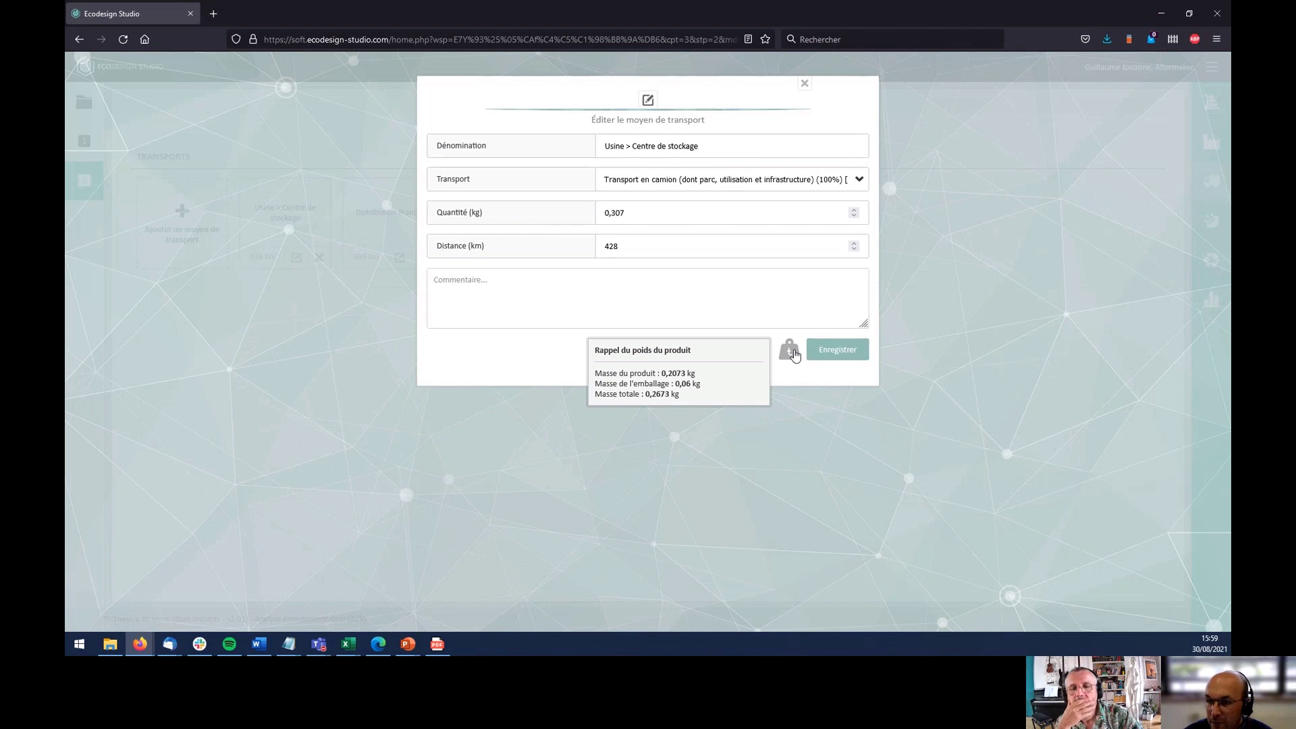
pyautogui.click(663, 208)
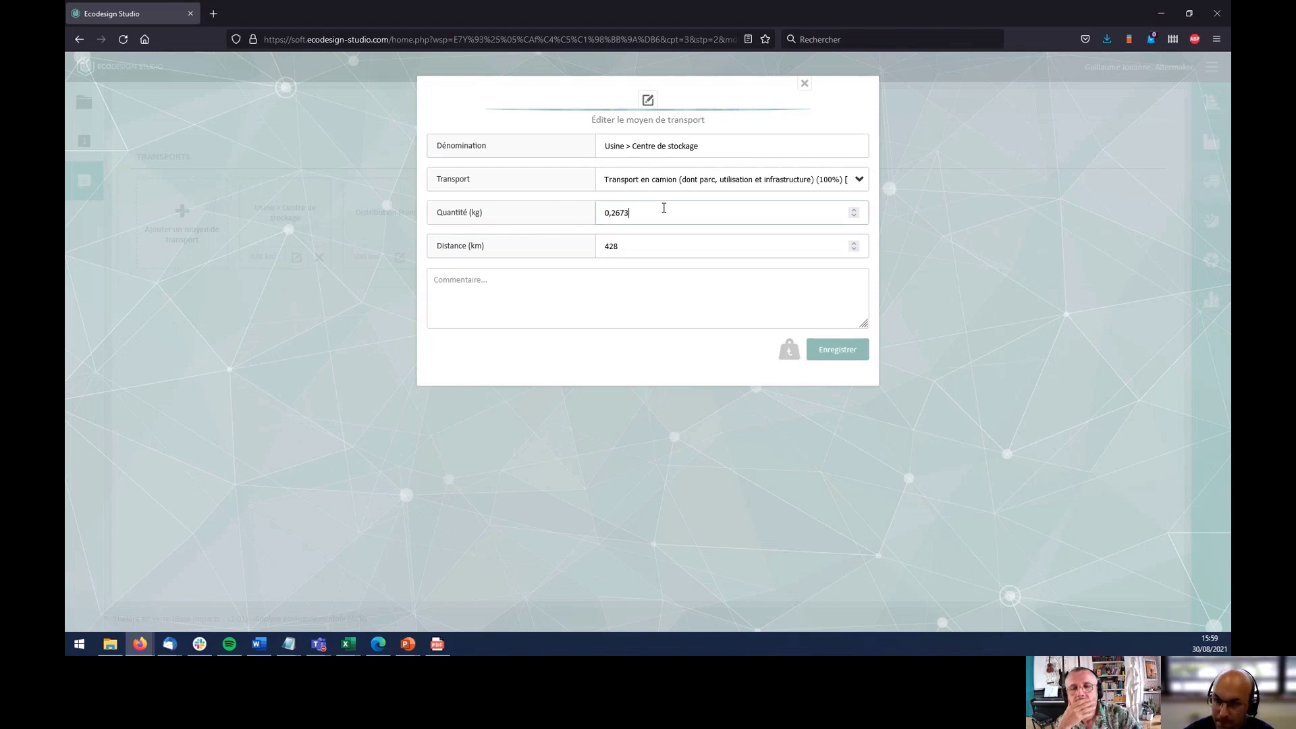
pyautogui.hotkey('ctrl', 'a')
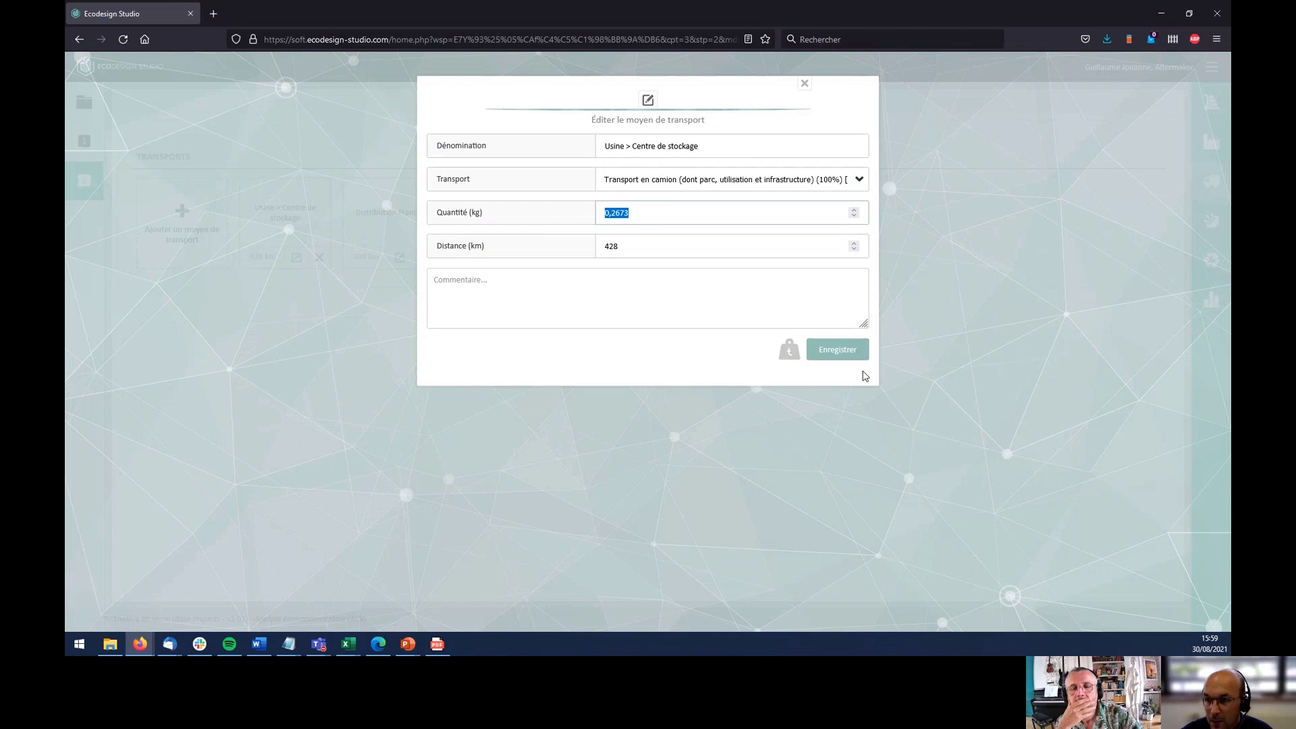
pyautogui.click(846, 352)
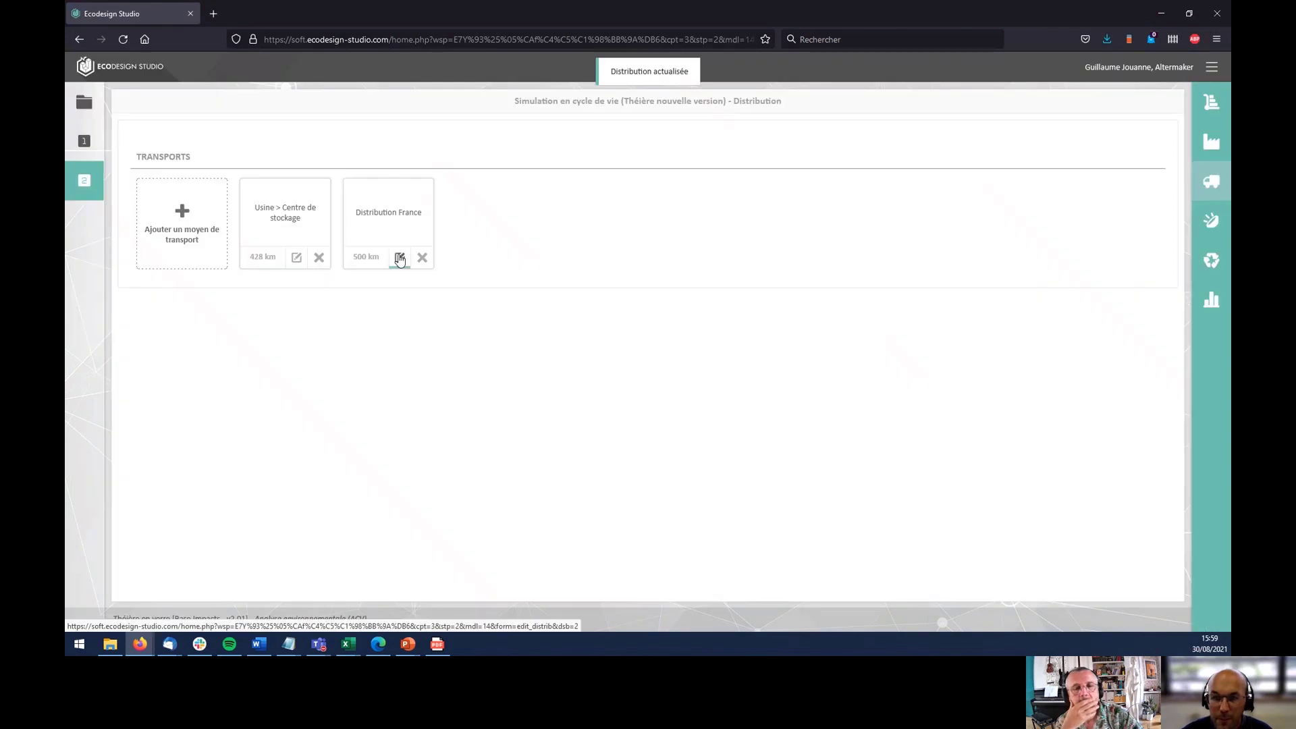
pyautogui.click(400, 258)
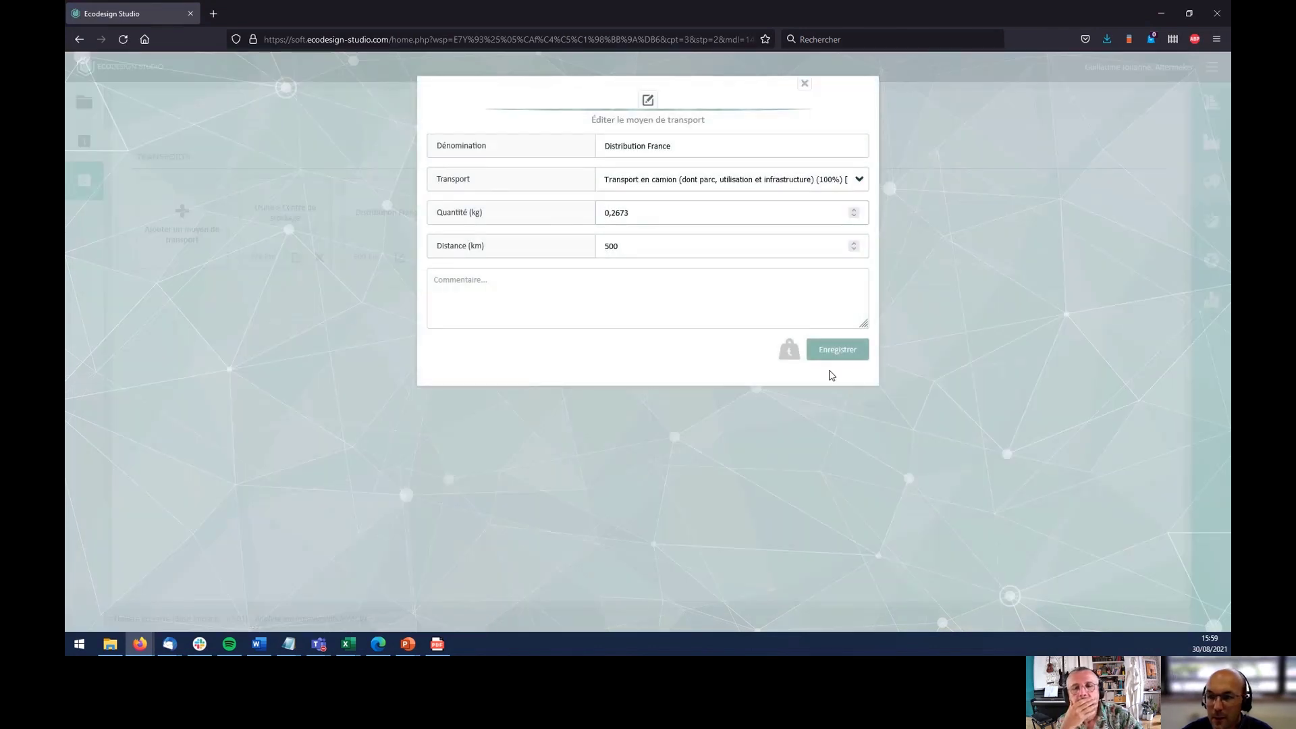
pyautogui.click(849, 350)
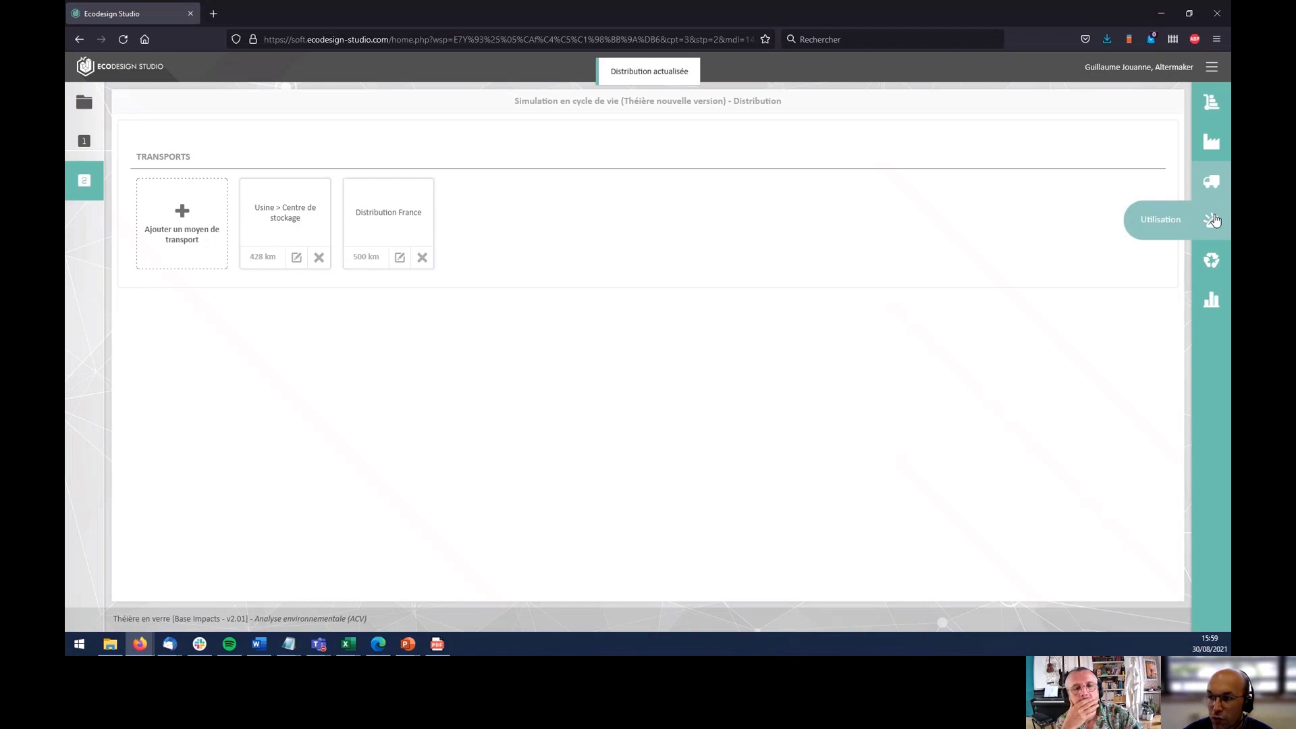
# - View the concept's life cycle results and set Théière nouvelle version as the compared concept in Analyse comparative
pyautogui.click(1213, 312)
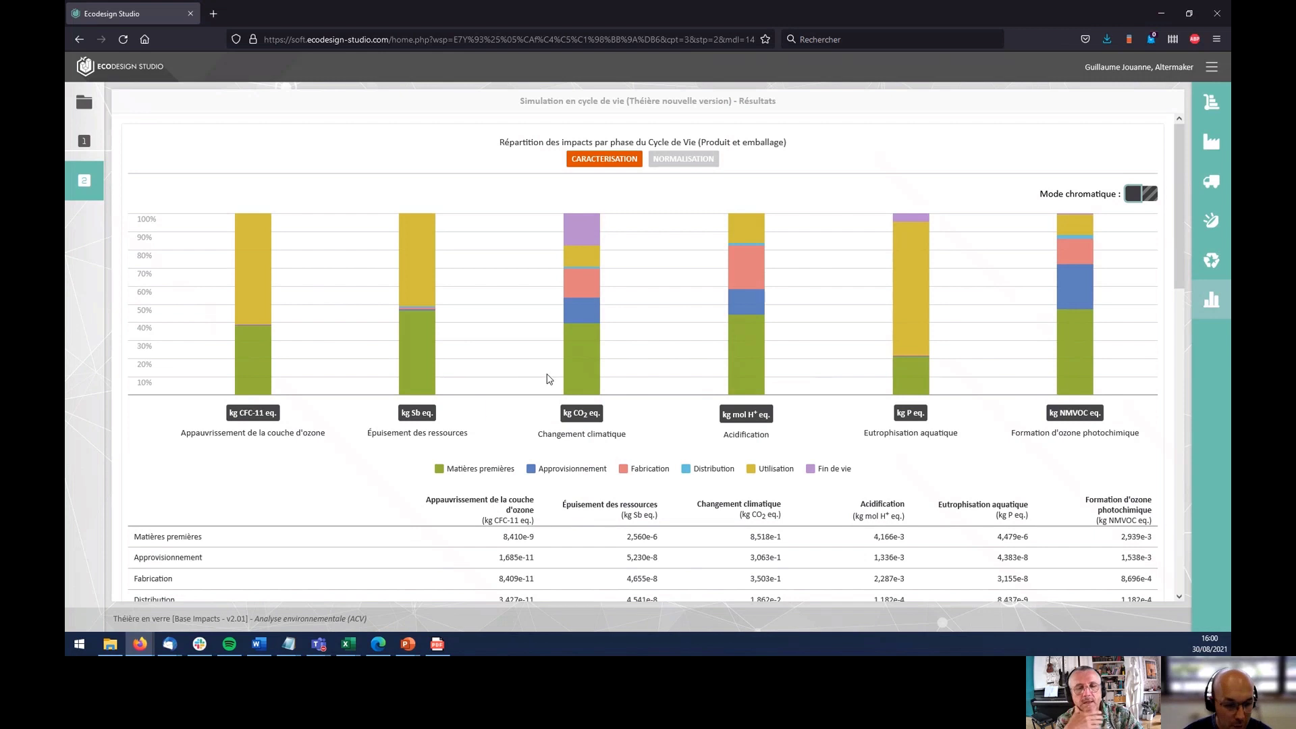
pyautogui.click(84, 196)
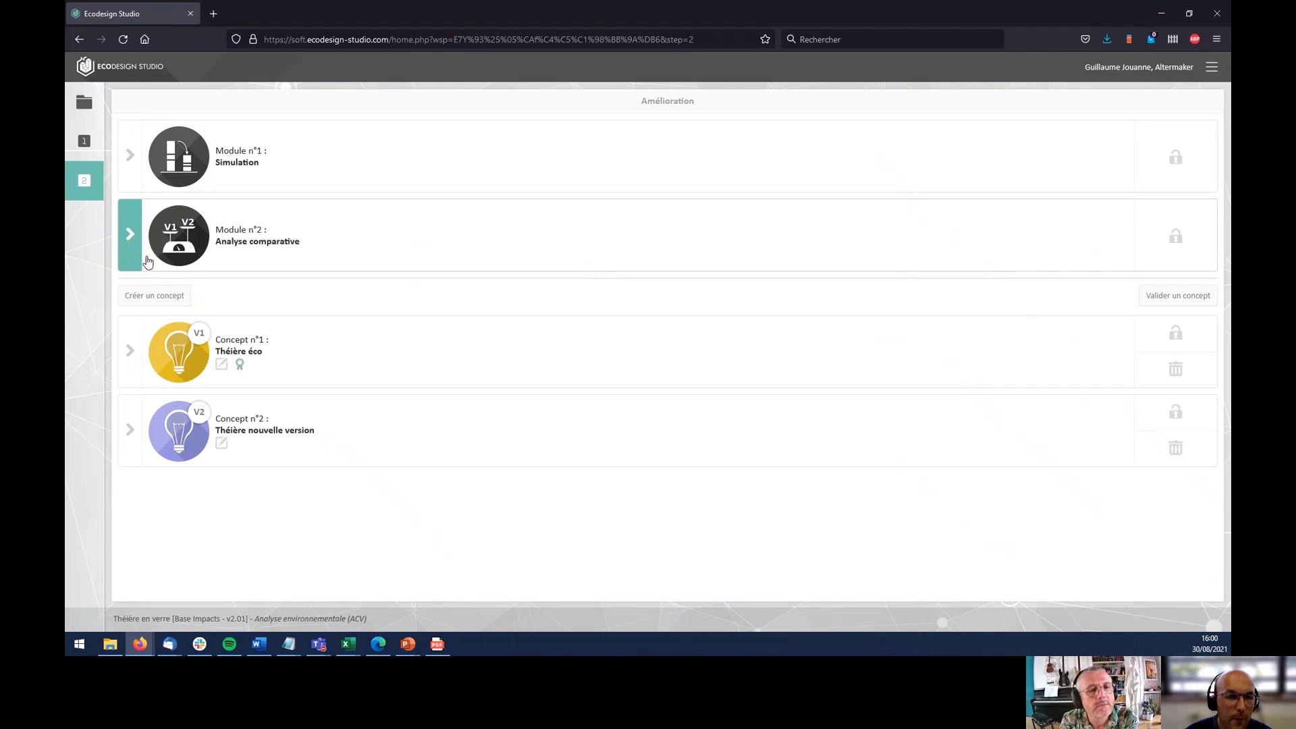
pyautogui.moveTo(301, 242); pyautogui.dragTo(215, 242)
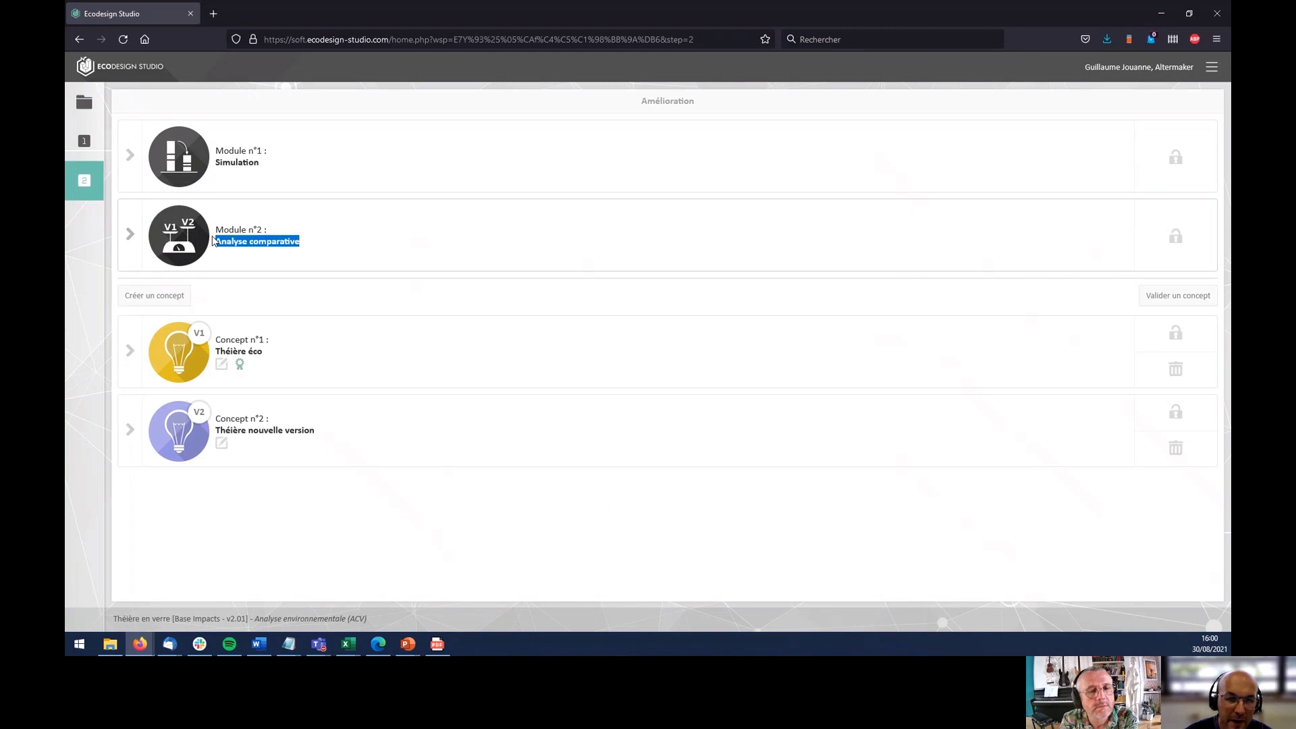
pyautogui.click(132, 240)
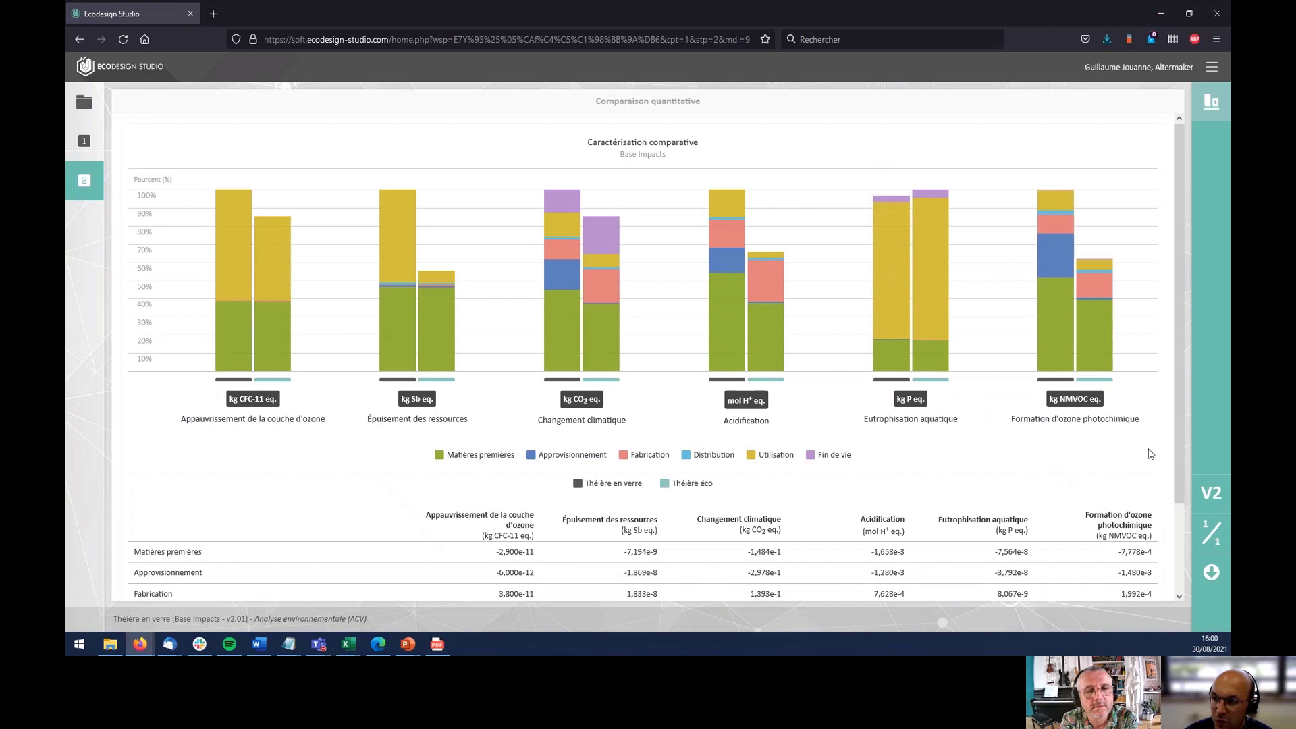
pyautogui.click(1211, 493)
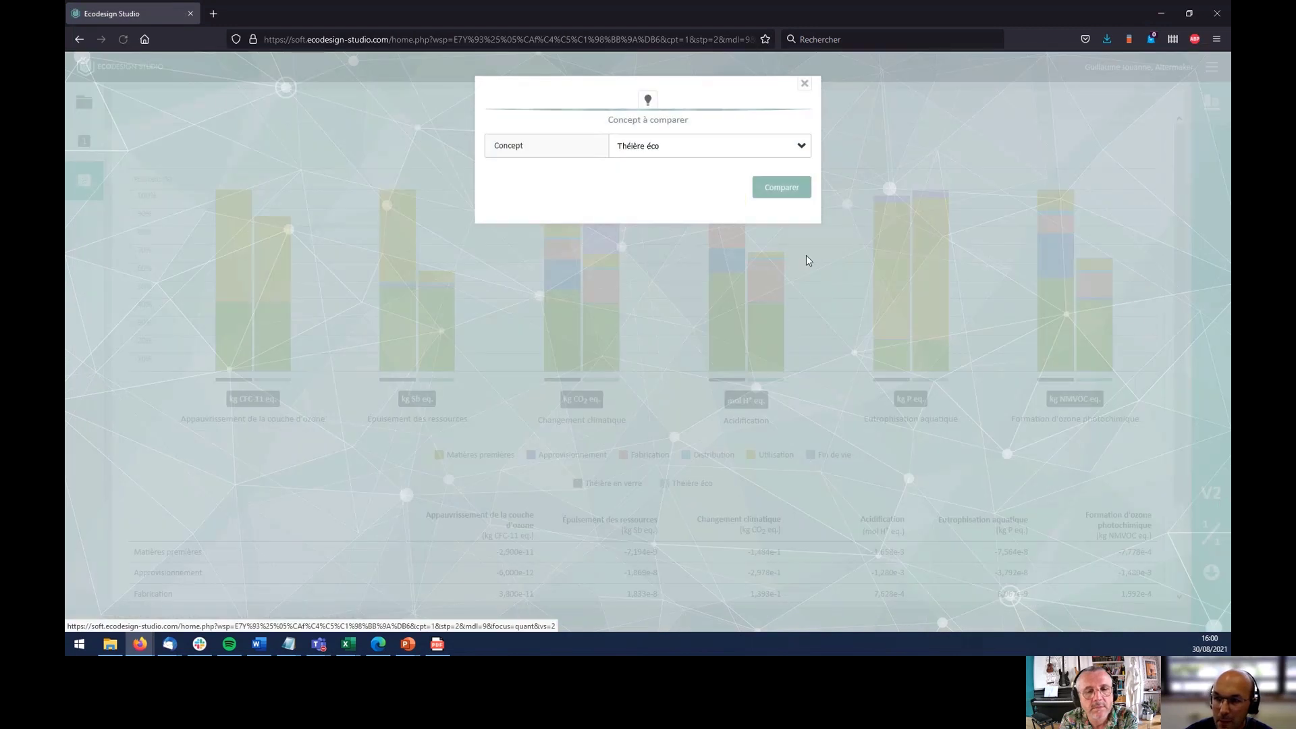
pyautogui.click(697, 151)
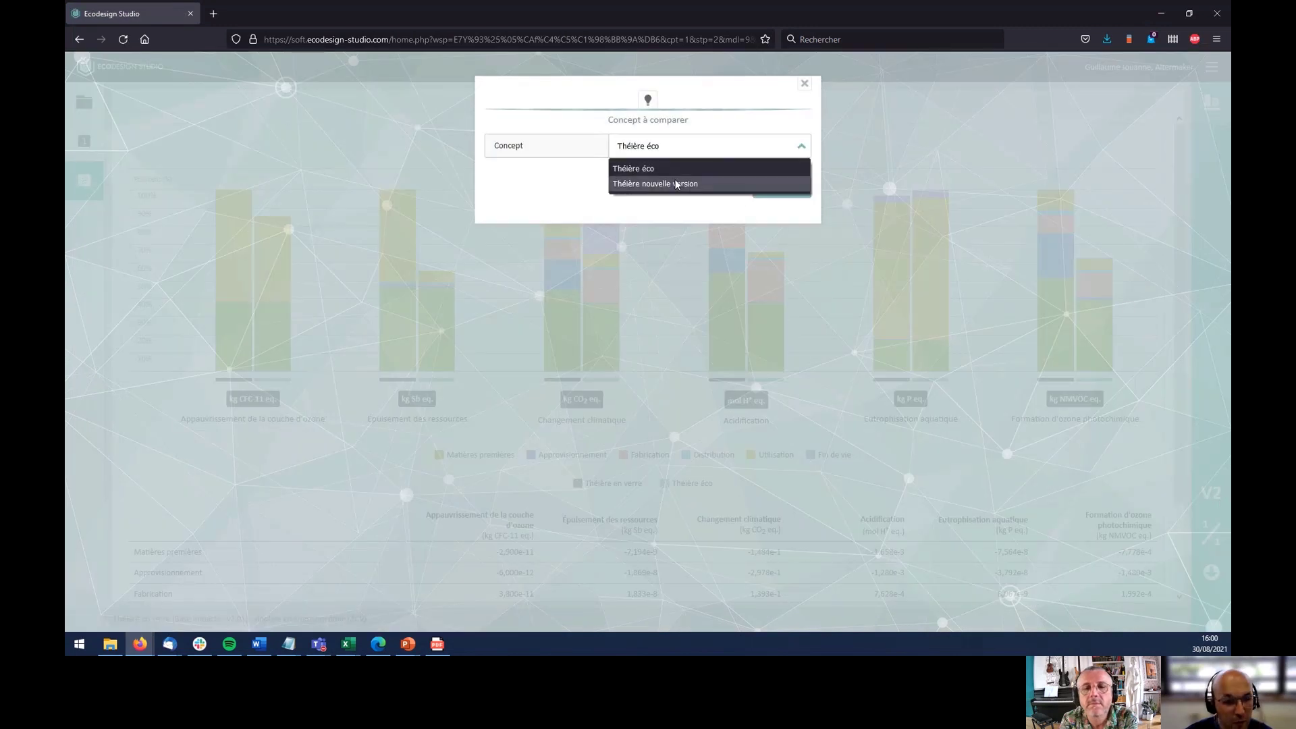
pyautogui.click(677, 184)
pyautogui.click(765, 195)
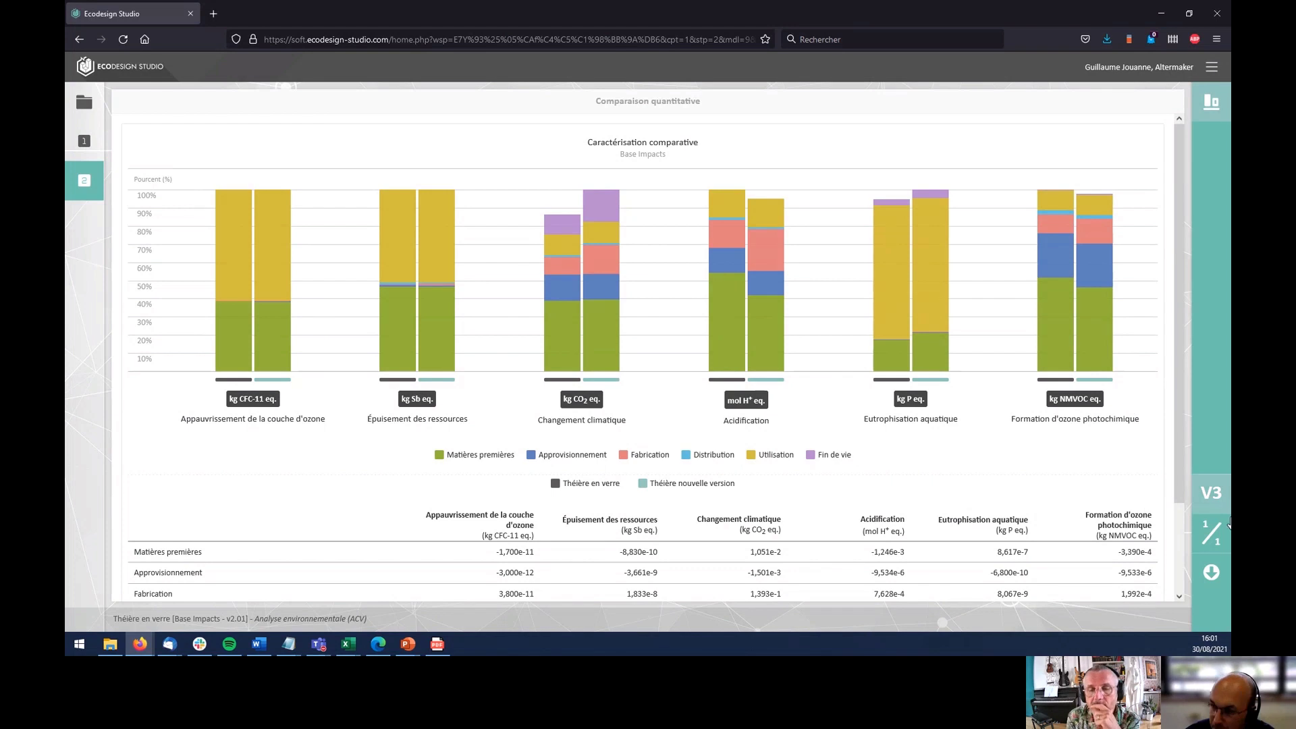
pyautogui.click(1212, 531)
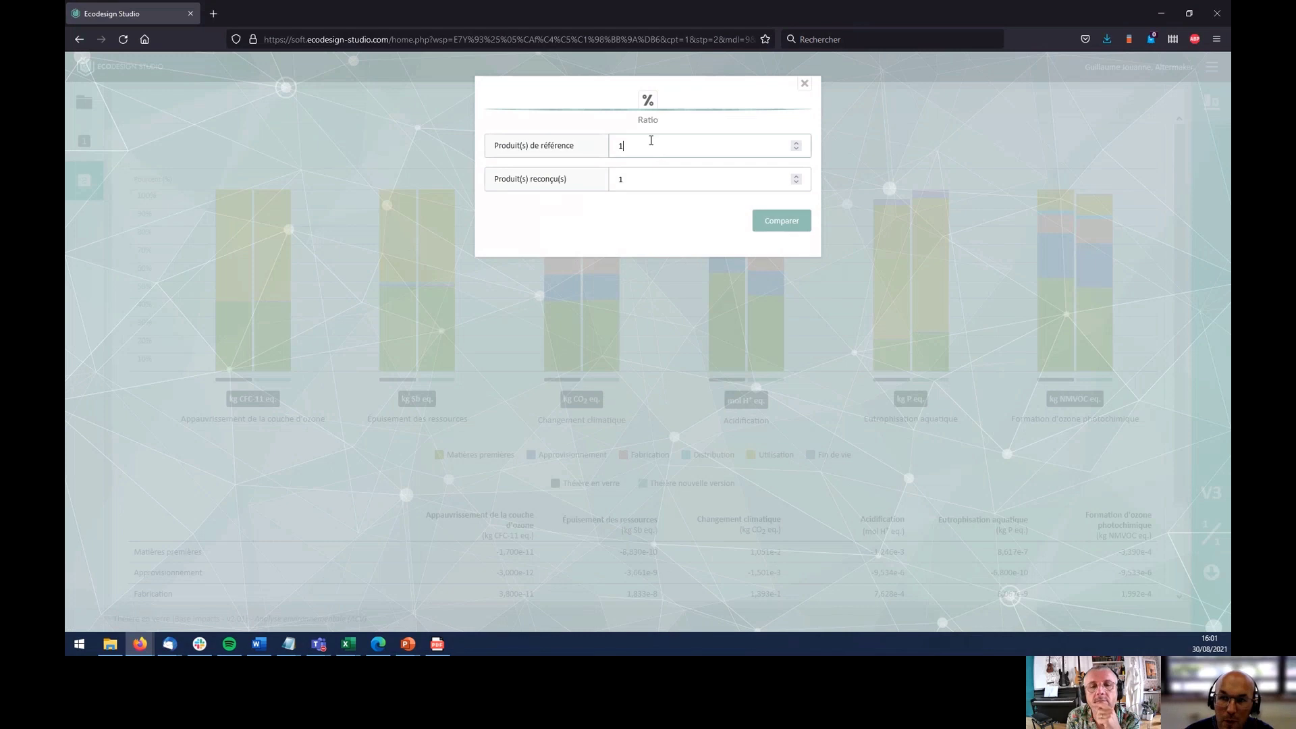
pyautogui.moveTo(651, 141); pyautogui.dragTo(585, 127)
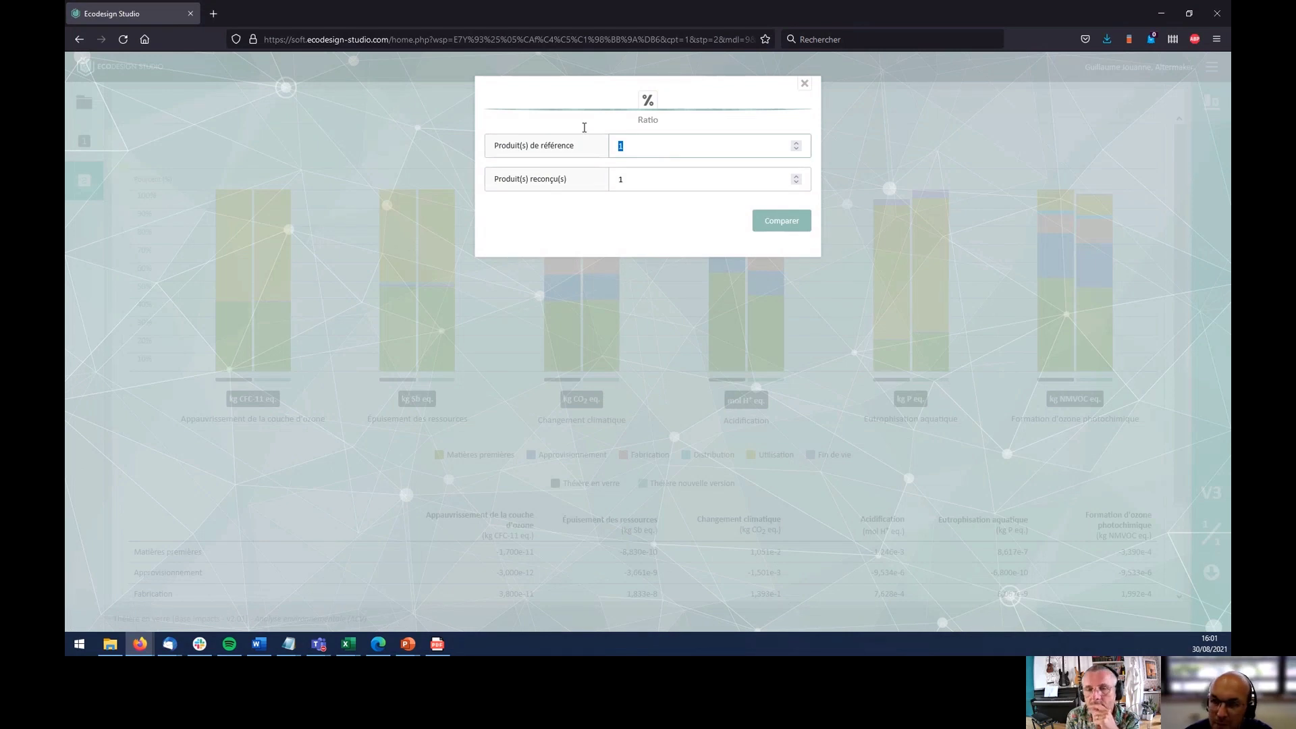
pyautogui.write('10')
pyautogui.moveTo(626, 179); pyautogui.dragTo(587, 169)
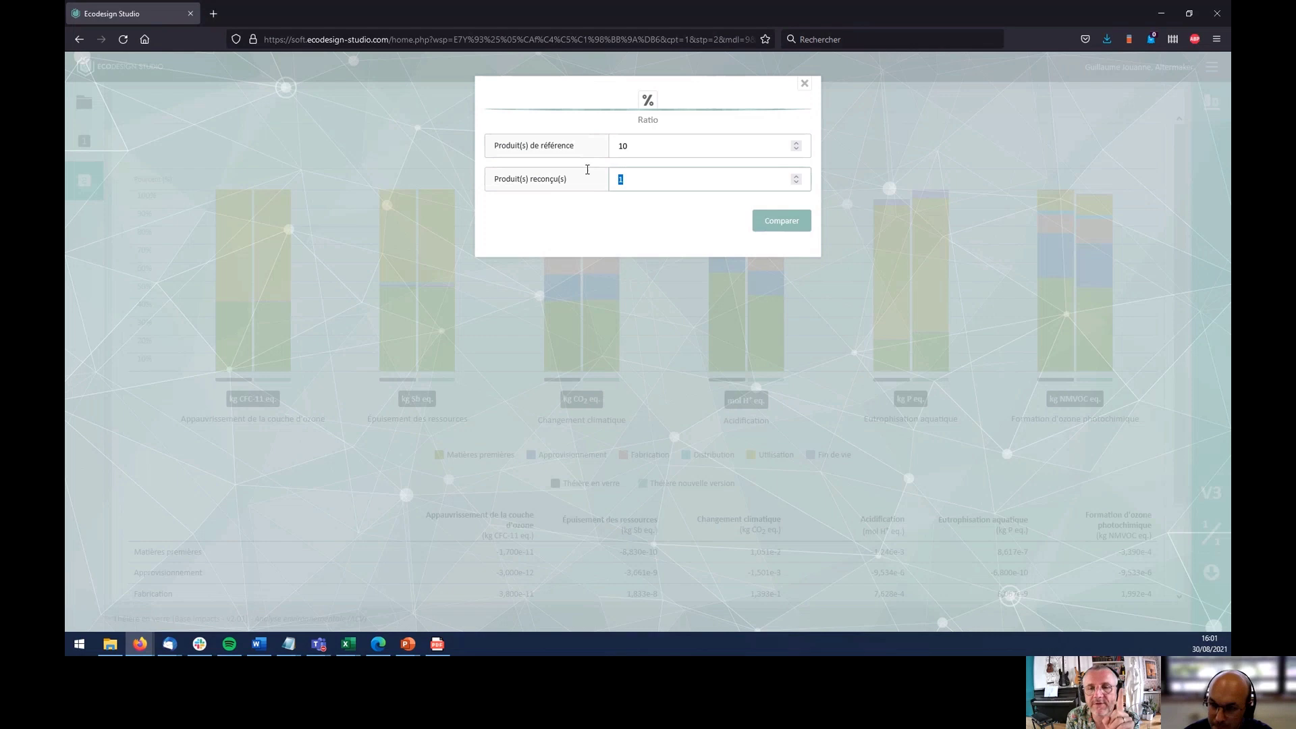
pyautogui.click(804, 83)
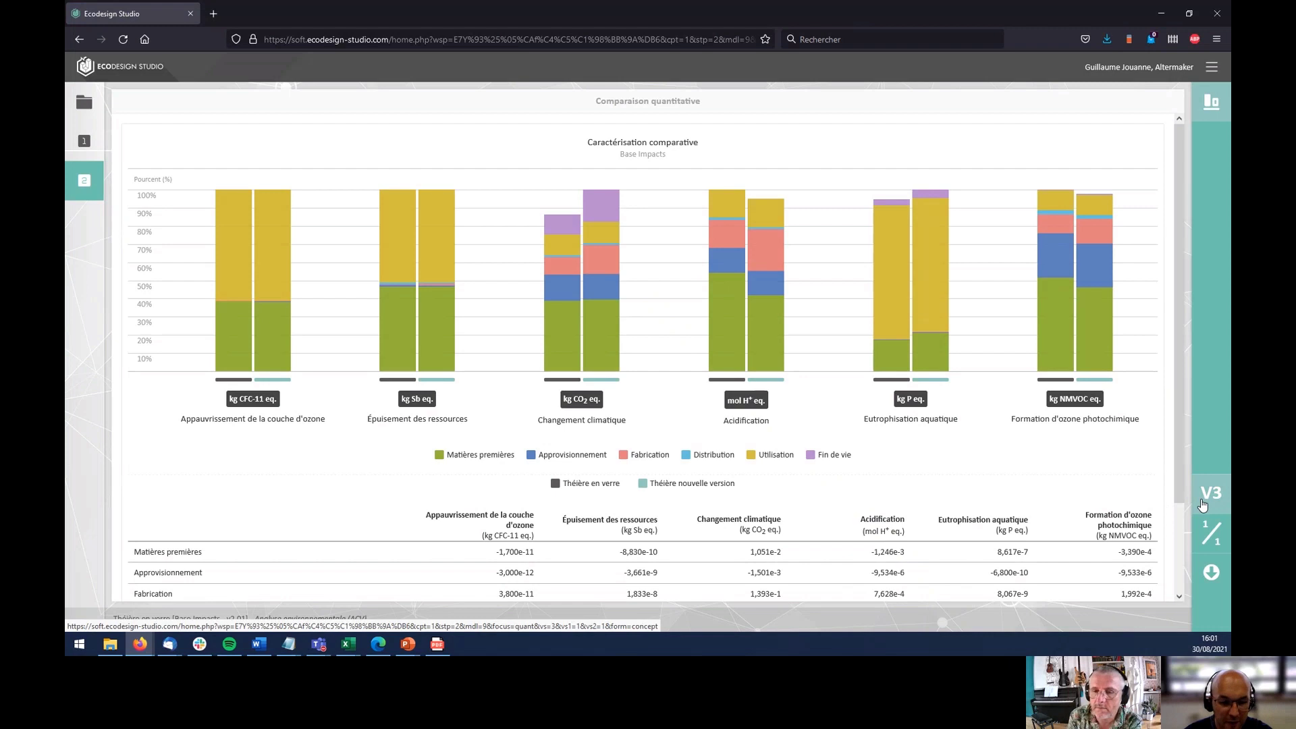
# - Set the comparison ratio to 10 reference products against 9 redesigned products and review the comparative chart and results table
pyautogui.click(1206, 542)
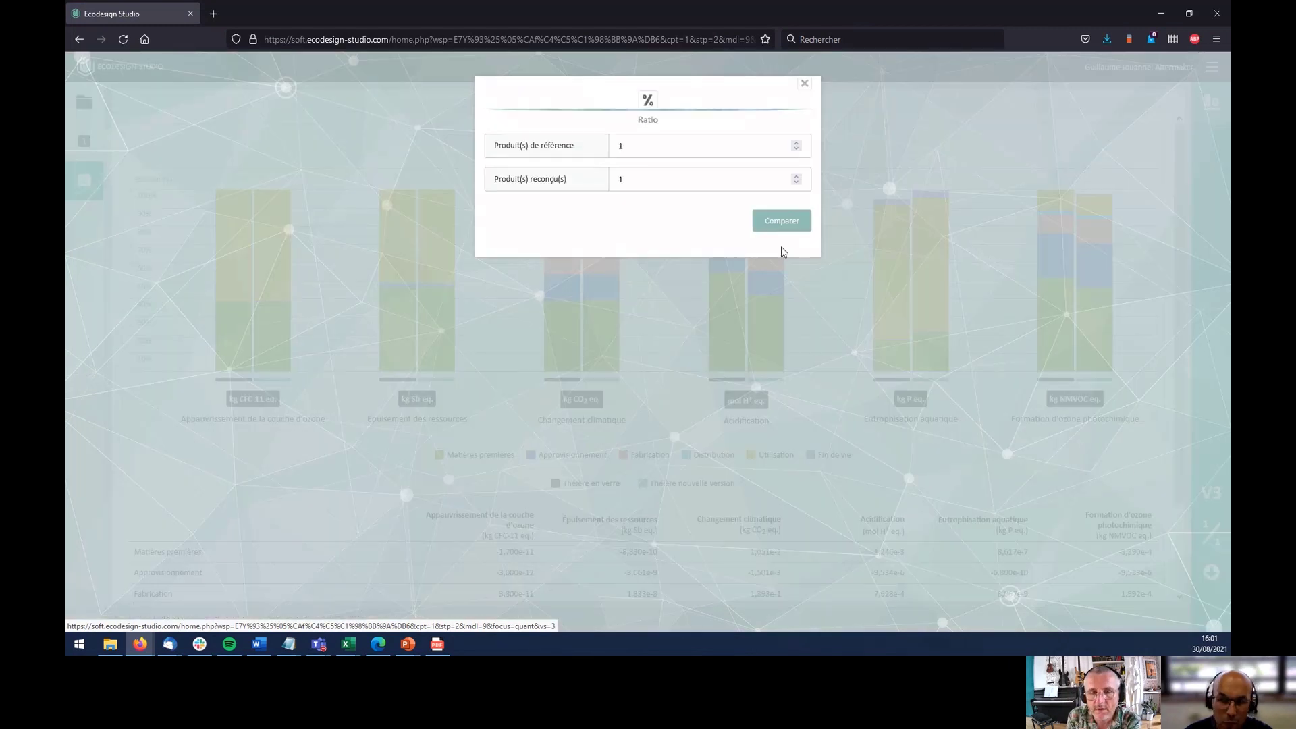
pyautogui.doubleClick(637, 146)
pyautogui.write('10')
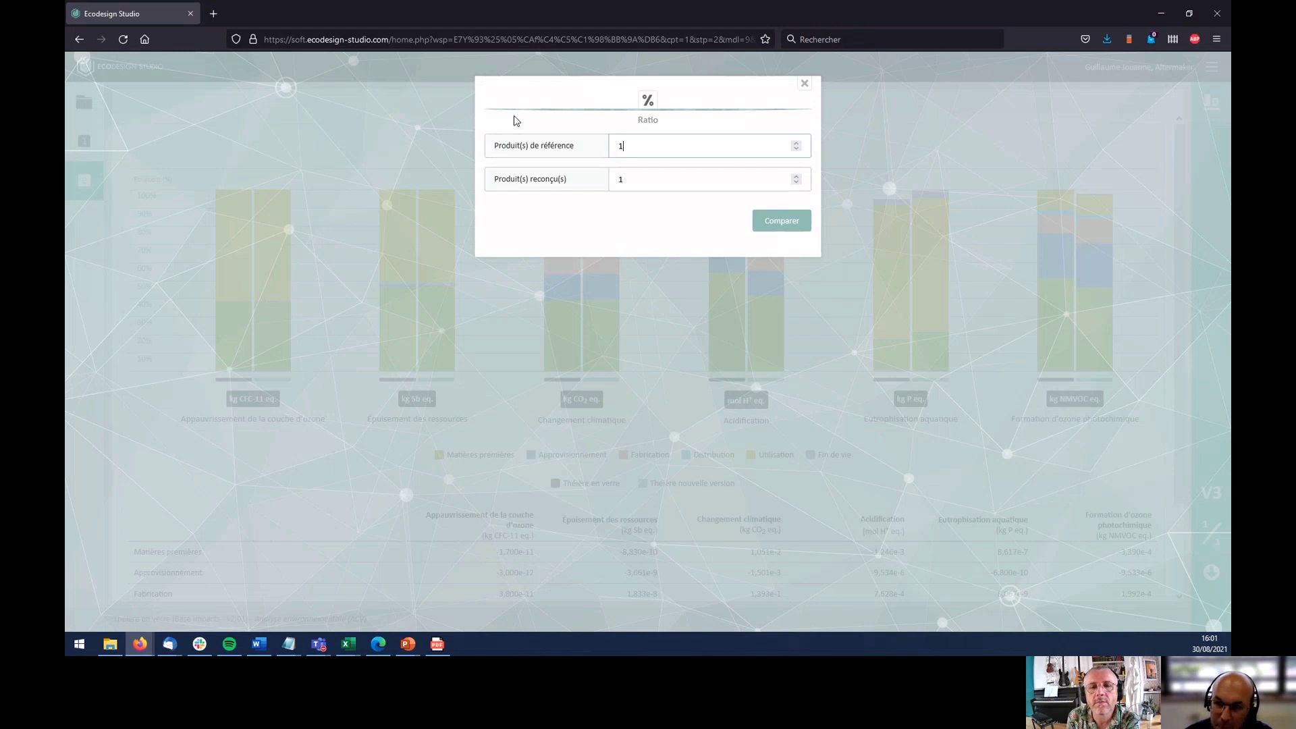
pyautogui.click(640, 186)
pyautogui.doubleClick(651, 188)
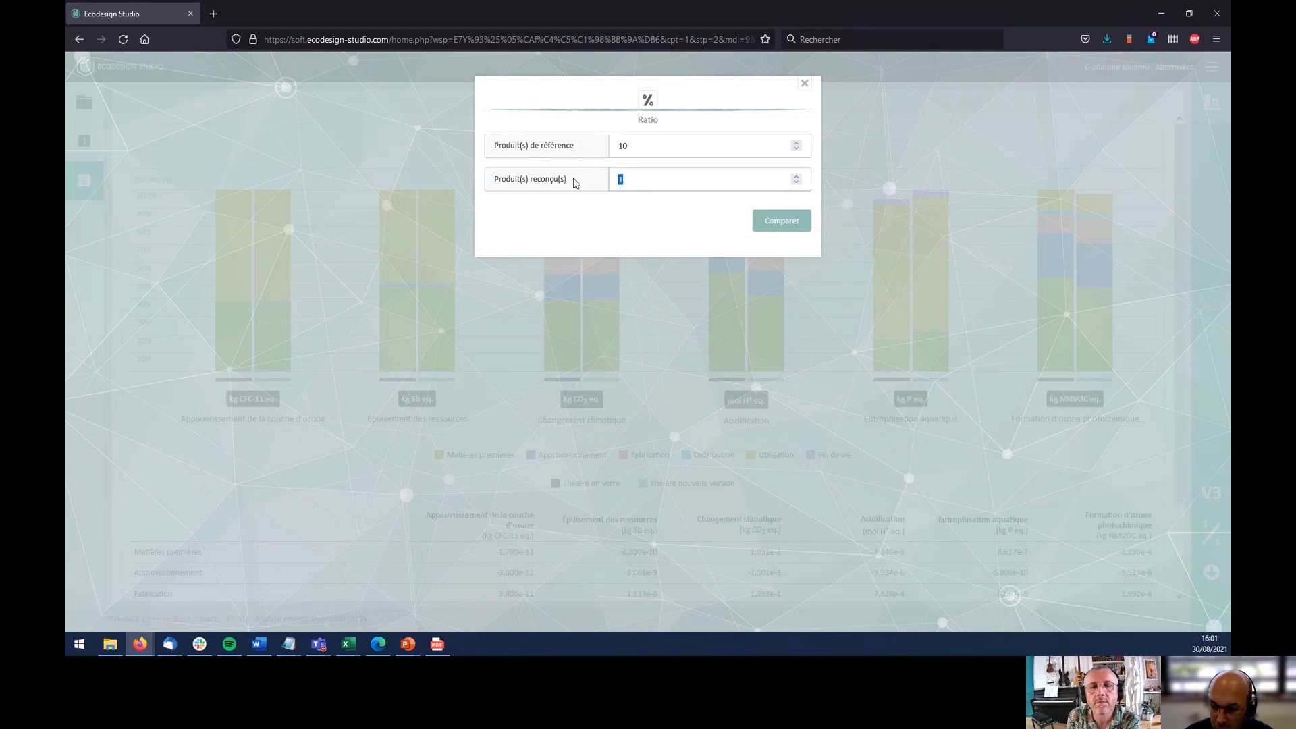
pyautogui.write('9')
pyautogui.click(590, 235)
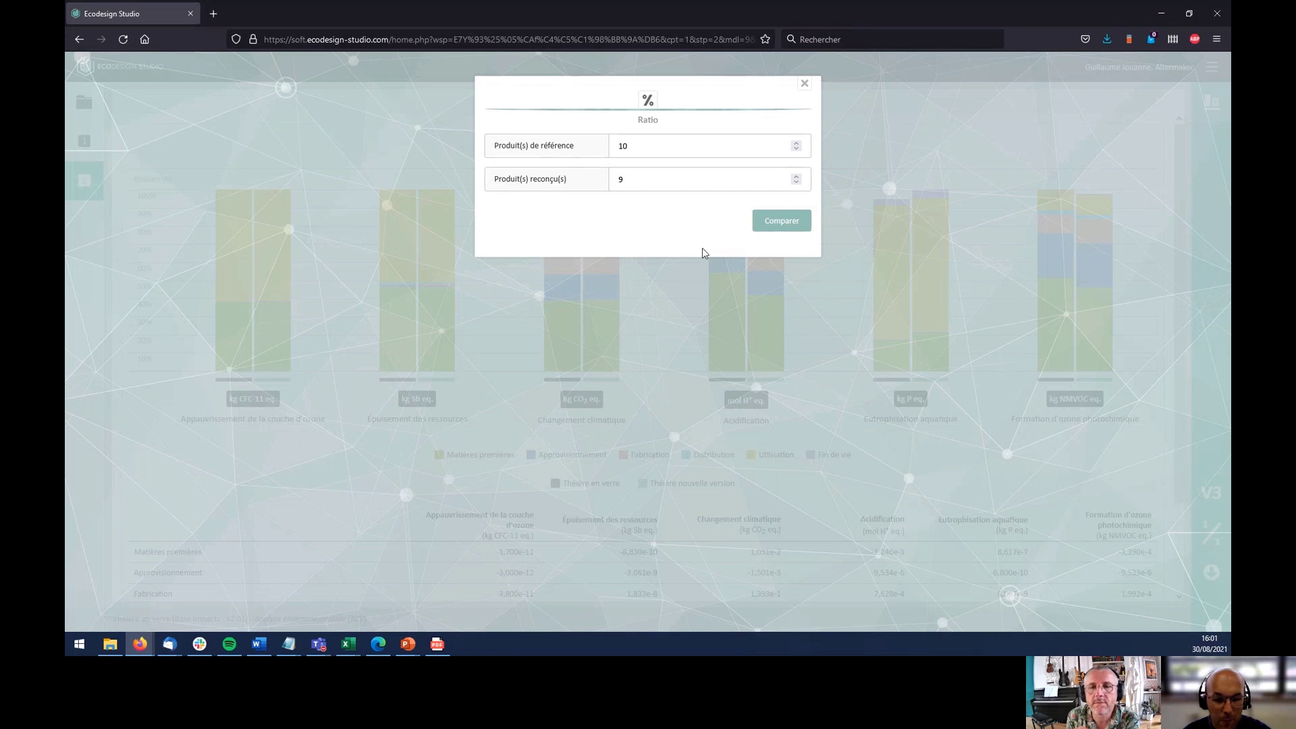
pyautogui.click(790, 223)
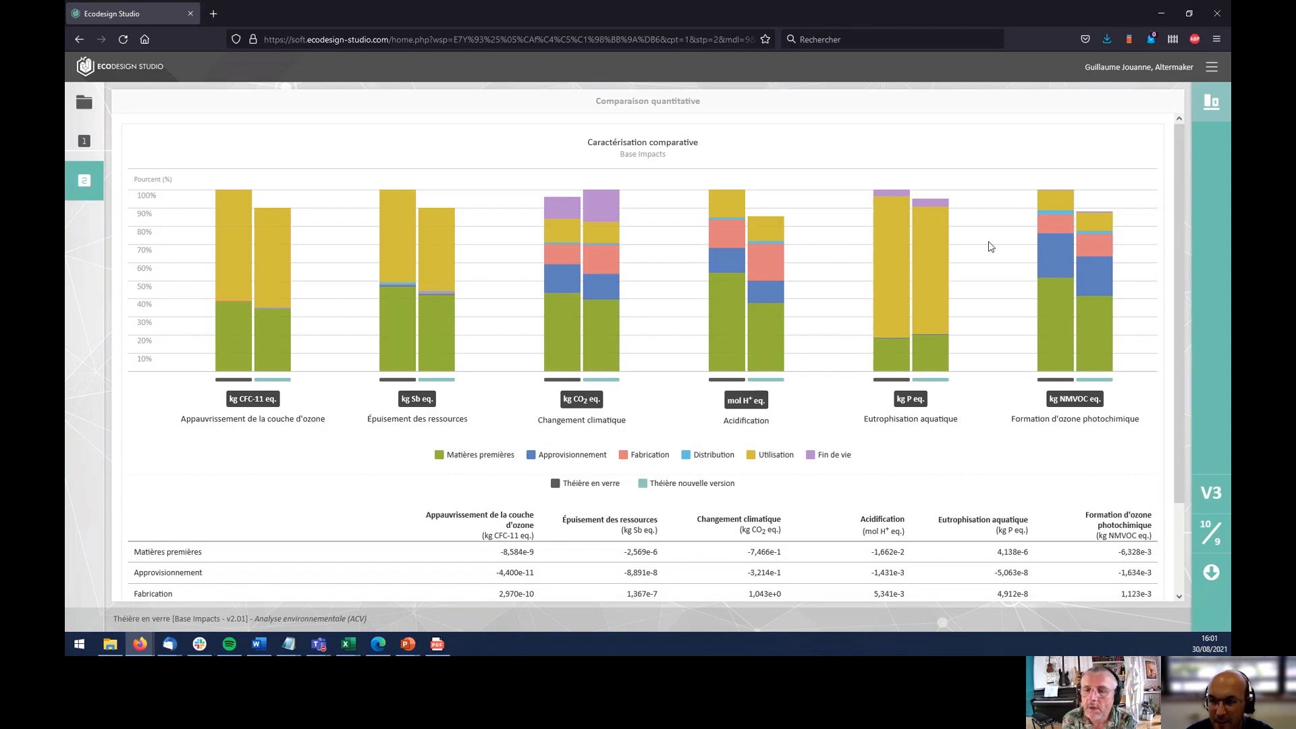
pyautogui.scroll(-2, 909, 416)
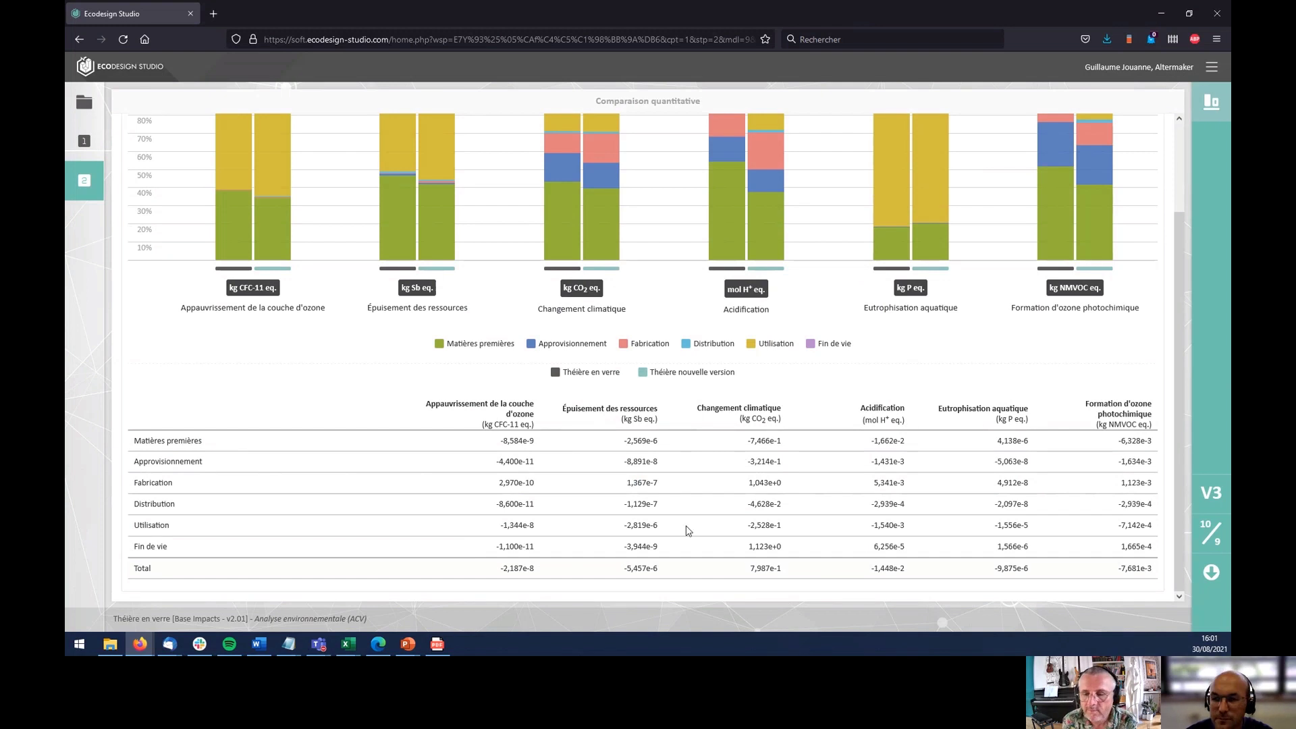
pyautogui.scroll(2, 737, 448)
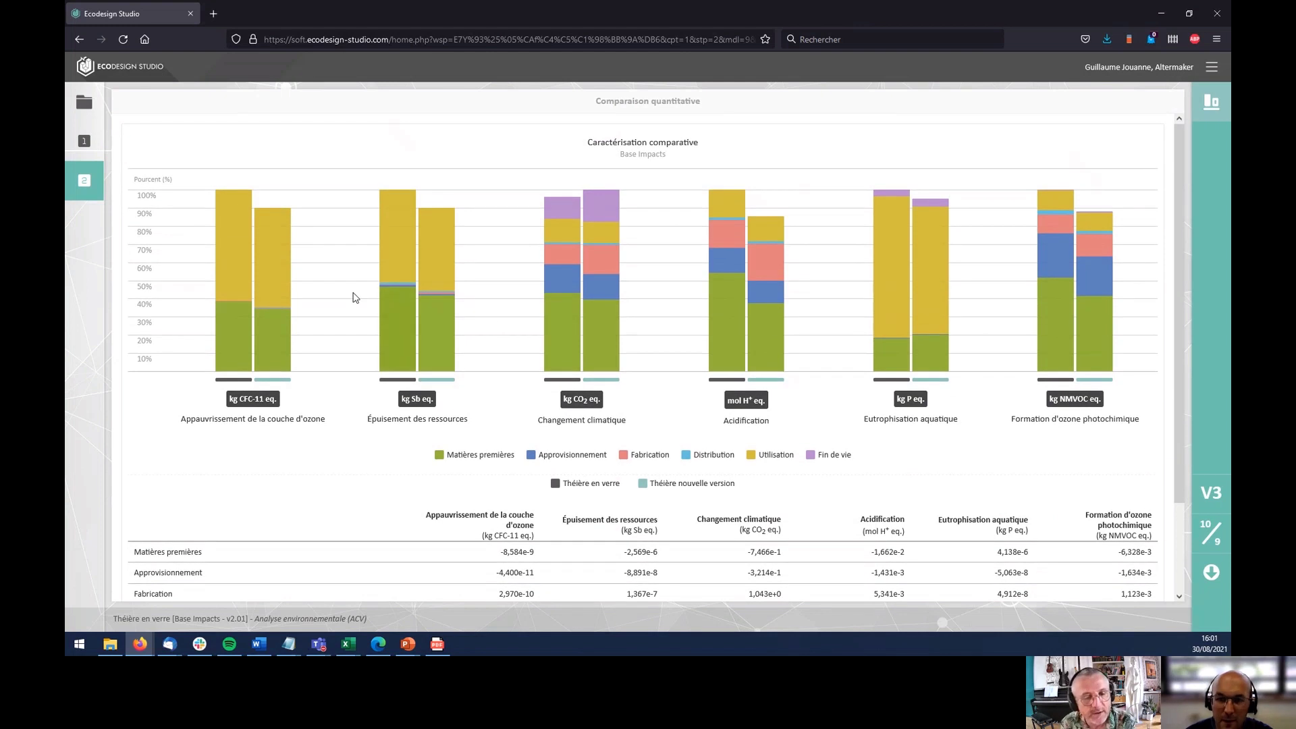
# - Return to the Amélioration step, lock the Théière nouvelle version concept and unlock it again
pyautogui.click(92, 188)
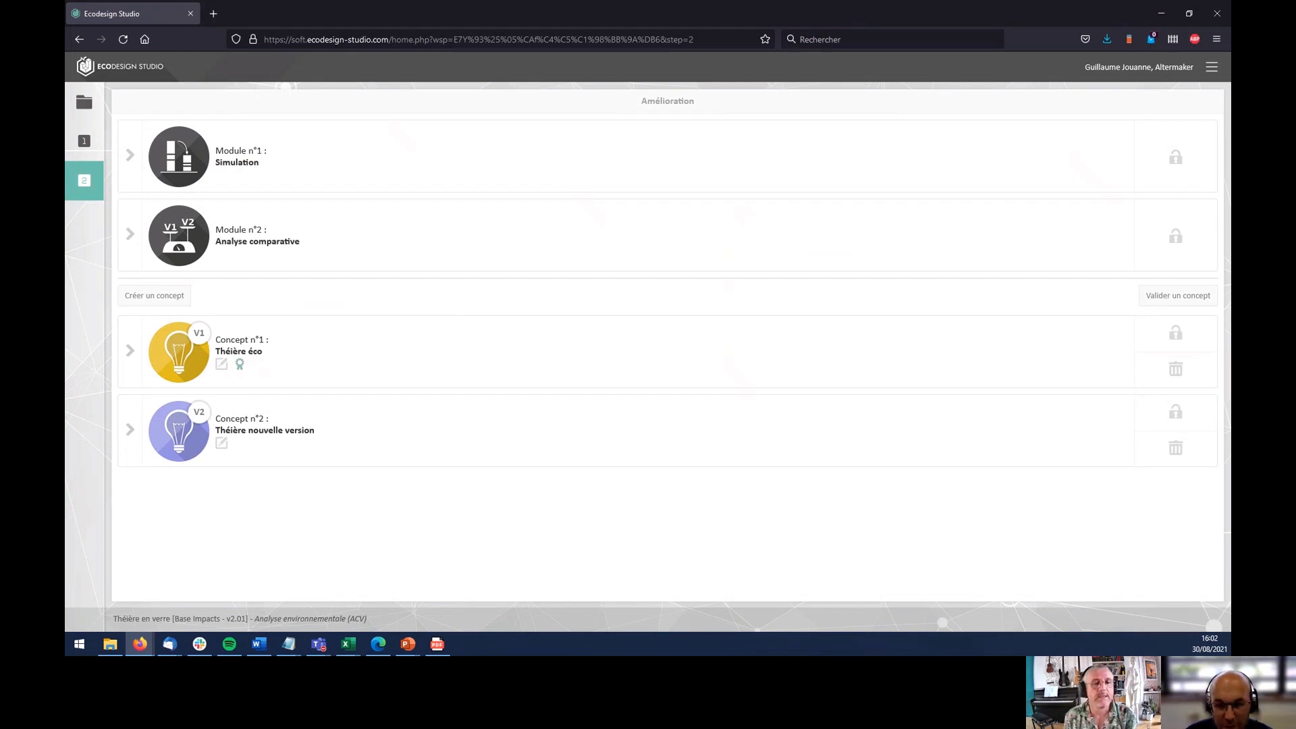
pyautogui.click(1188, 415)
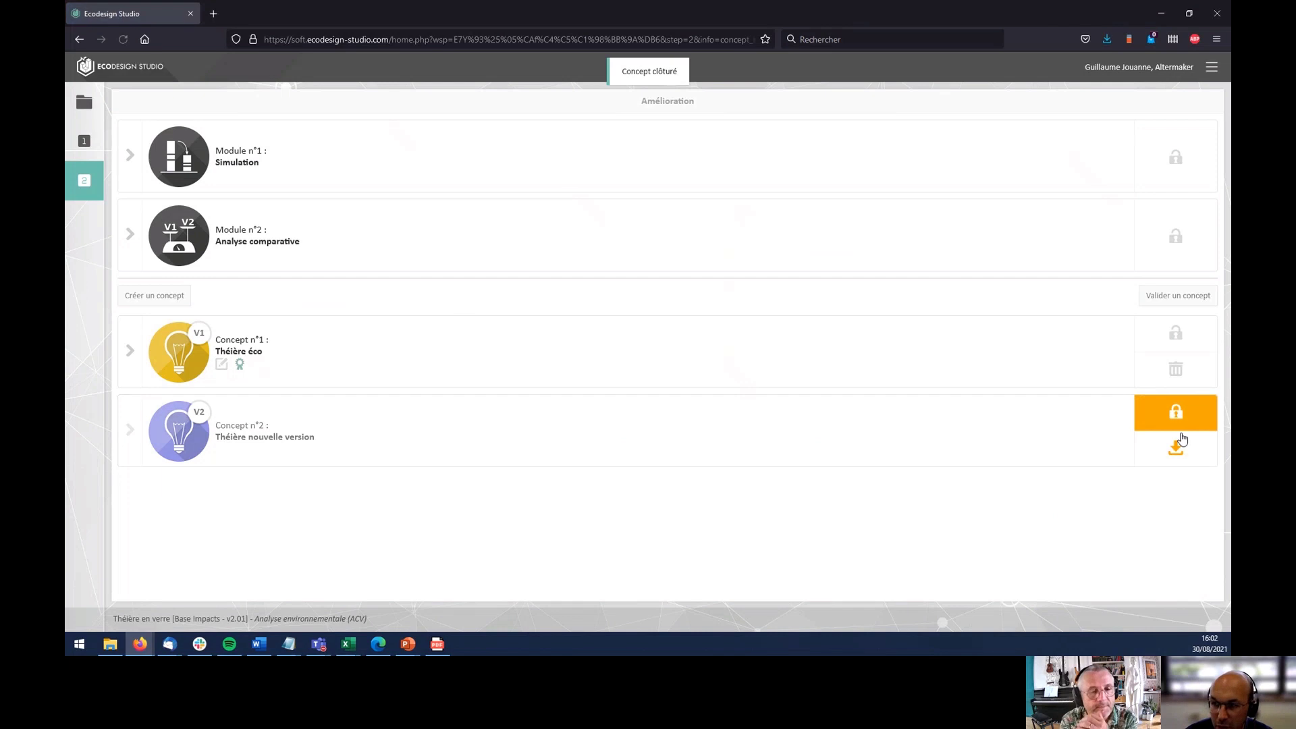
pyautogui.click(1176, 413)
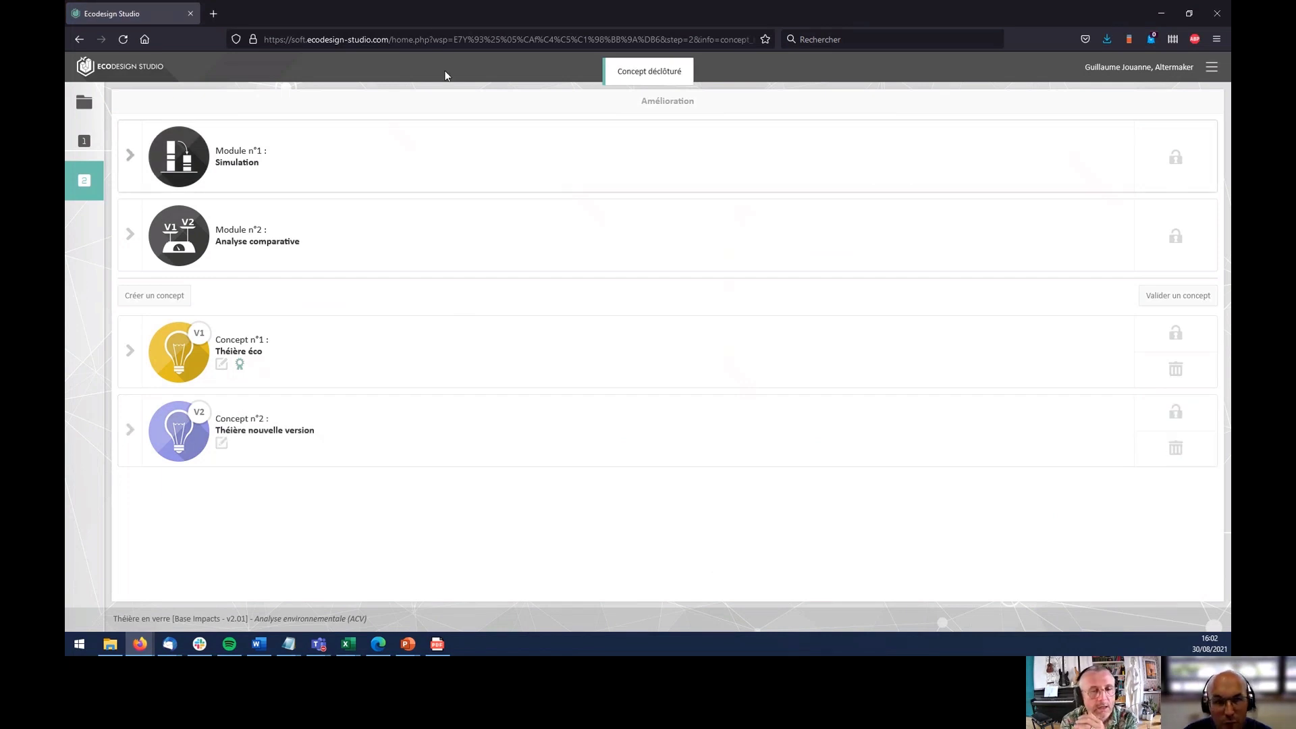
# - Start a cross-workspace concept comparison on the Base Impacts database and add a third concept slot
pyautogui.click(157, 73)
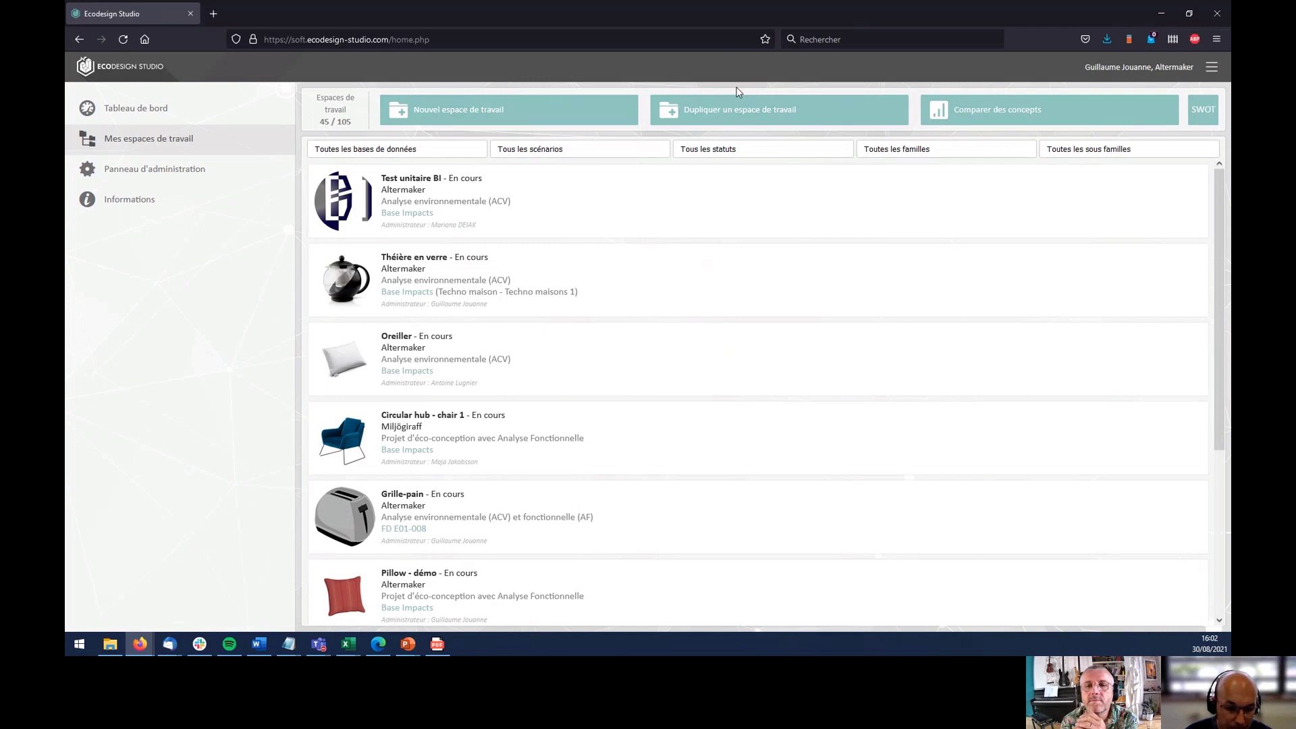
pyautogui.click(1007, 120)
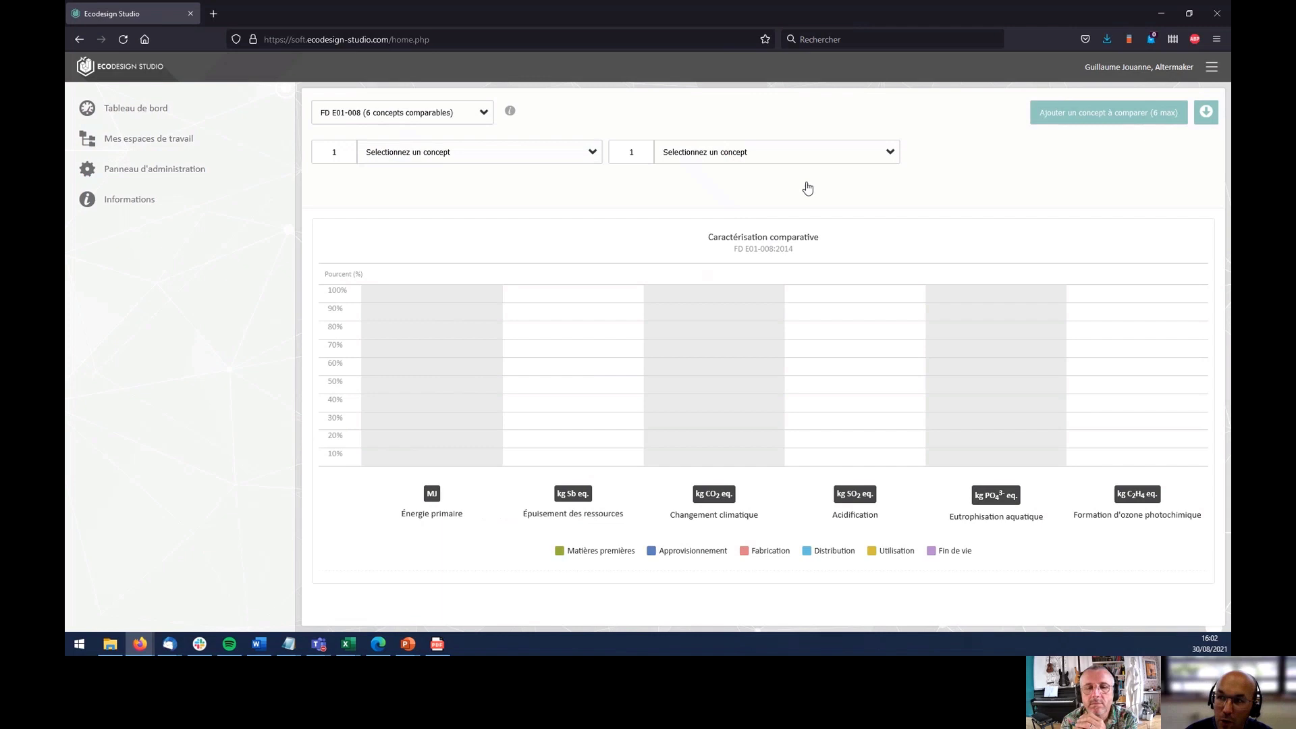
pyautogui.click(463, 120)
pyautogui.click(463, 151)
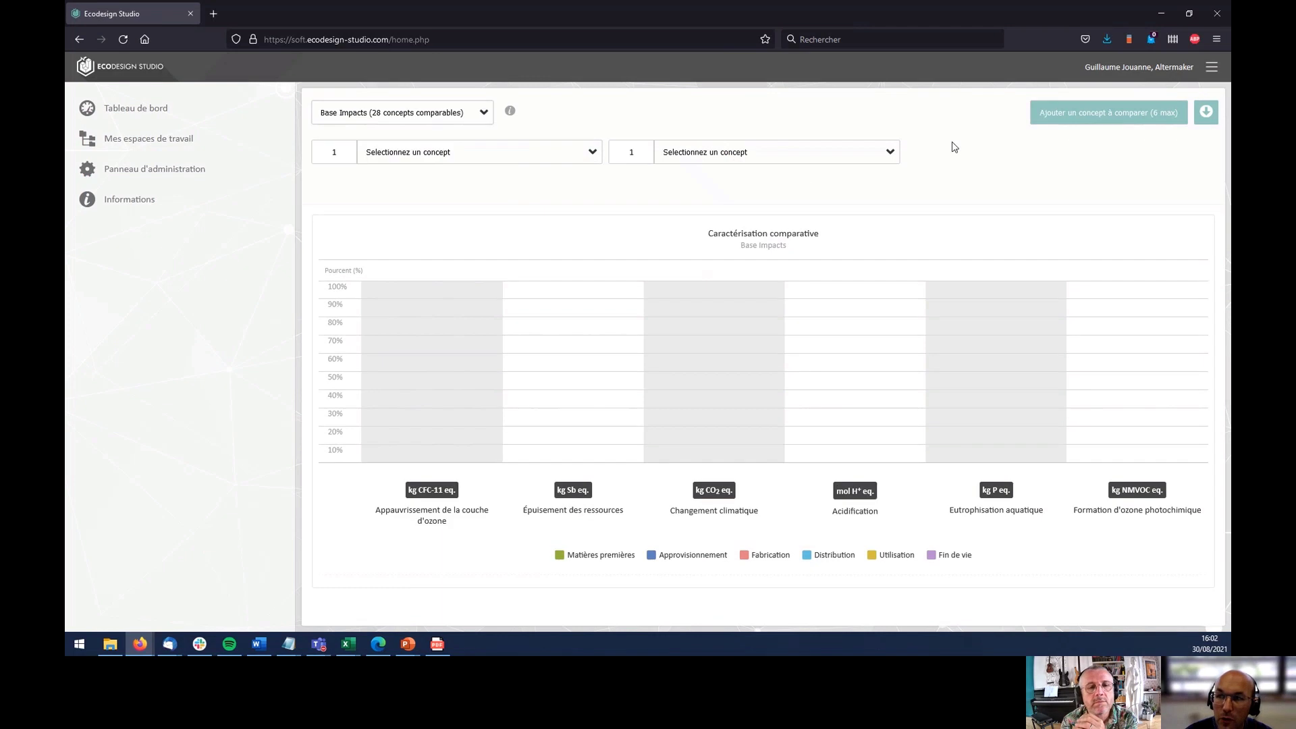
pyautogui.click(1067, 121)
# - Choose Théière en verre's Produit de référence as the first concept and its Théière nouvelle version as the second
pyautogui.click(468, 150)
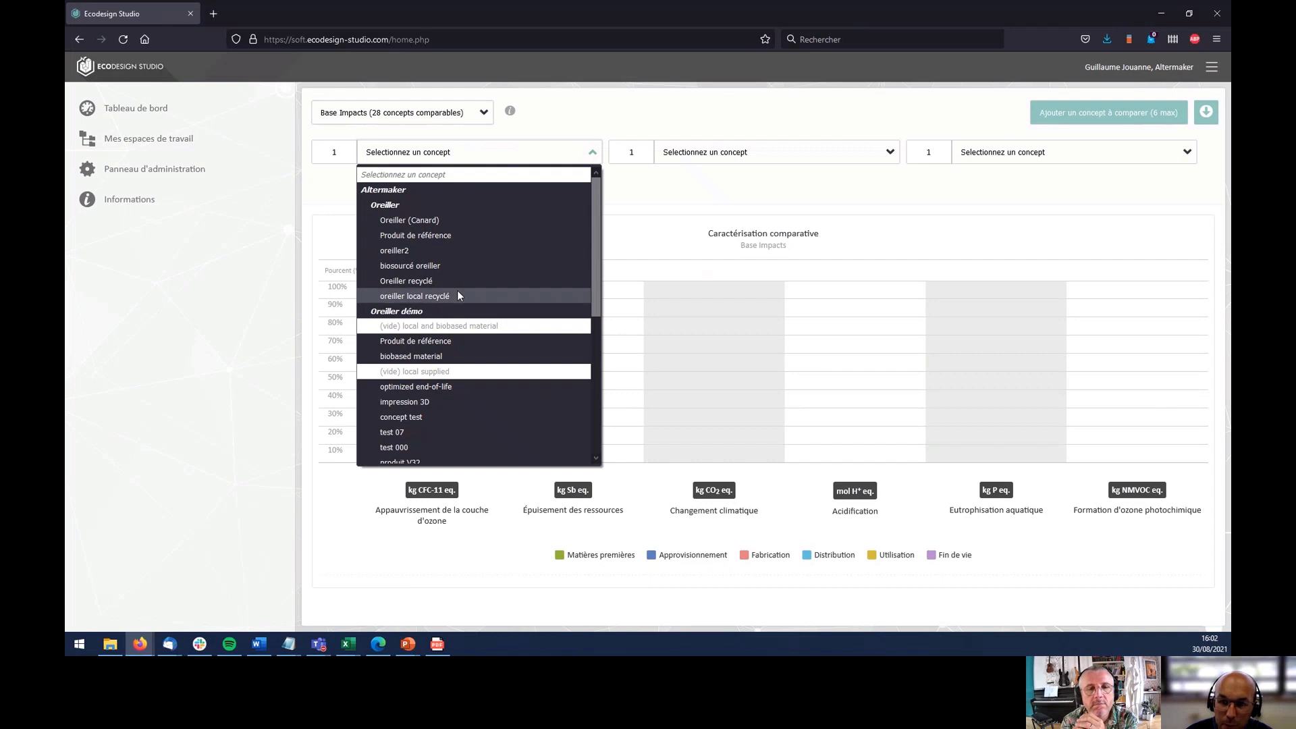
pyautogui.scroll(-5, 456, 290)
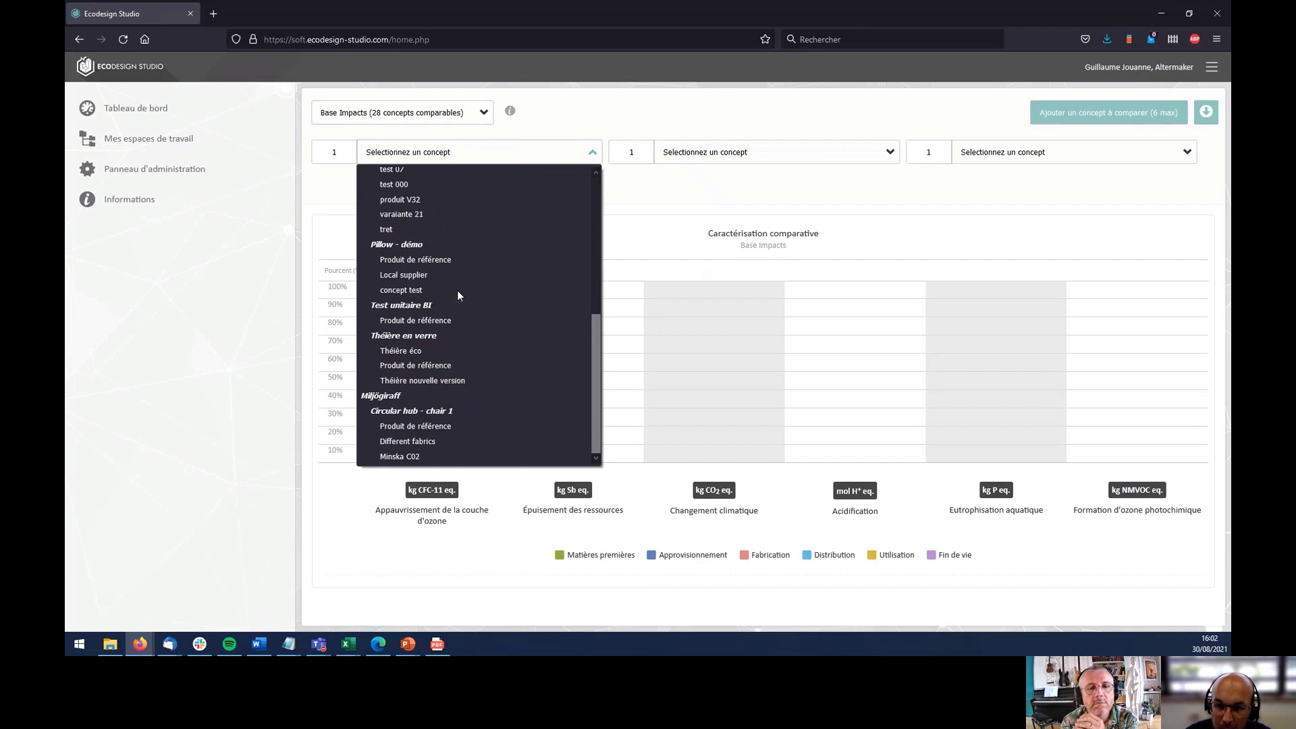
pyautogui.click(445, 364)
pyautogui.click(710, 152)
pyautogui.scroll(-10, 735, 394)
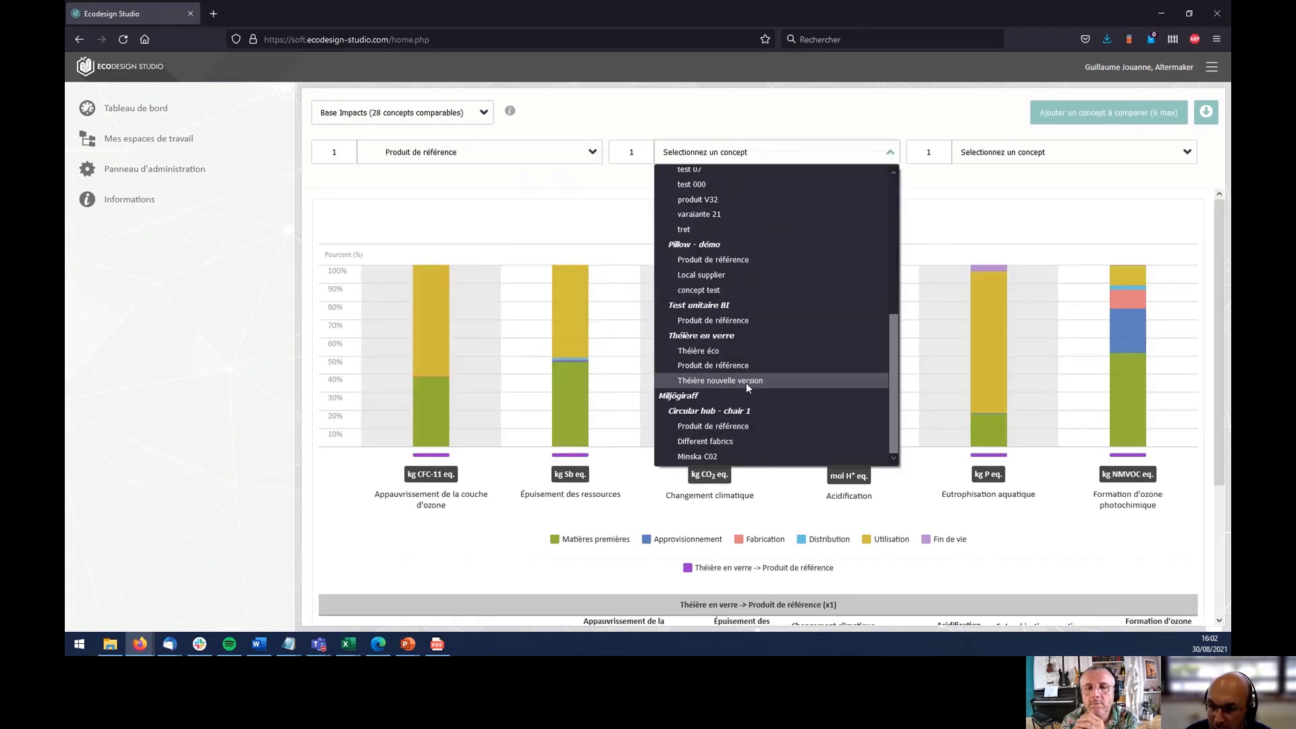
pyautogui.click(747, 381)
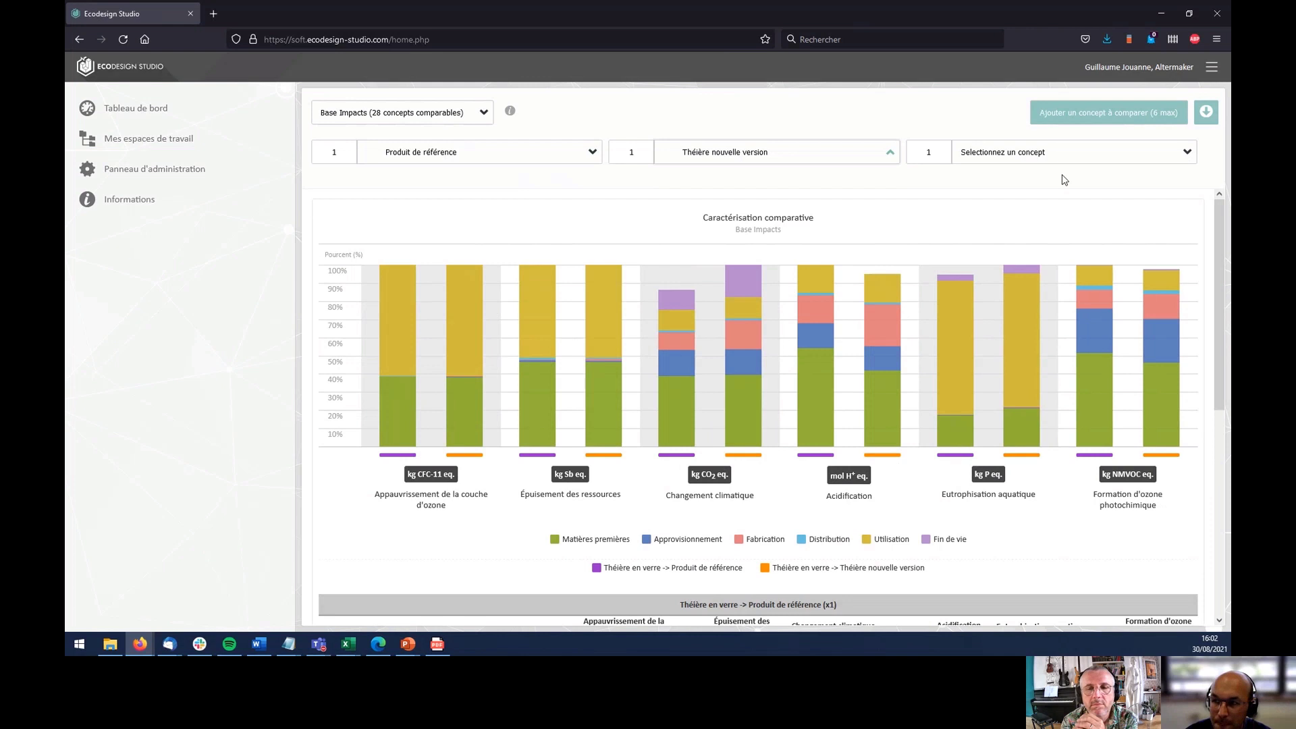
# - Choose the Produit de référence of Test unitaire BI as the third compared concept
pyautogui.click(1042, 159)
pyautogui.scroll(-5, 1025, 287)
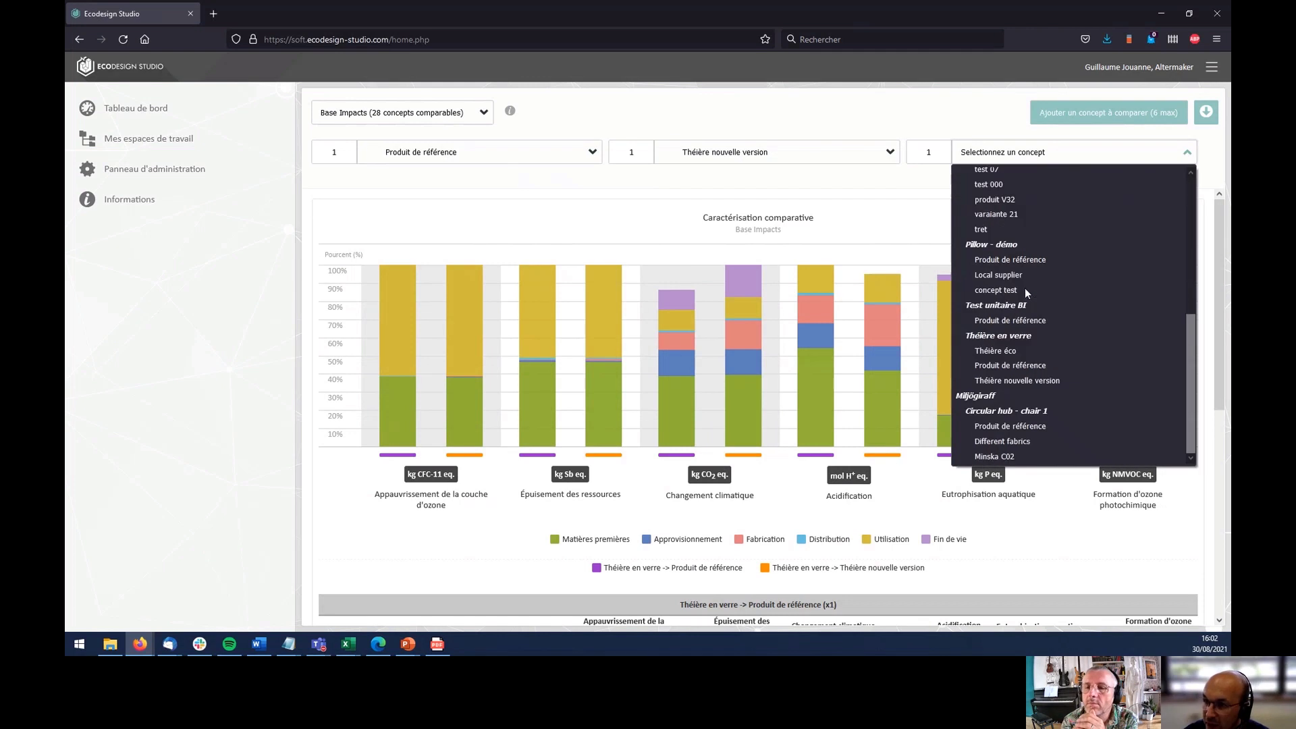
pyautogui.click(1043, 322)
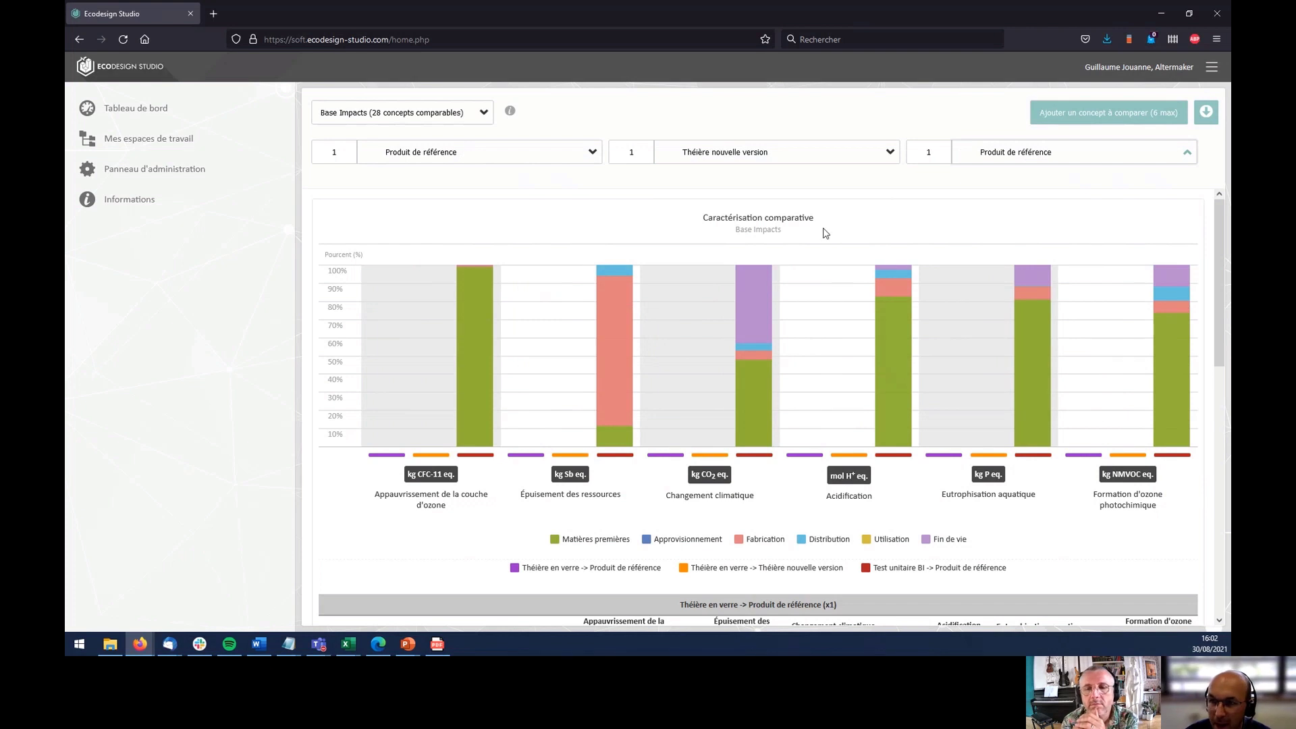
# - Set the compared quantities to 10 for the teapot's Produit de référence and 100 for Théière nouvelle version
pyautogui.click(345, 152)
pyautogui.write('0')
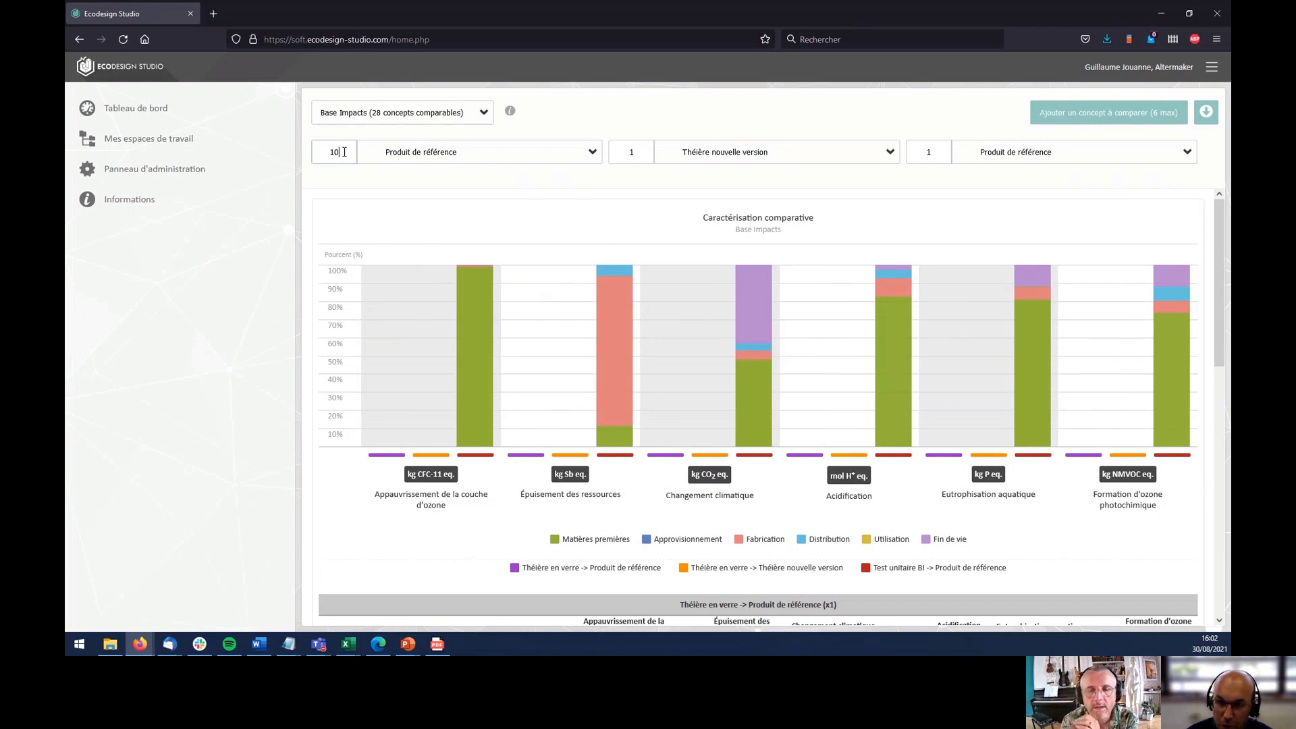
pyautogui.click(640, 146)
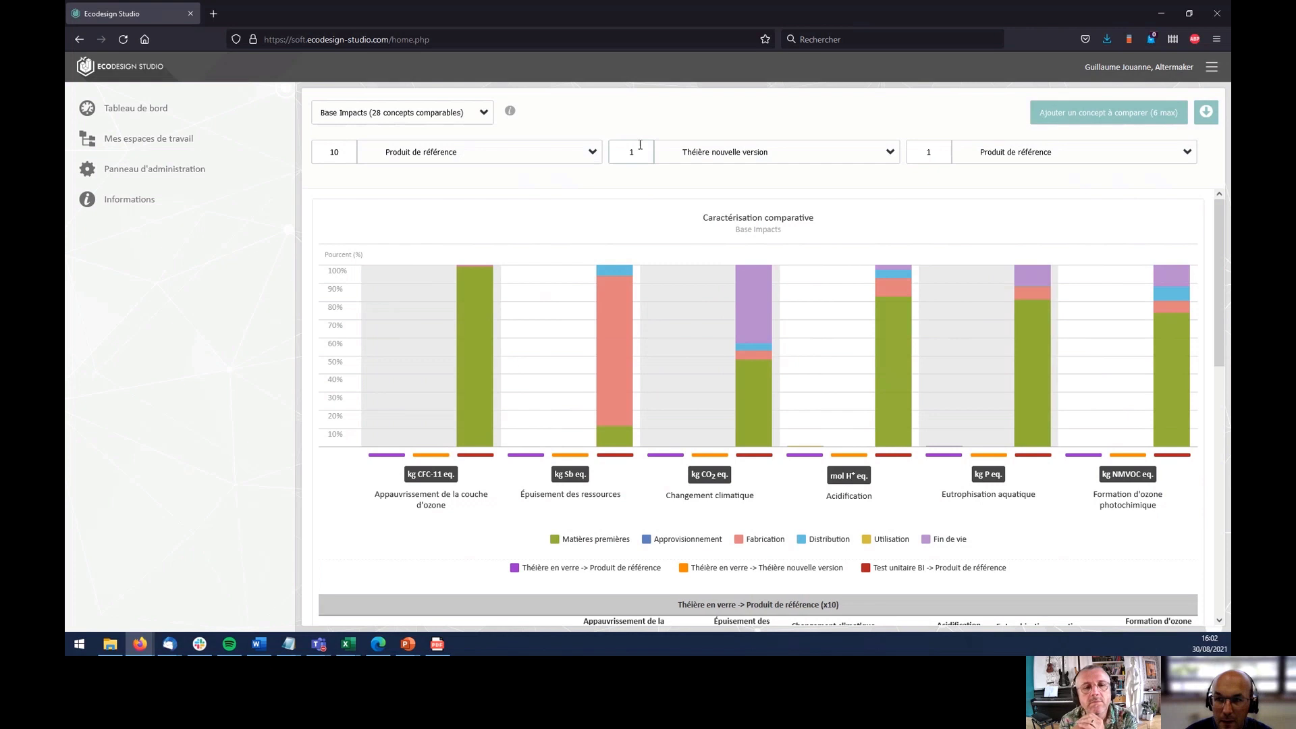
pyautogui.write('00')
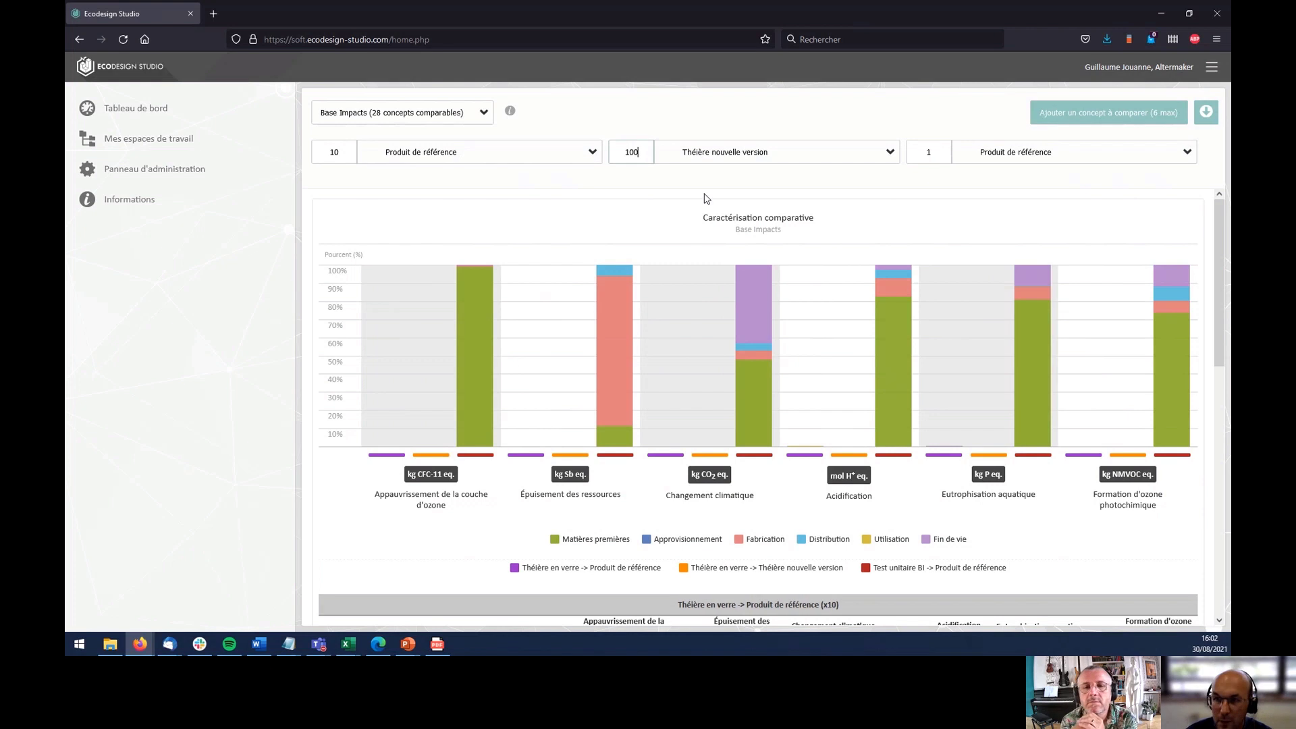
# - Replace the third compared concept with the Produit de référence of Pillow - démo
pyautogui.click(1016, 159)
pyautogui.scroll(-1, 1011, 405)
pyautogui.click(1009, 403)
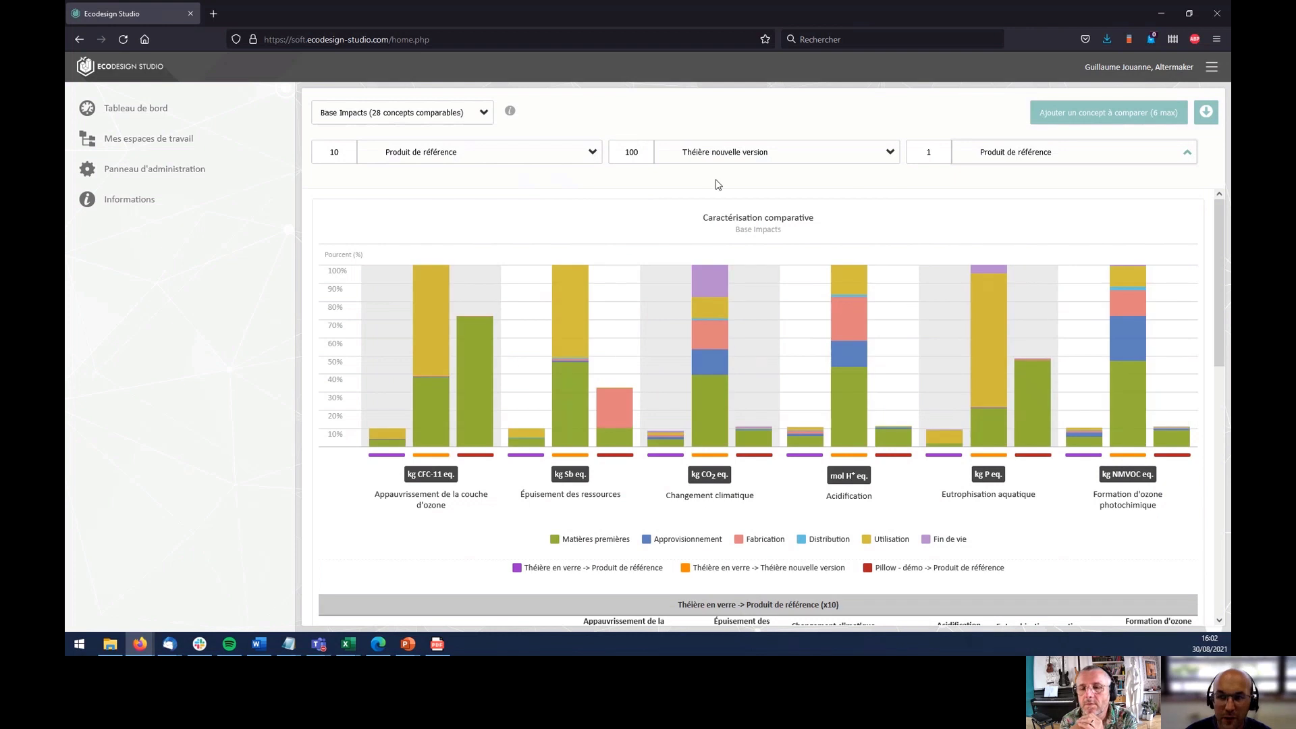
# - Set the quantity of Théière nouvelle version to 10 and refresh the comparison chart
pyautogui.click(637, 151)
pyautogui.press('BackSpace')
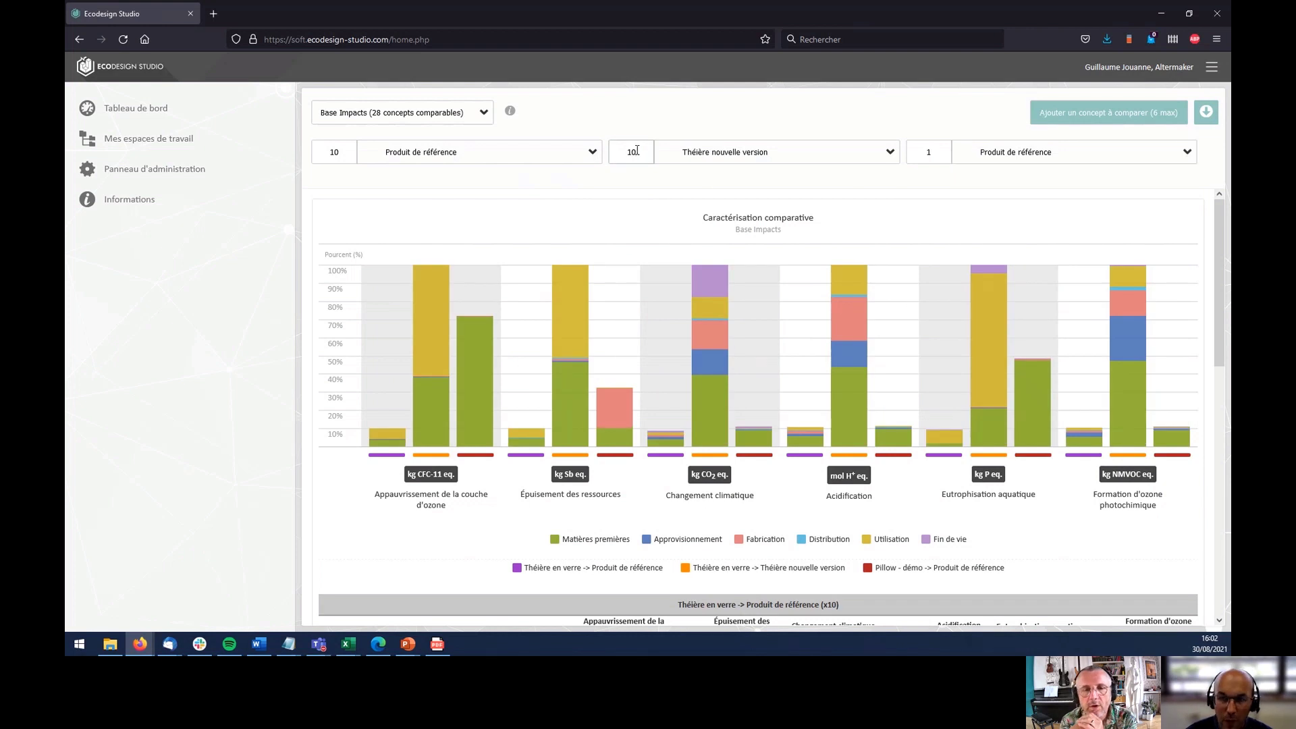
pyautogui.click(657, 222)
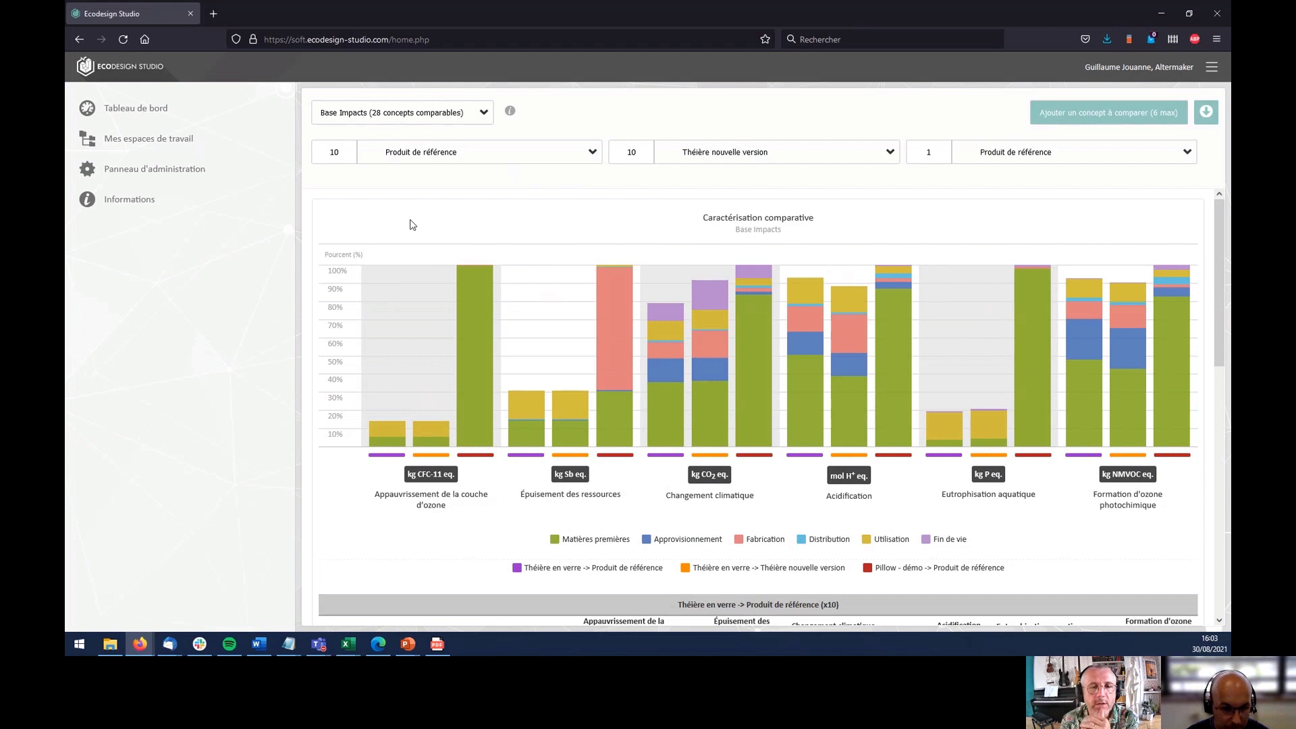
# - Open the Grille-pain workspace and go to the Matrice fonctionnelle module of its Analyse Fonctionnelle step
pyautogui.click(268, 142)
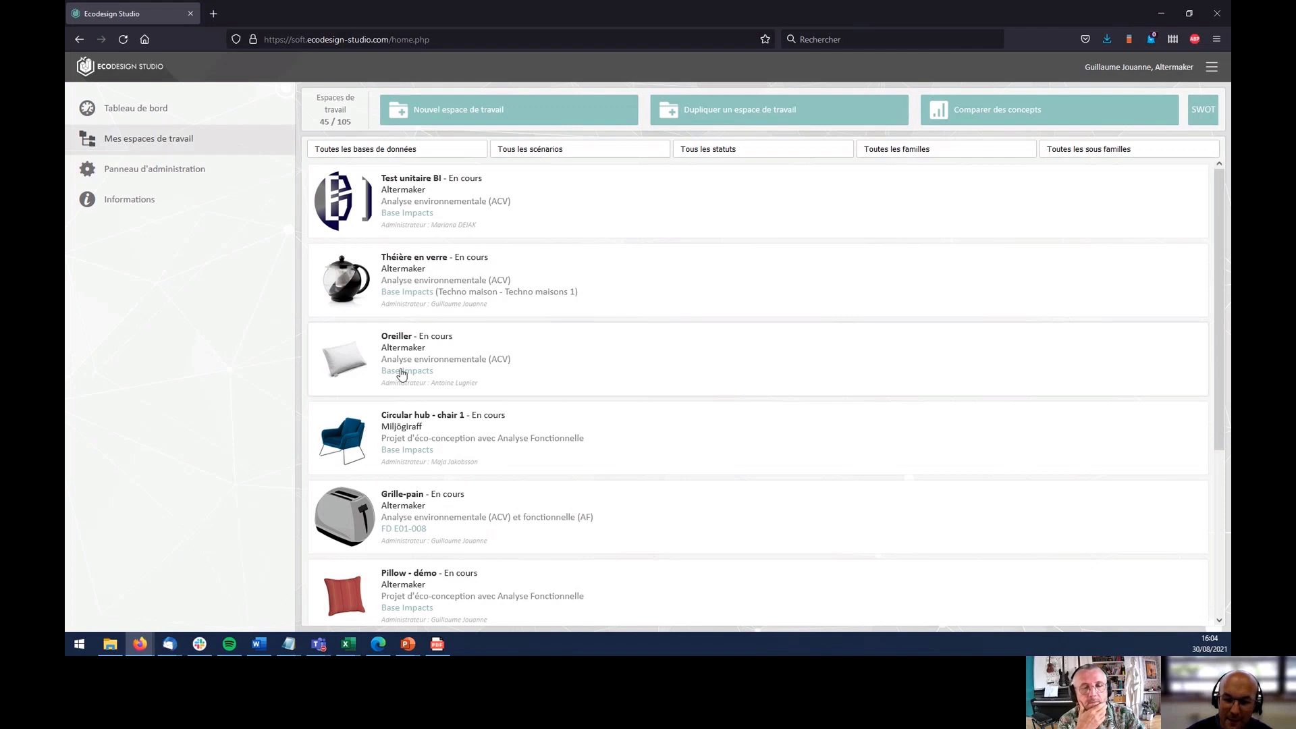
pyautogui.click(385, 523)
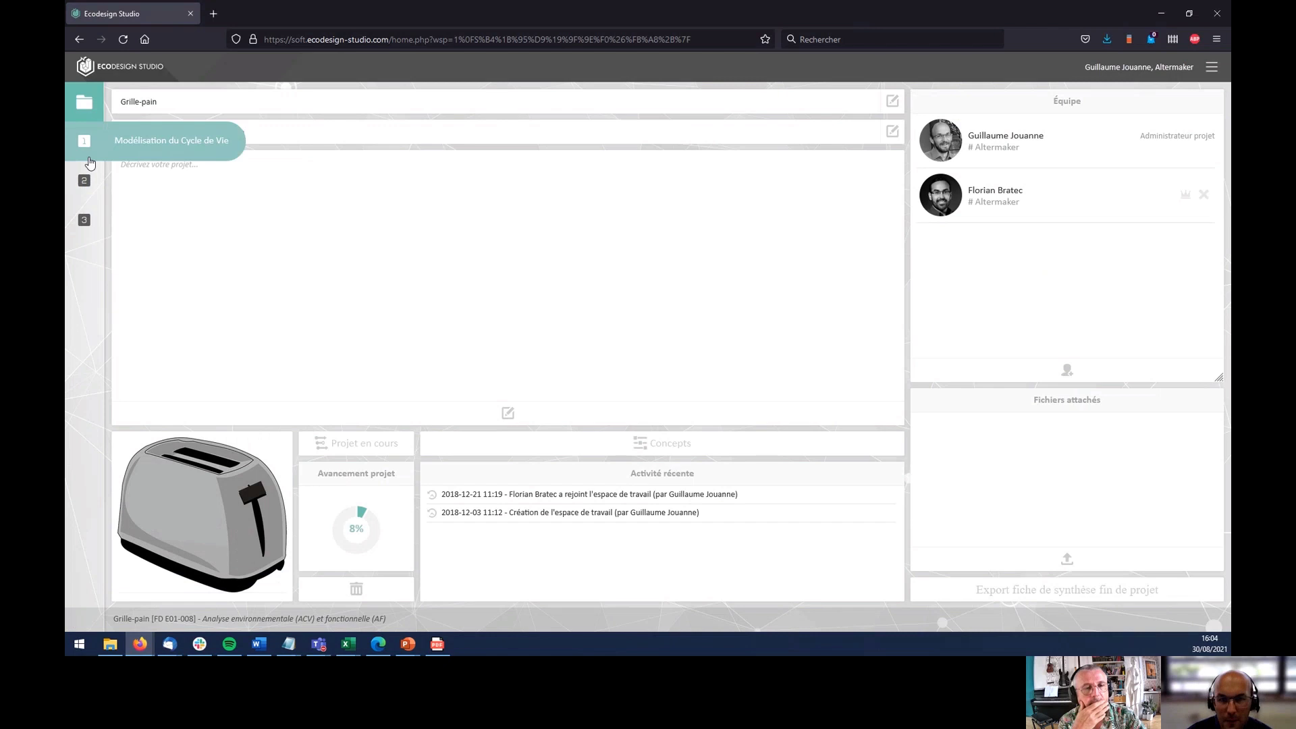
pyautogui.click(91, 155)
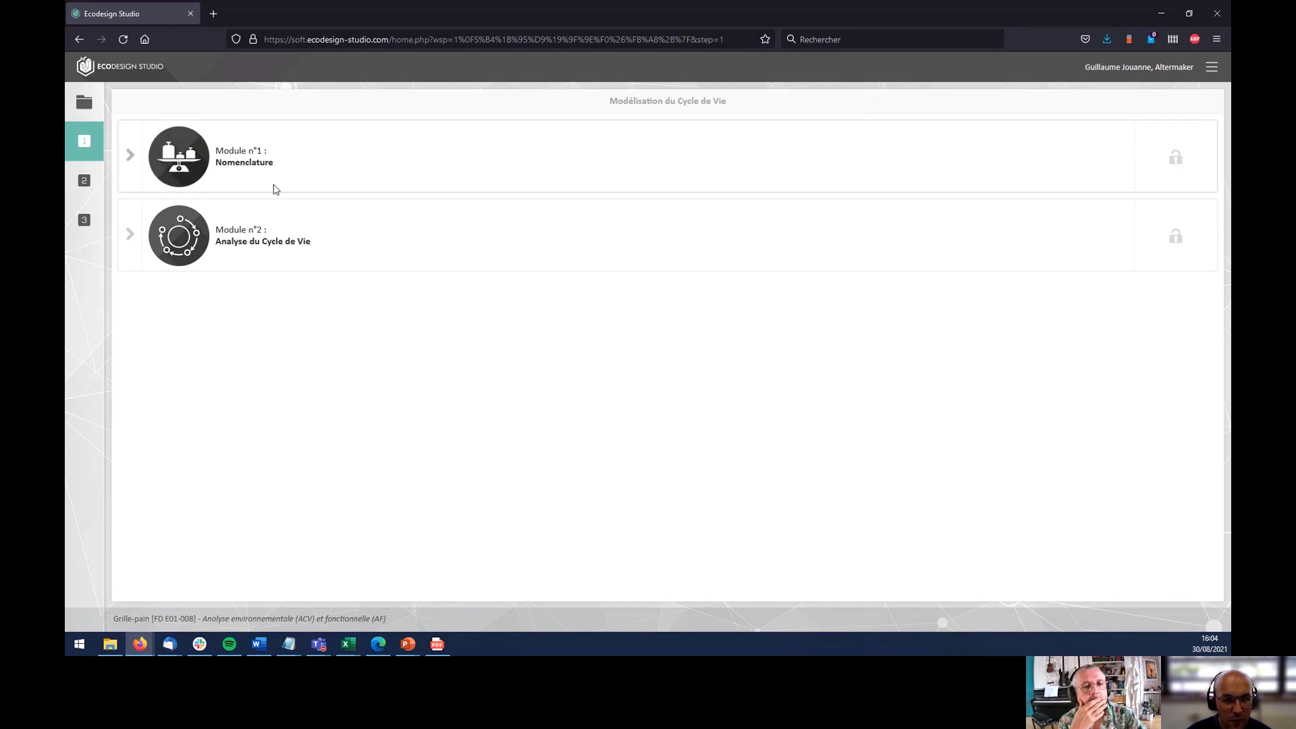
pyautogui.click(83, 195)
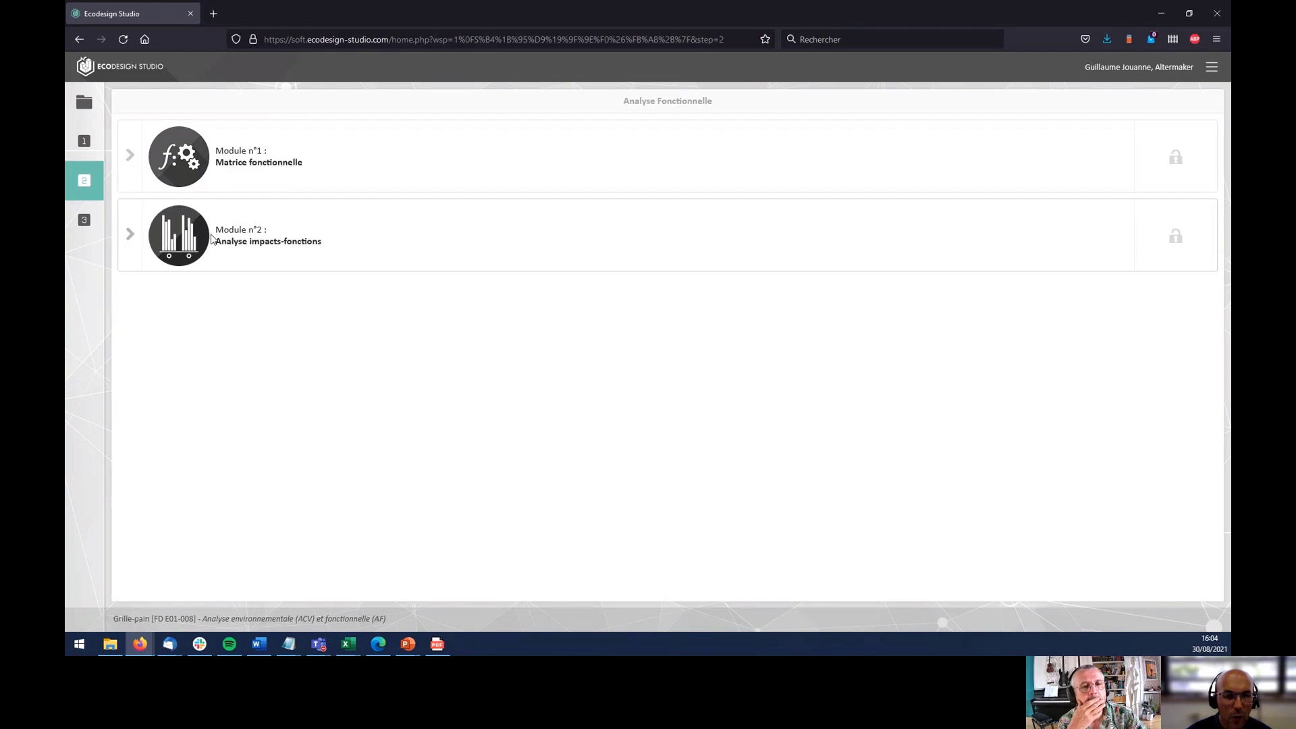
pyautogui.click(141, 151)
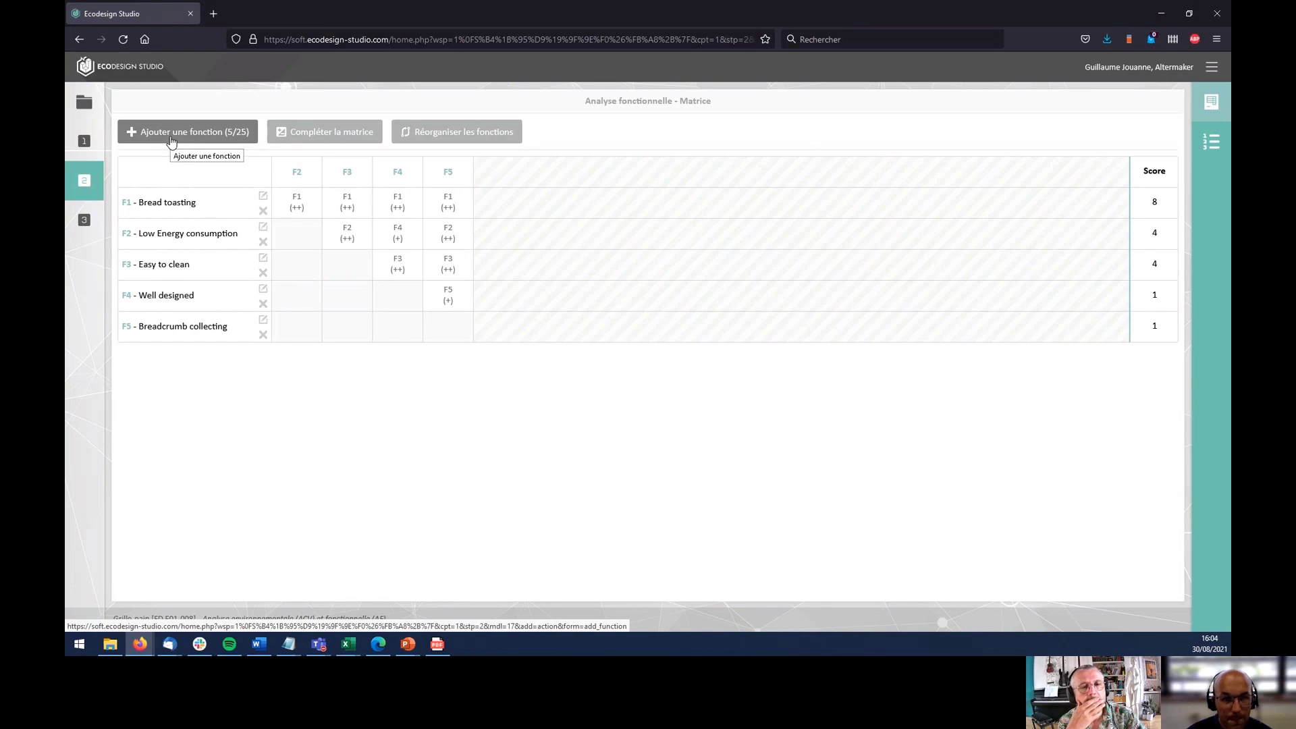
# - Add a function to the toaster's matrix with code f, name test and type Fonction primaire
pyautogui.click(171, 140)
pyautogui.click(642, 146)
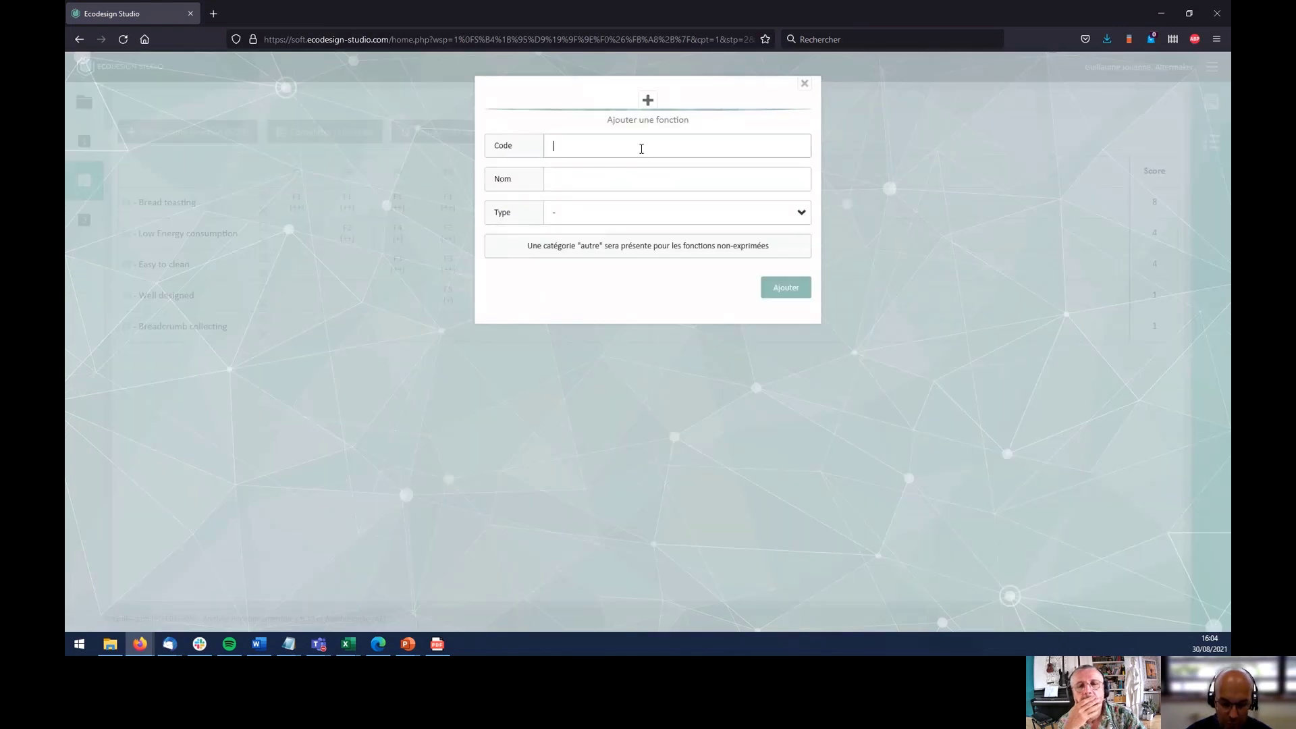
pyautogui.write('f')
pyautogui.click(615, 179)
pyautogui.write('t')
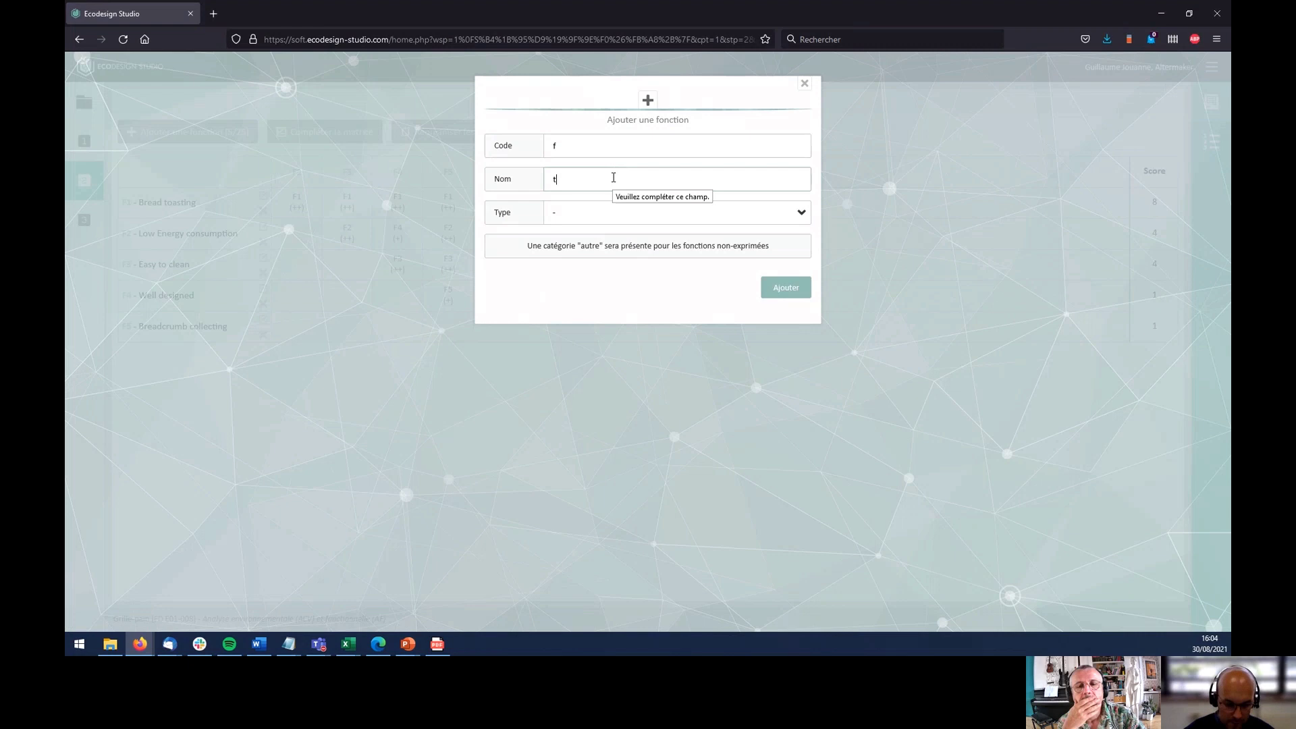
pyautogui.write('est')
pyautogui.click(625, 212)
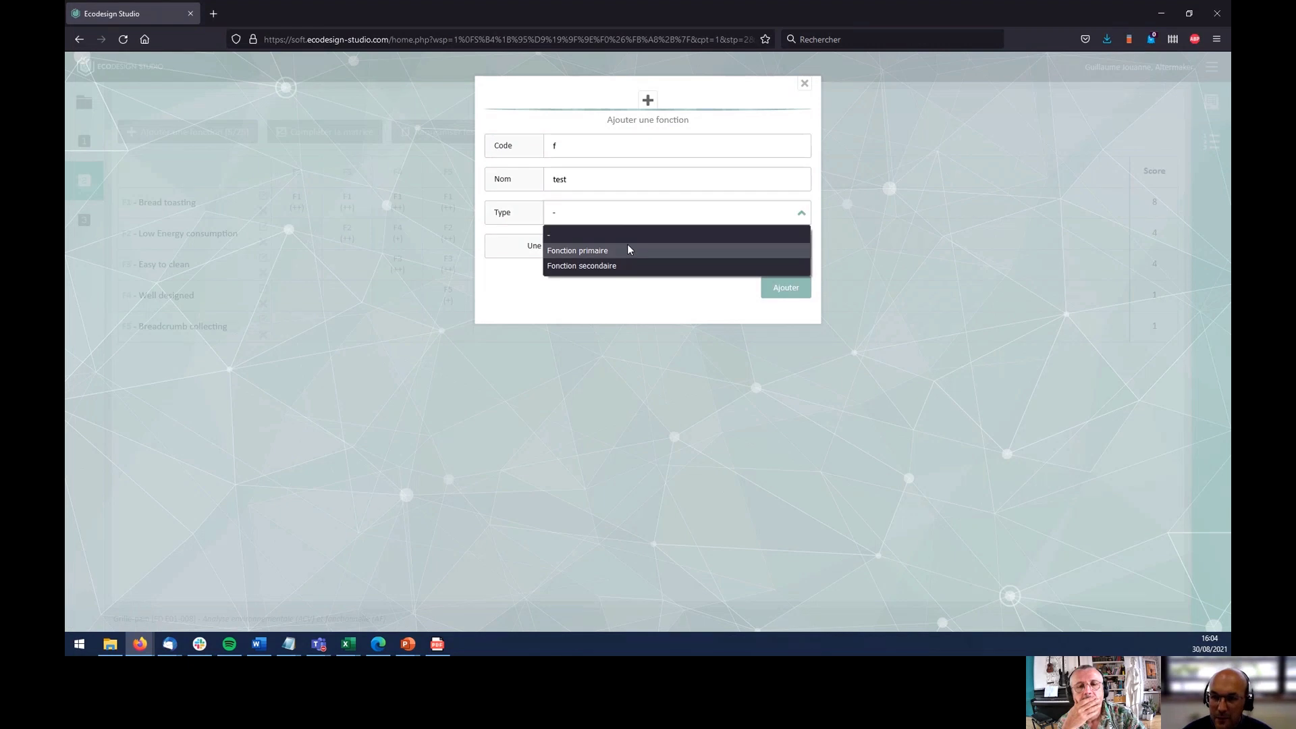
pyautogui.click(626, 245)
pyautogui.click(787, 287)
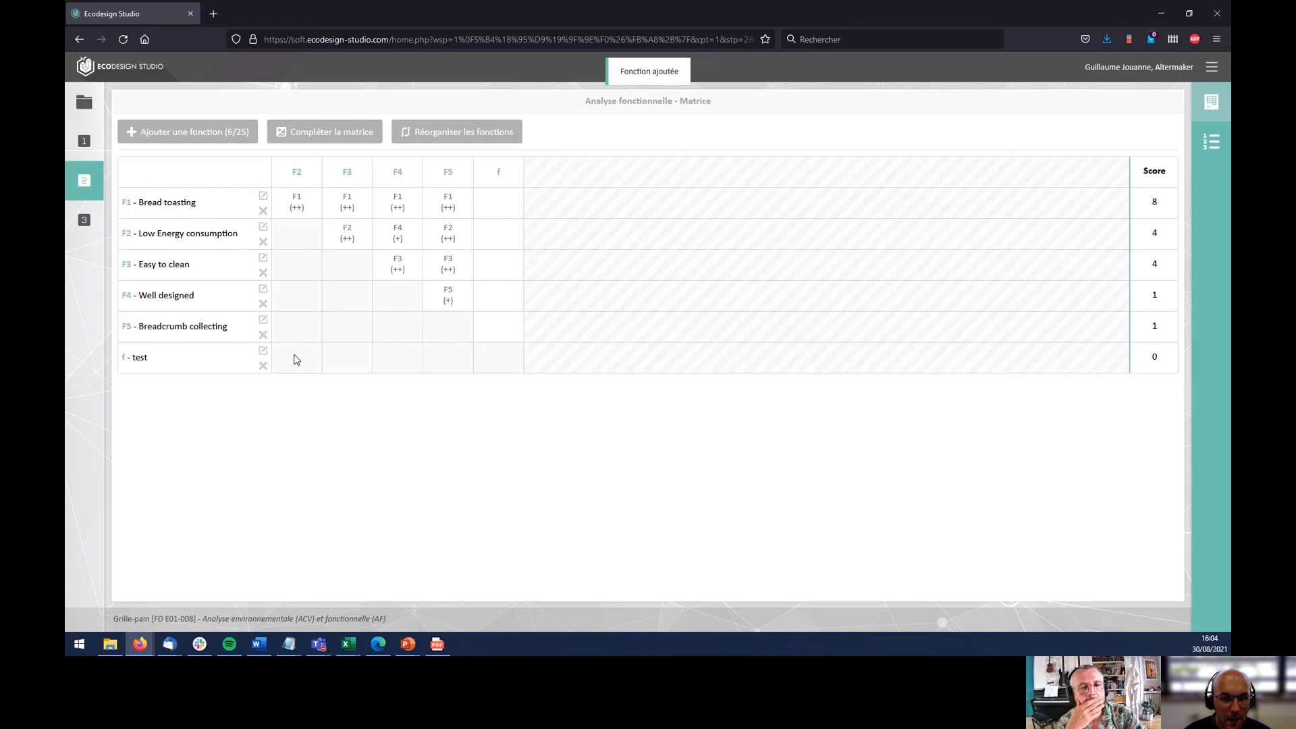
# - Try rating the test function as ++ against Bread toasting in the matrix completion form, and close the form without confirming
pyautogui.click(350, 131)
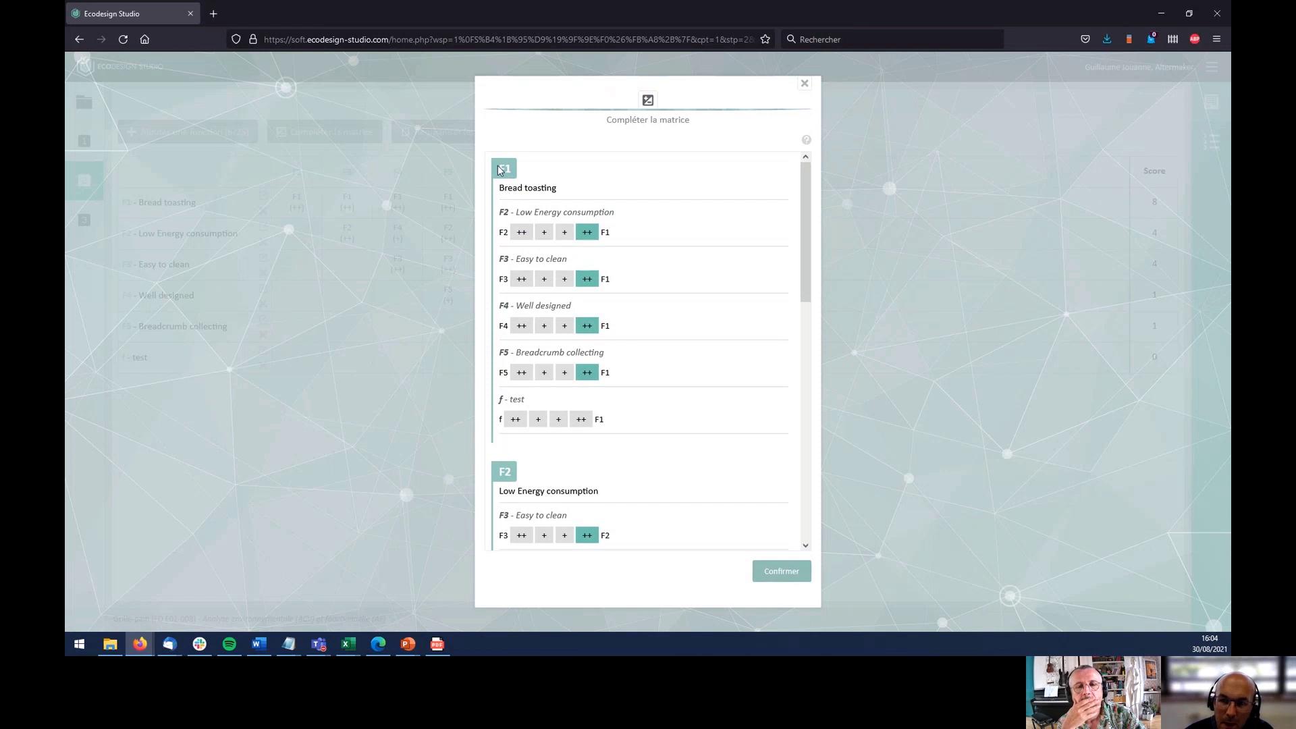
pyautogui.doubleClick(500, 170)
pyautogui.doubleClick(503, 212)
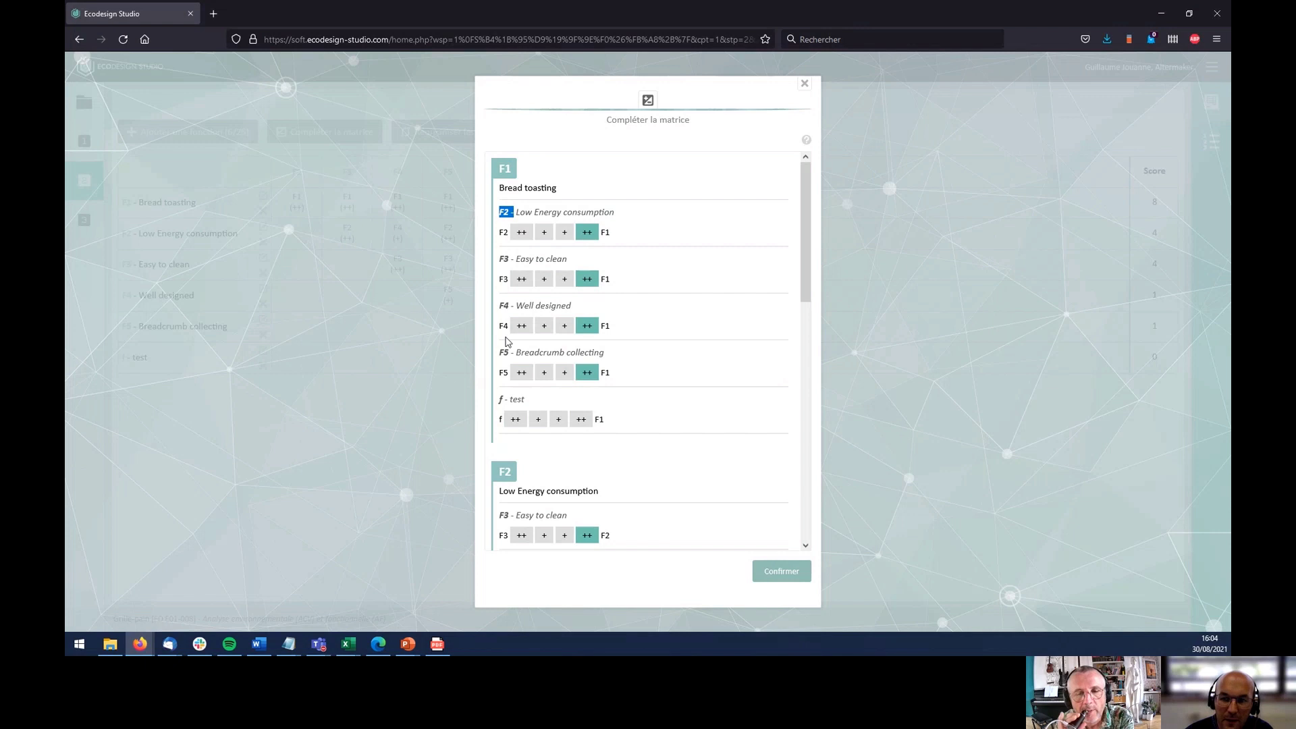
pyautogui.scroll(-2, 518, 455)
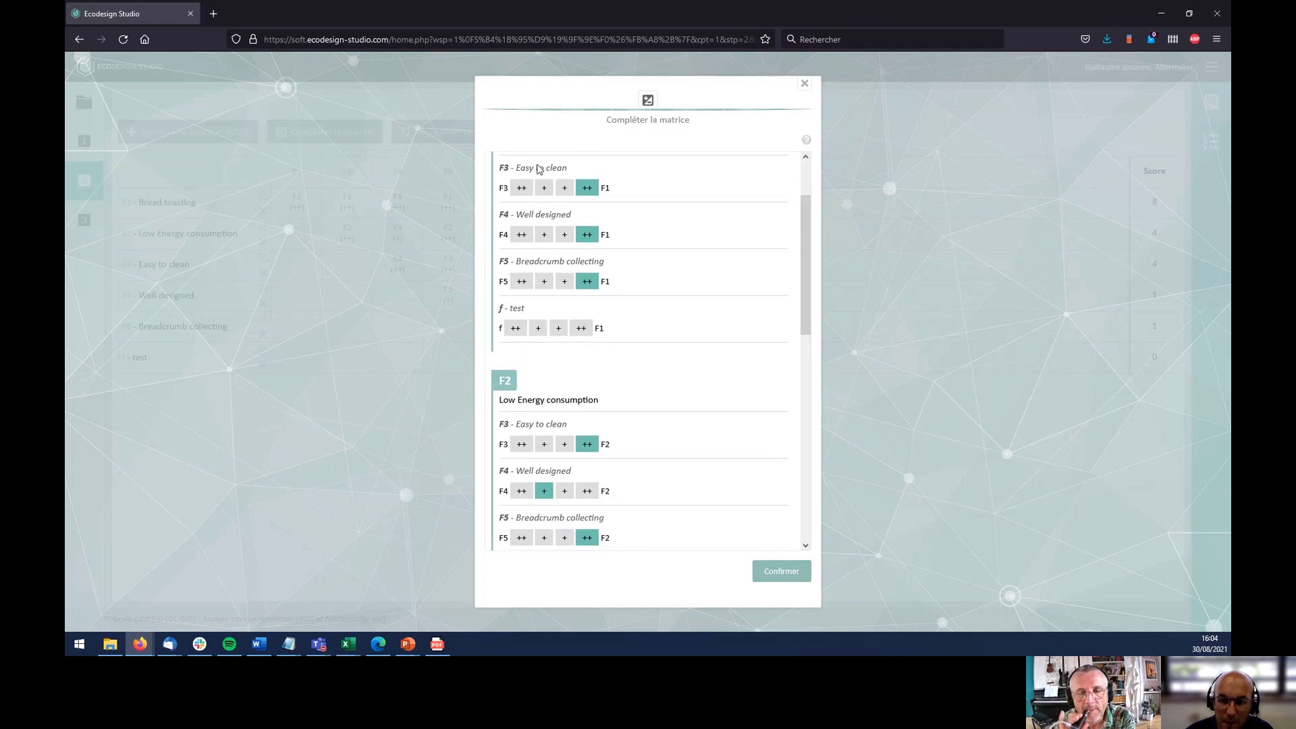
pyautogui.tripleClick(517, 307)
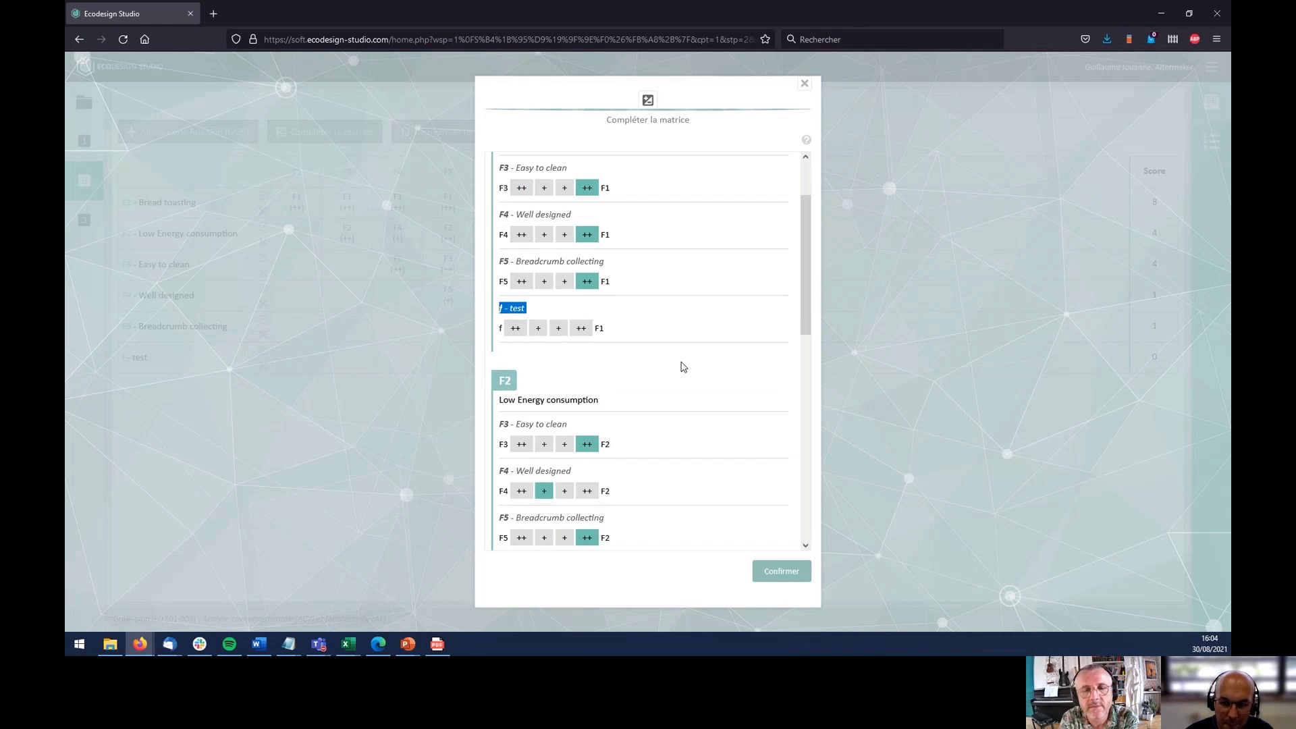
pyautogui.scroll(-2, 683, 367)
pyautogui.click(560, 216)
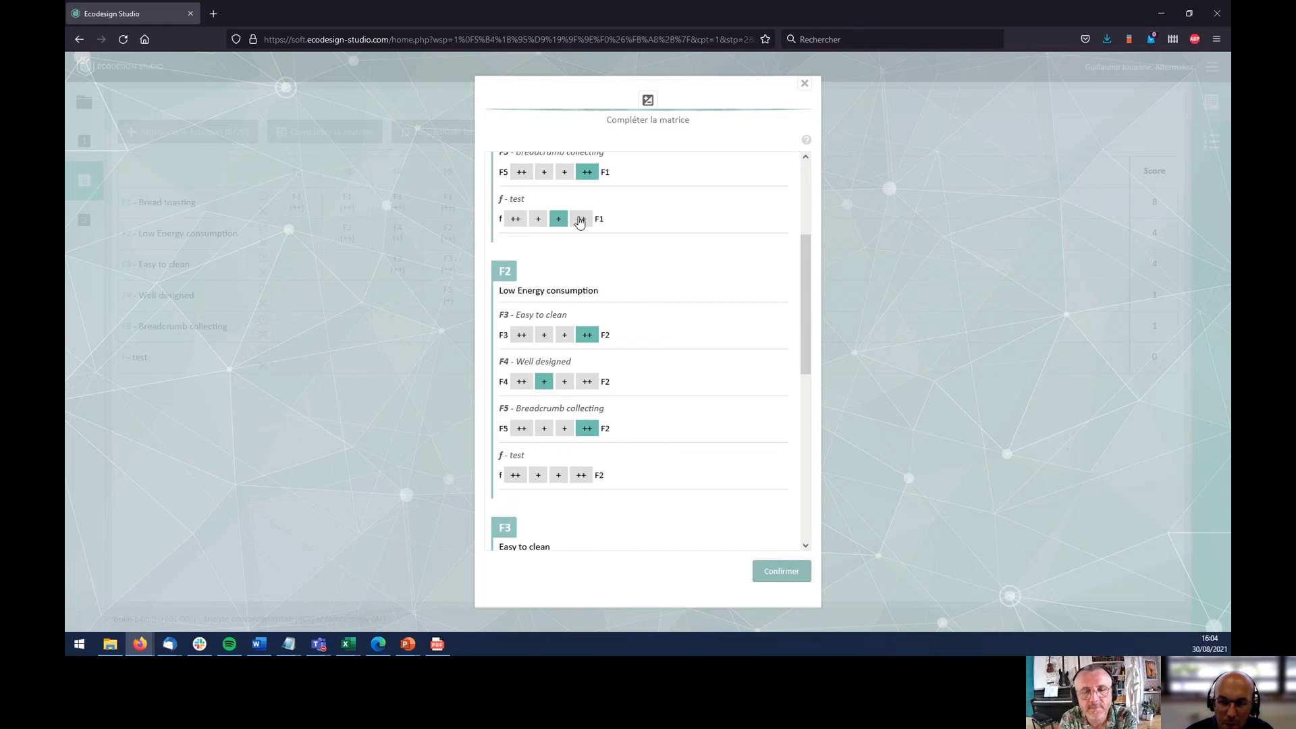
pyautogui.click(579, 220)
pyautogui.click(517, 223)
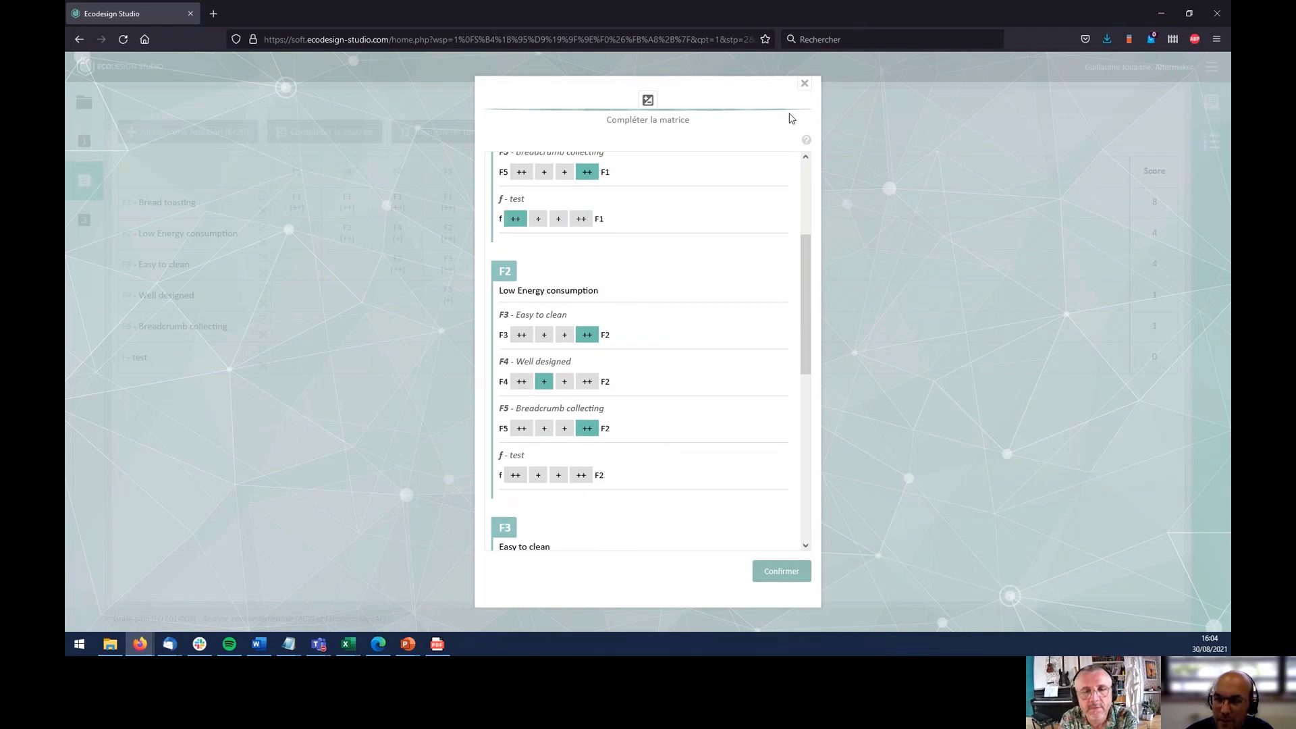
pyautogui.click(804, 83)
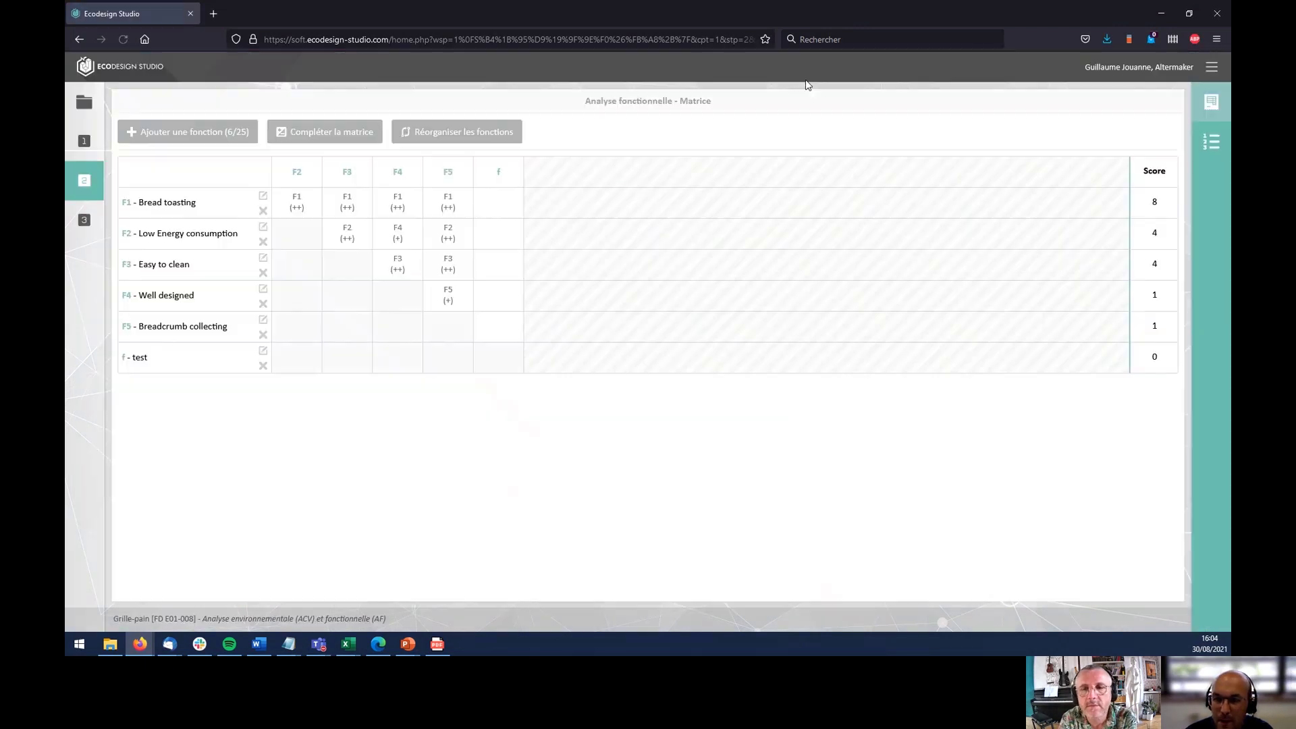
# - Delete the test function f from the toaster's functional matrix
pyautogui.click(263, 365)
pyautogui.click(772, 191)
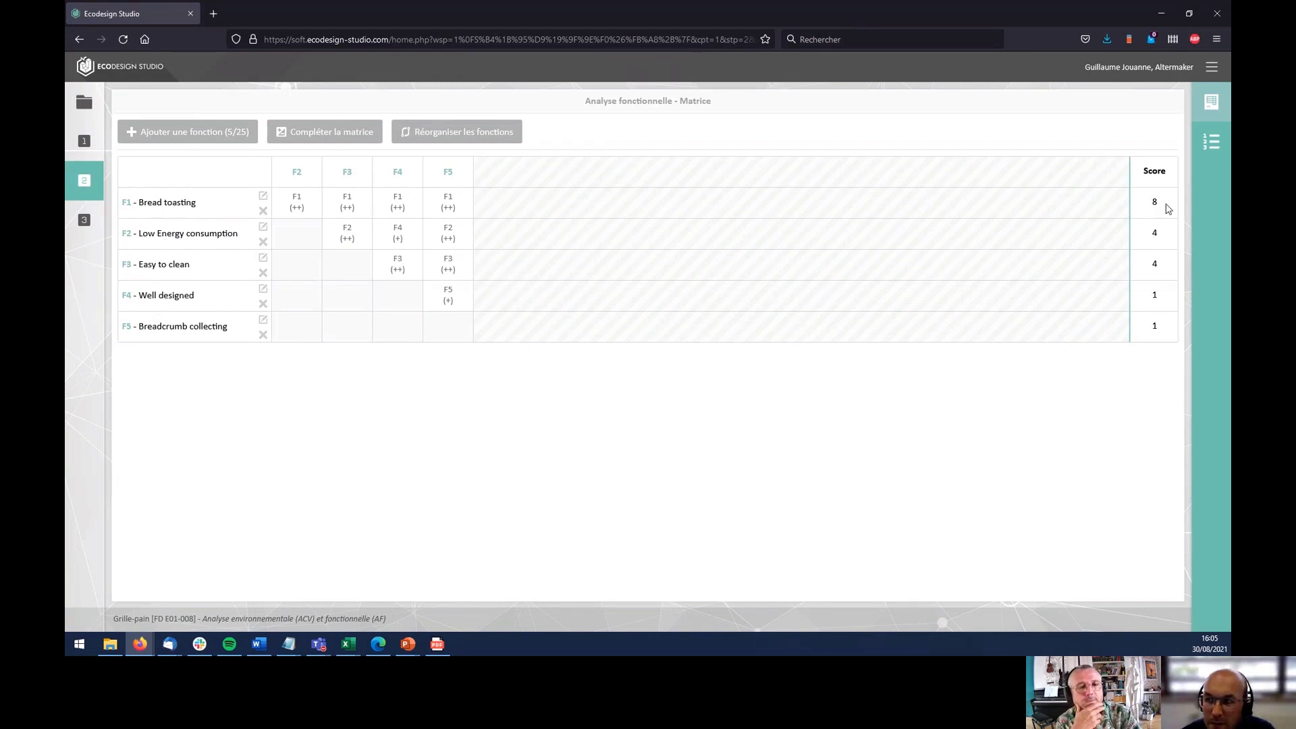
# - Go to the Liens de nomenclature page of the toaster's Analyse impacts-fonctions module
pyautogui.click(92, 191)
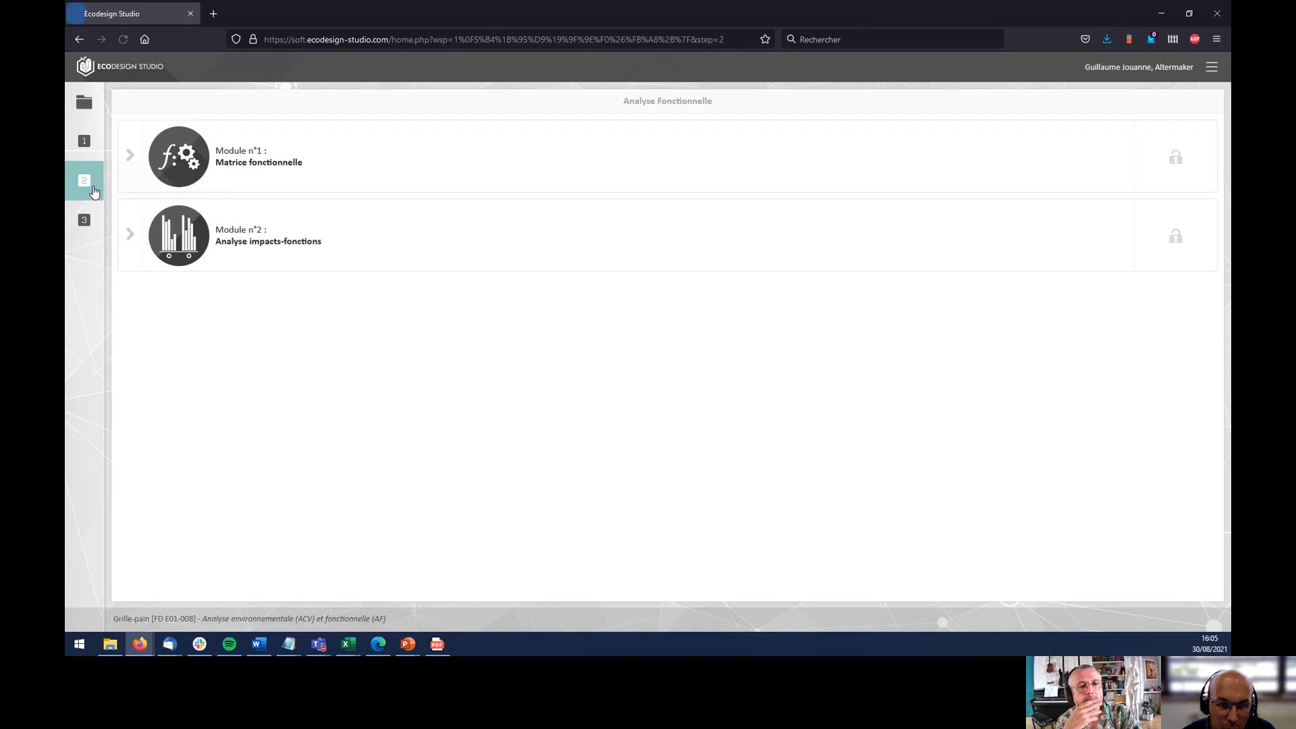
pyautogui.click(141, 255)
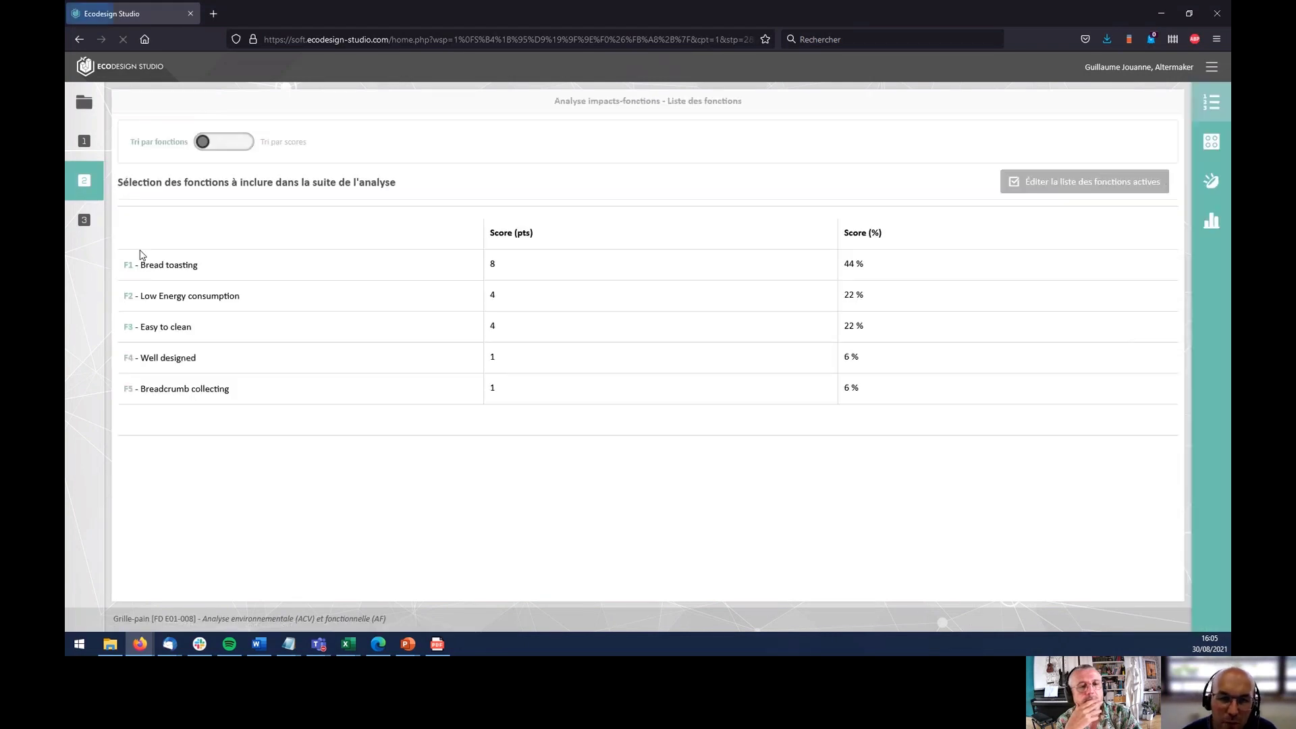
pyautogui.click(1212, 143)
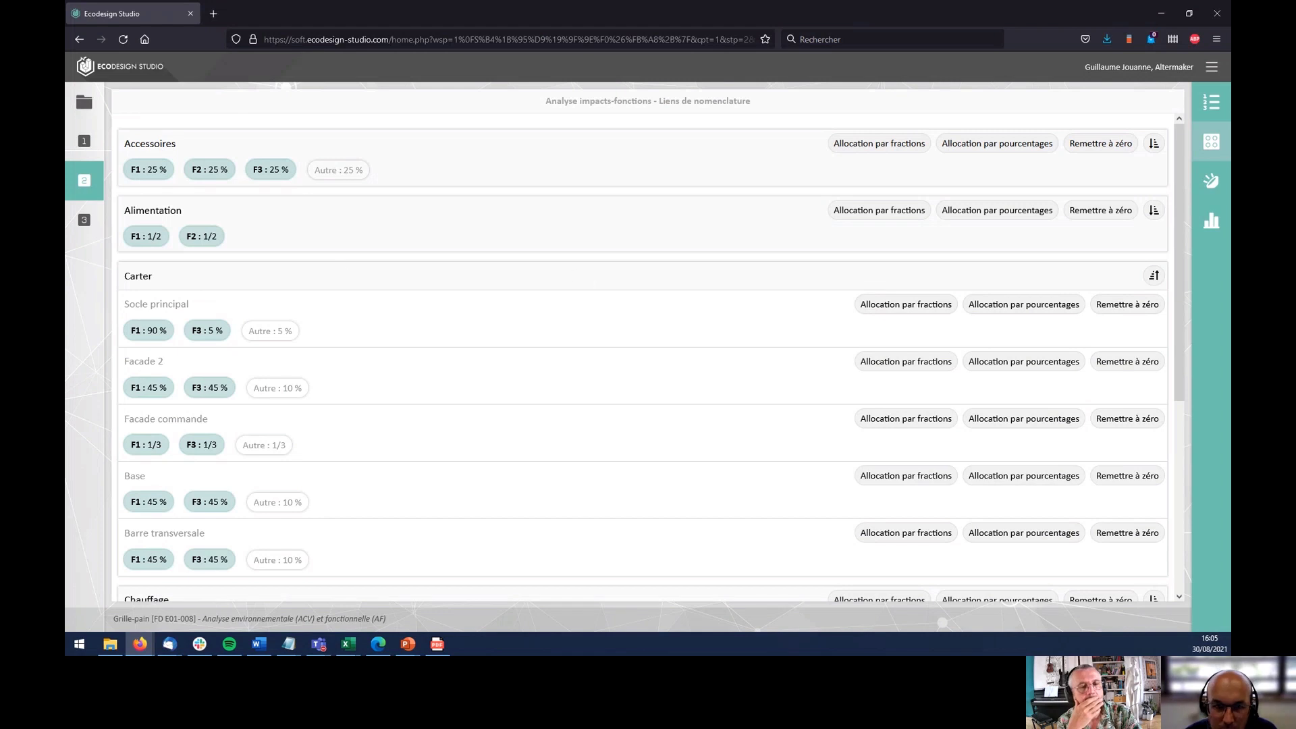
# - Allocate the Alimentation subassembly by fractions to Bread toasting and Low Energy consumption only
pyautogui.click(905, 214)
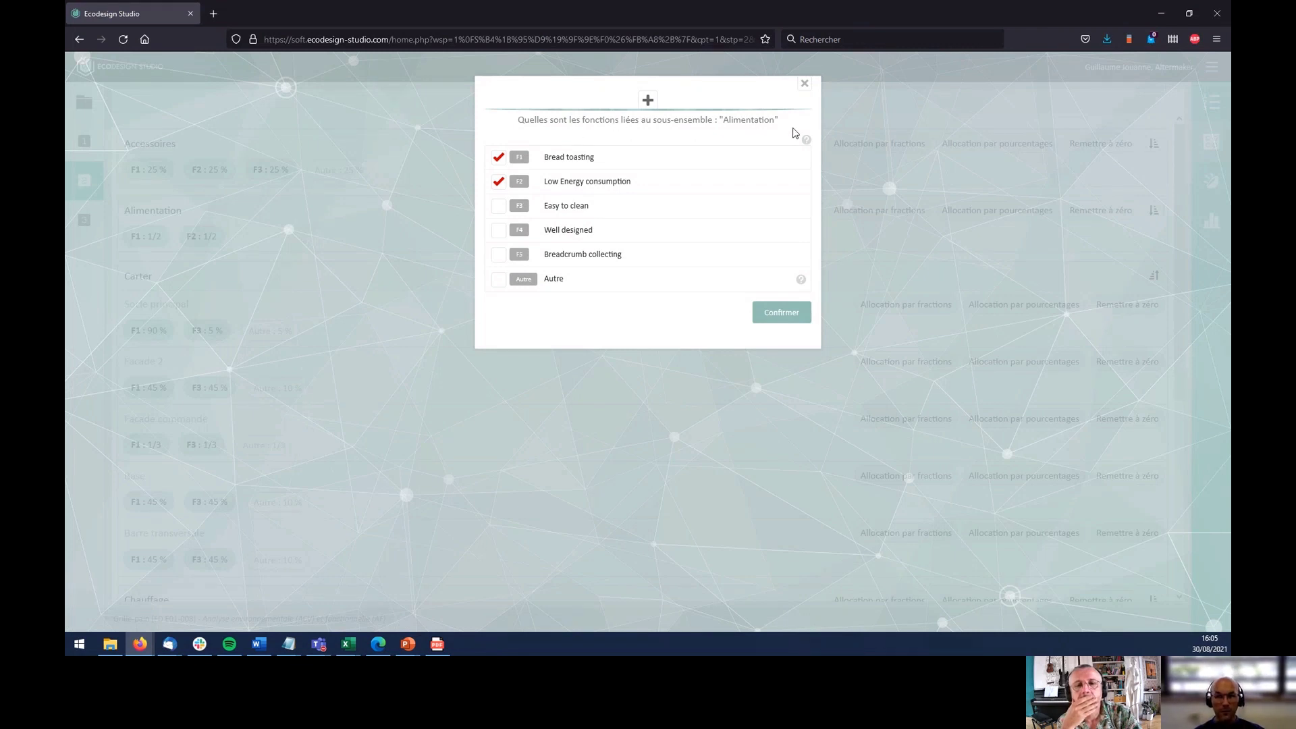
pyautogui.click(498, 206)
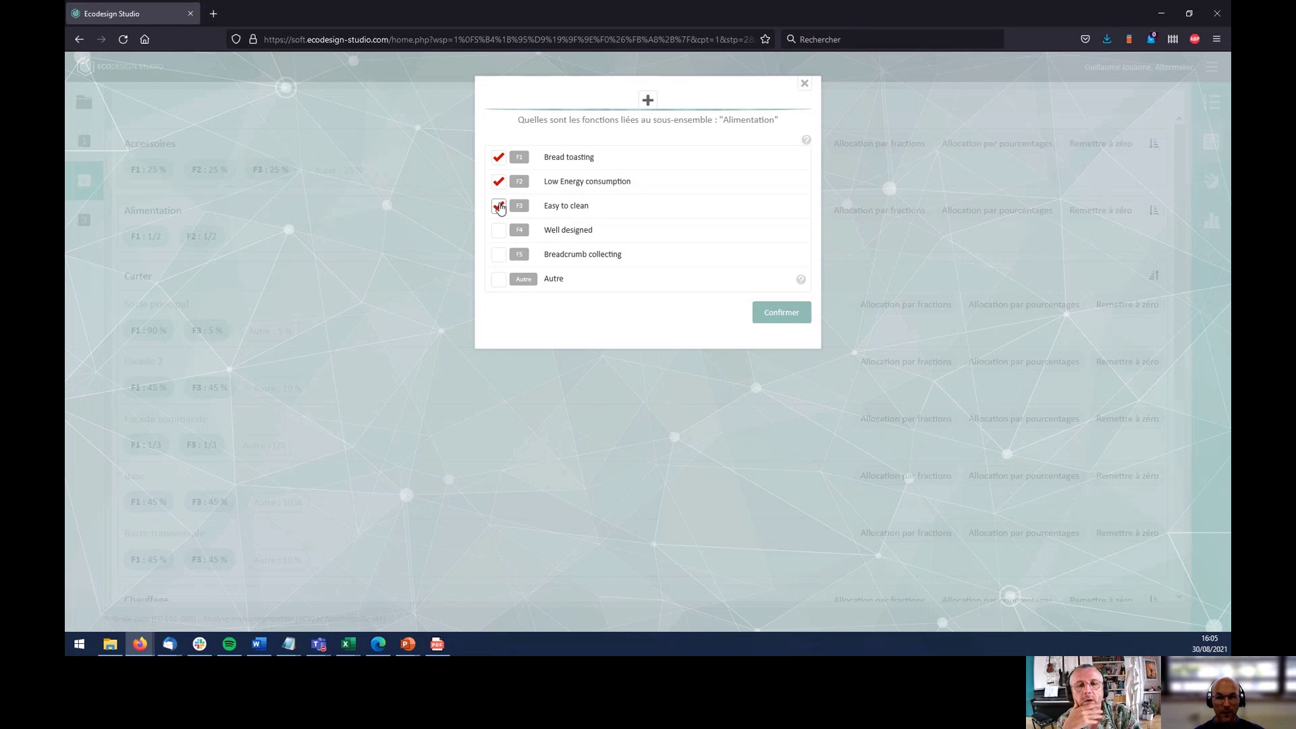
pyautogui.click(498, 181)
pyautogui.click(498, 204)
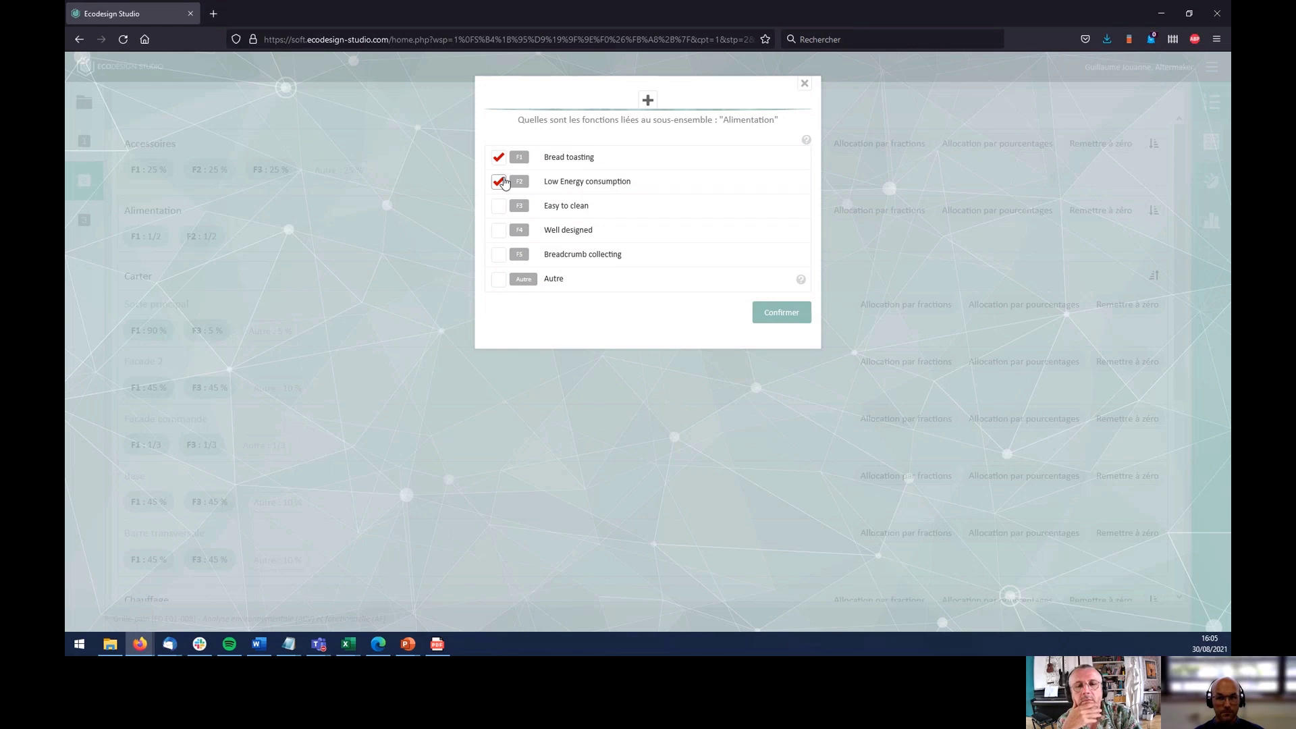
pyautogui.click(772, 319)
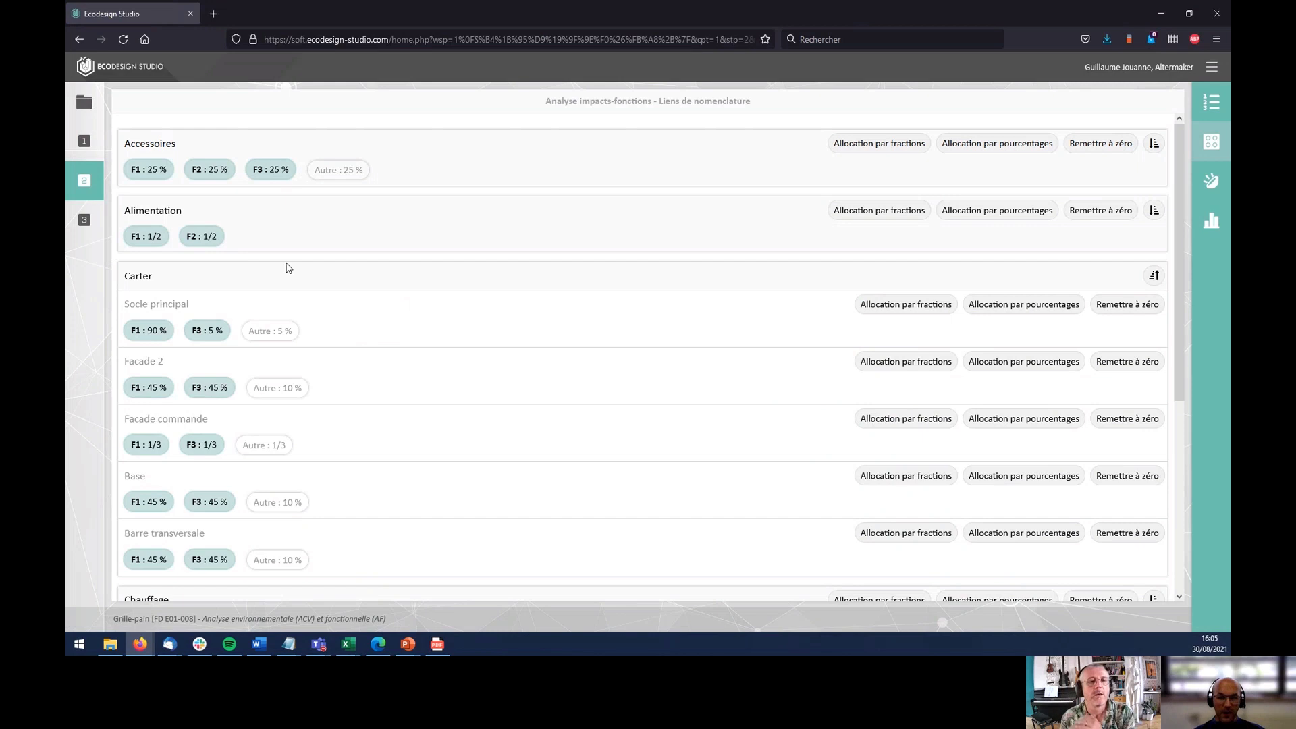
# - Check the percentage allocation of the Socle principal component across the functions, leaving it as is
pyautogui.click(1047, 306)
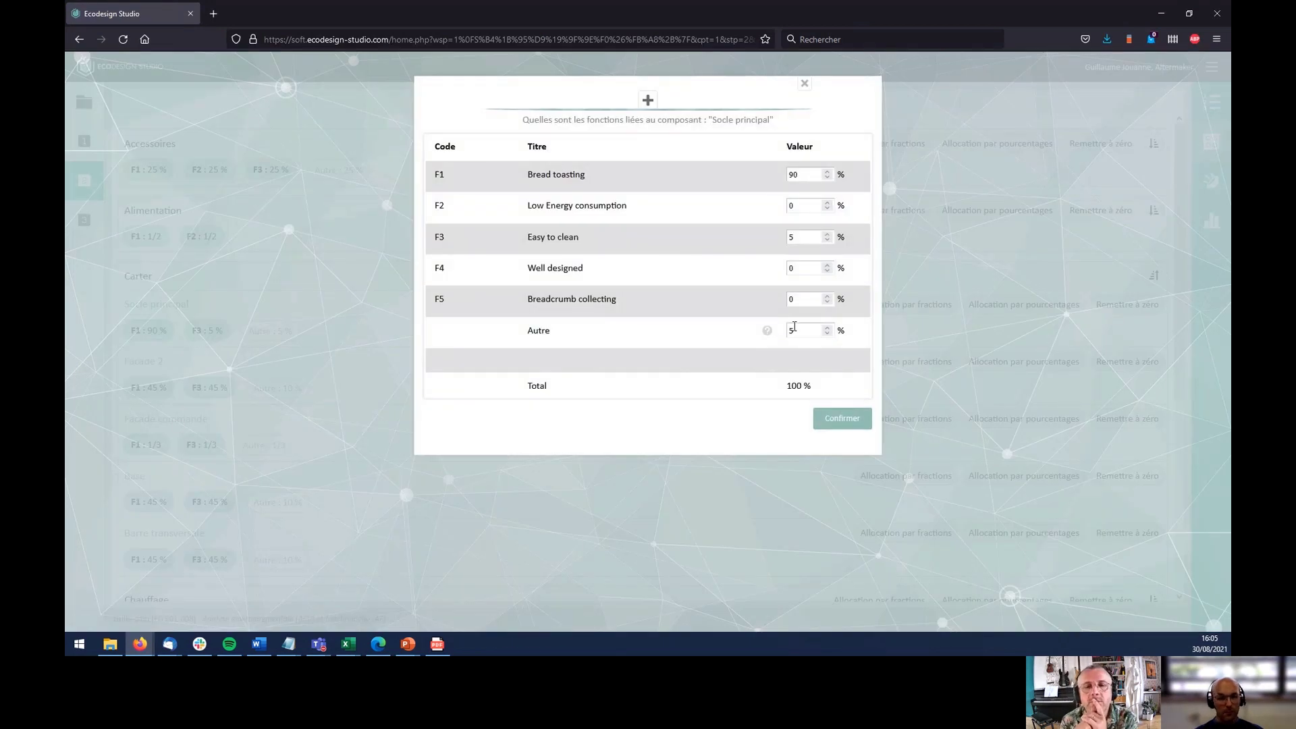
pyautogui.click(805, 83)
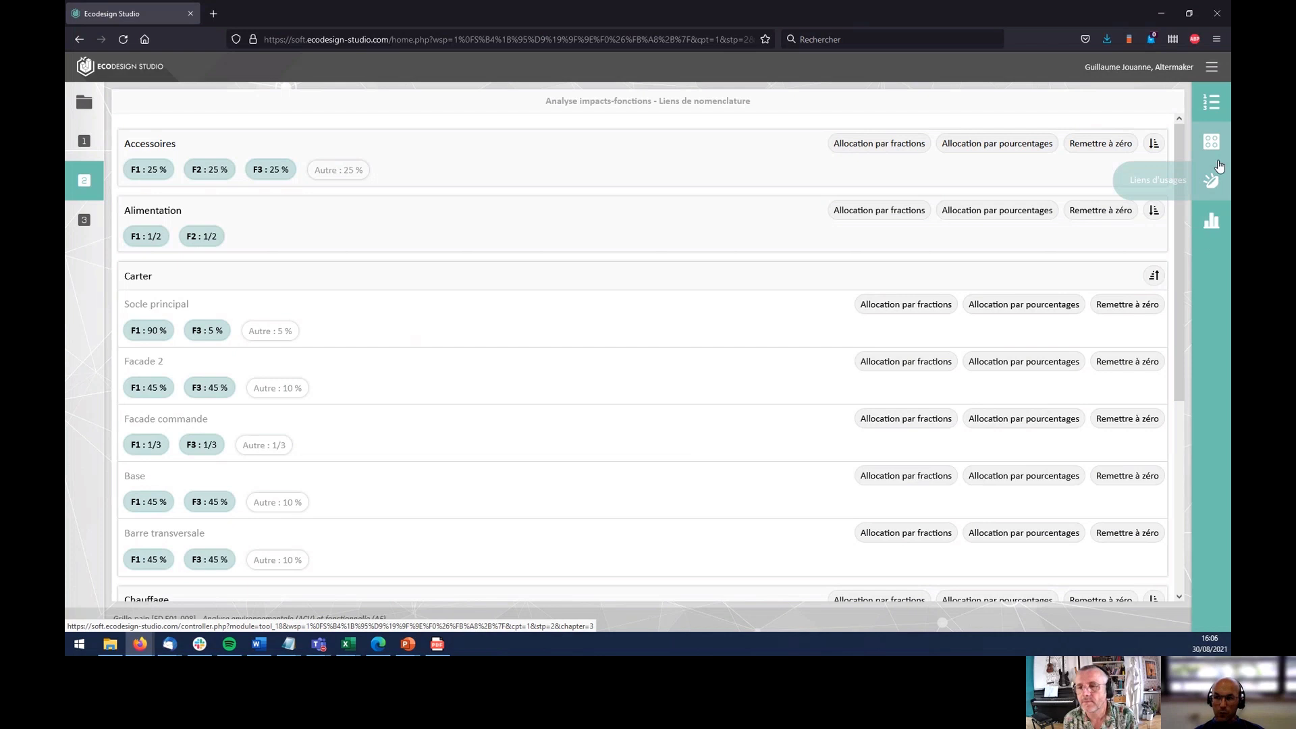
# - On the module's Tableau de bord, examine which components cause the Changement climatique impact of the Bread toasting function
pyautogui.click(1212, 221)
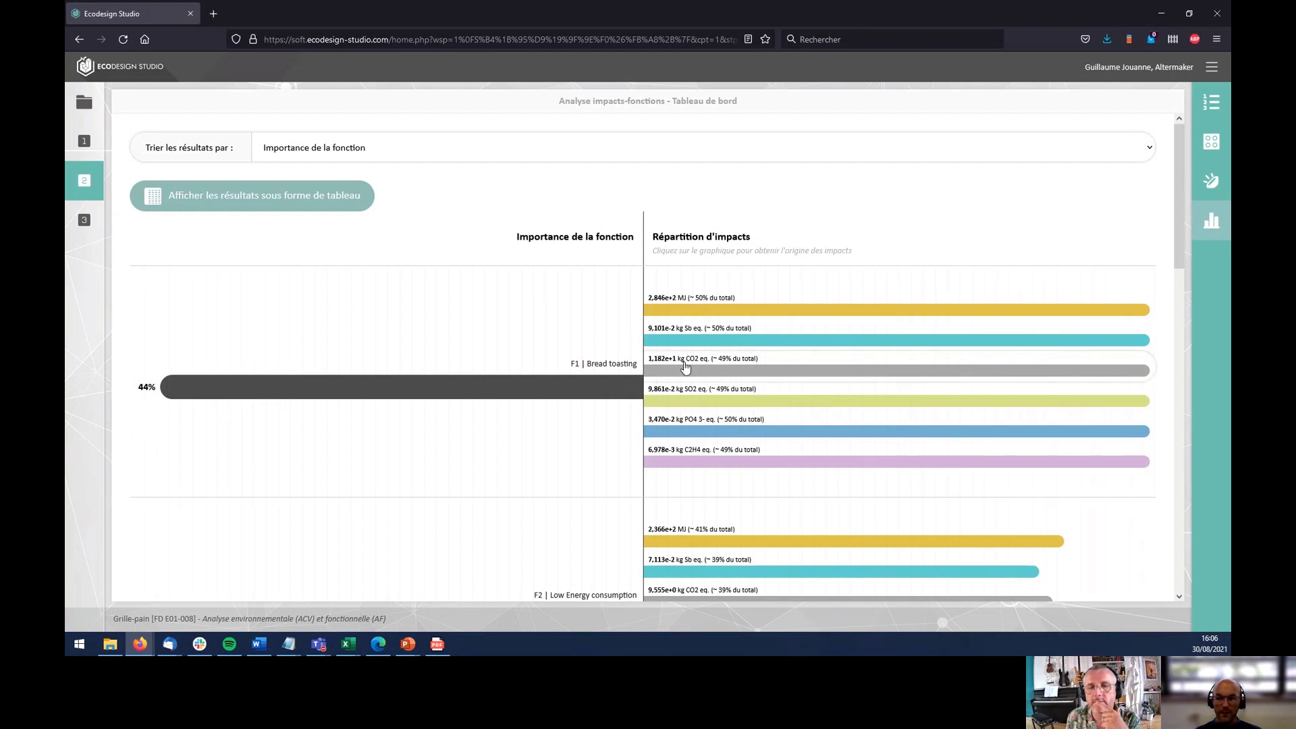
pyautogui.moveTo(682, 367)
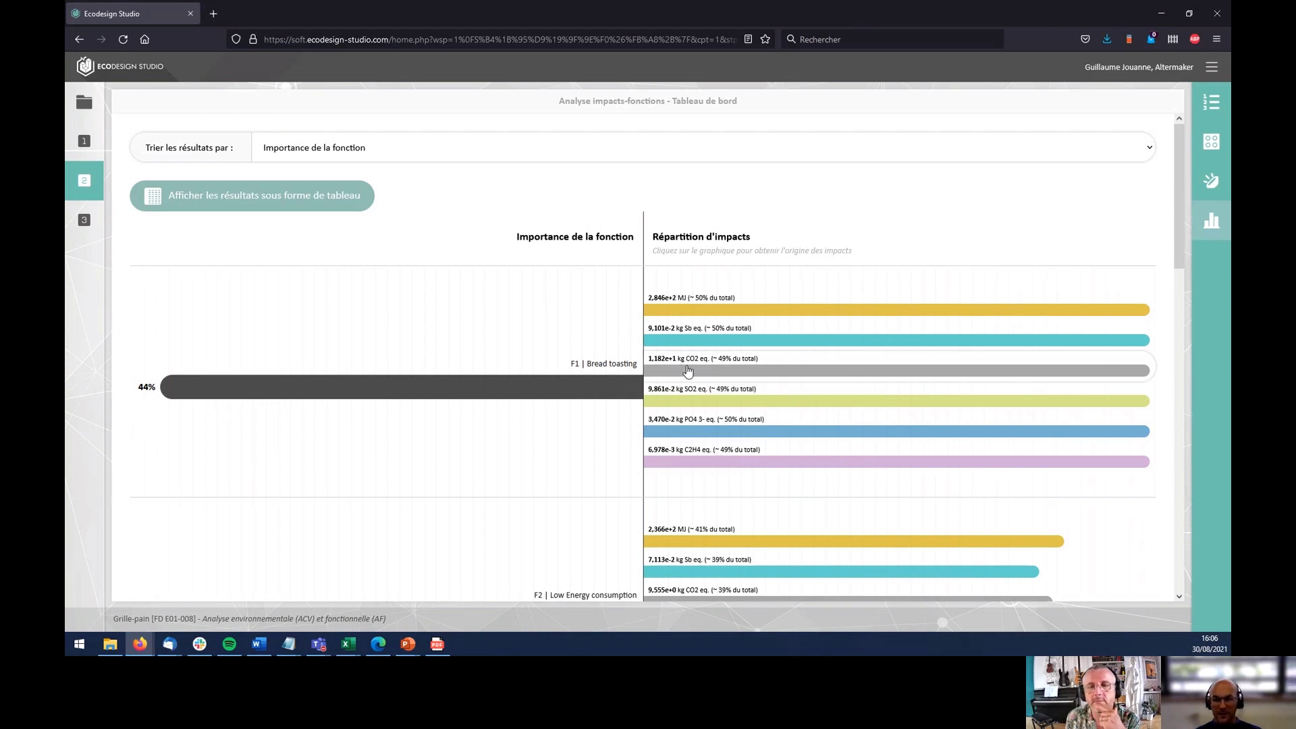
pyautogui.moveTo(733, 366)
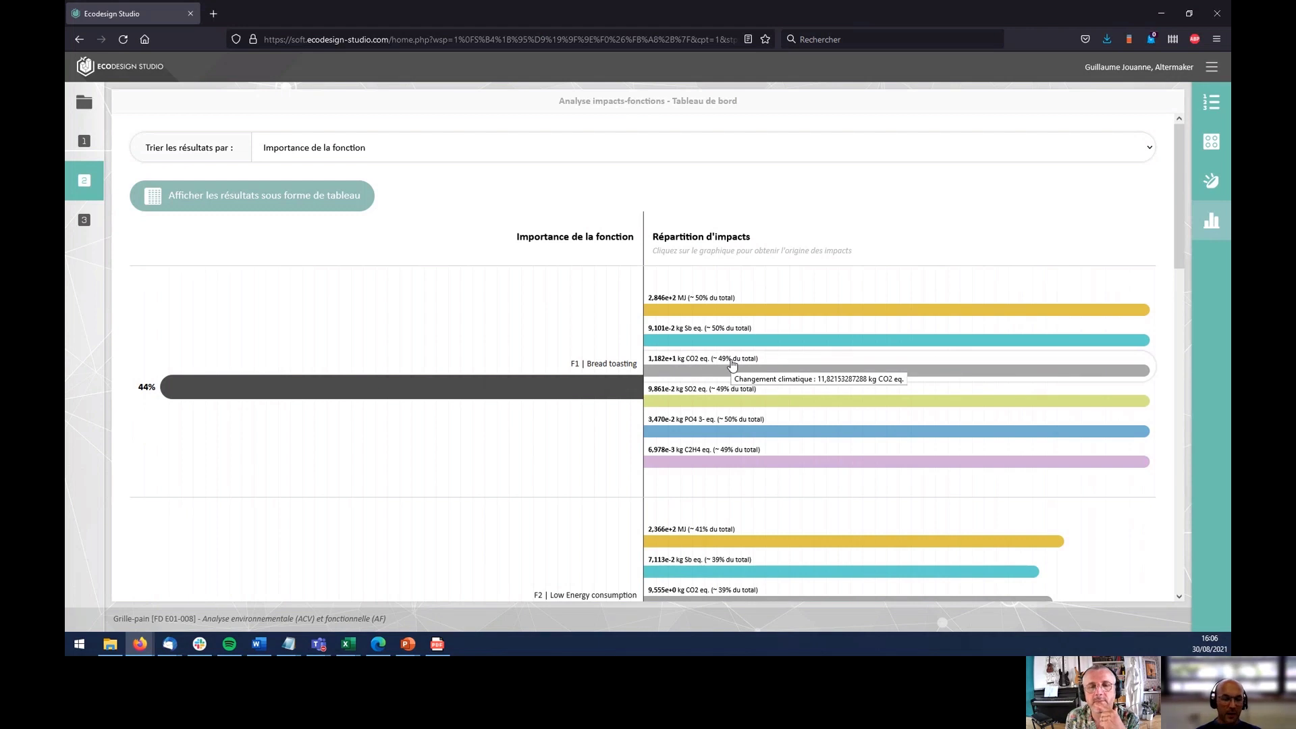
pyautogui.click(732, 368)
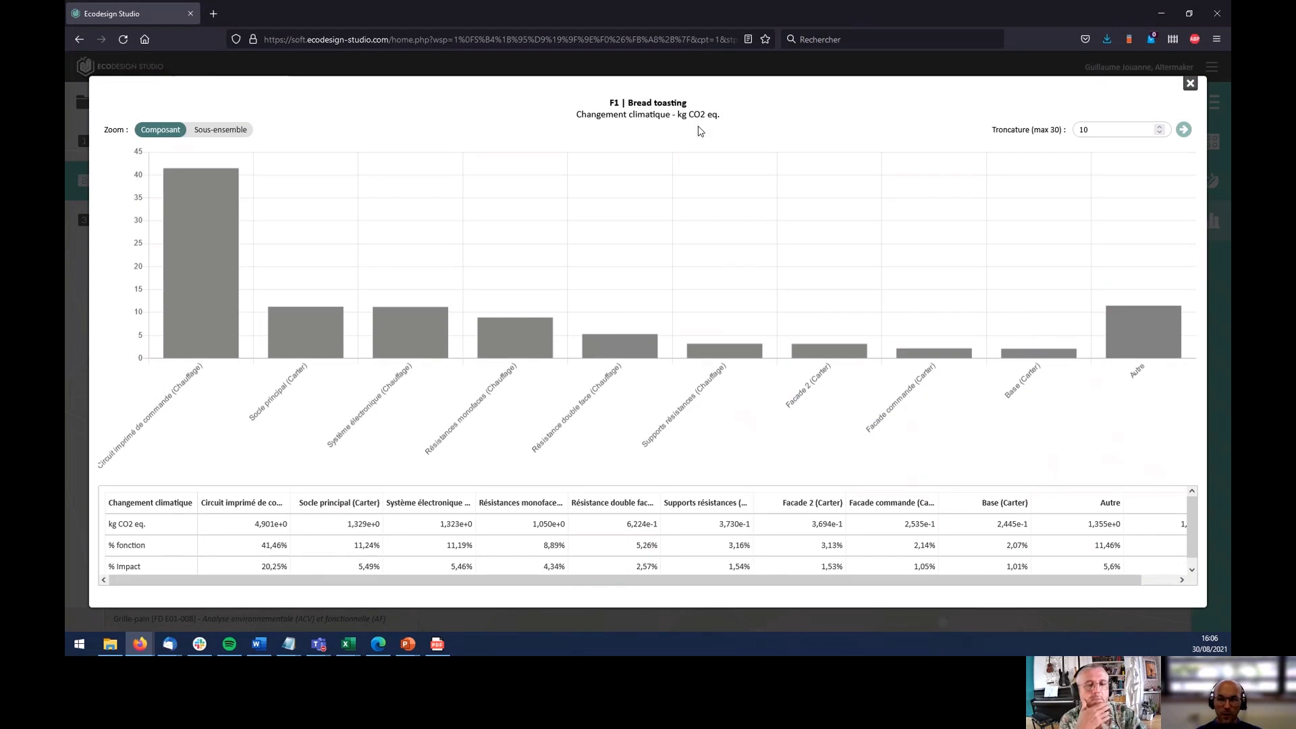
pyautogui.moveTo(211, 203)
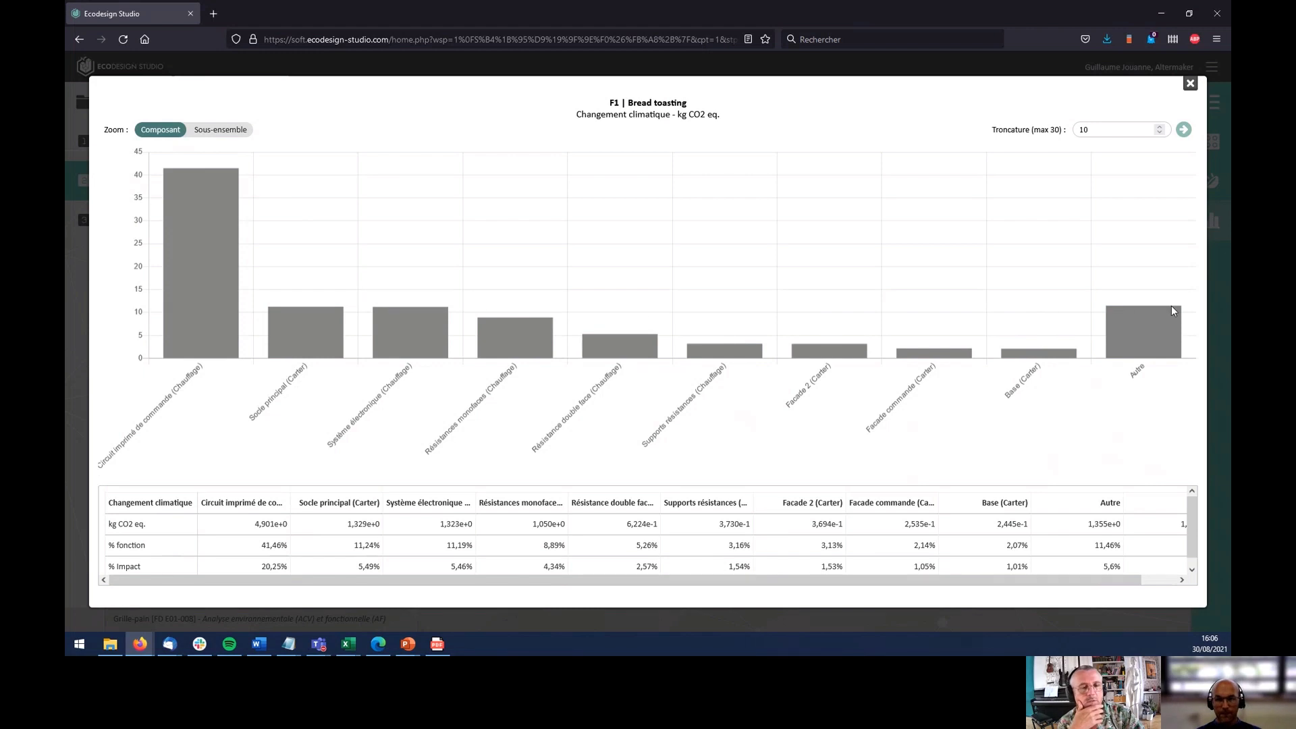
pyautogui.click(1191, 83)
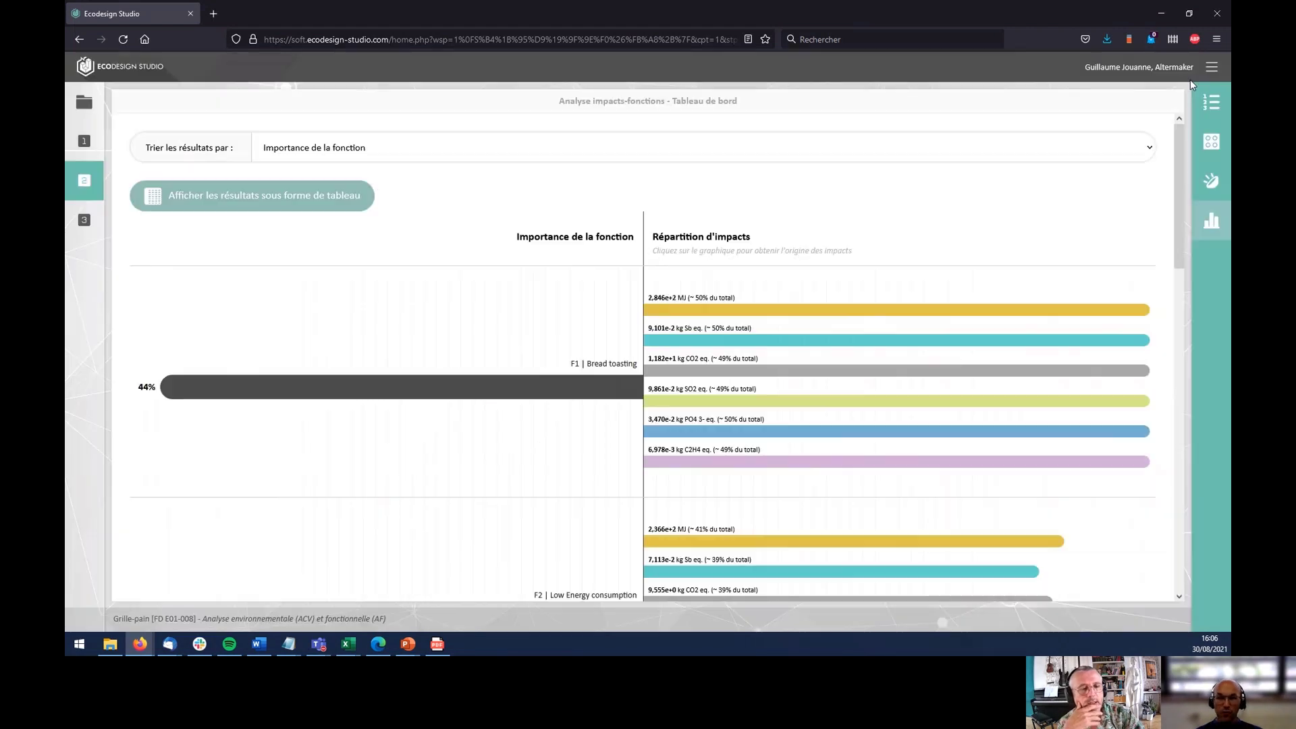
# - Sort the impact-function results by Changement climatique (kg CO2 eq.) and review all functions down to Autre
pyautogui.click(652, 143)
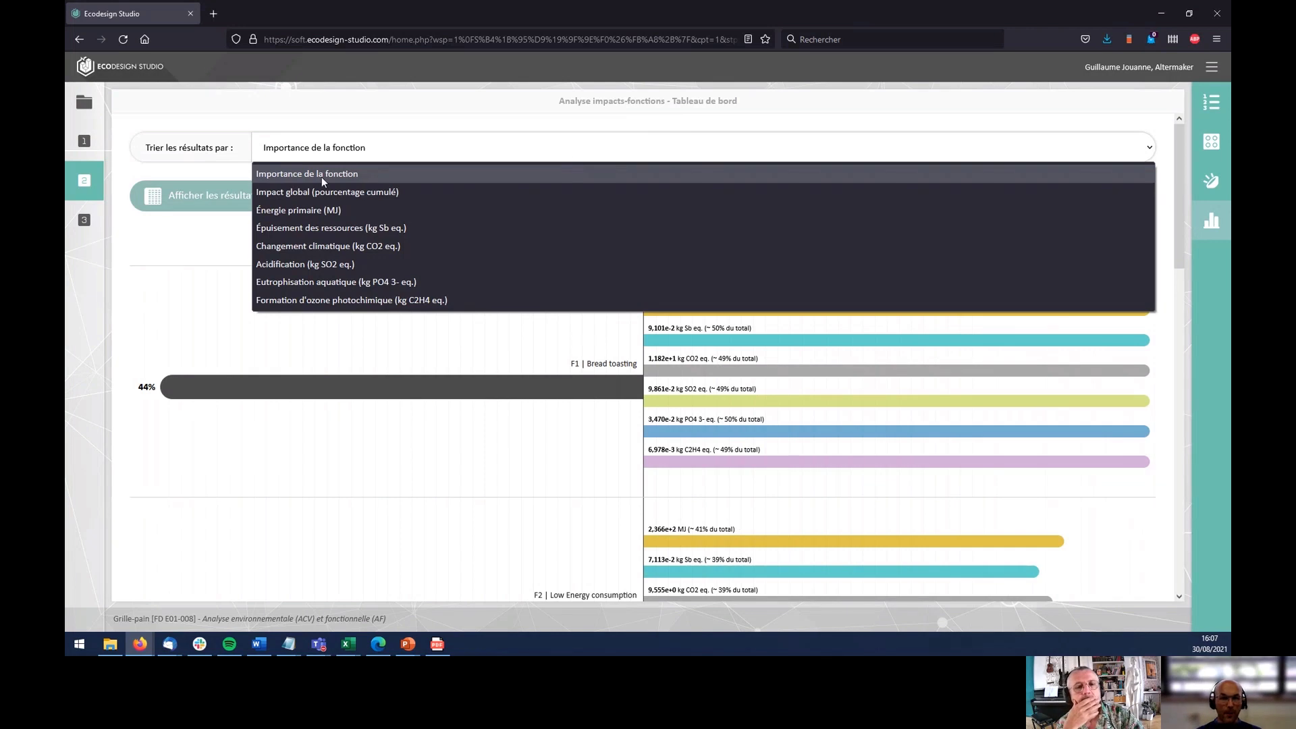
pyautogui.click(284, 244)
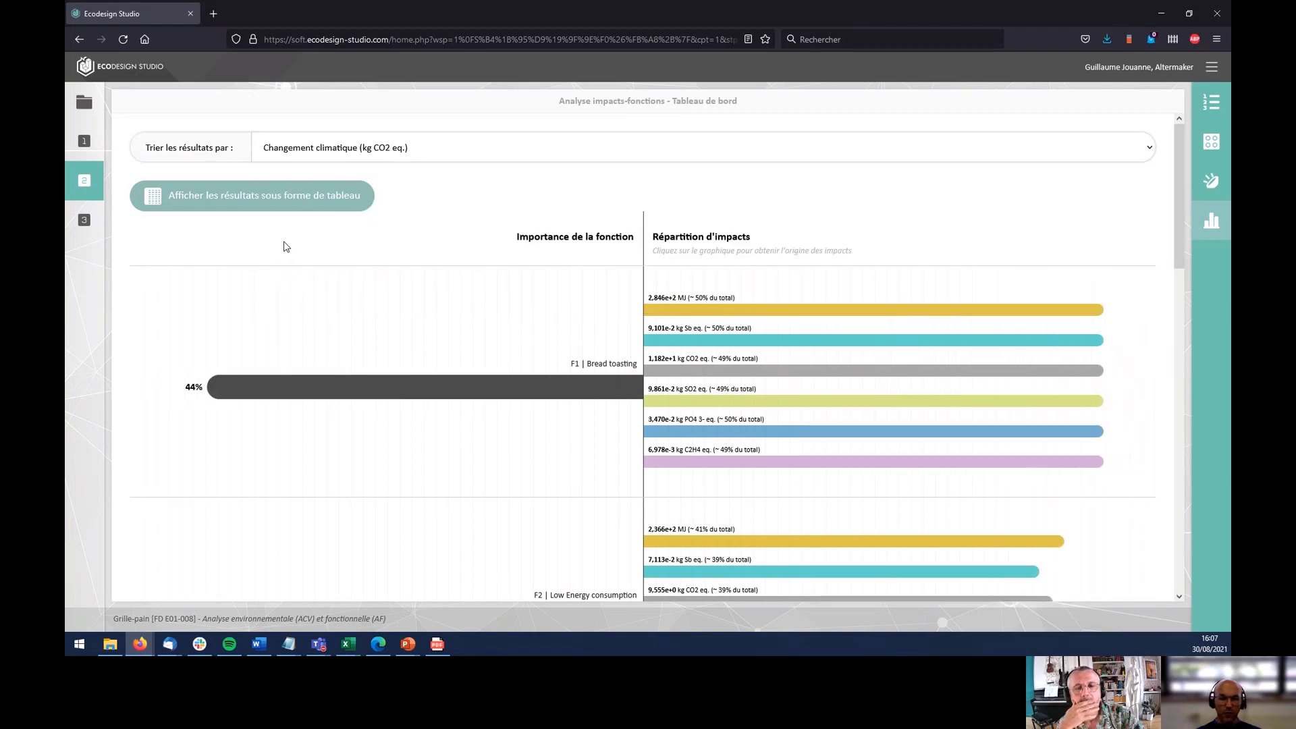
pyautogui.scroll(-5, 680, 408)
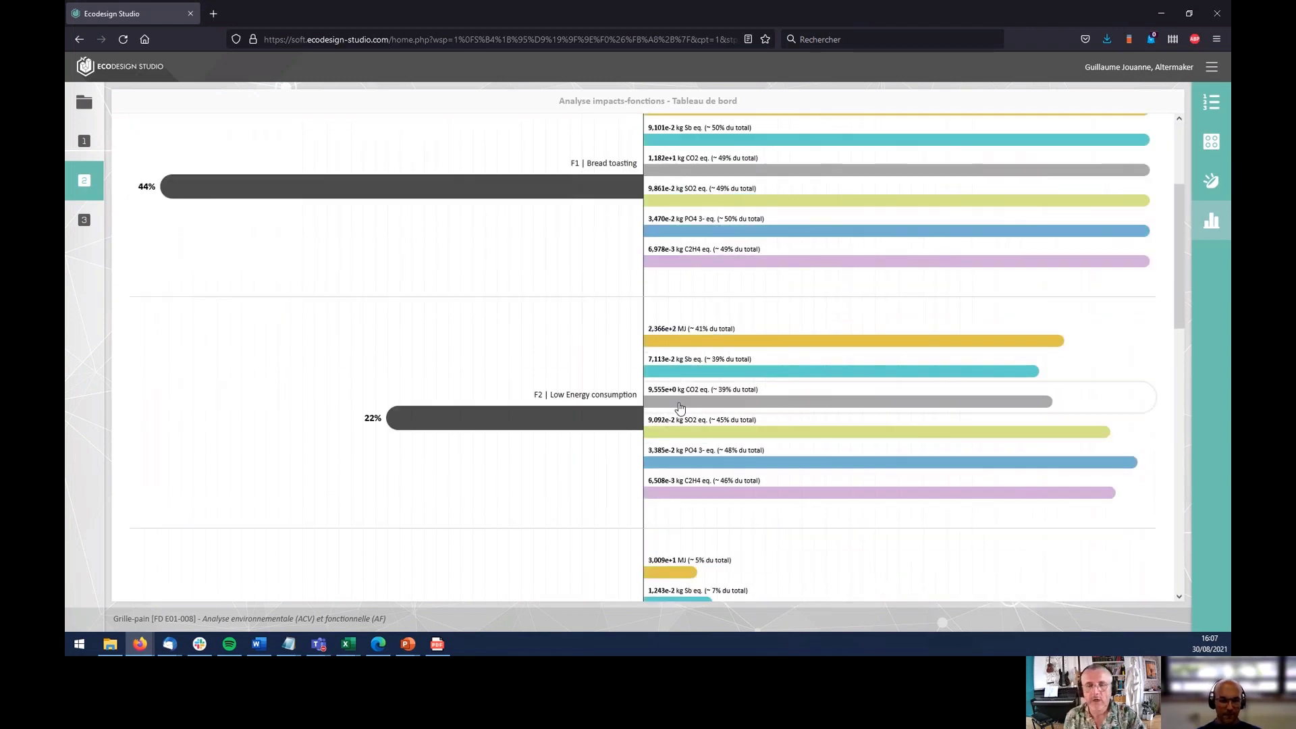
pyautogui.scroll(-8, 681, 408)
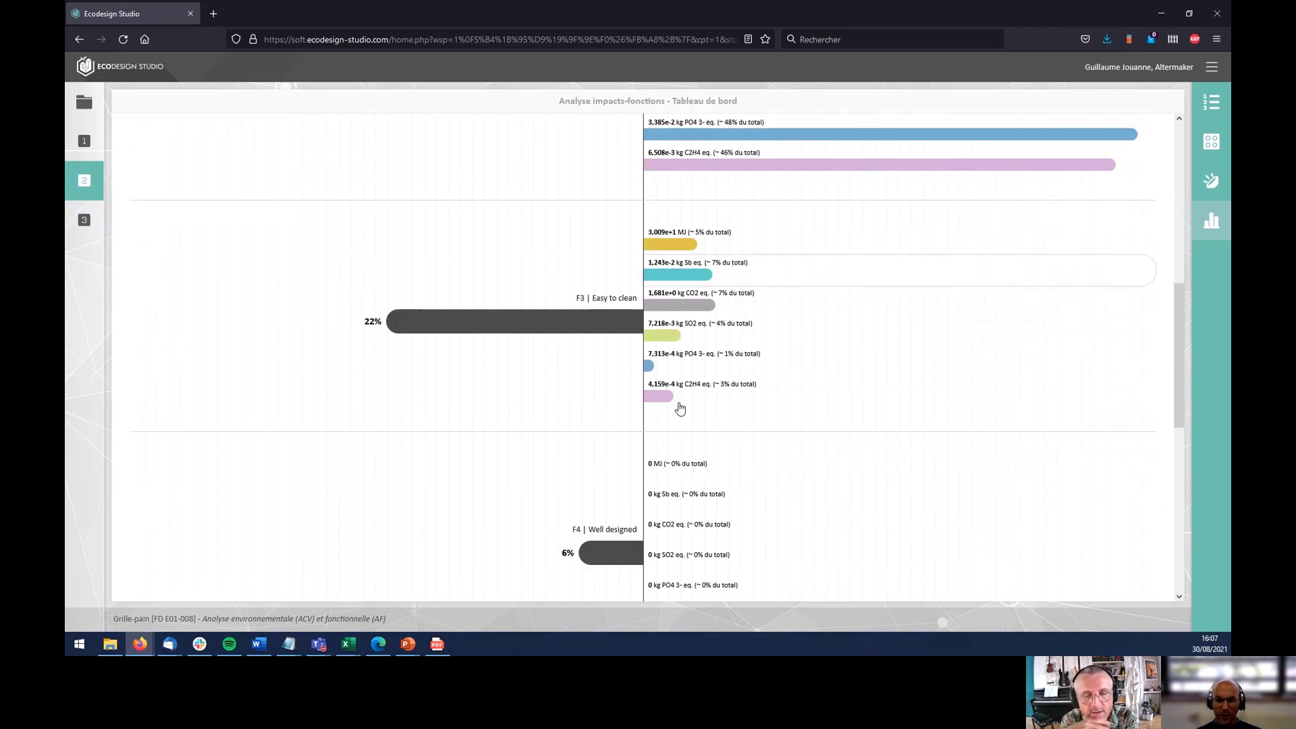
pyautogui.scroll(-4, 681, 408)
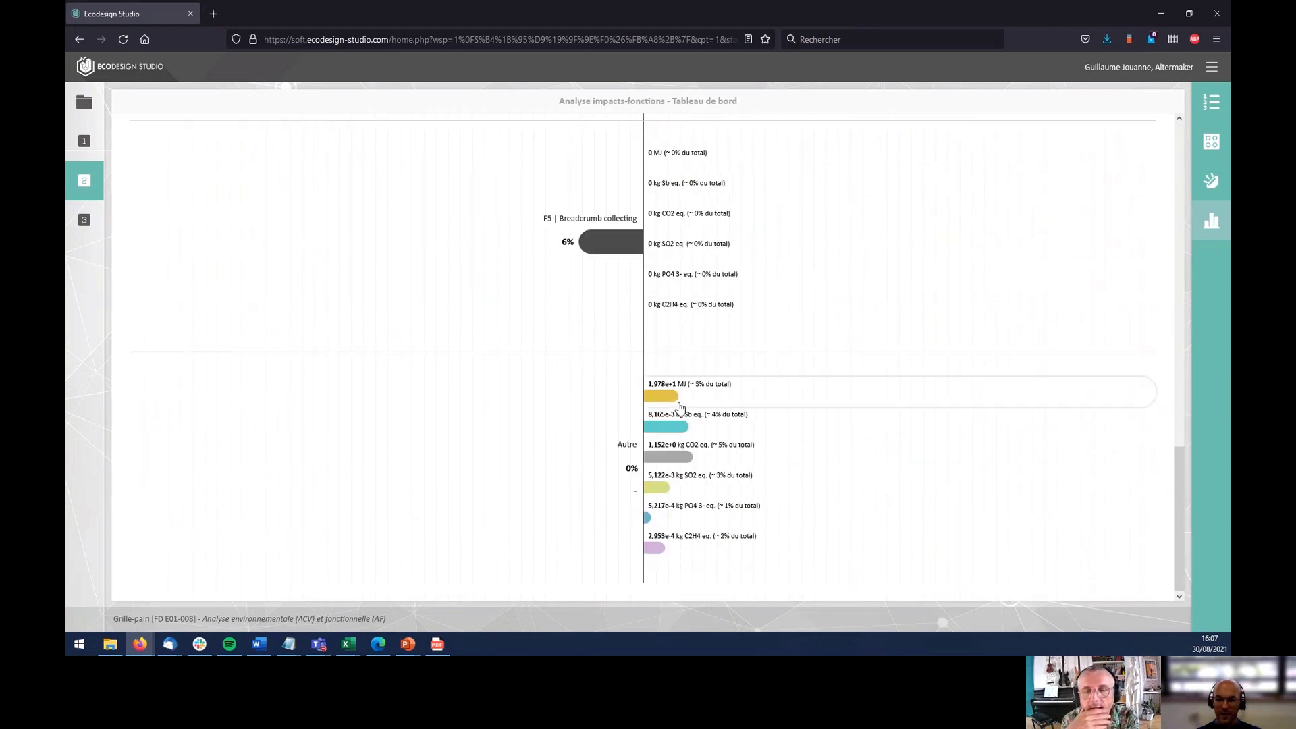
# - Leave the toaster project and return to the list of workspaces
pyautogui.scroll(15, 680, 408)
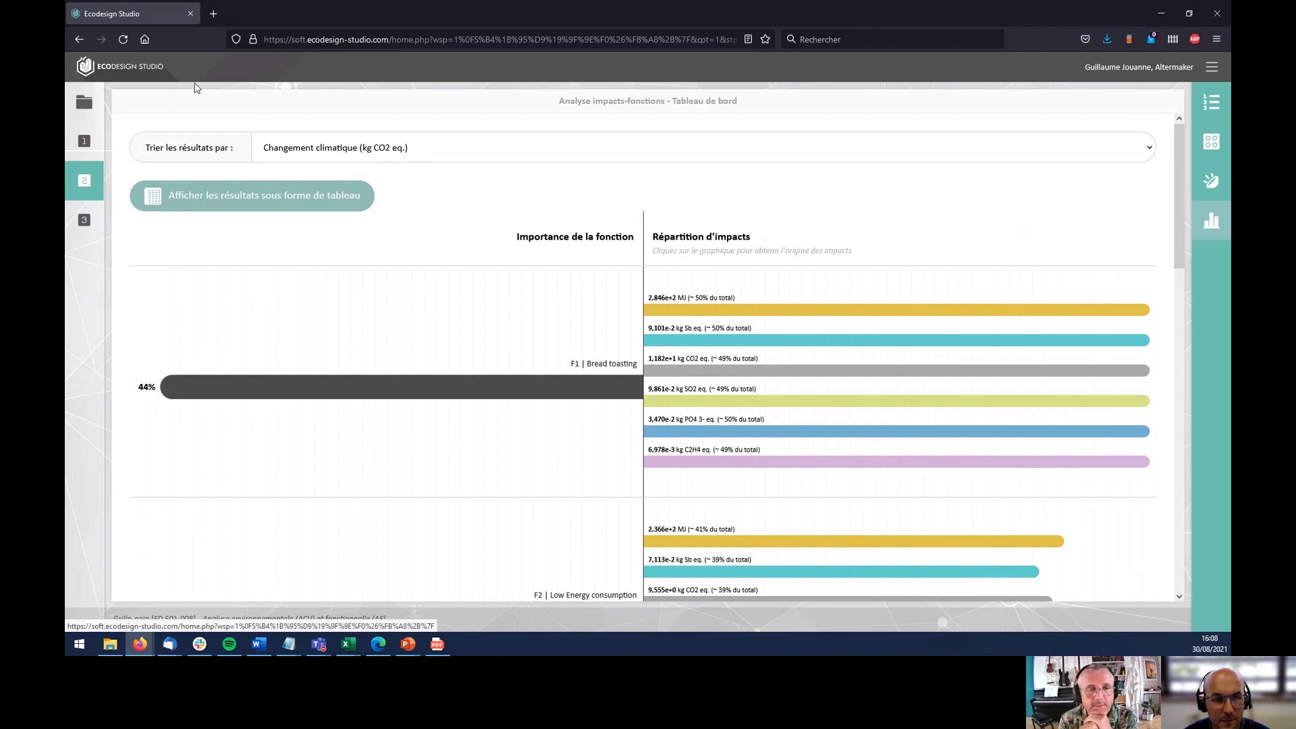
pyautogui.click(155, 68)
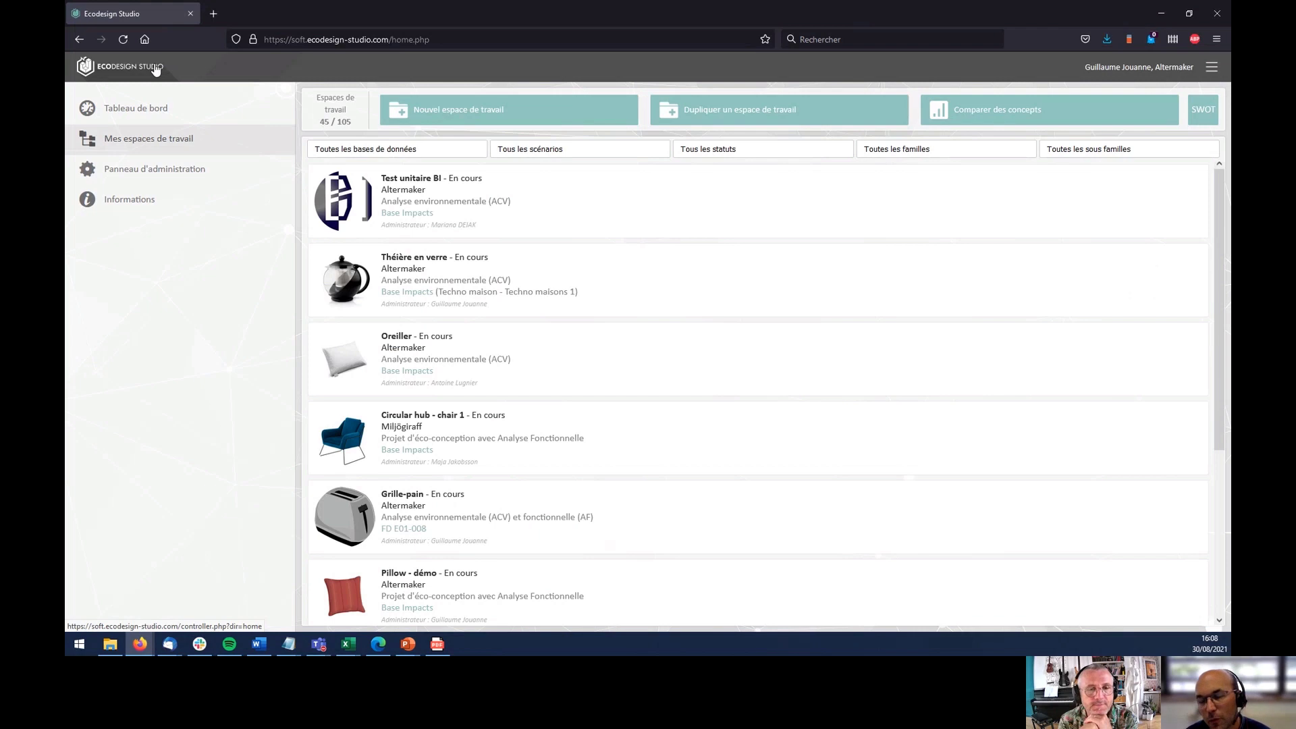